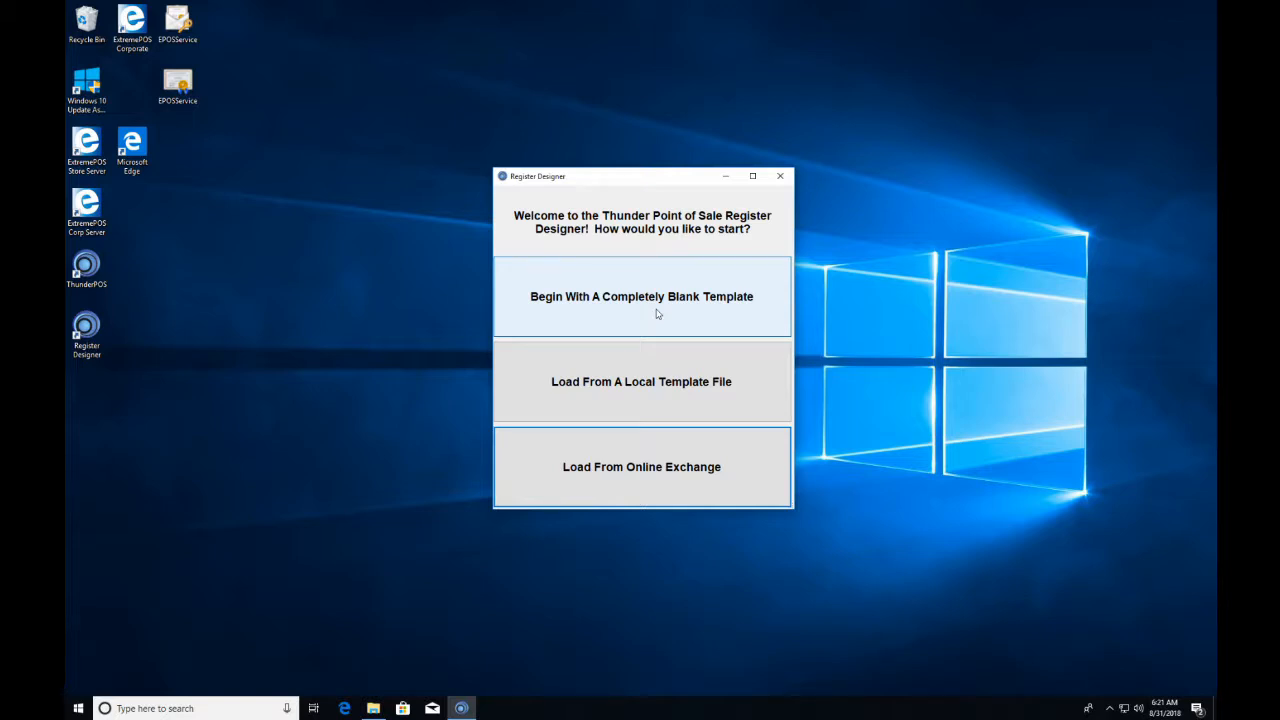
Start a completely blank template named VerySimpleRegister with the title bar text "Very Simple Register".
click(680, 310)
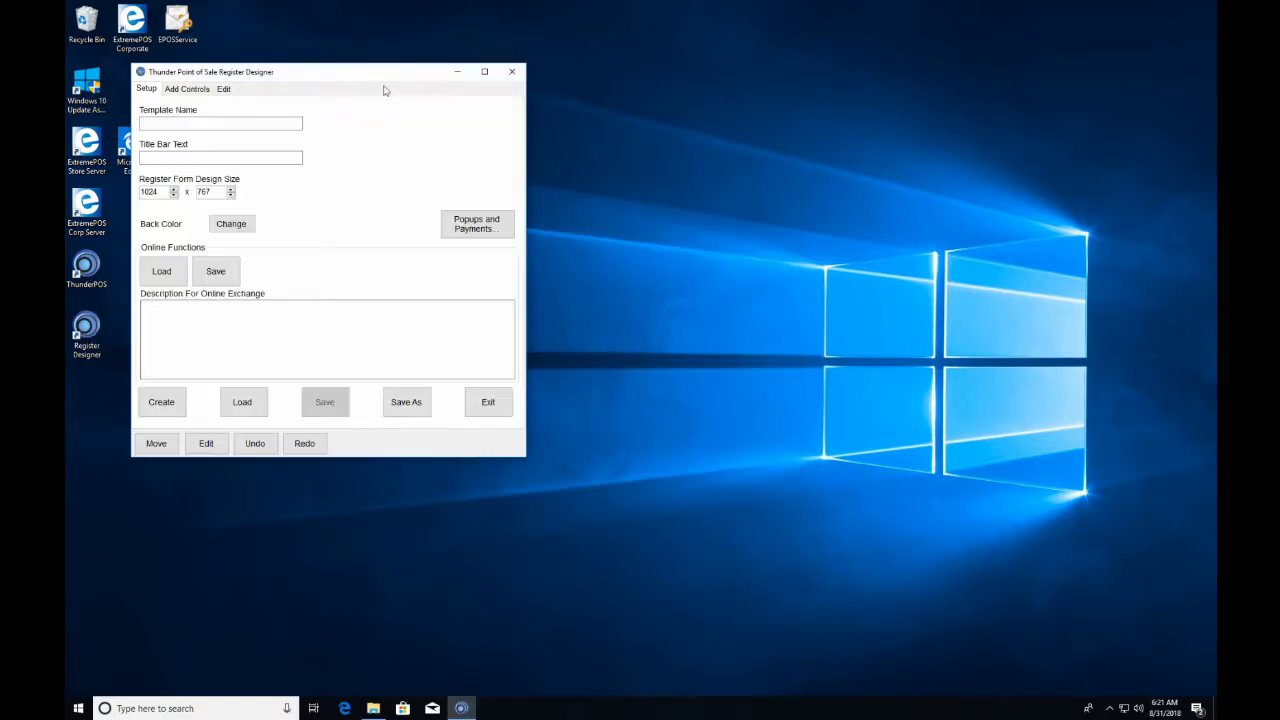
drag(376, 74, 570, 162)
click(463, 213)
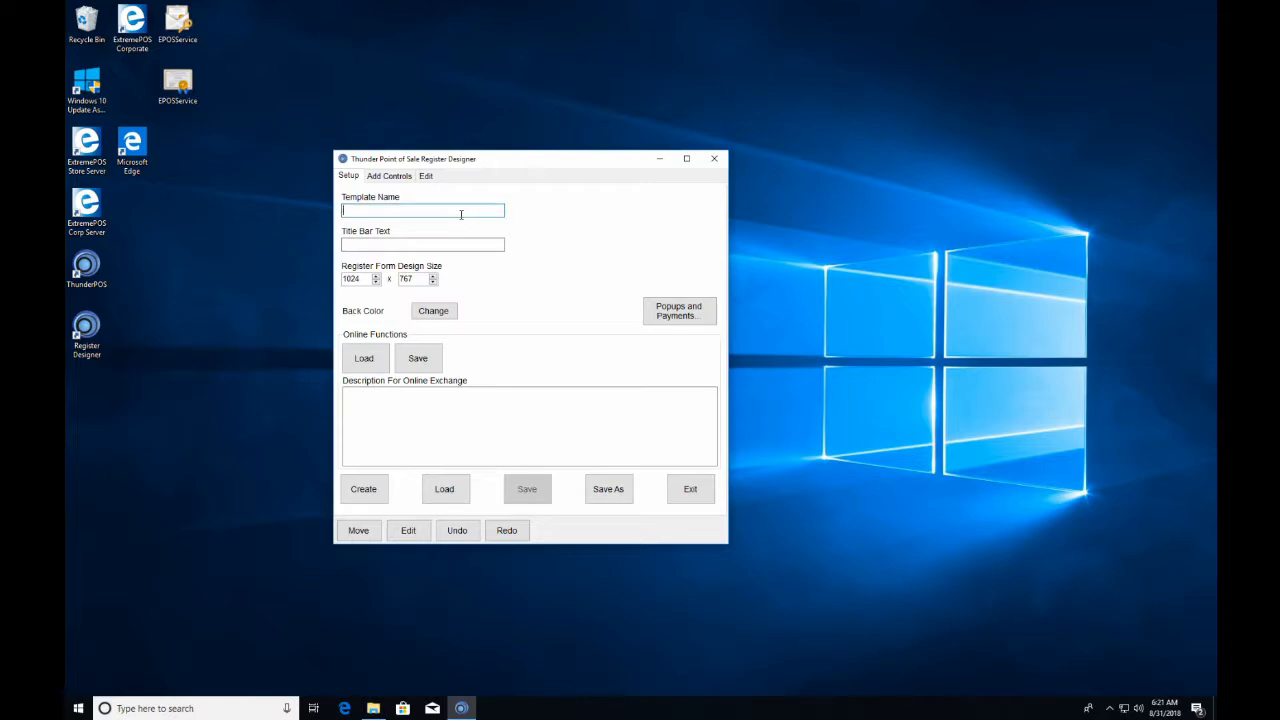
text(VerySimpleRegister)
key(Tab)
click(450, 247)
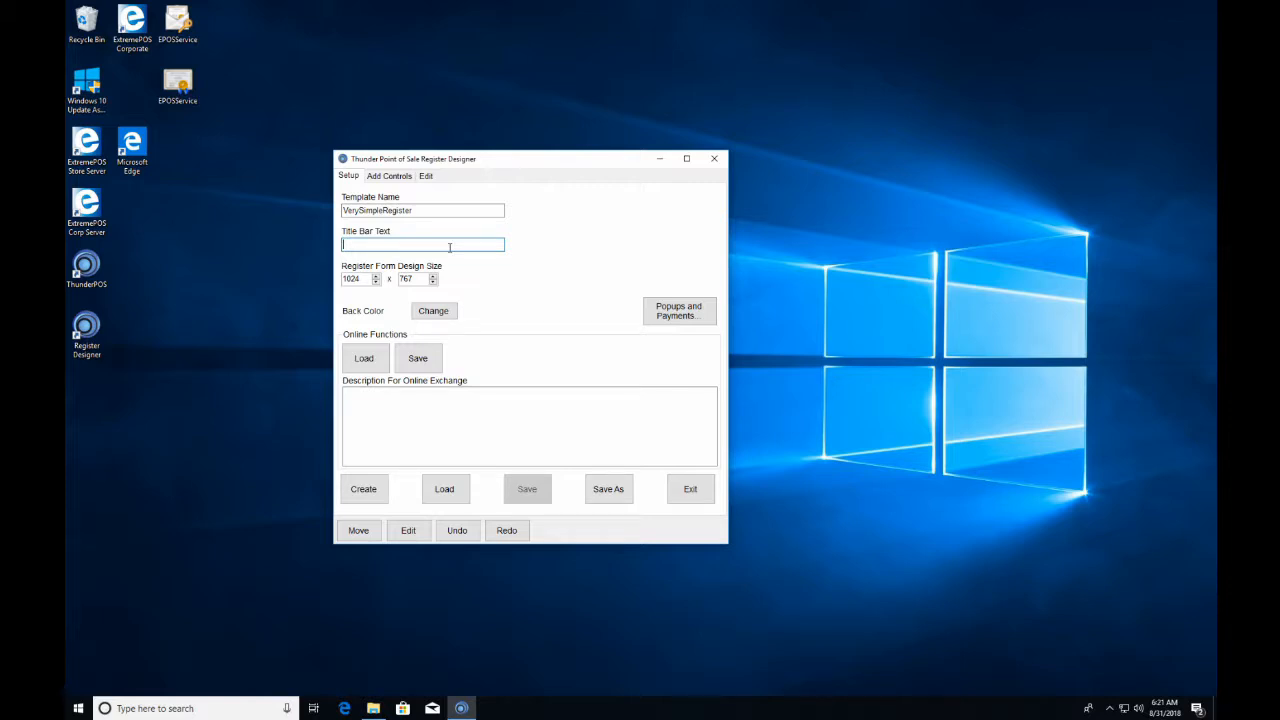
text(Very Simple Register)
Set the register form design size to 1400 x 900 and create the form.
click(372, 279)
double_click(358, 279)
text(1400)
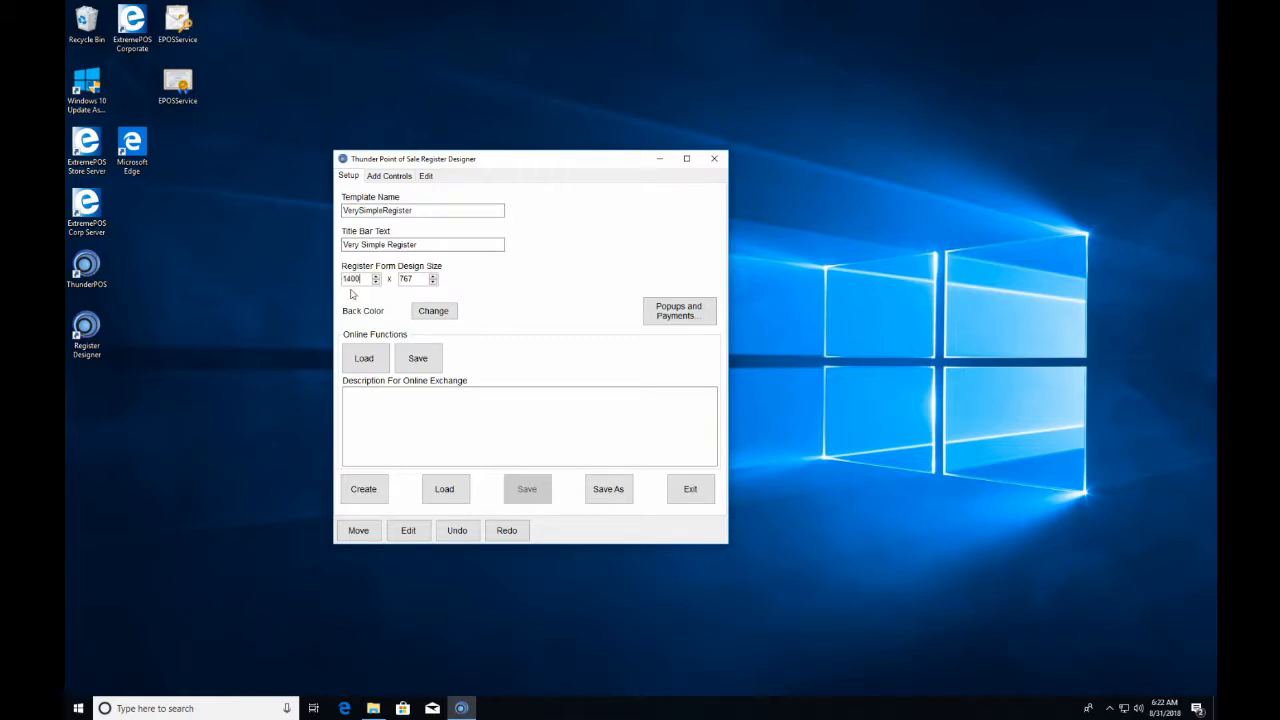
double_click(404, 279)
text(900)
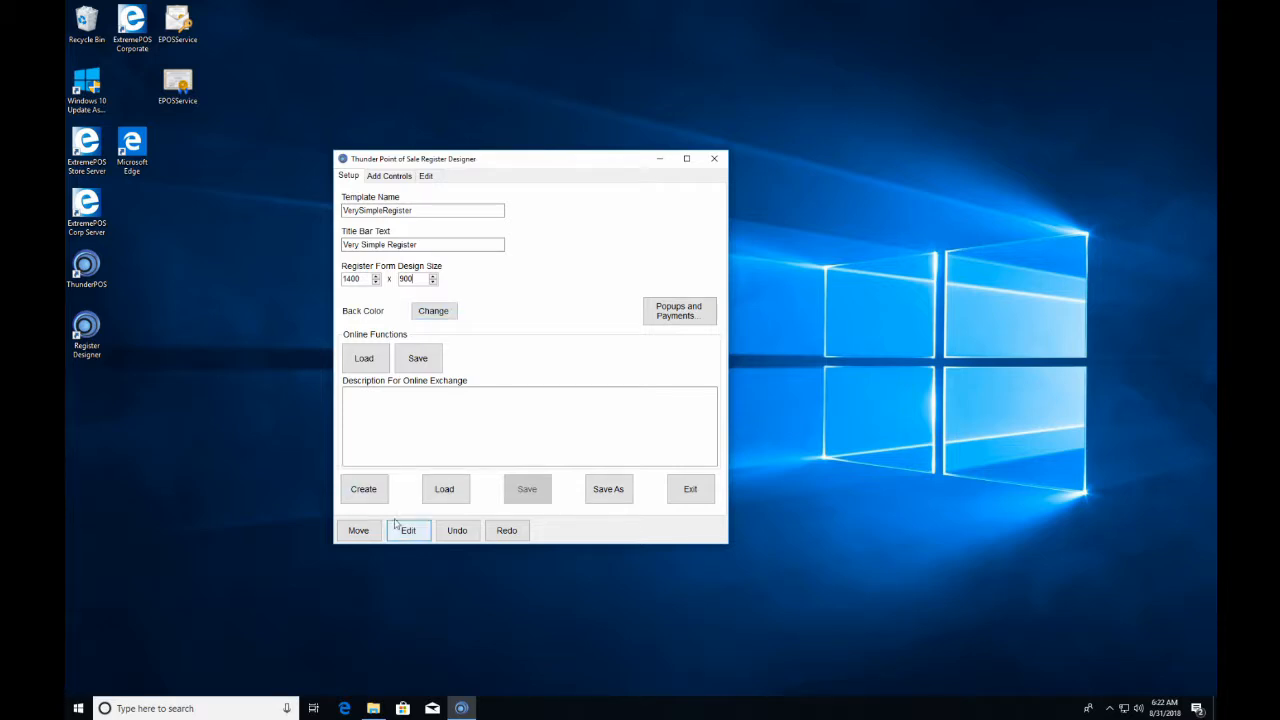
click(363, 506)
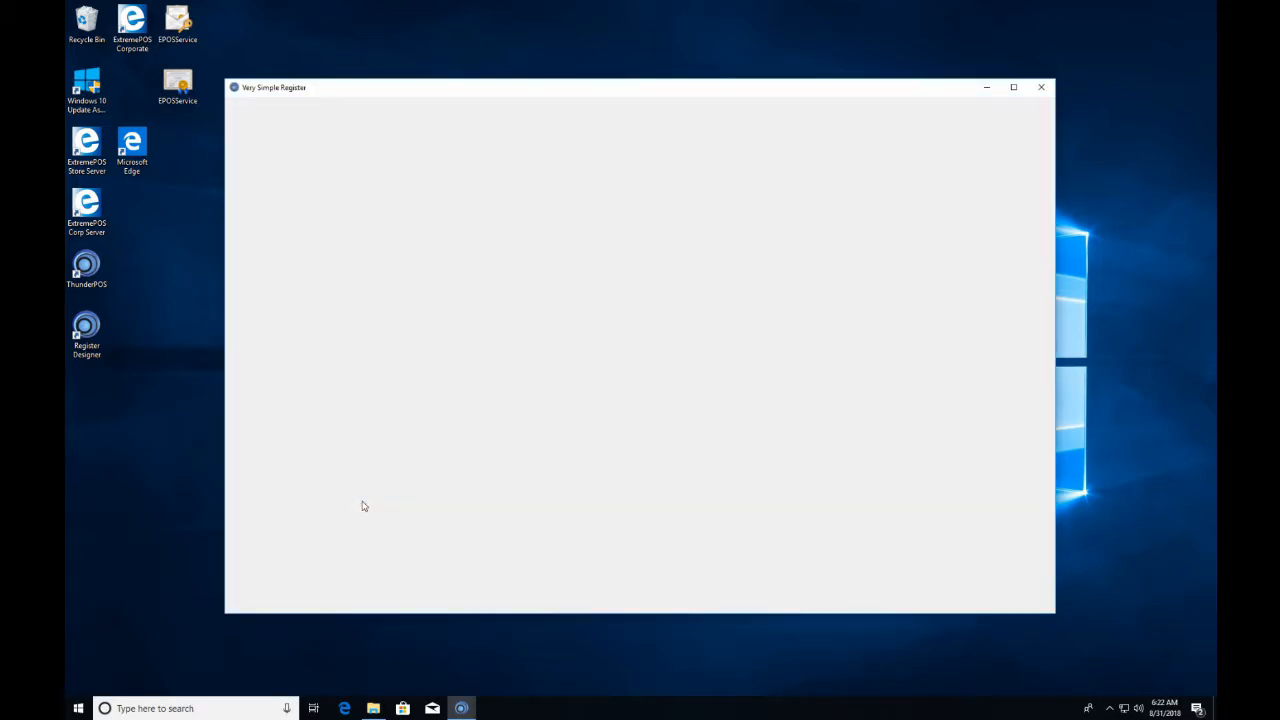
Set the register form's back color to a custom pale mint green with hue 105, saturation 239 and luminosity 211.
drag(443, 94, 561, 88)
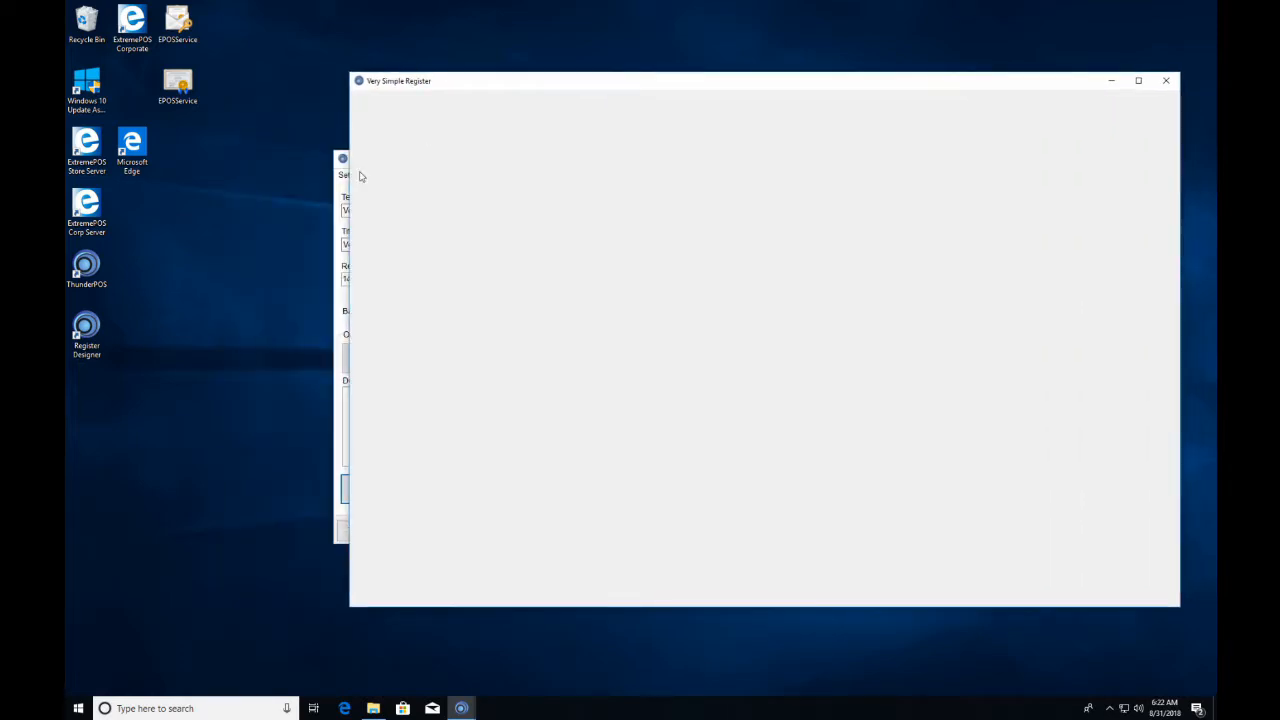
click(341, 177)
drag(440, 162, 246, 204)
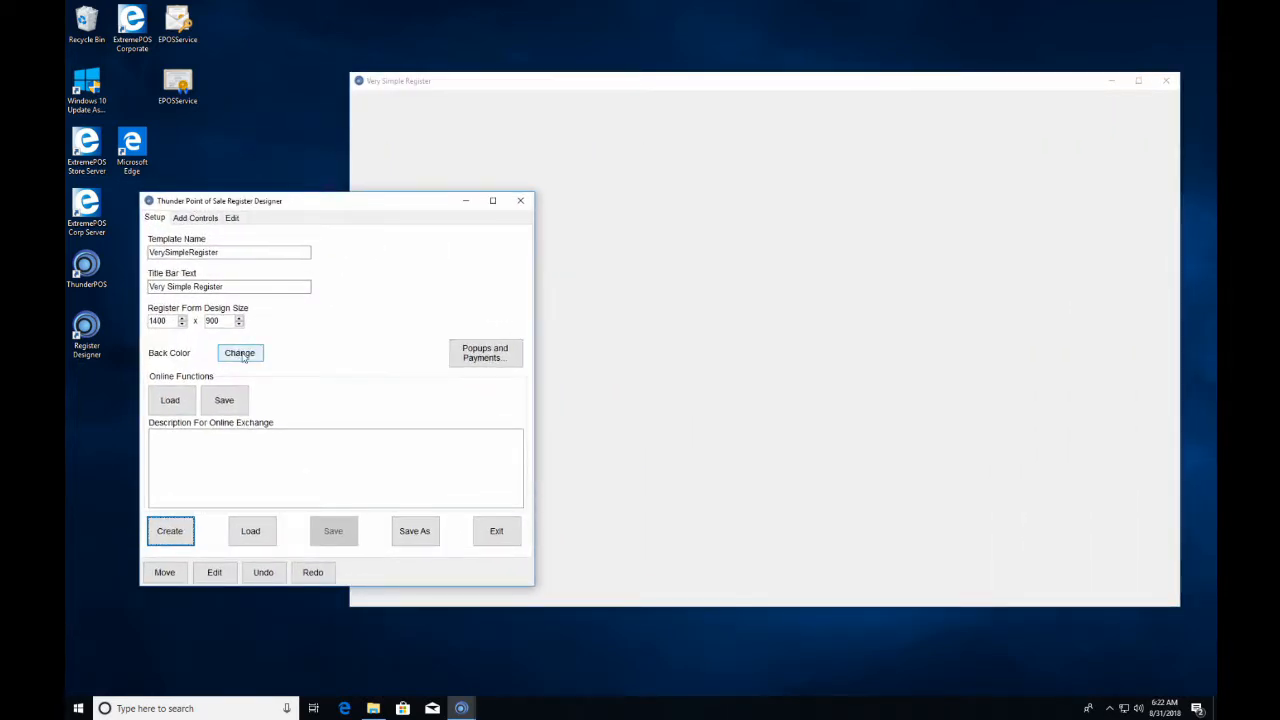
click(241, 354)
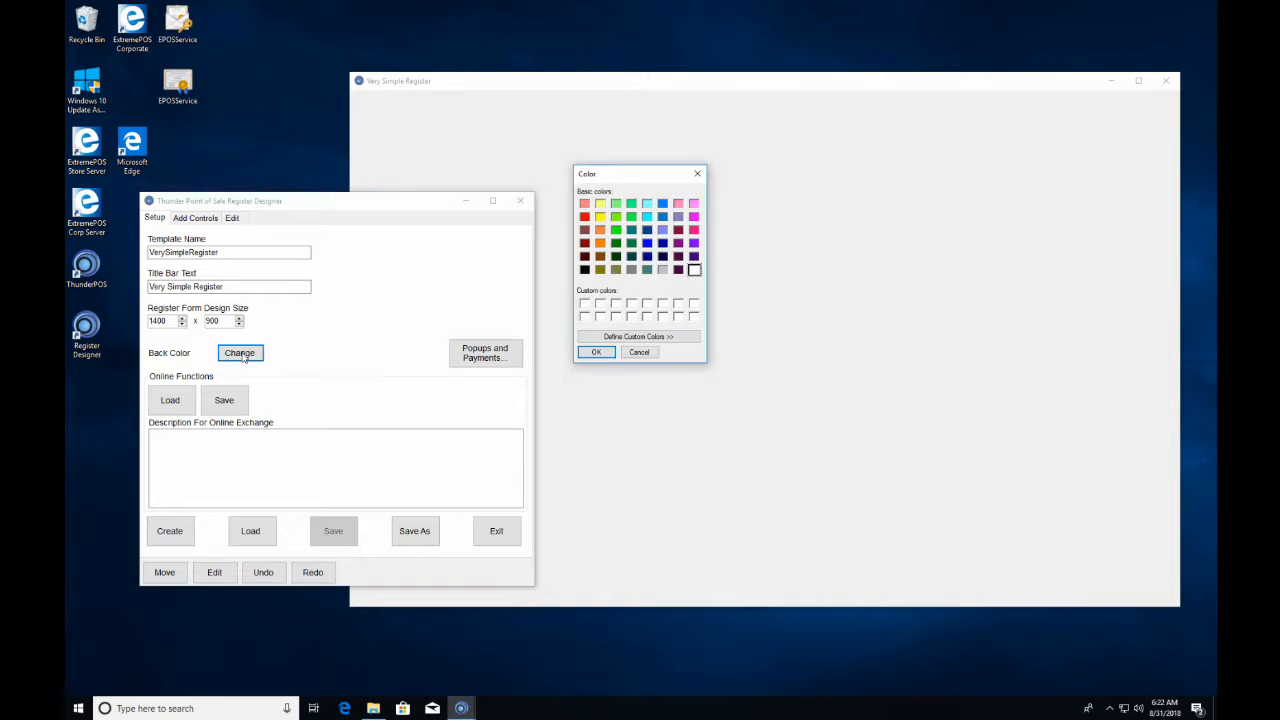
click(648, 337)
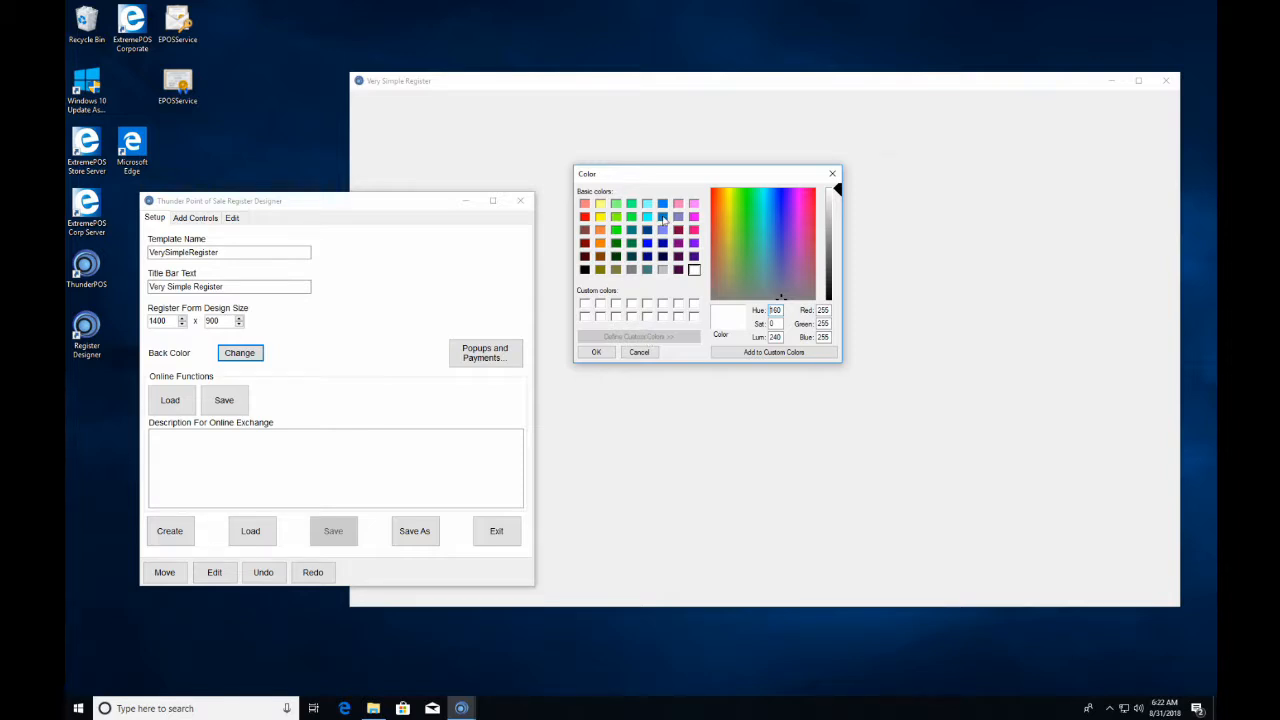
click(787, 258)
click(761, 207)
click(756, 198)
click(761, 189)
drag(838, 192, 838, 204)
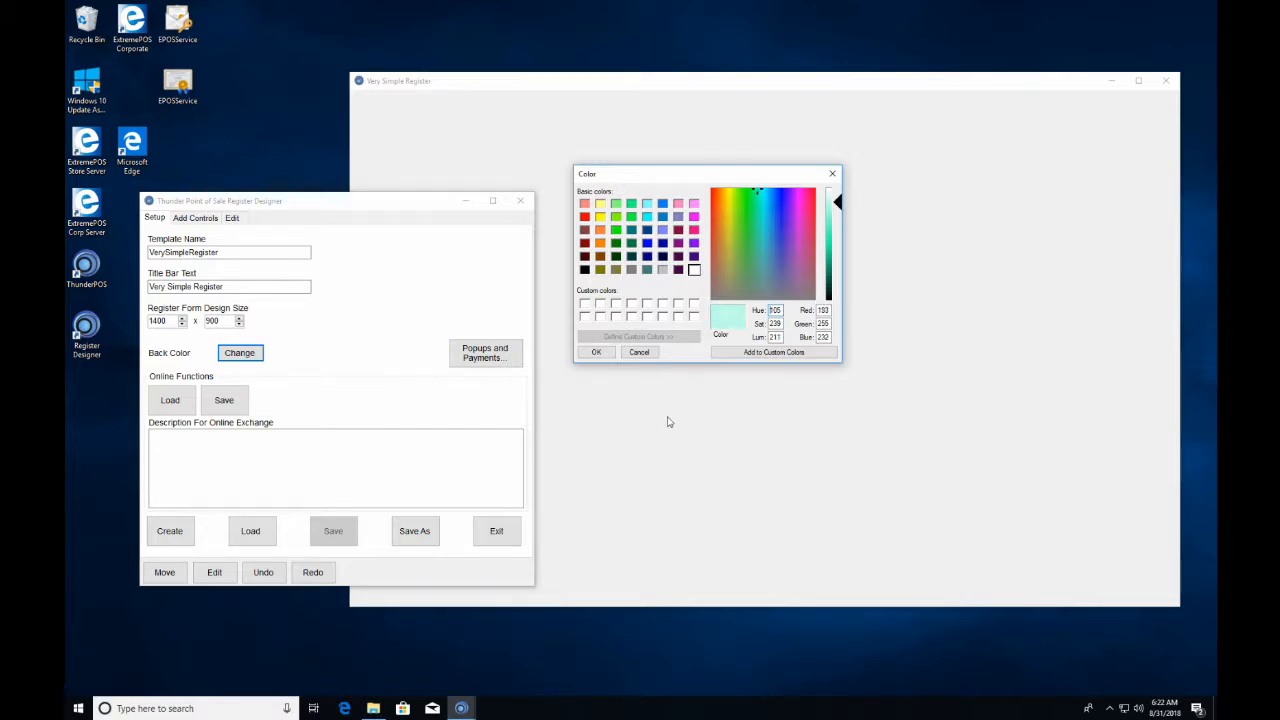
click(596, 353)
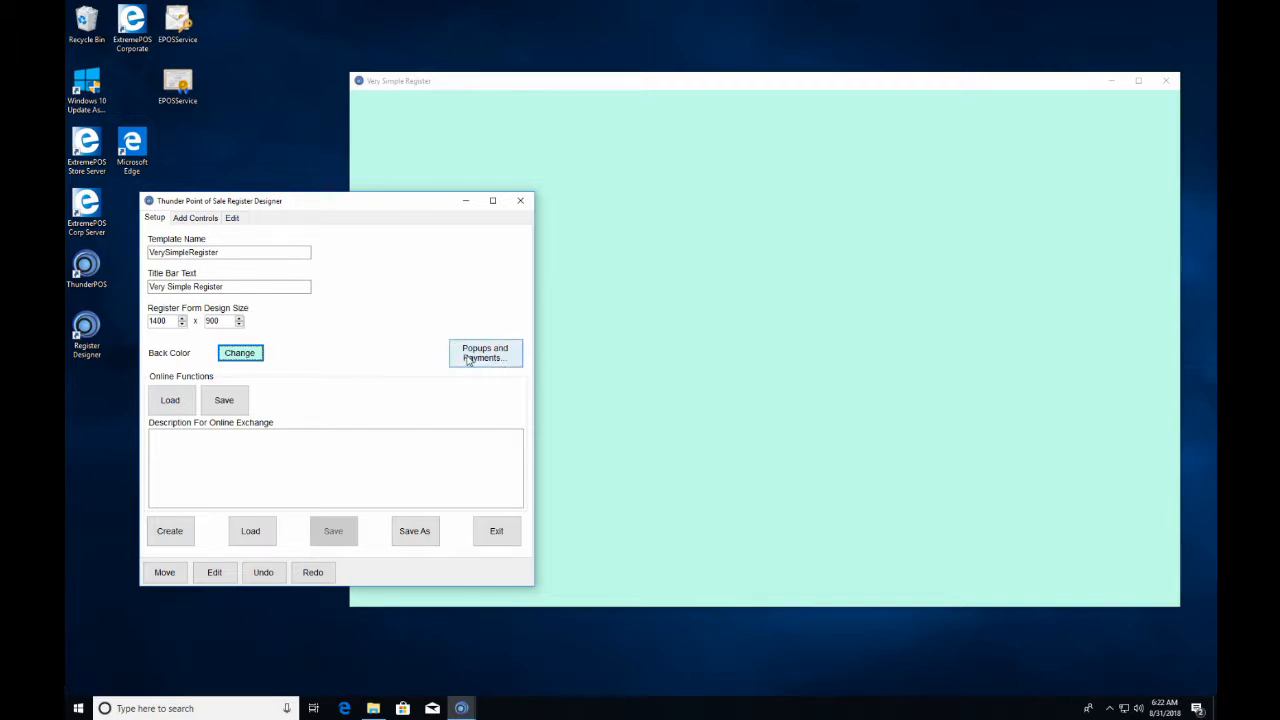
Review the popup and payments settings, leaving every color and font option unselected.
click(499, 360)
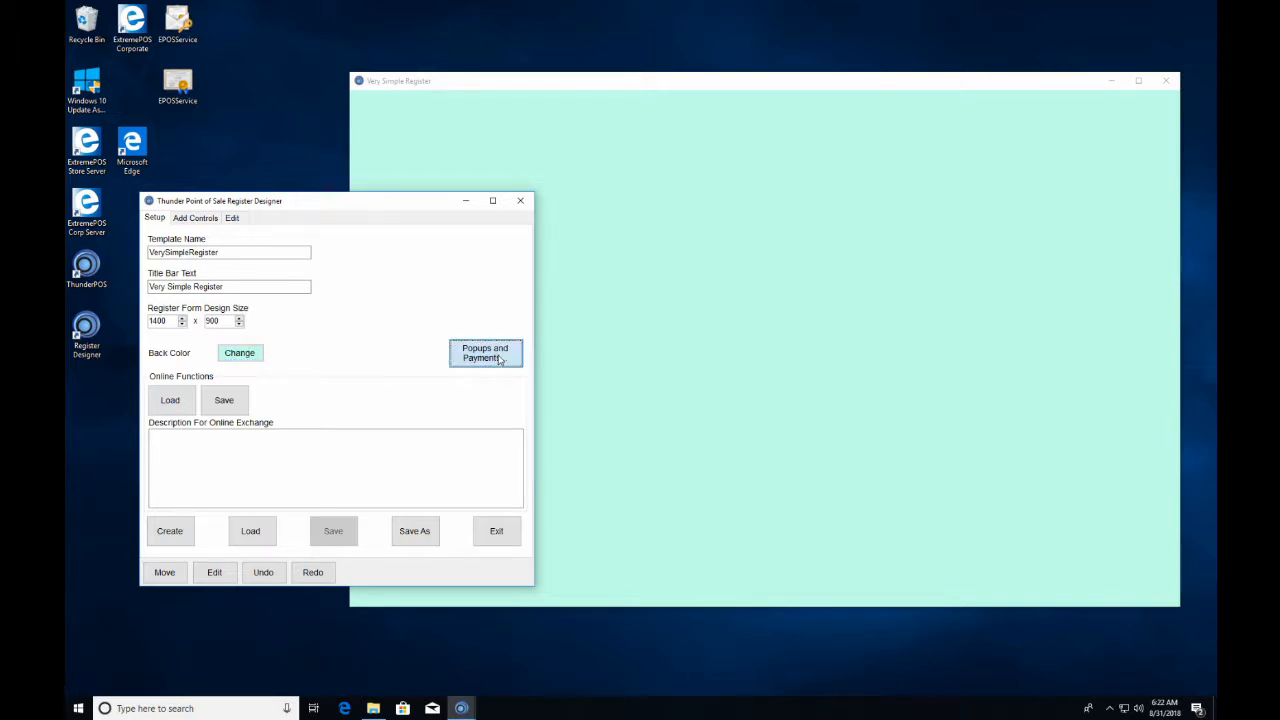
click(499, 360)
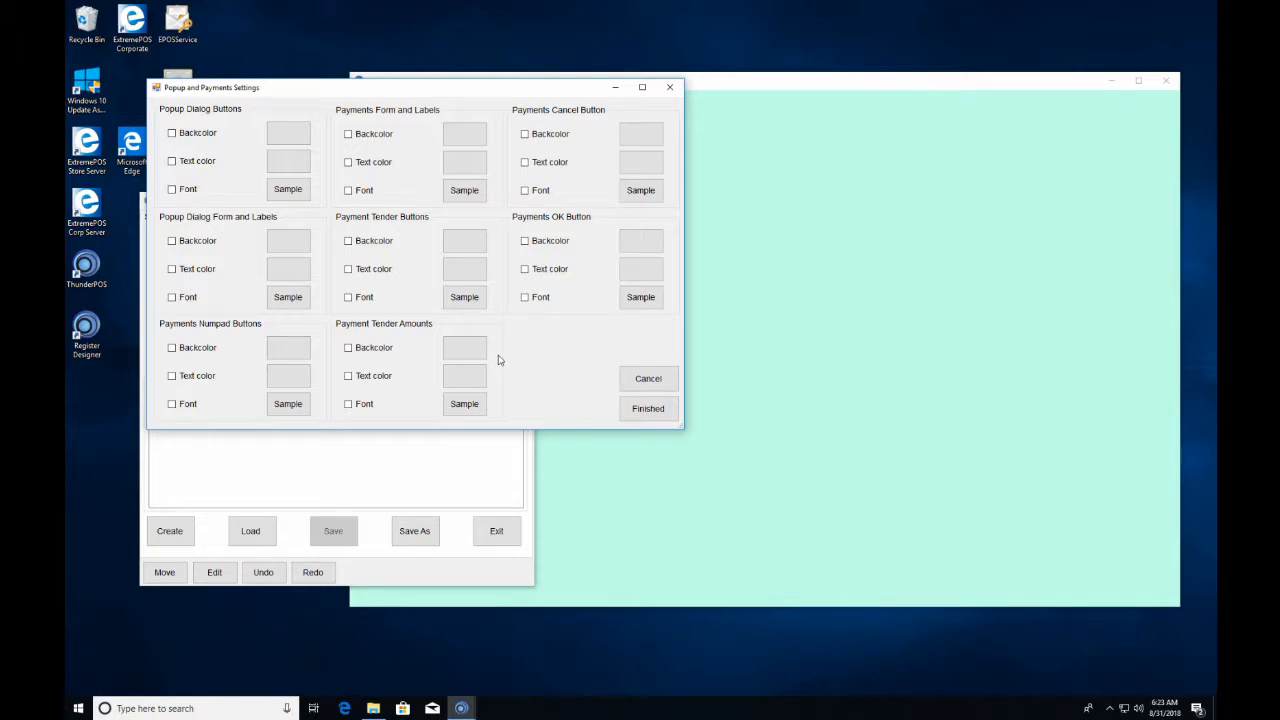
click(630, 416)
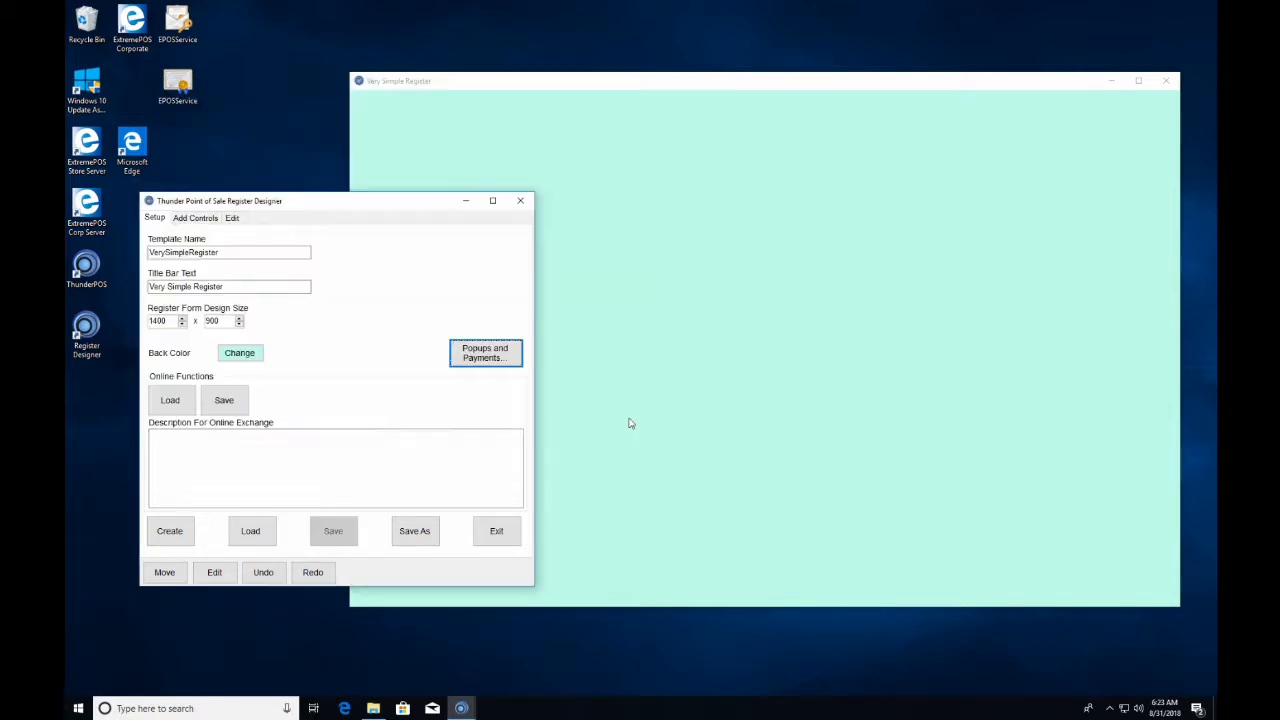
Group the available controls by Control Type and examine the kinds of Label controls offered.
click(208, 220)
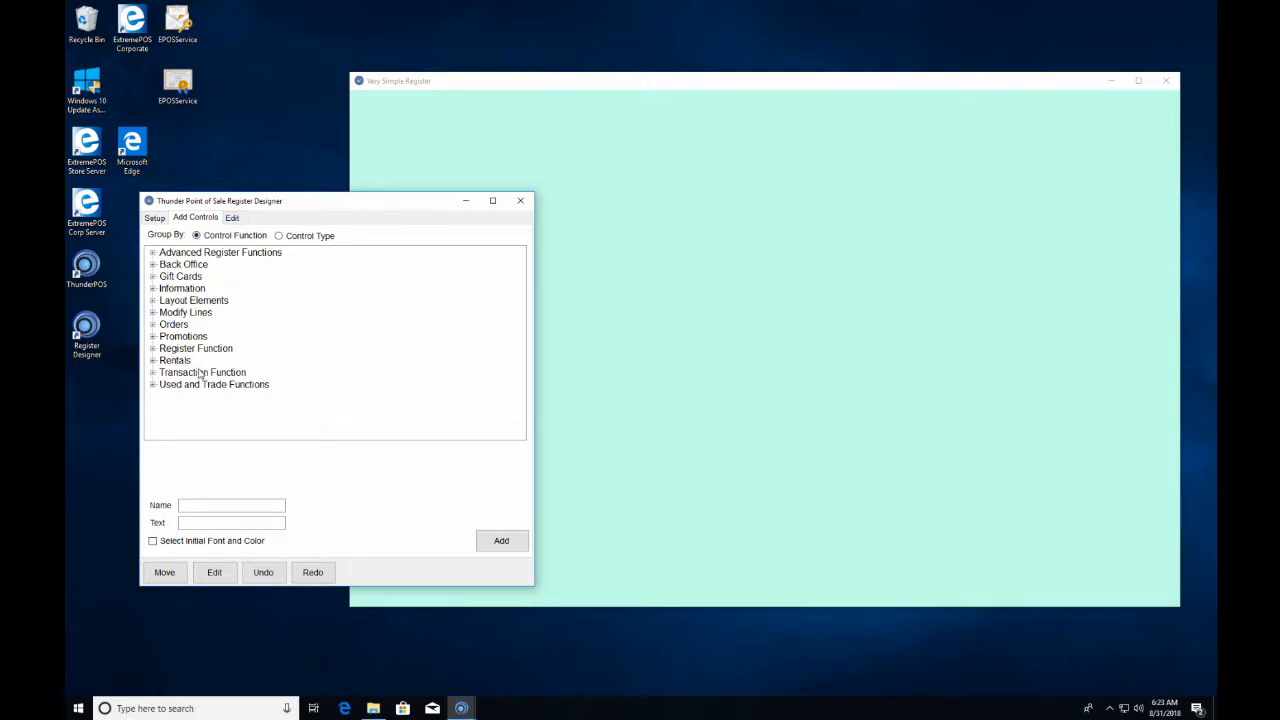
click(290, 238)
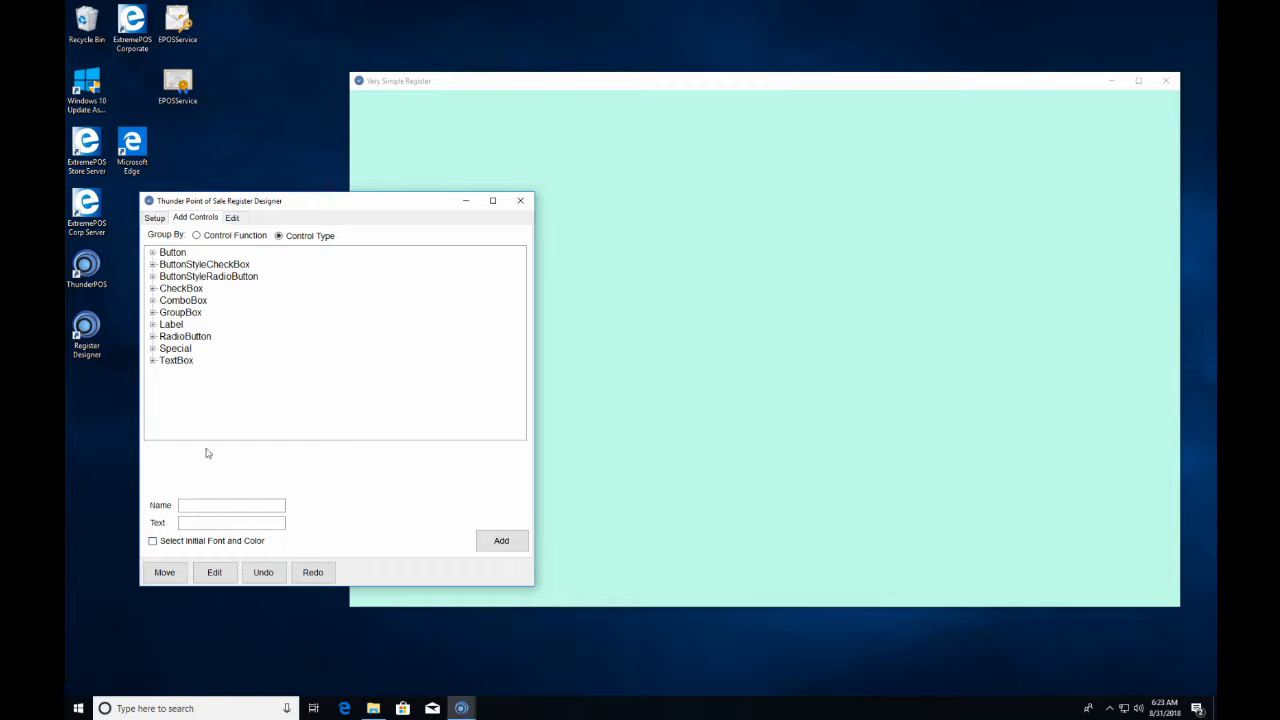
double_click(171, 325)
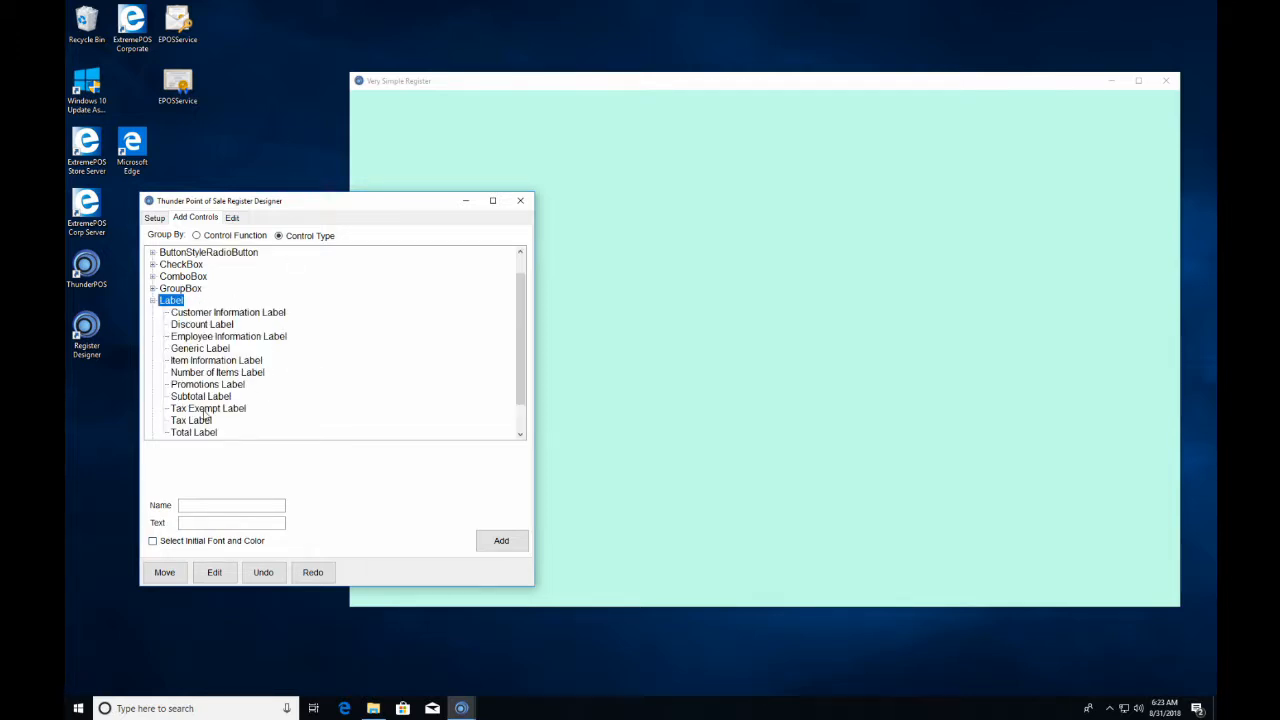
scroll(195, 405, down, 1)
scroll(215, 355, up, 2)
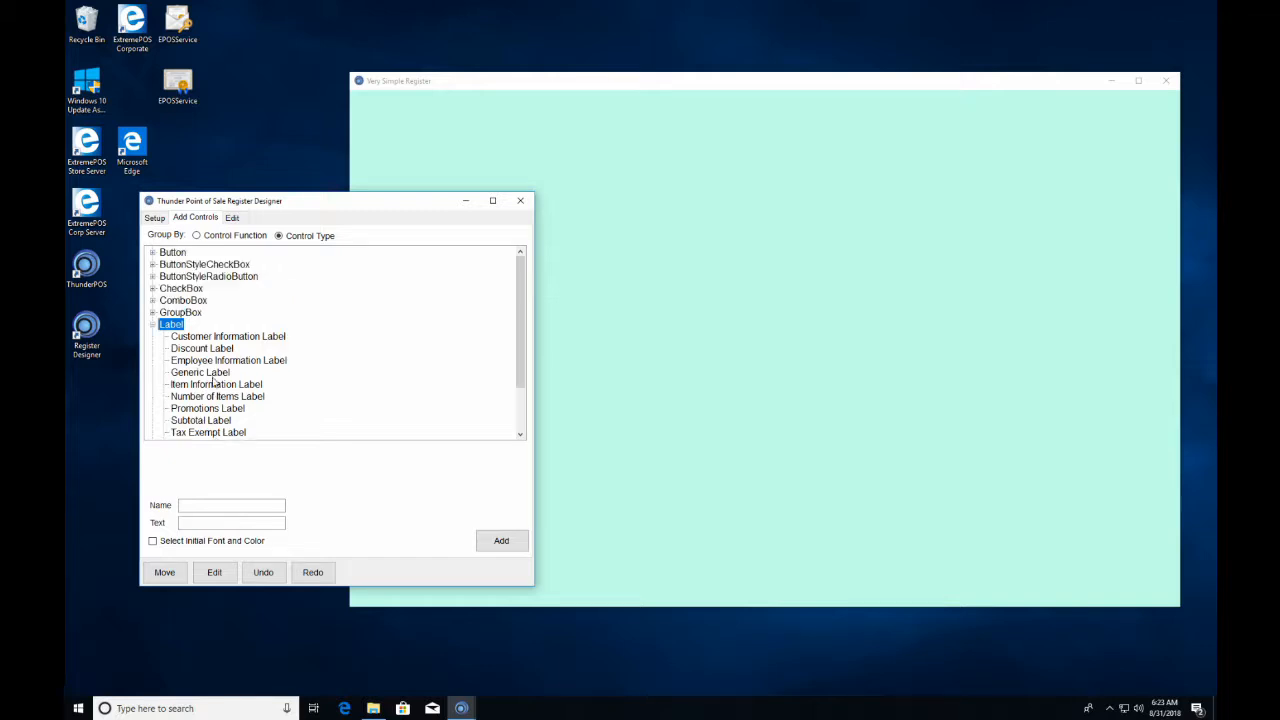
scroll(212, 391, down, 1)
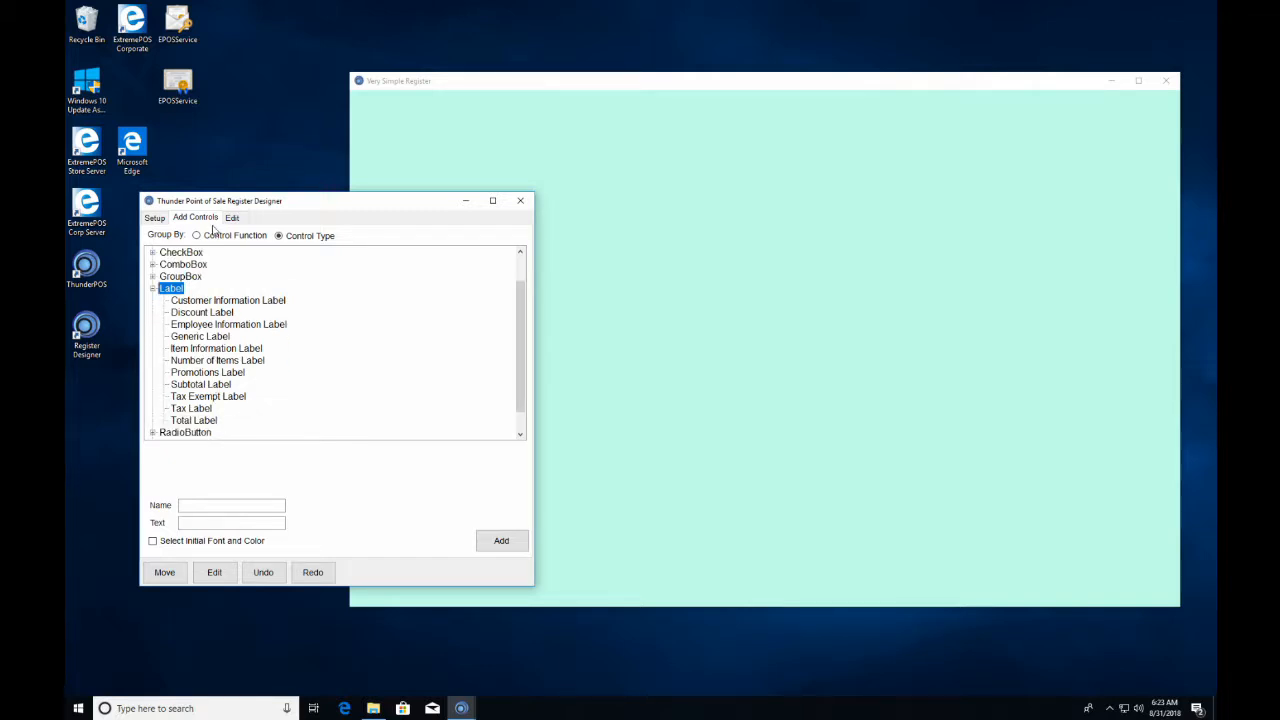
Regroup the controls by Control Function and examine those listed under Transaction Function.
click(200, 235)
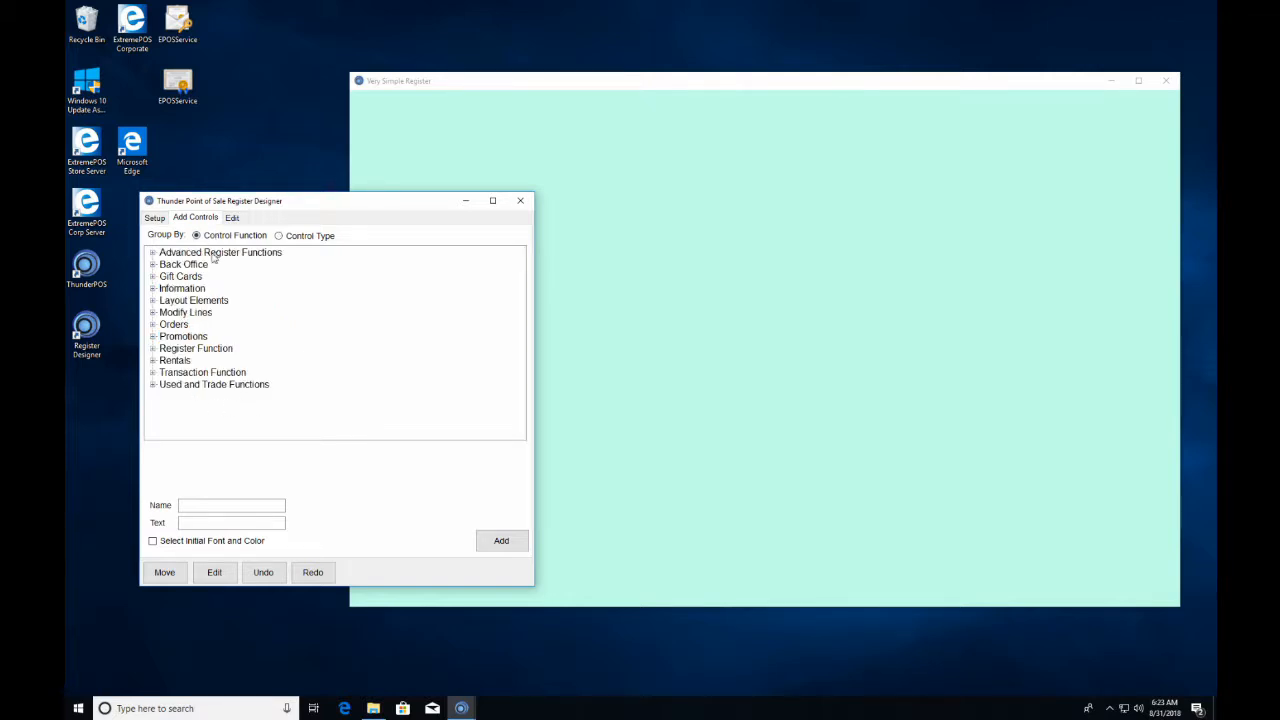
click(181, 362)
double_click(180, 374)
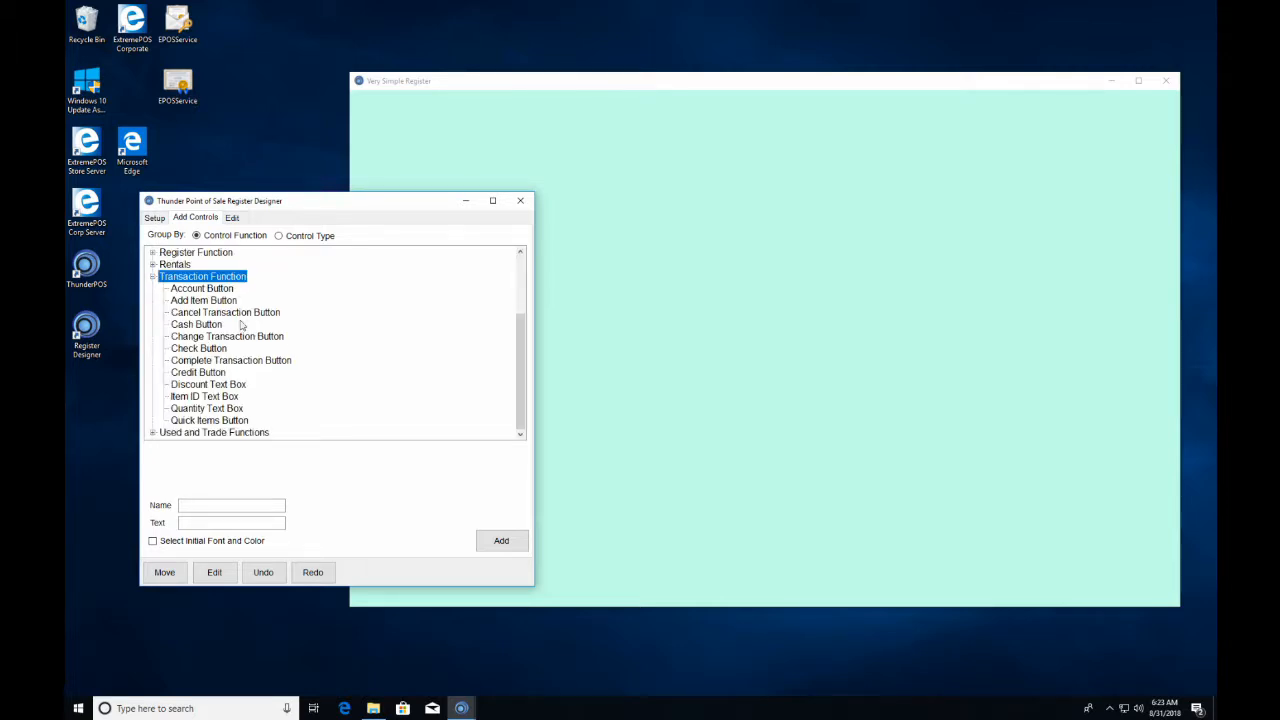
scroll(240, 326, up, 3)
double_click(208, 374)
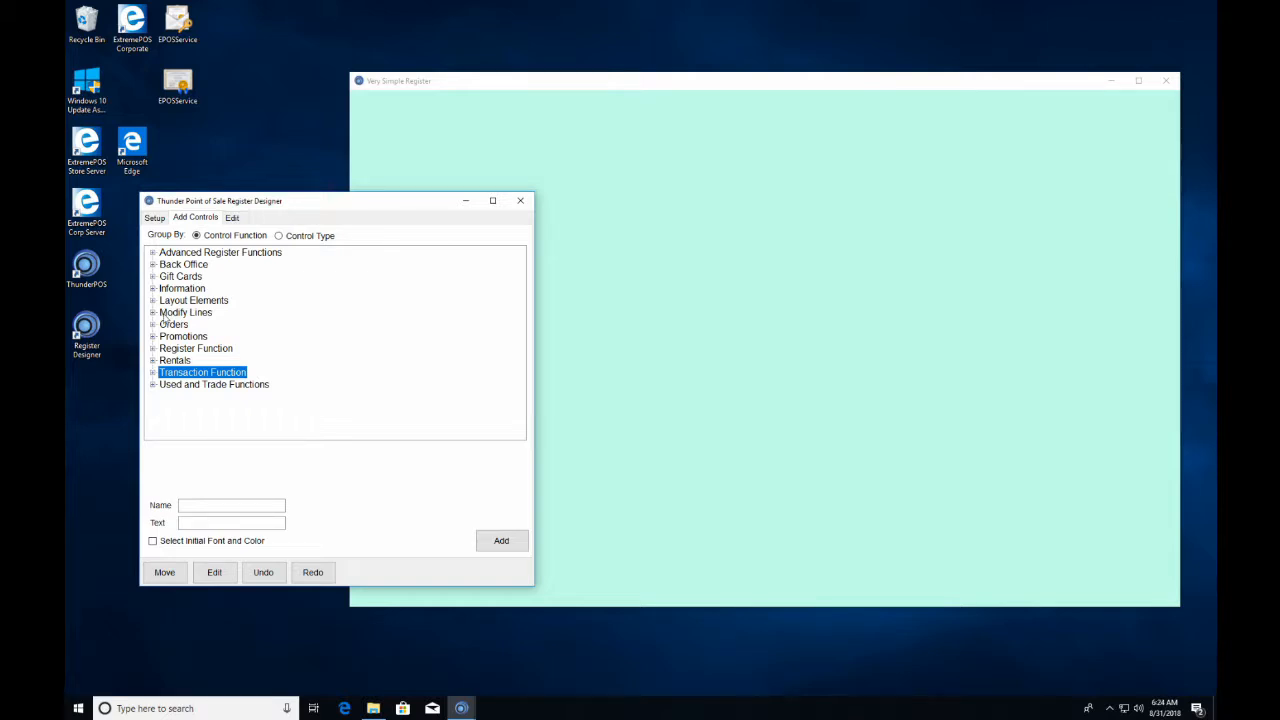
Add the Items Grid control from the Register Function group to the register form, named ItemsGrid.
double_click(212, 349)
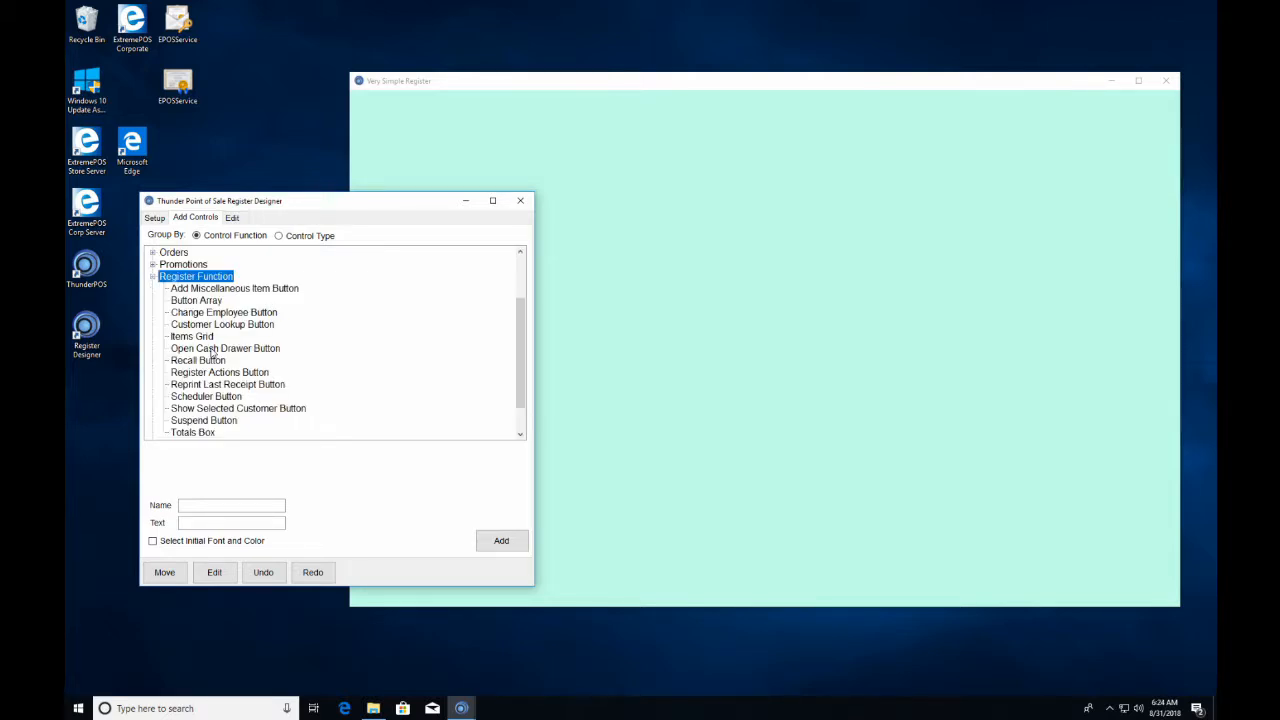
click(181, 337)
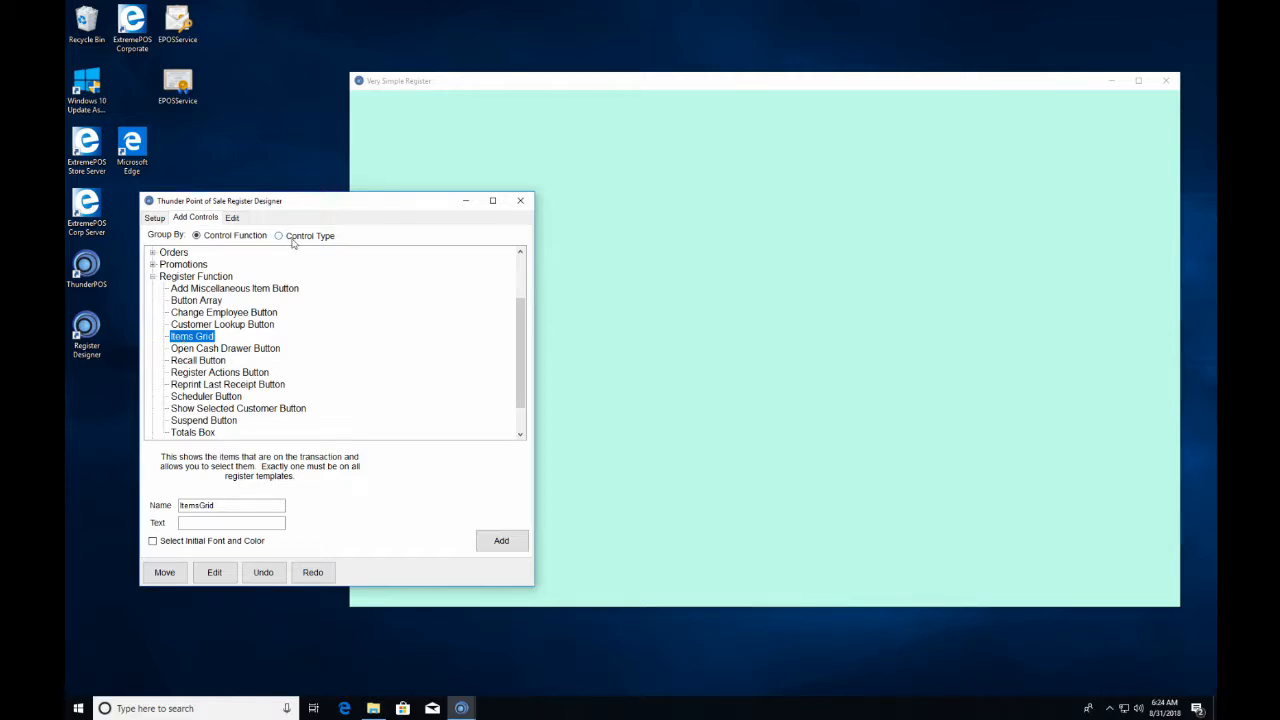
click(226, 523)
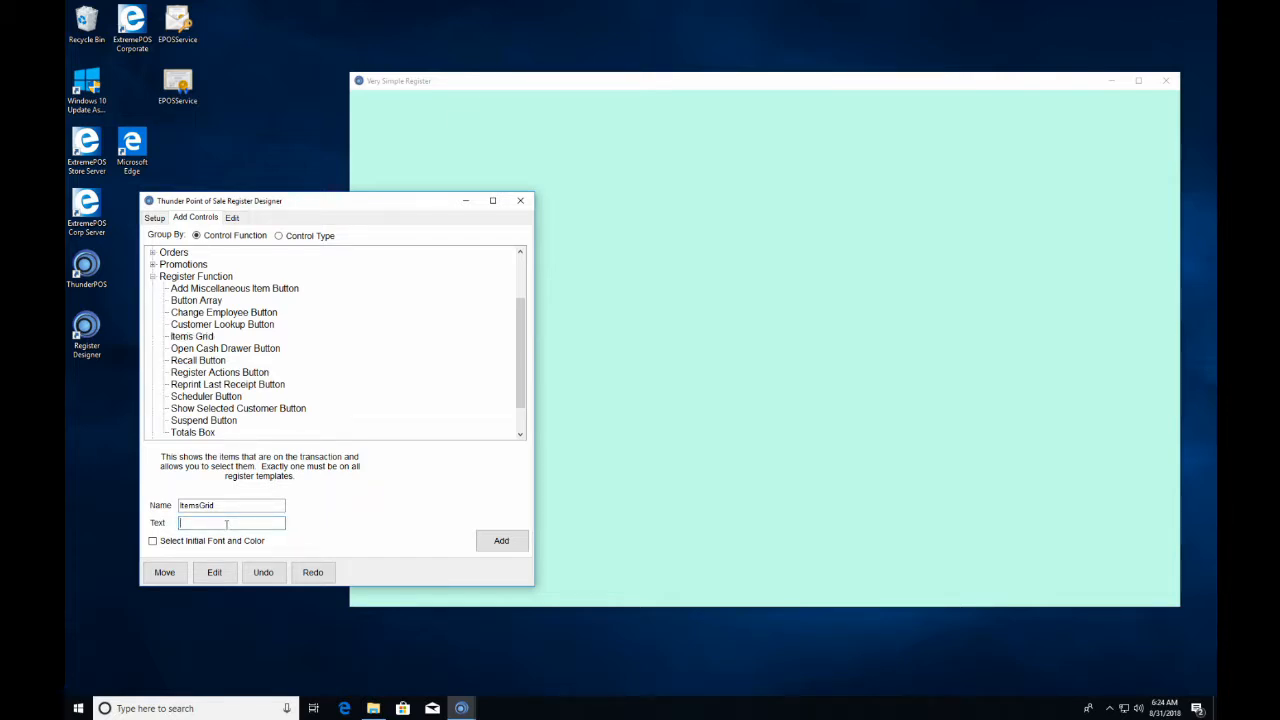
click(501, 540)
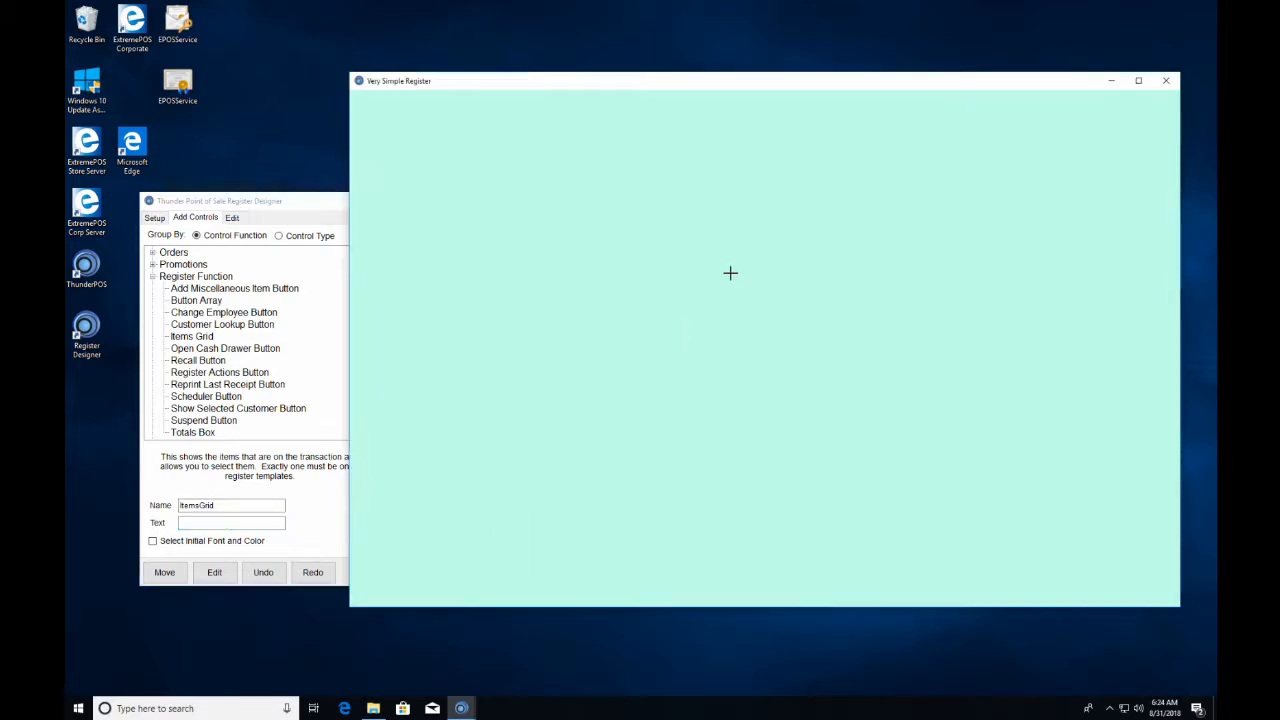
click(497, 194)
Enlarge the items grid to about 962 by 711 and move it to about horizontal position 157, vertical position 0.
drag(566, 277, 492, 168)
drag(495, 167, 502, 214)
drag(608, 316, 1006, 563)
drag(636, 319, 651, 270)
Clear the items grid's Top and Left anchoring and test its placement by maximizing and restoring the form.
right_click(651, 270)
click(708, 275)
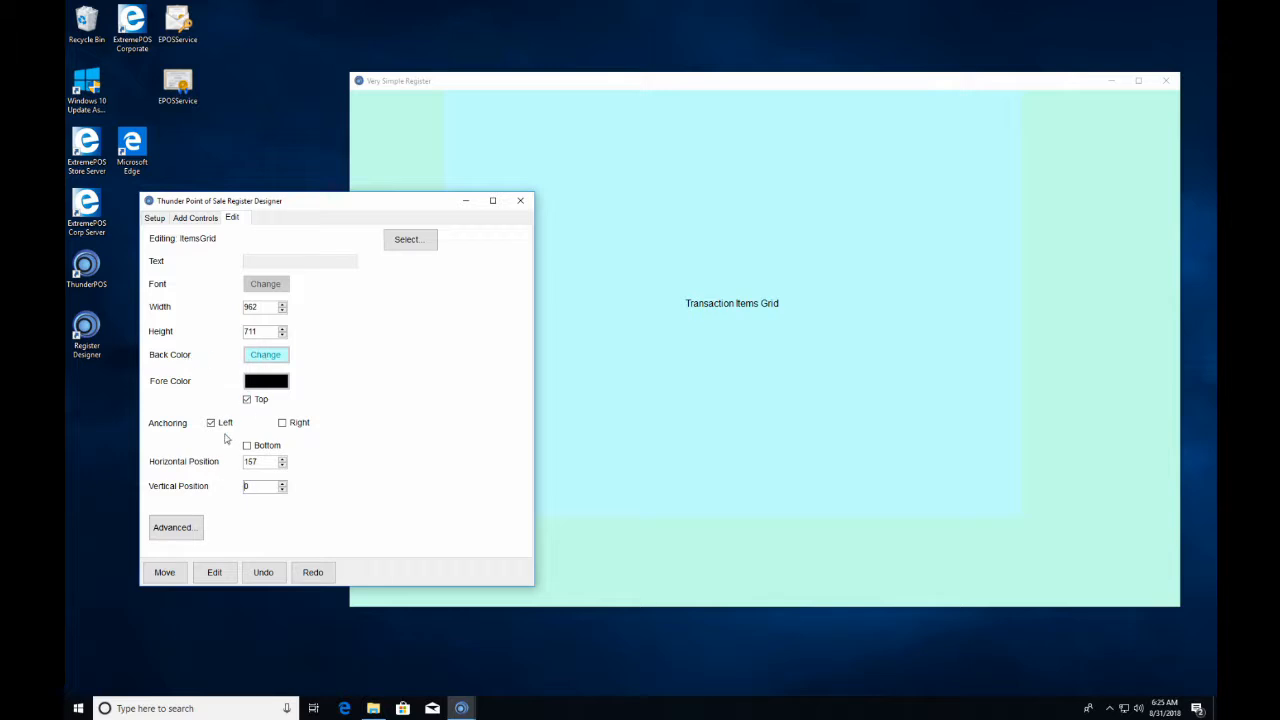
drag(322, 210, 315, 195)
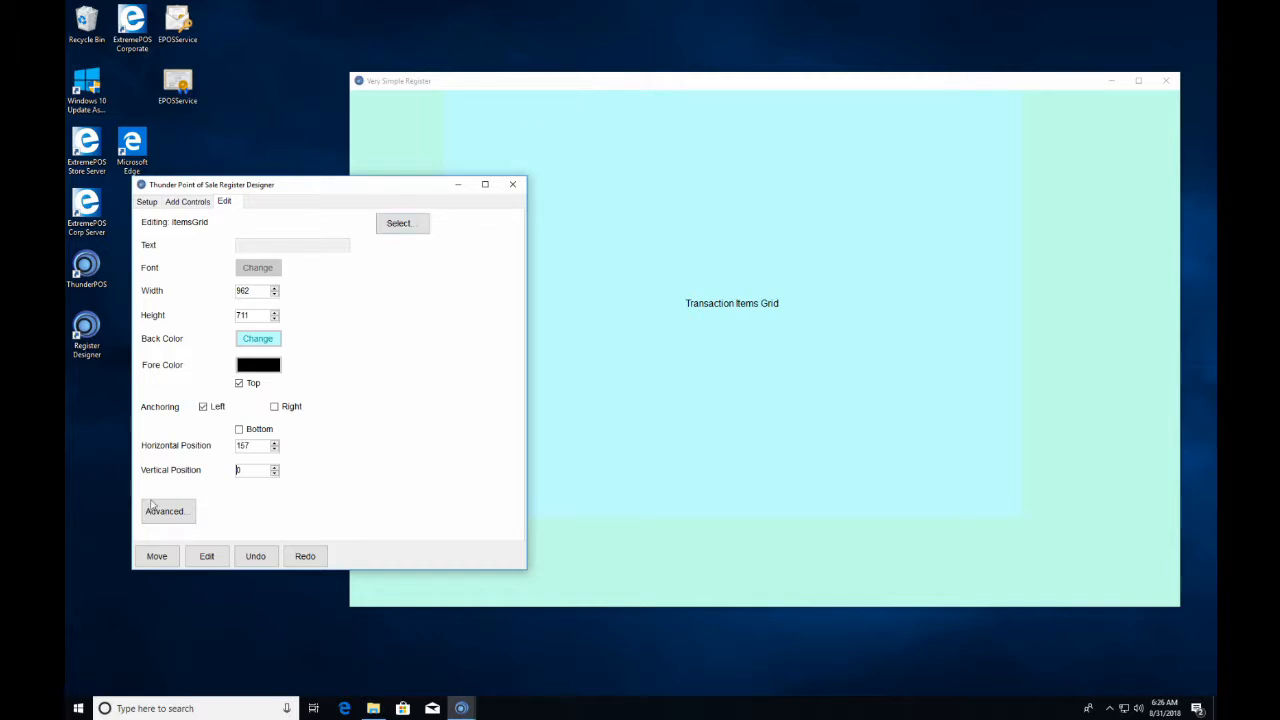
click(239, 383)
click(202, 408)
click(625, 84)
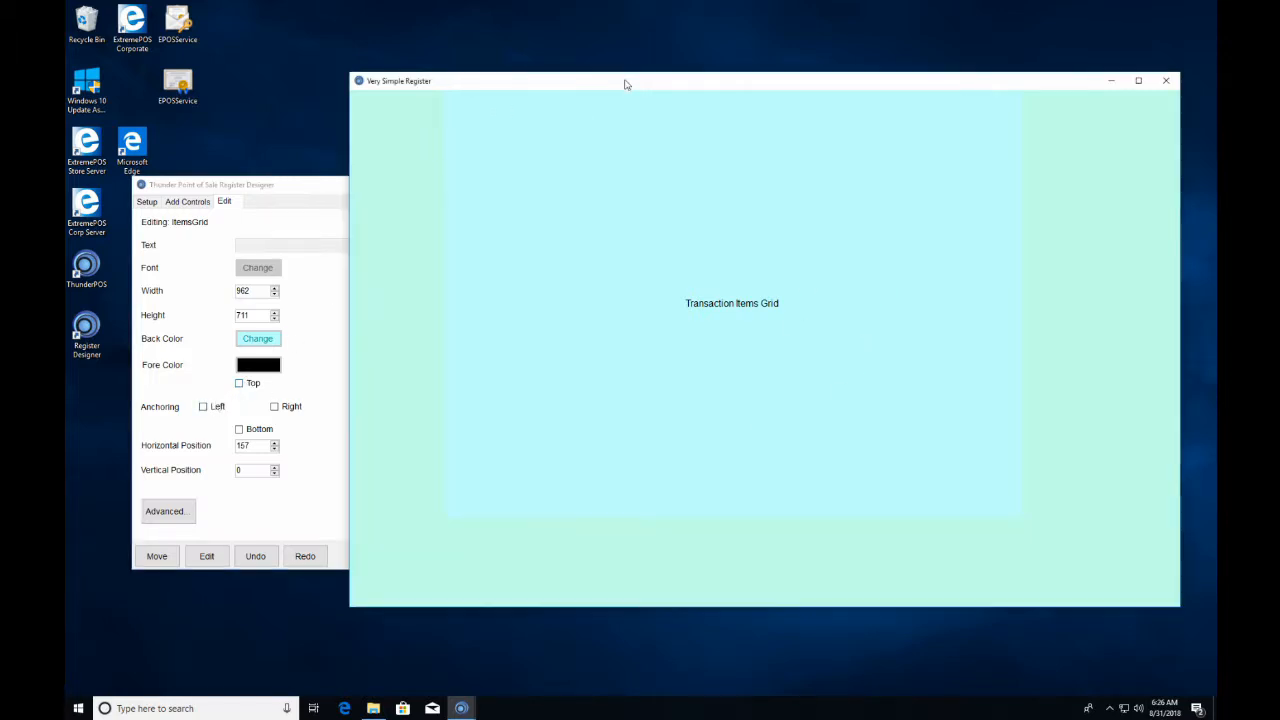
click(1138, 81)
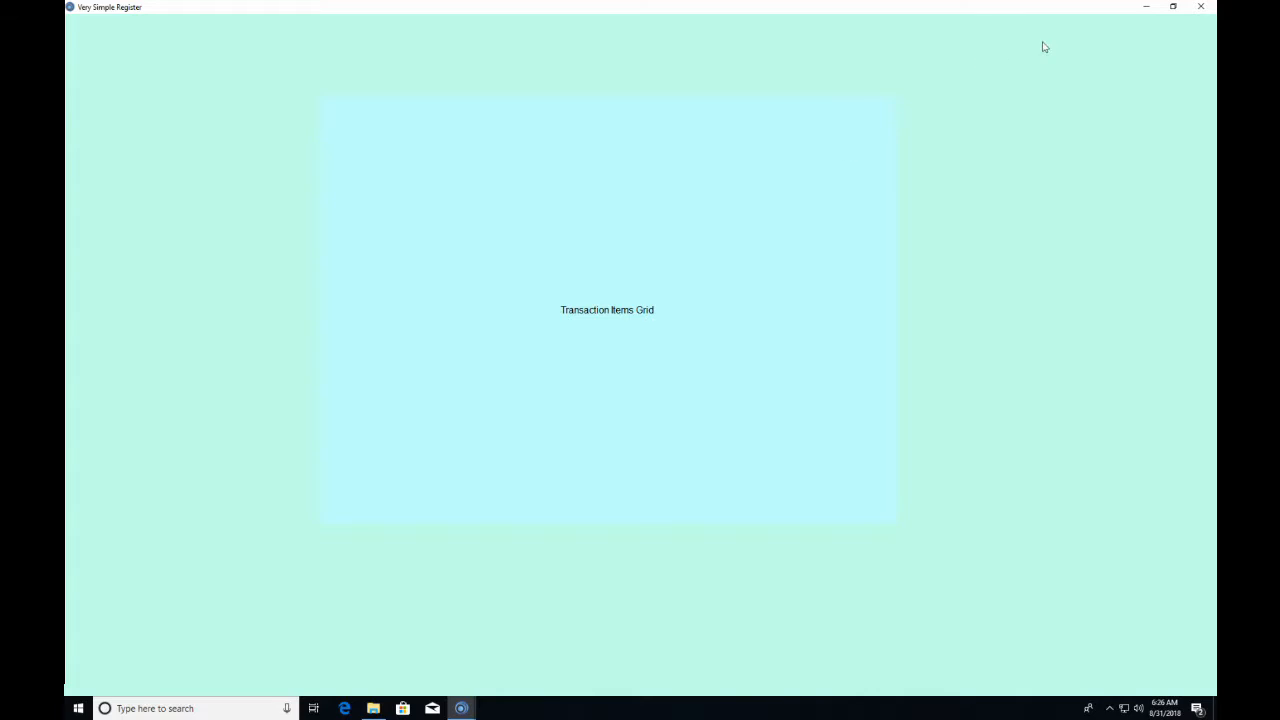
click(1173, 6)
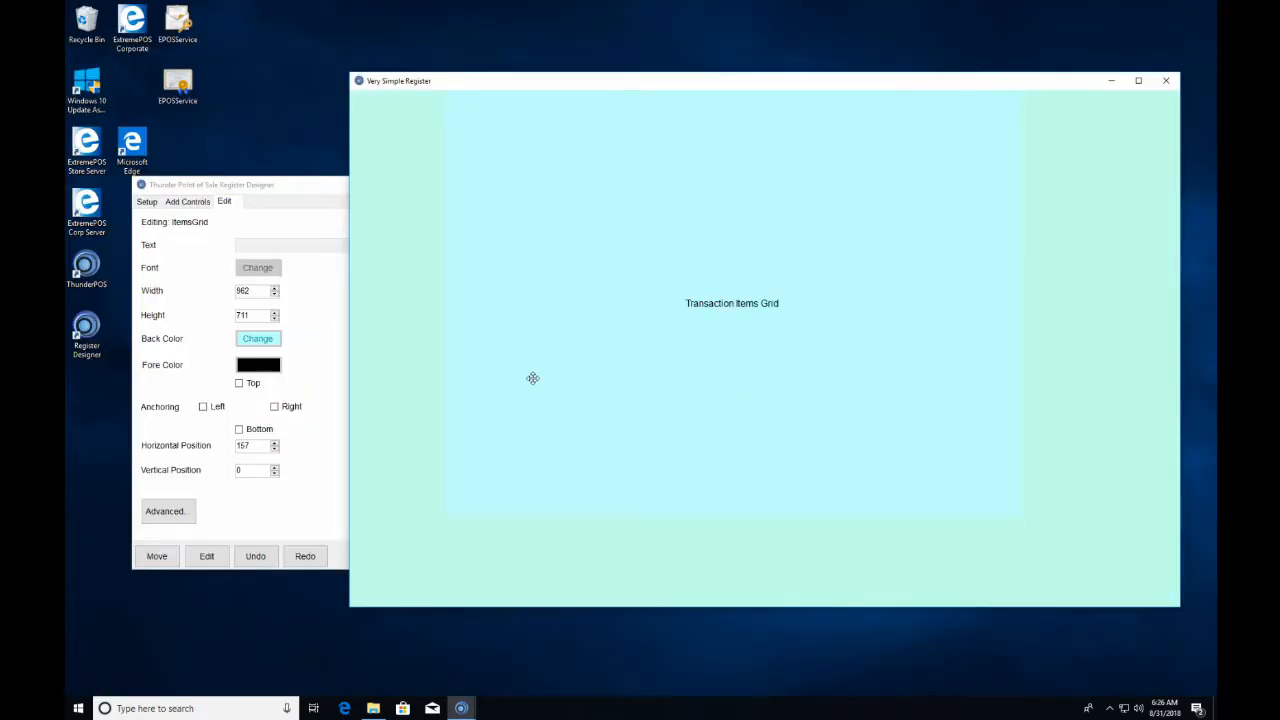
Anchor the items grid to Right and Bottom and test how it shifts when the form is maximized and restored.
click(262, 232)
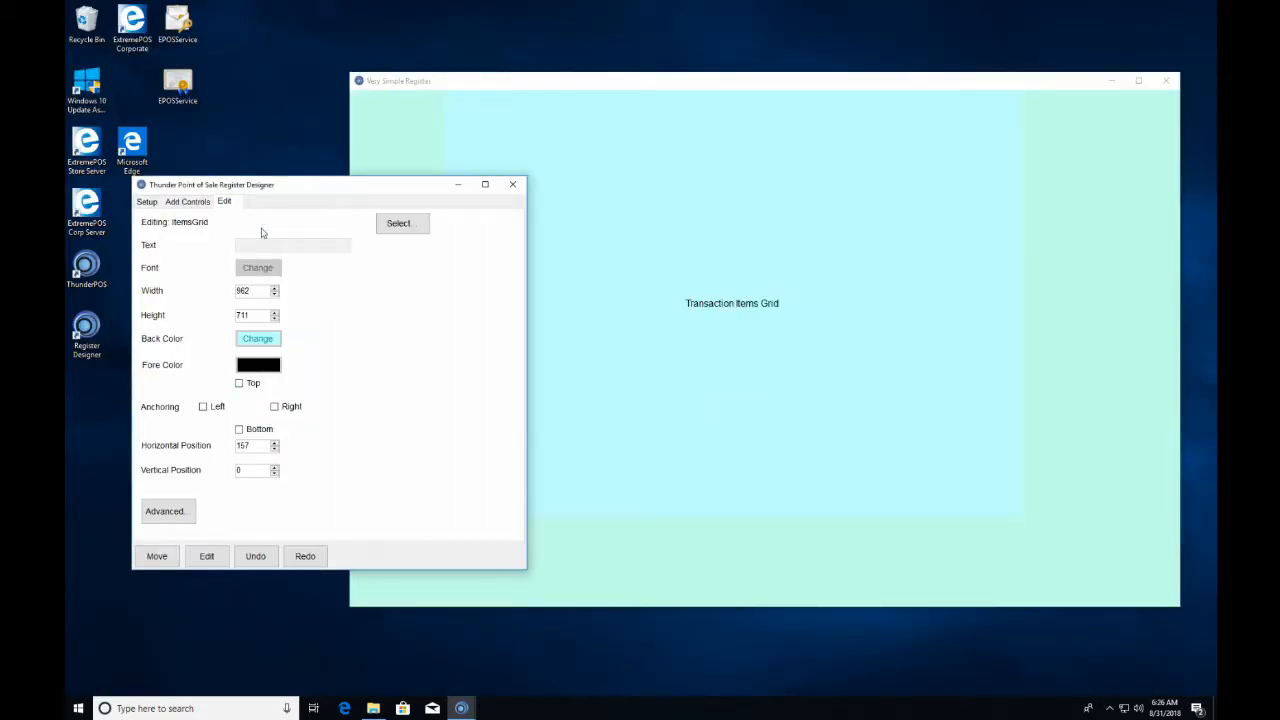
click(287, 410)
click(266, 431)
click(1138, 81)
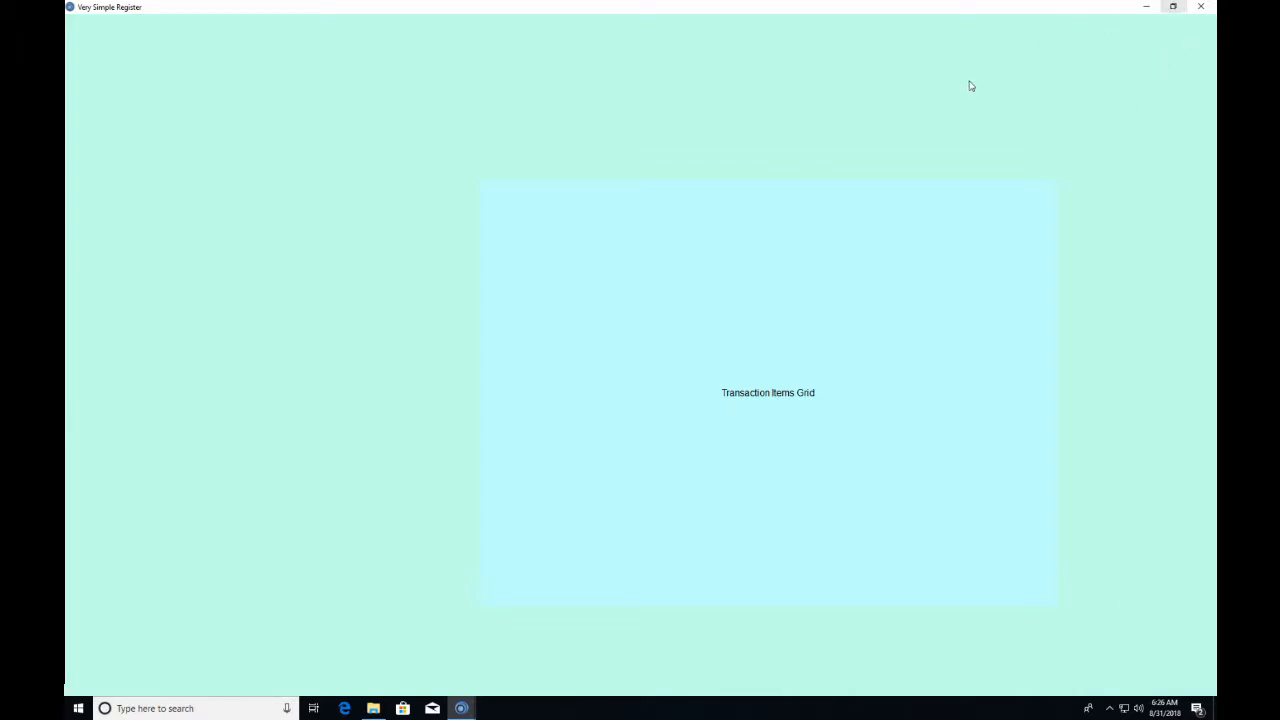
double_click(620, 6)
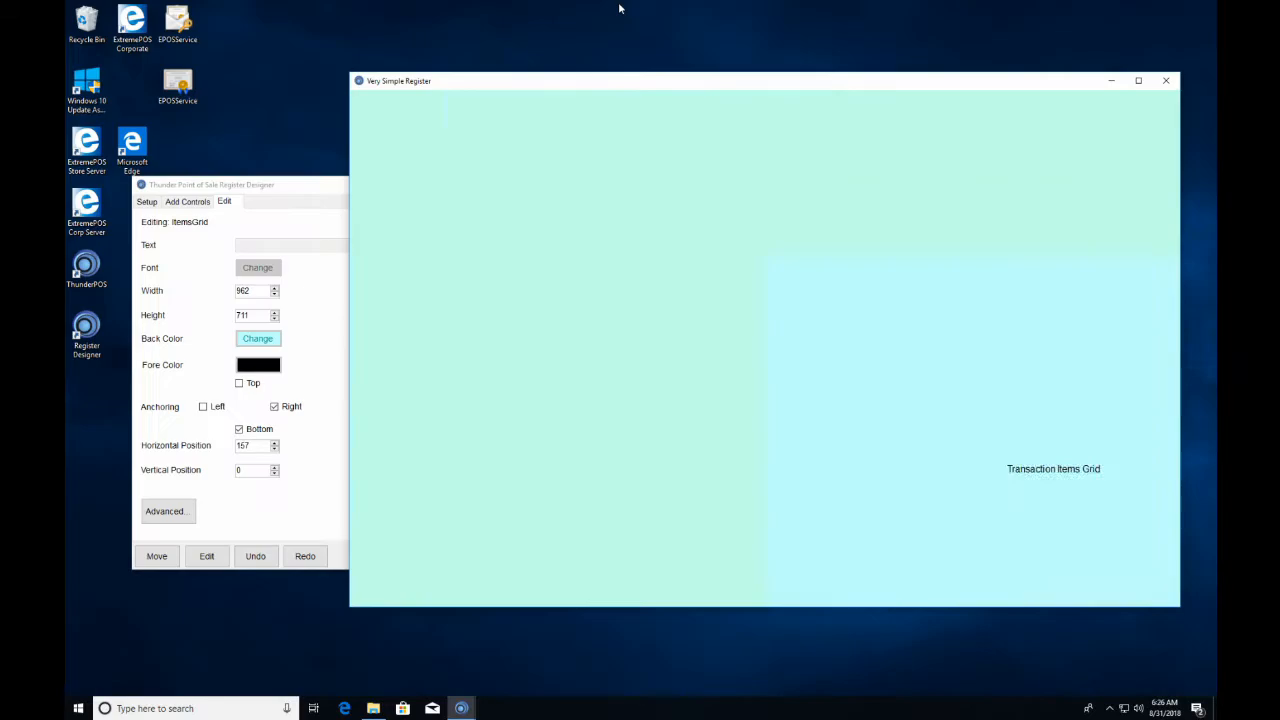
Add Top and Left to the items grid's anchoring and test how it stretches when the form is maximized and restored.
click(239, 385)
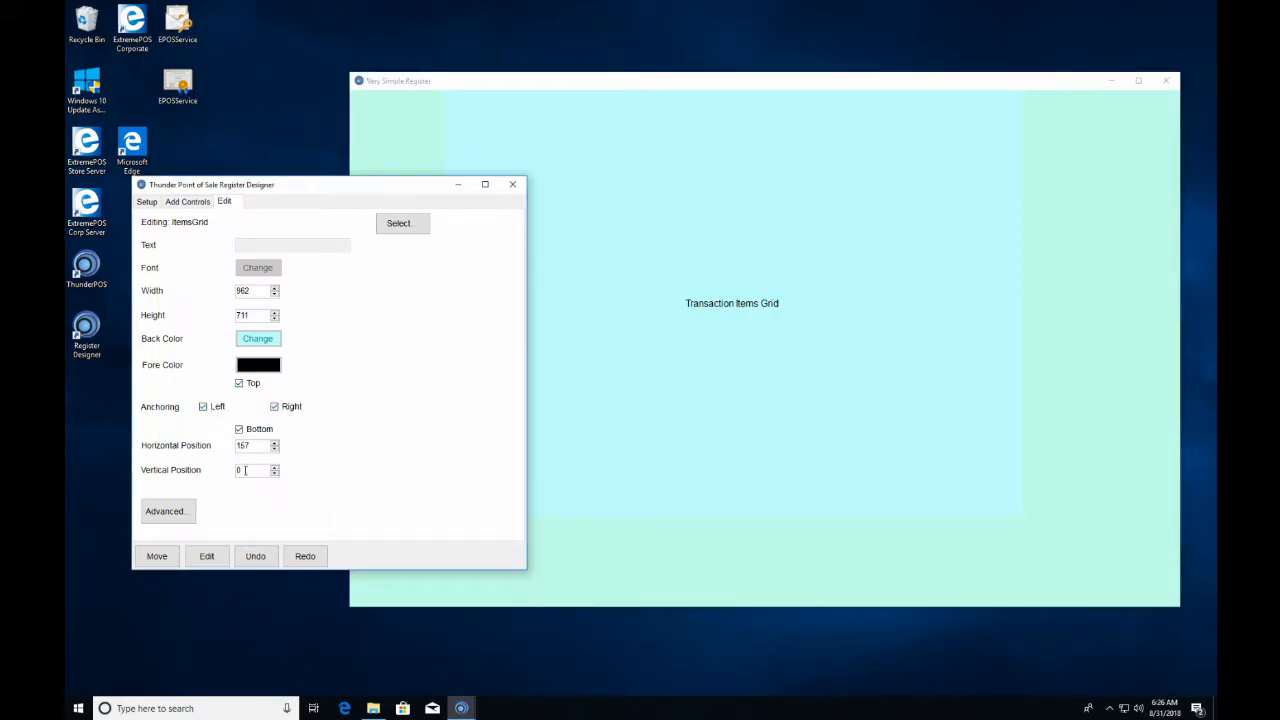
click(1138, 81)
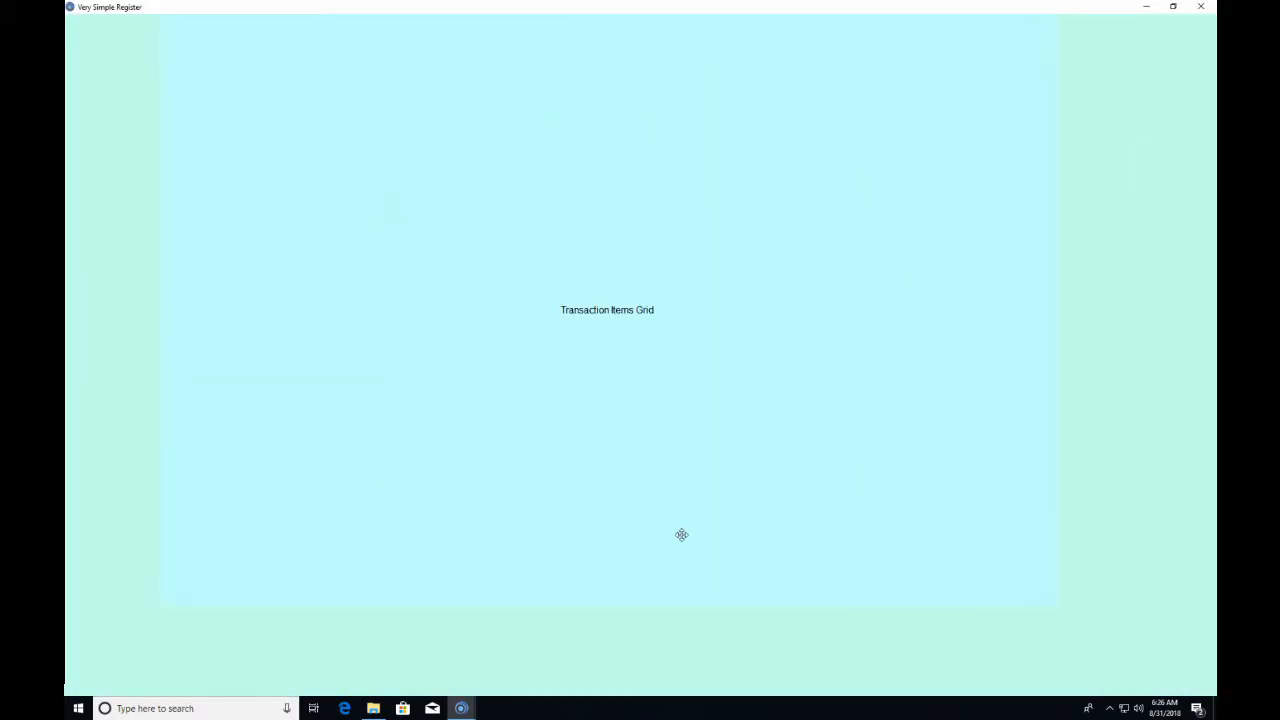
double_click(536, 10)
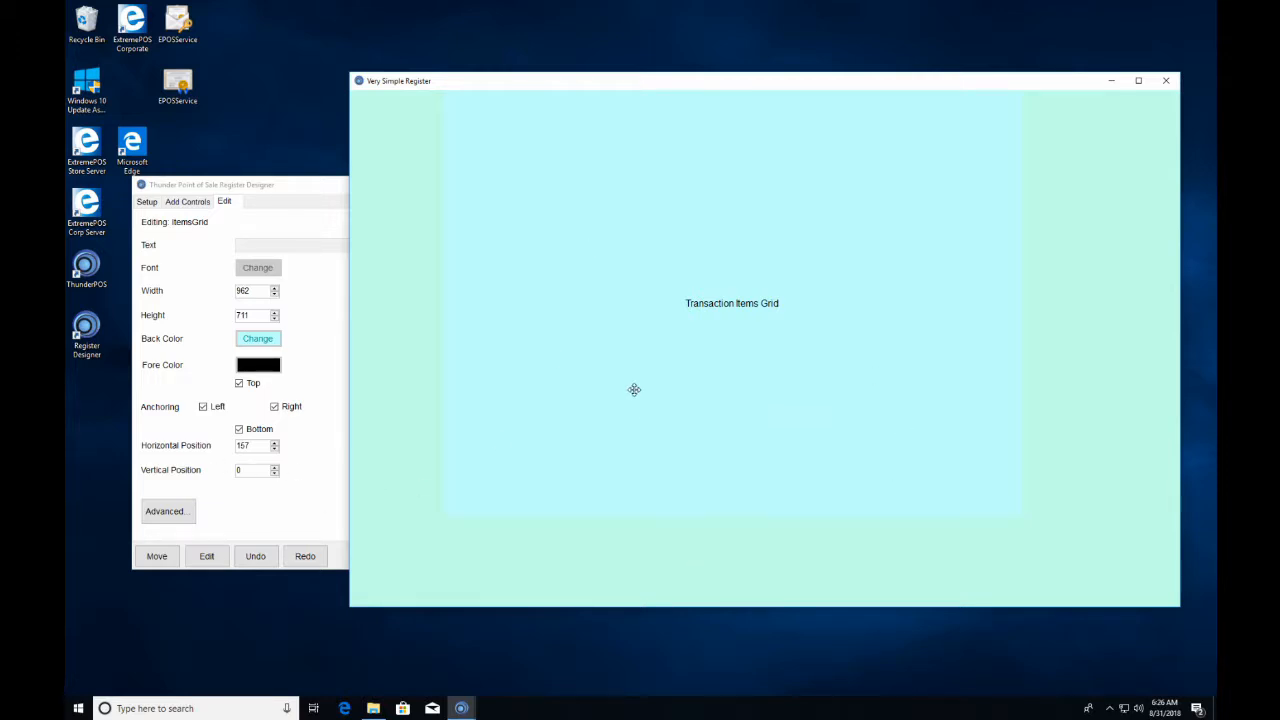
Resize the items grid to about 965 by 862 and move it to about horizontal position 194, vertical position -1.
drag(634, 422, 643, 418)
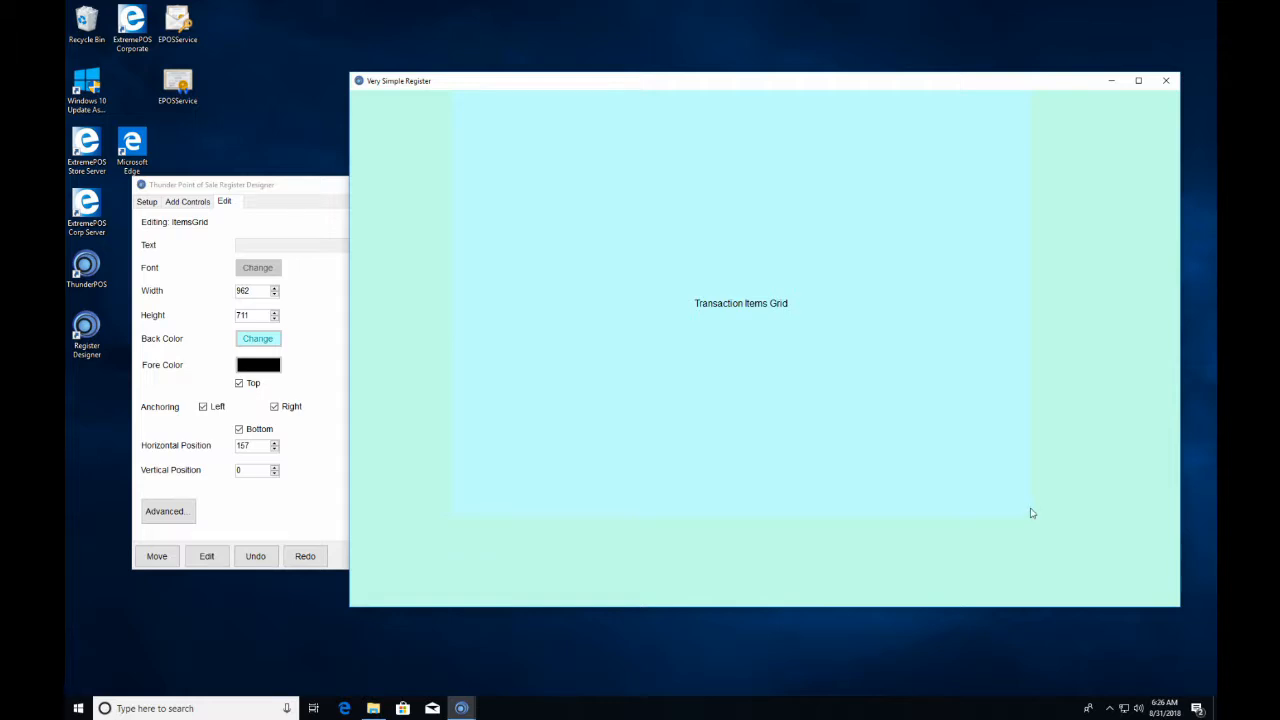
mouse_move(1039, 507)
mouse_down()
mouse_move(1068, 508)
mouse_move(1019, 513)
mouse_move(1031, 508)
mouse_up()
drag(725, 516, 726, 600)
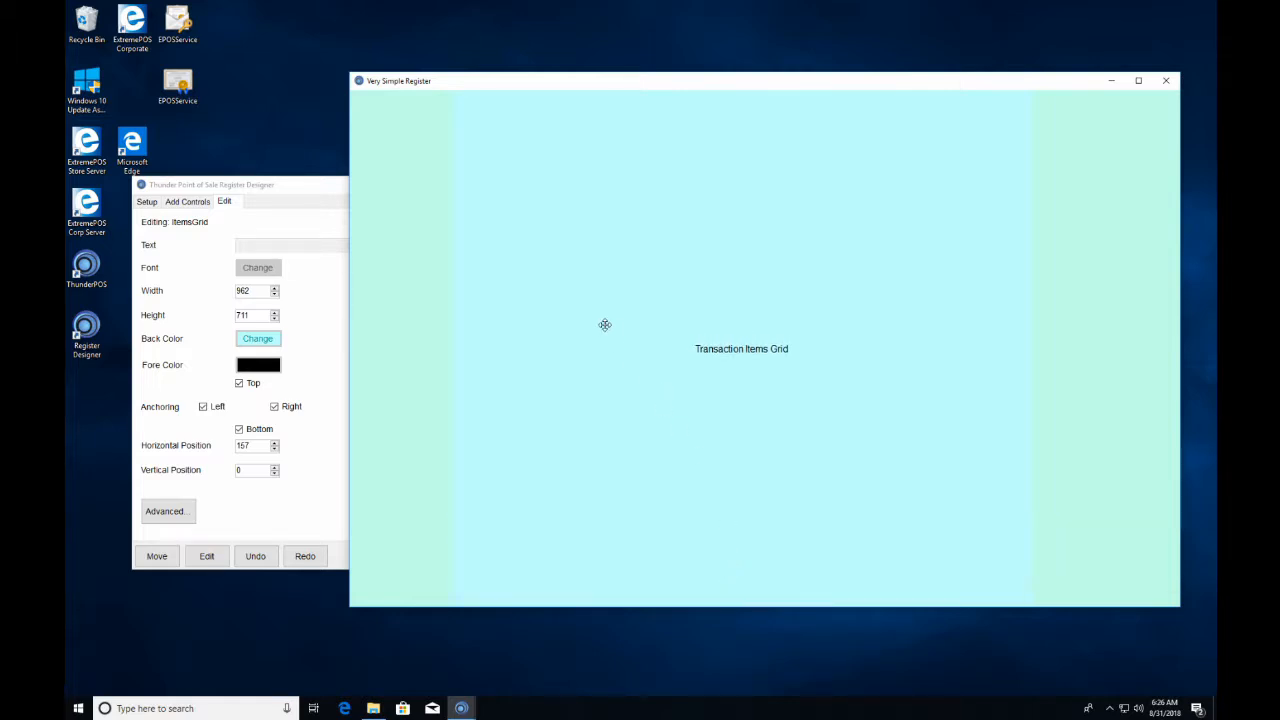
drag(610, 323, 621, 323)
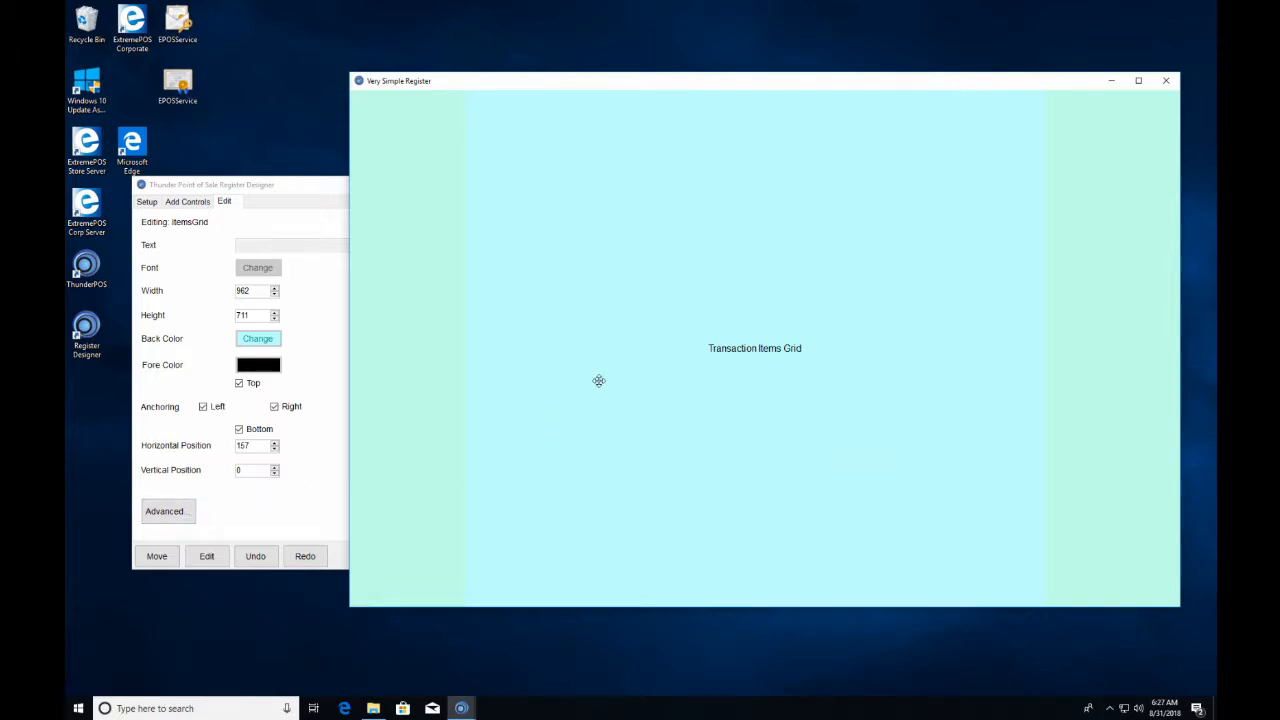
right_click(609, 401)
click(625, 408)
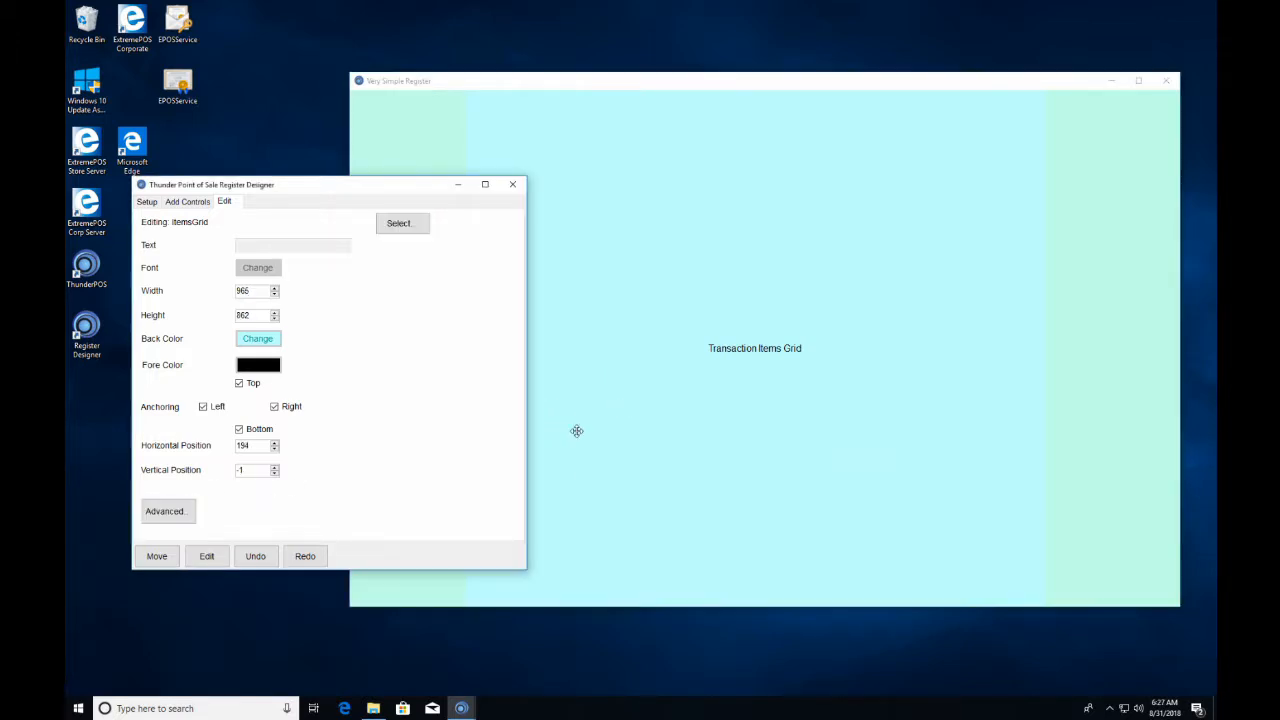
Clear every optional column to show in the items grid's advanced settings, from Description through Gross Discount, and apply the settings.
click(168, 510)
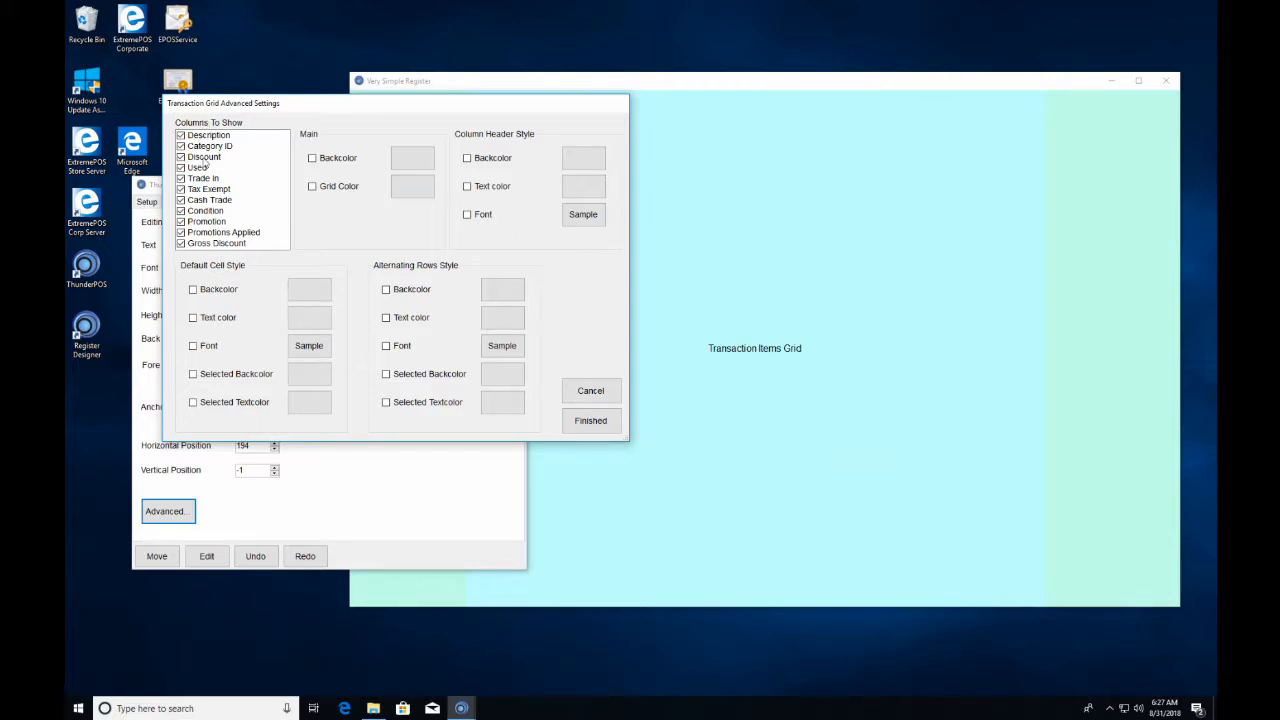
click(202, 245)
click(205, 233)
click(207, 221)
click(208, 211)
click(210, 189)
click(210, 201)
click(207, 179)
click(201, 169)
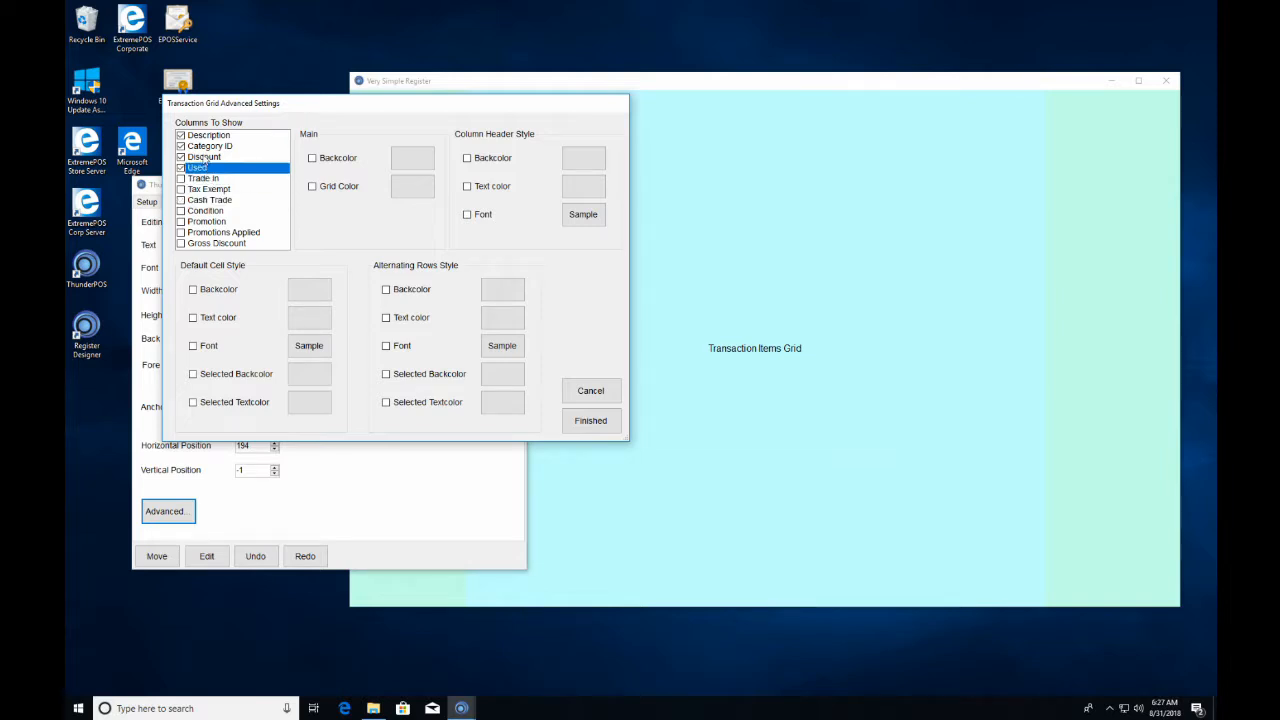
click(203, 158)
click(214, 147)
click(215, 136)
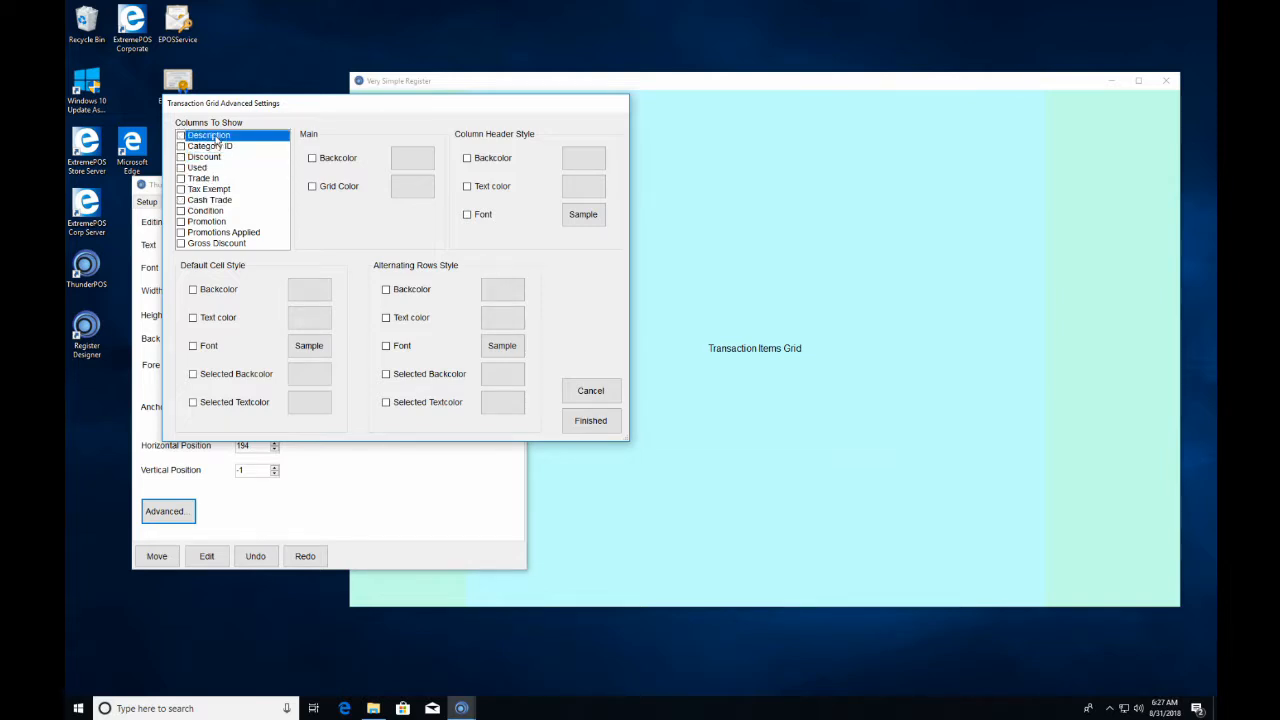
click(590, 421)
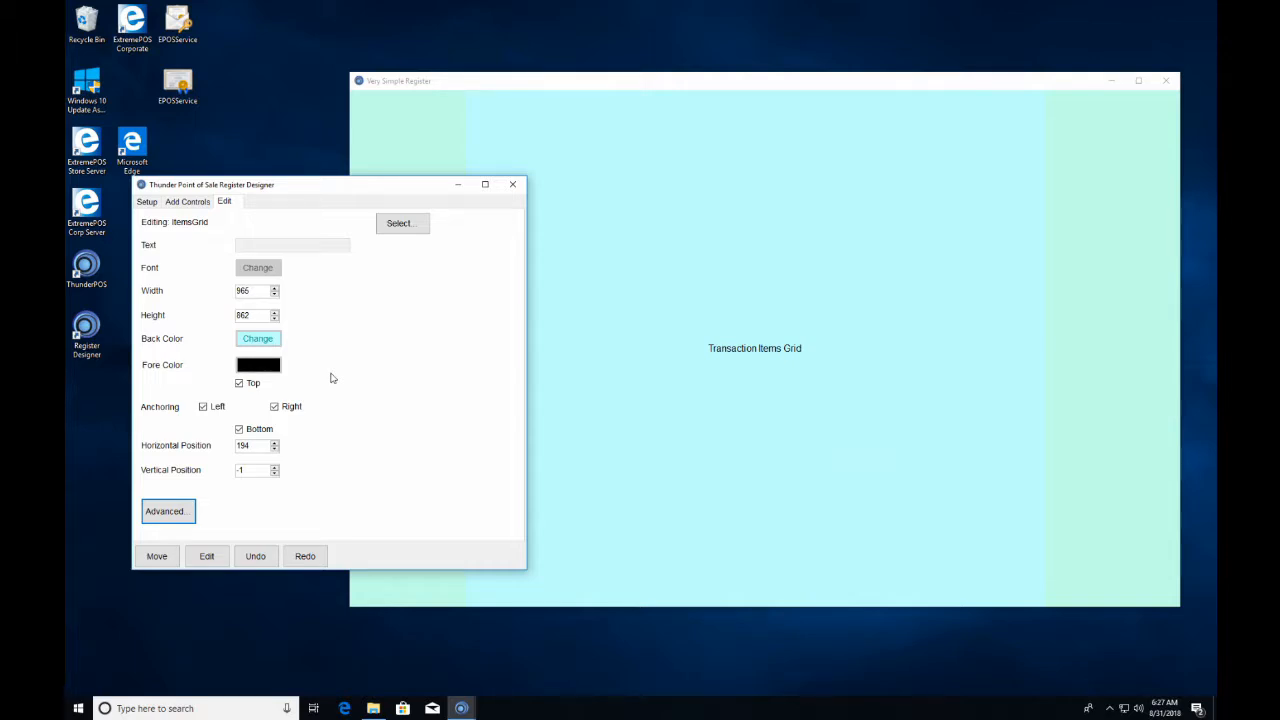
Examine the available controls grouped by control function, including those in the Register Function group.
click(198, 205)
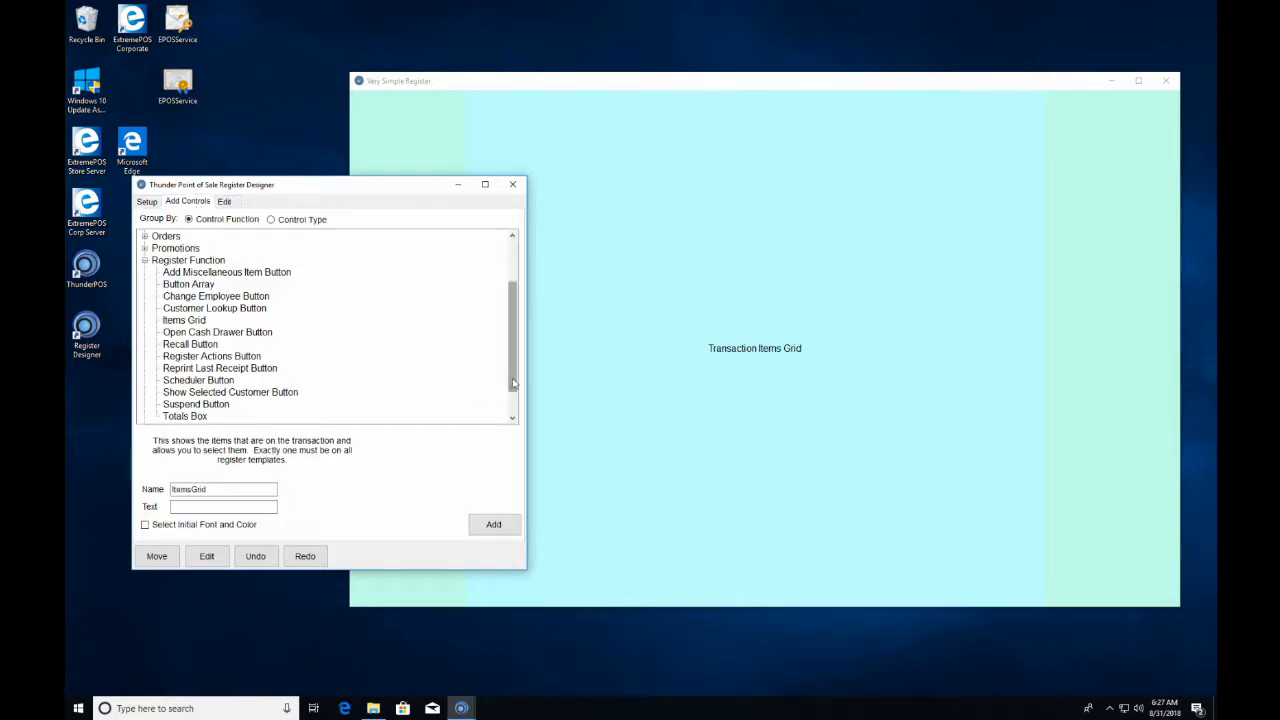
drag(513, 380, 317, 334)
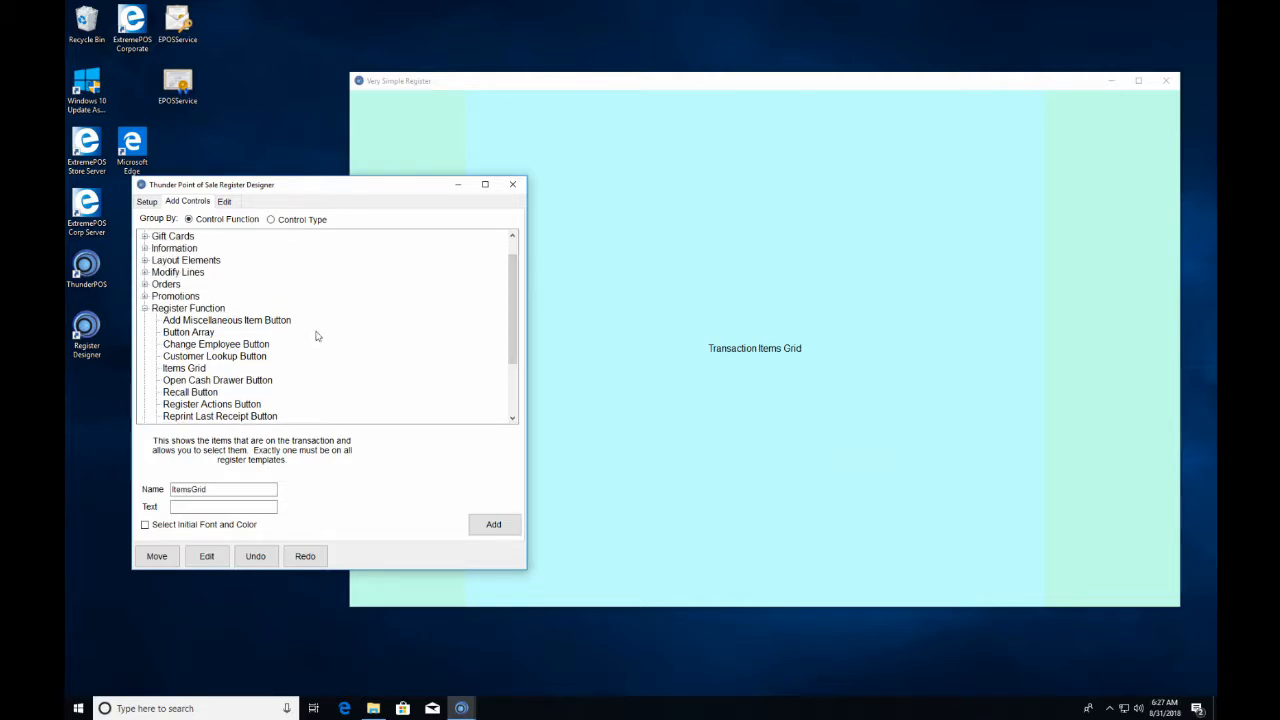
click(145, 310)
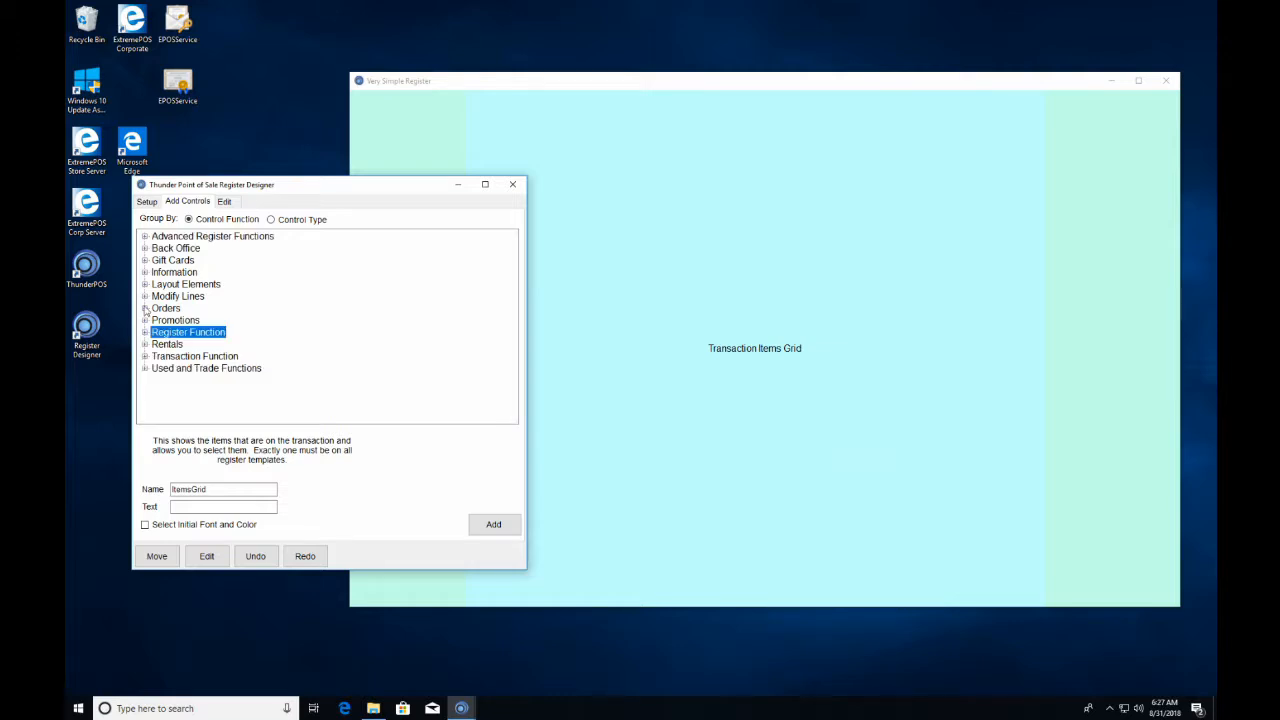
click(145, 332)
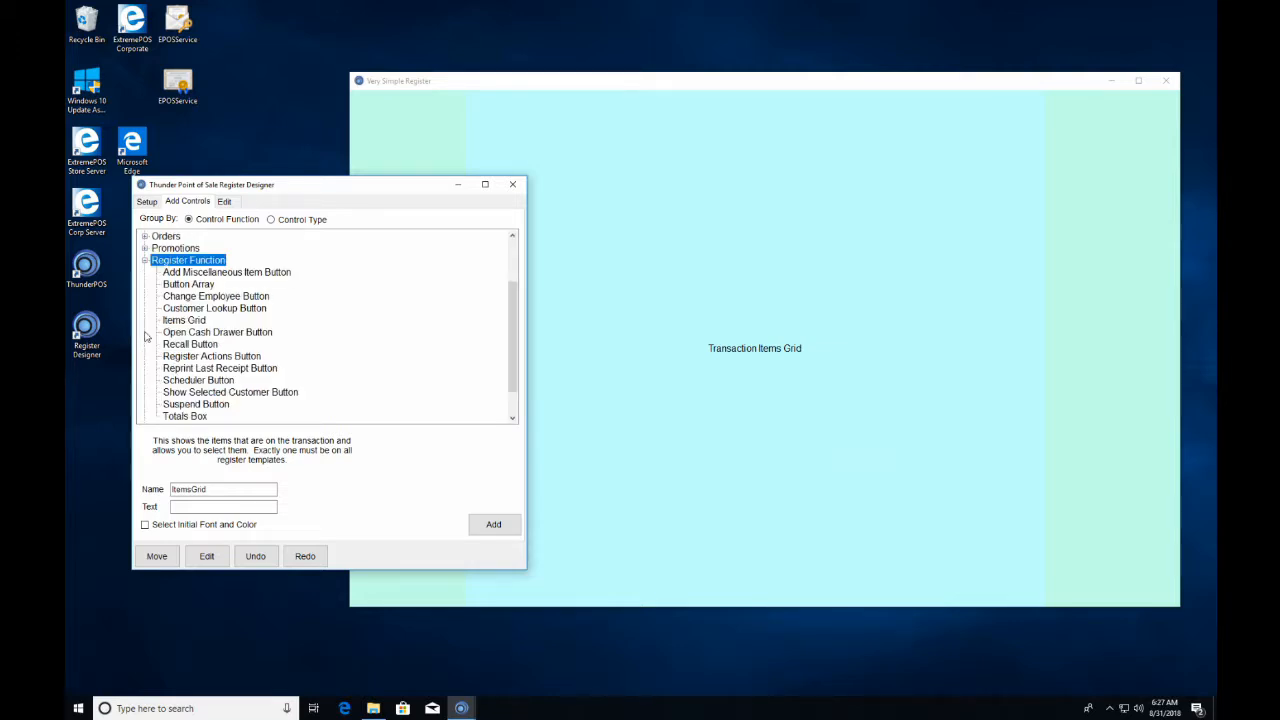
scroll(145, 337, up, 2)
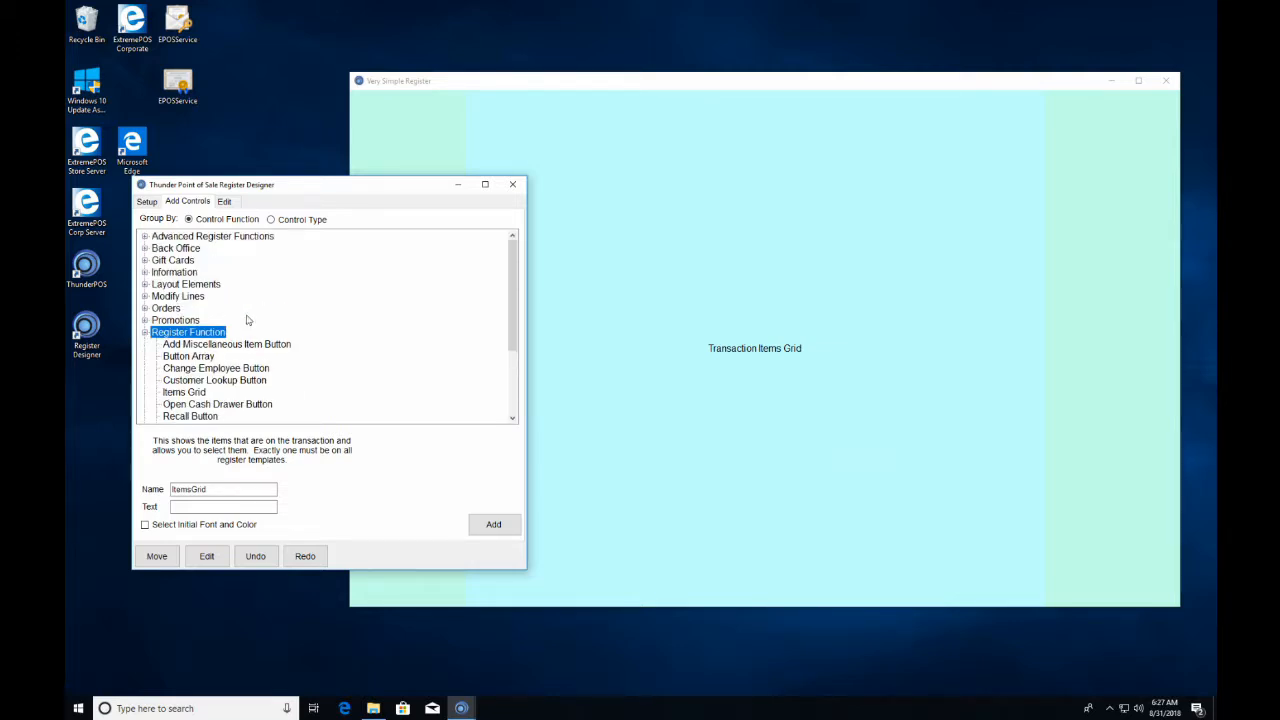
scroll(247, 318, down, 2)
scroll(247, 318, down, 1)
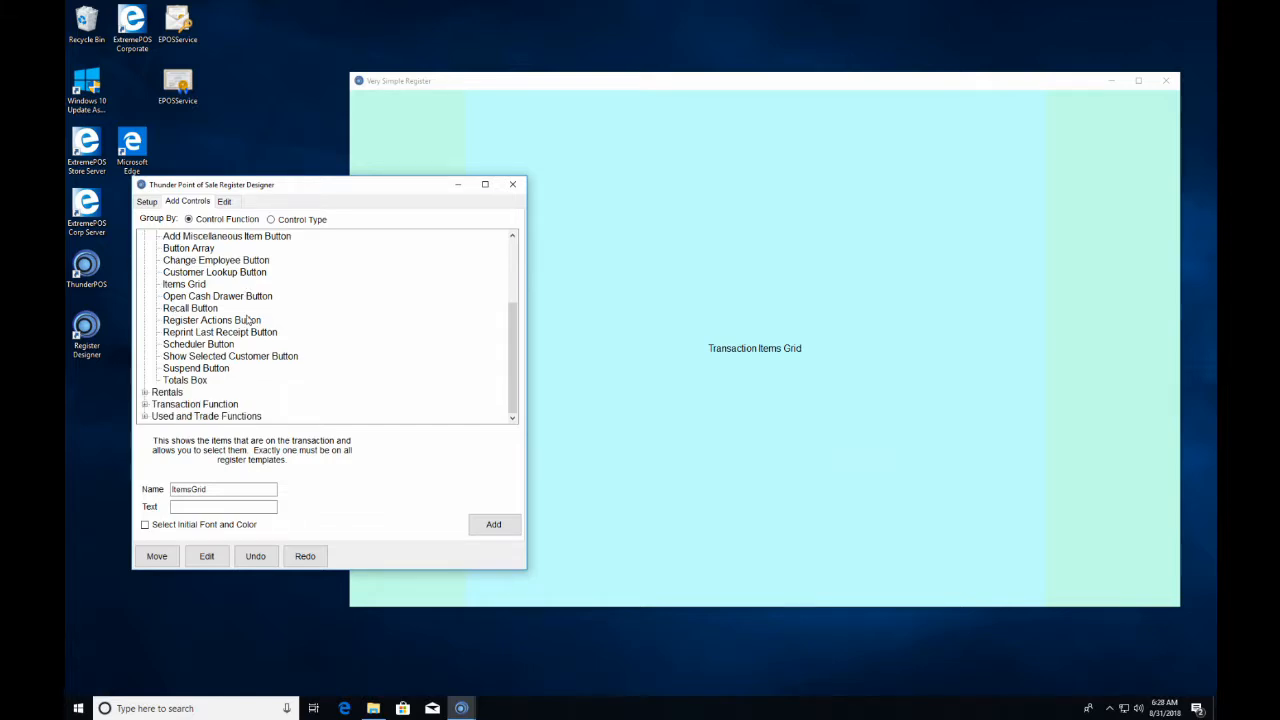
scroll(182, 395, up, 3)
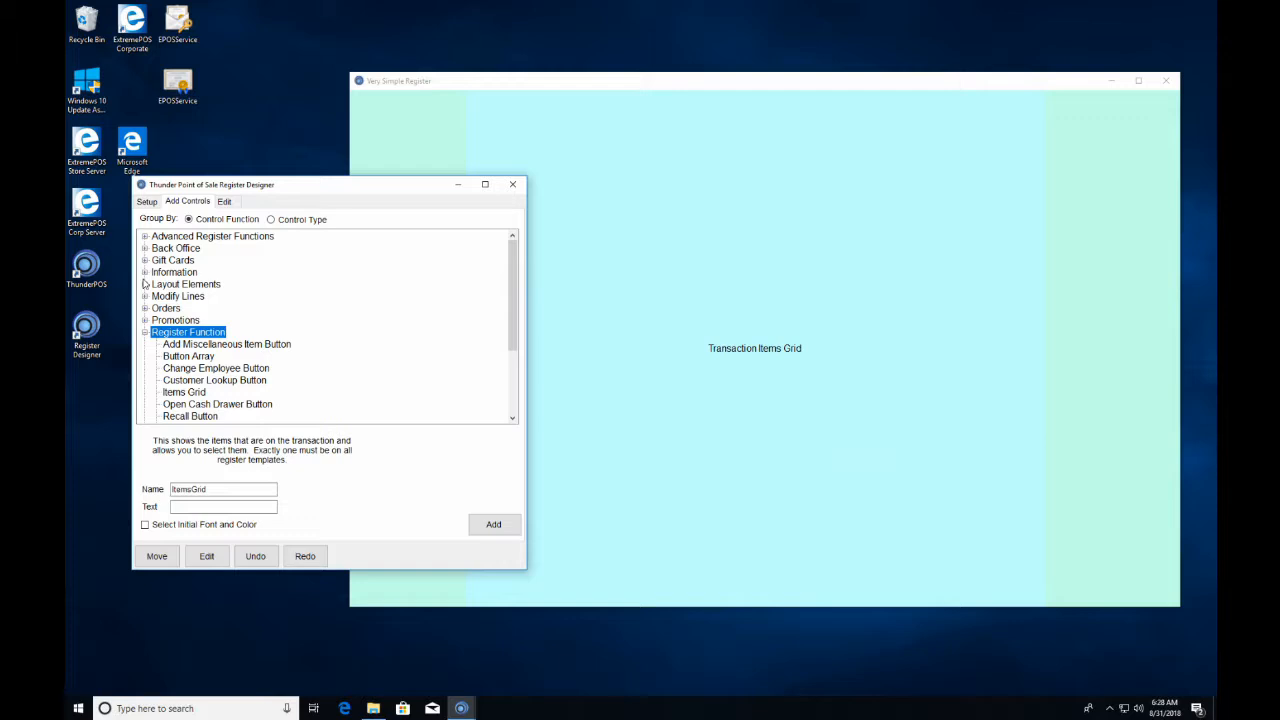
Group the controls by control type and place an Item ID Text Box in the form's empty strip left of the items grid.
click(270, 219)
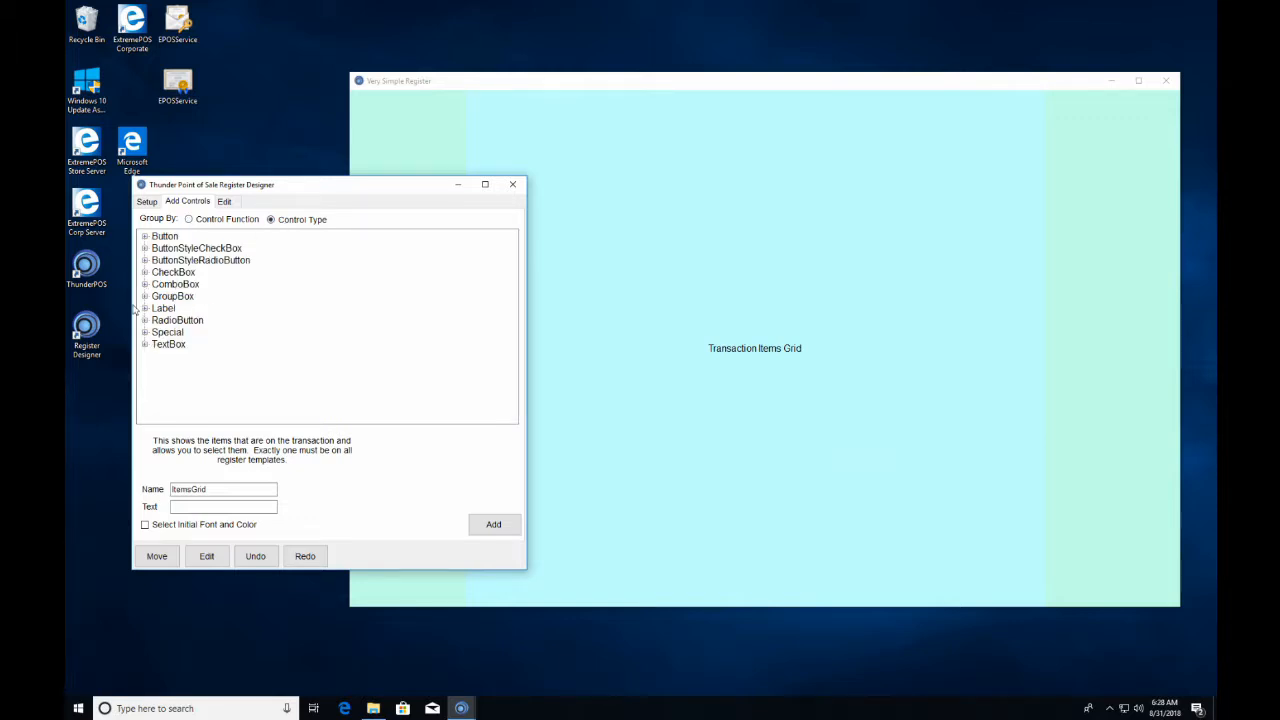
click(145, 344)
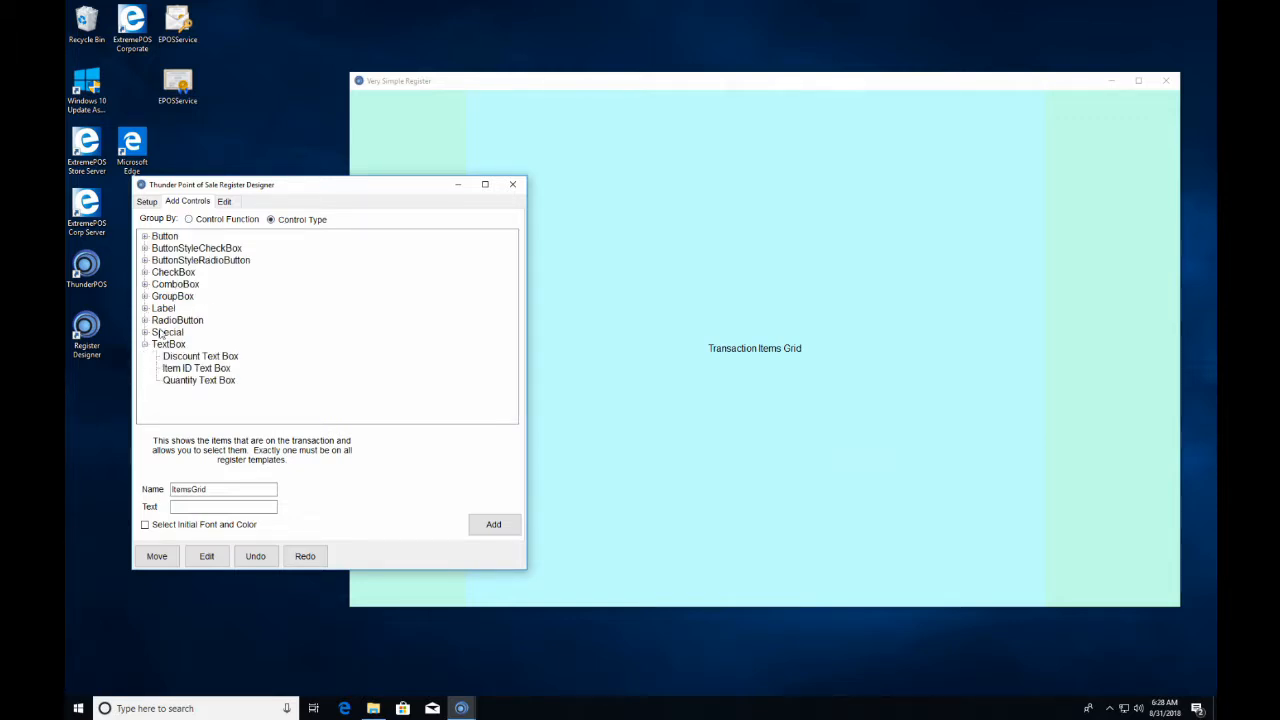
click(204, 369)
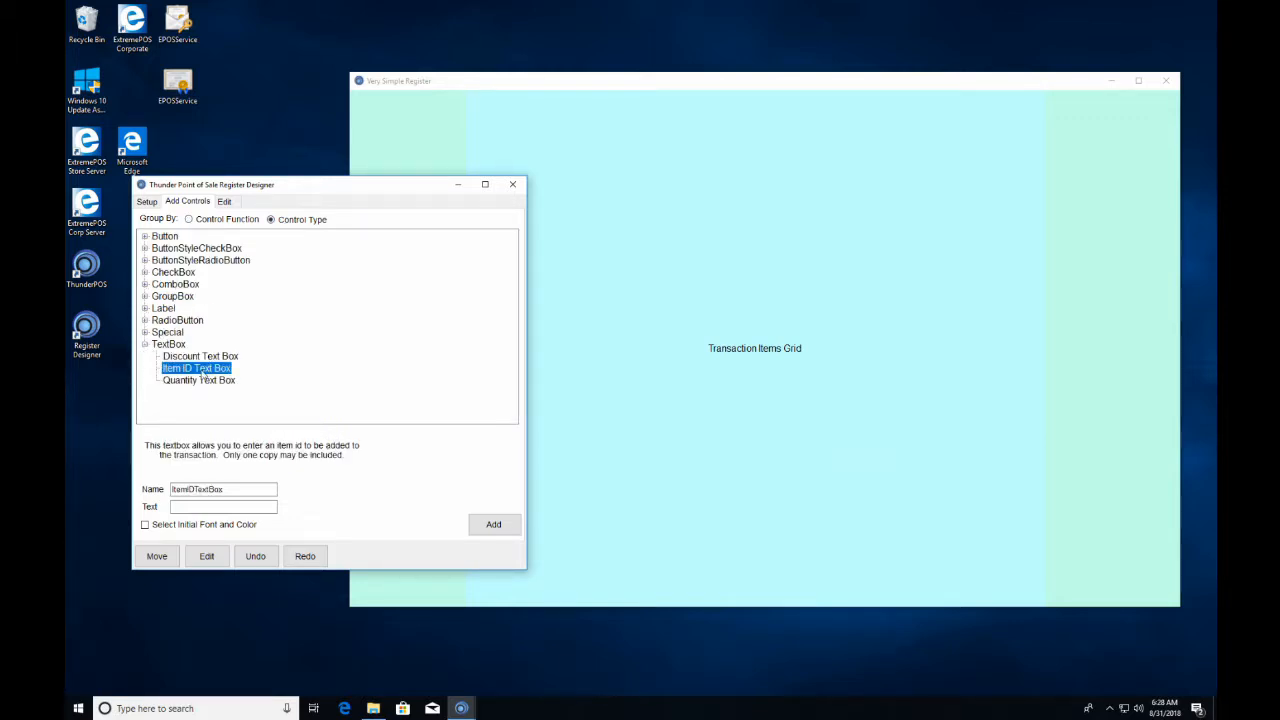
click(494, 525)
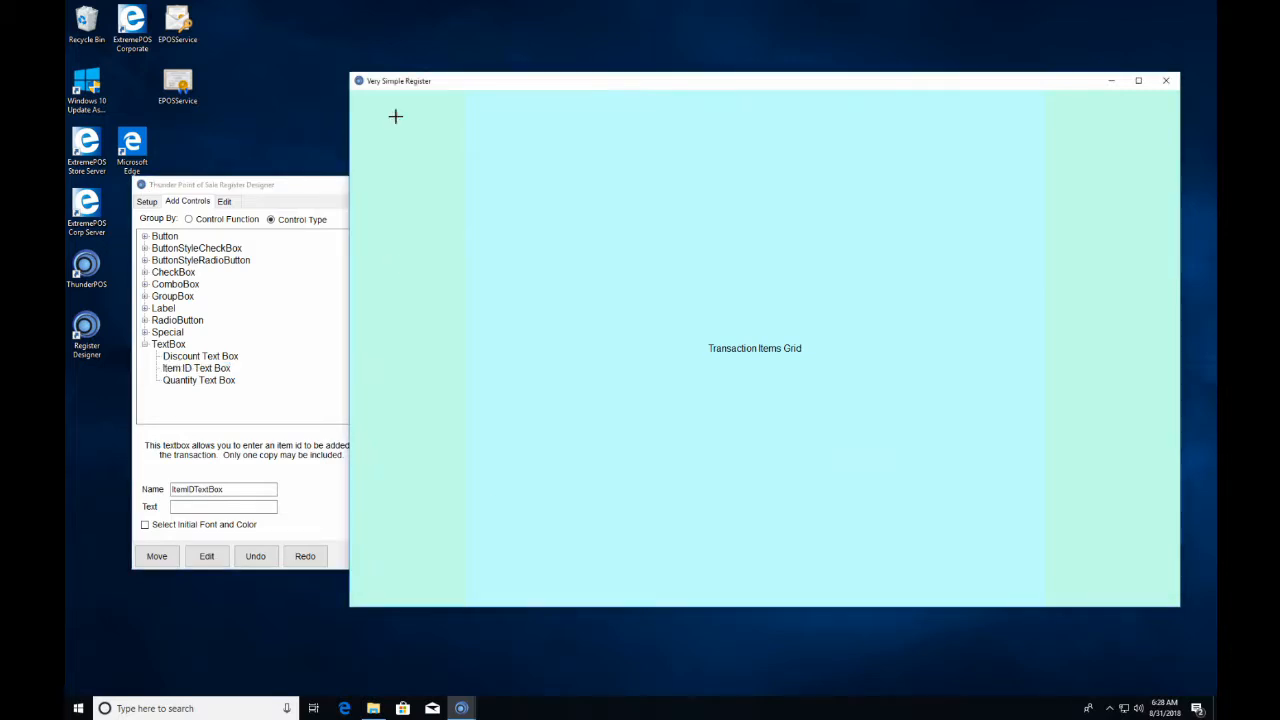
click(360, 157)
mouse_move(364, 163)
mouse_down()
mouse_move(383, 162)
mouse_move(360, 162)
mouse_up()
Add a Generic Label reading "Scan Item" directly above the item ID text box, at about horizontal position 13, vertical position 87.
click(166, 309)
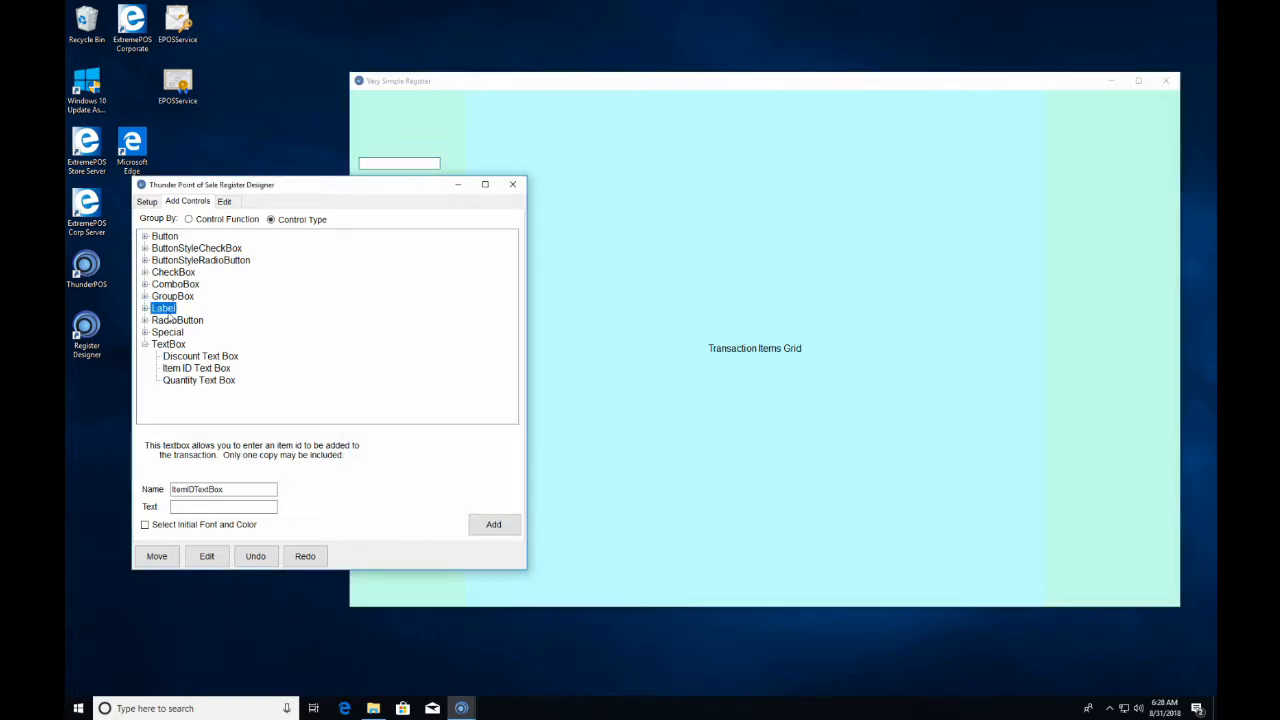
click(168, 320)
double_click(164, 309)
click(209, 334)
drag(220, 507, 143, 506)
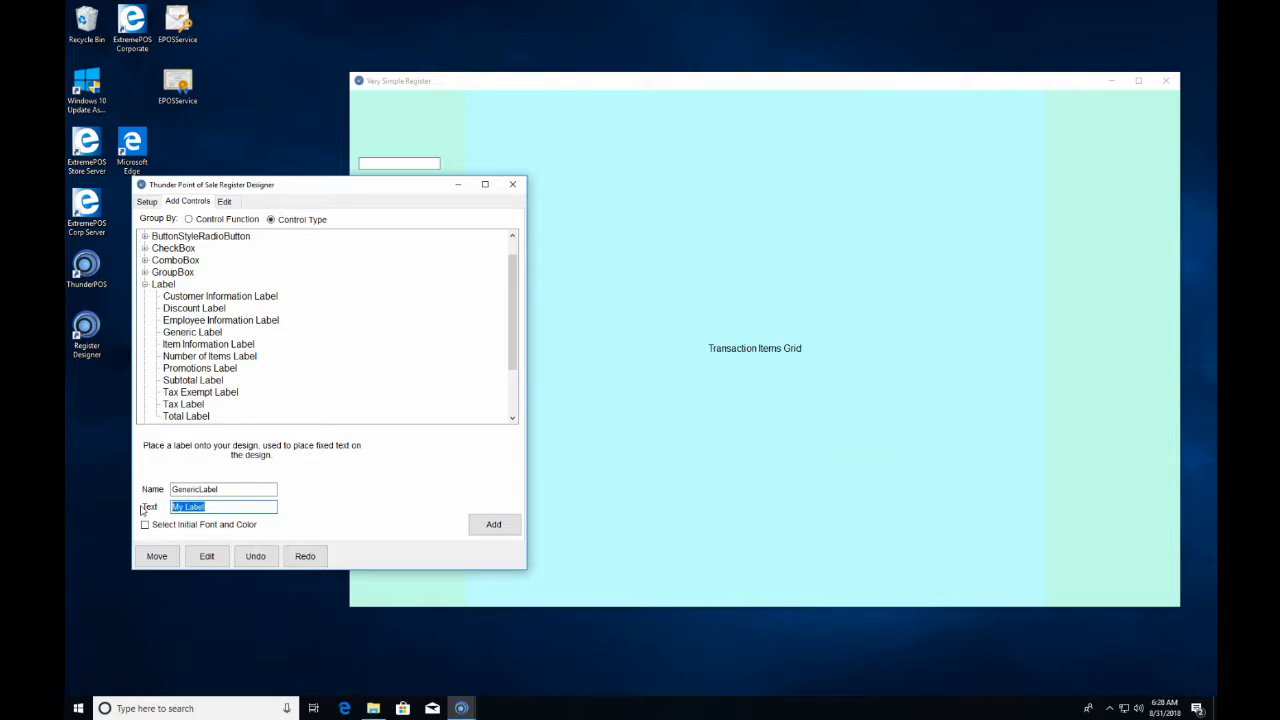
key(BackSpace)
text(Scan Item)
click(500, 525)
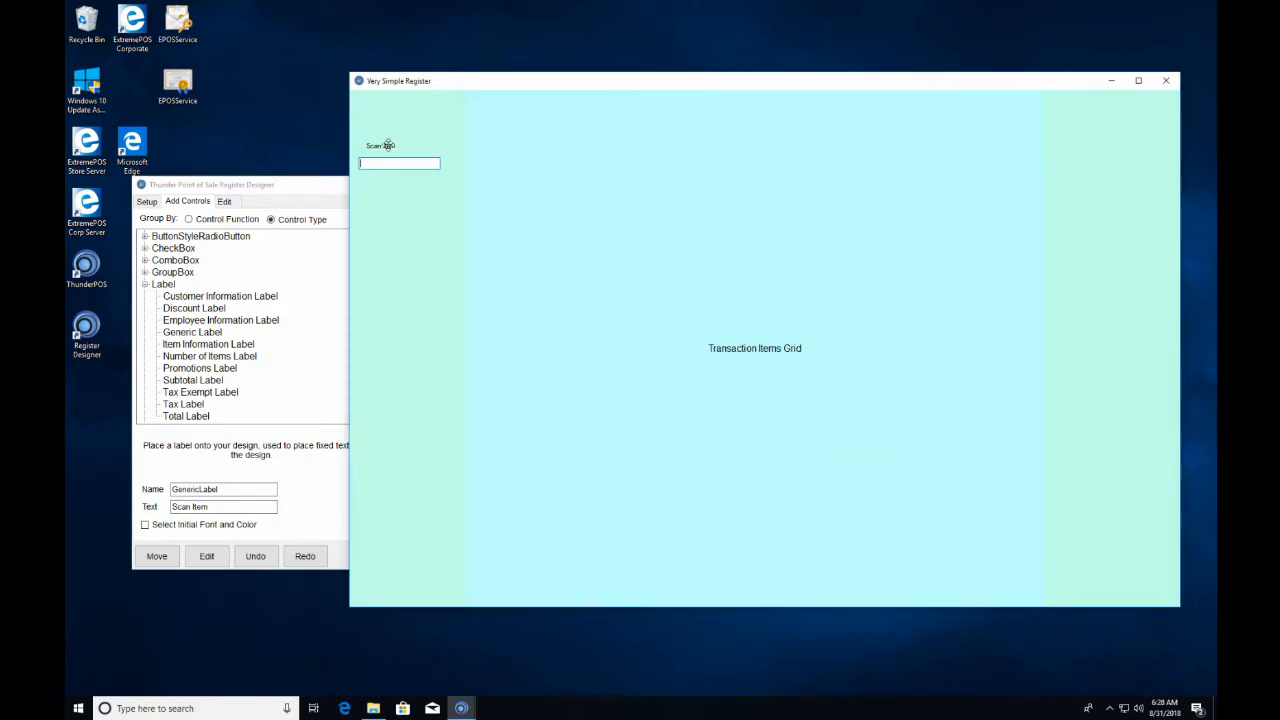
drag(381, 146, 374, 146)
Set the Scan Item label's font to Segoe UI, Bold, size 14 and realign it above the text box.
right_click(373, 146)
click(385, 154)
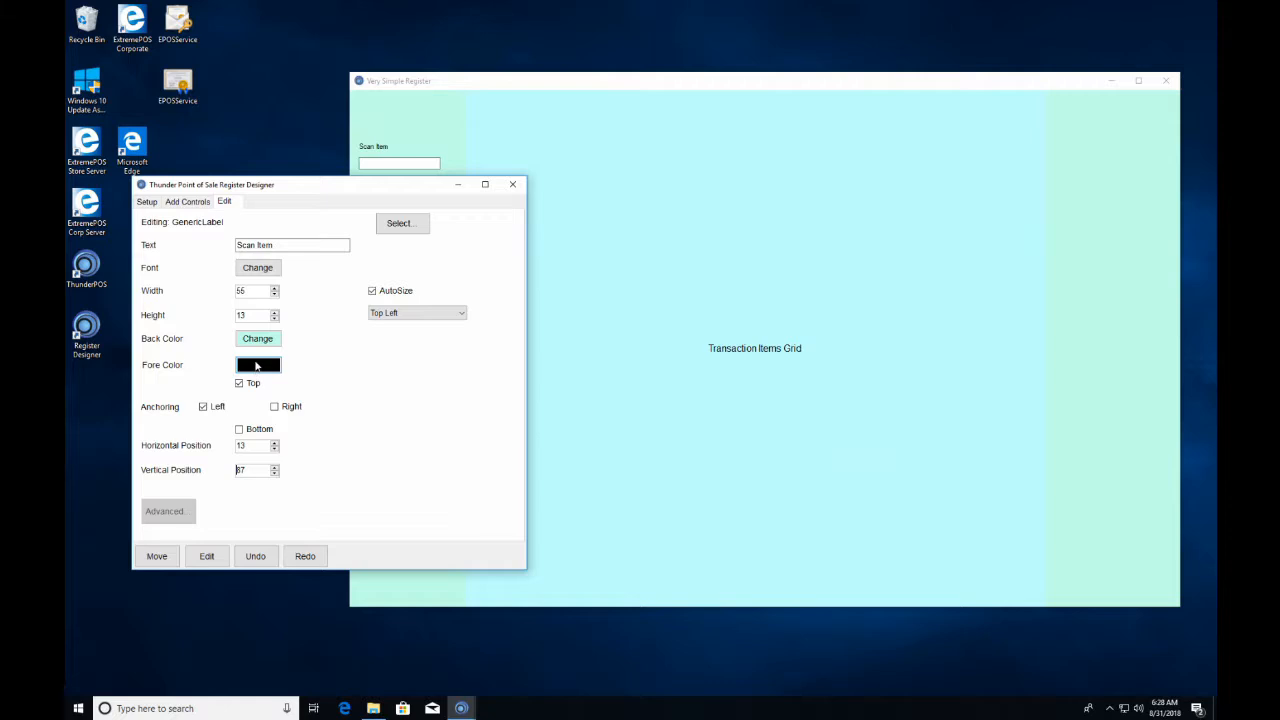
click(257, 267)
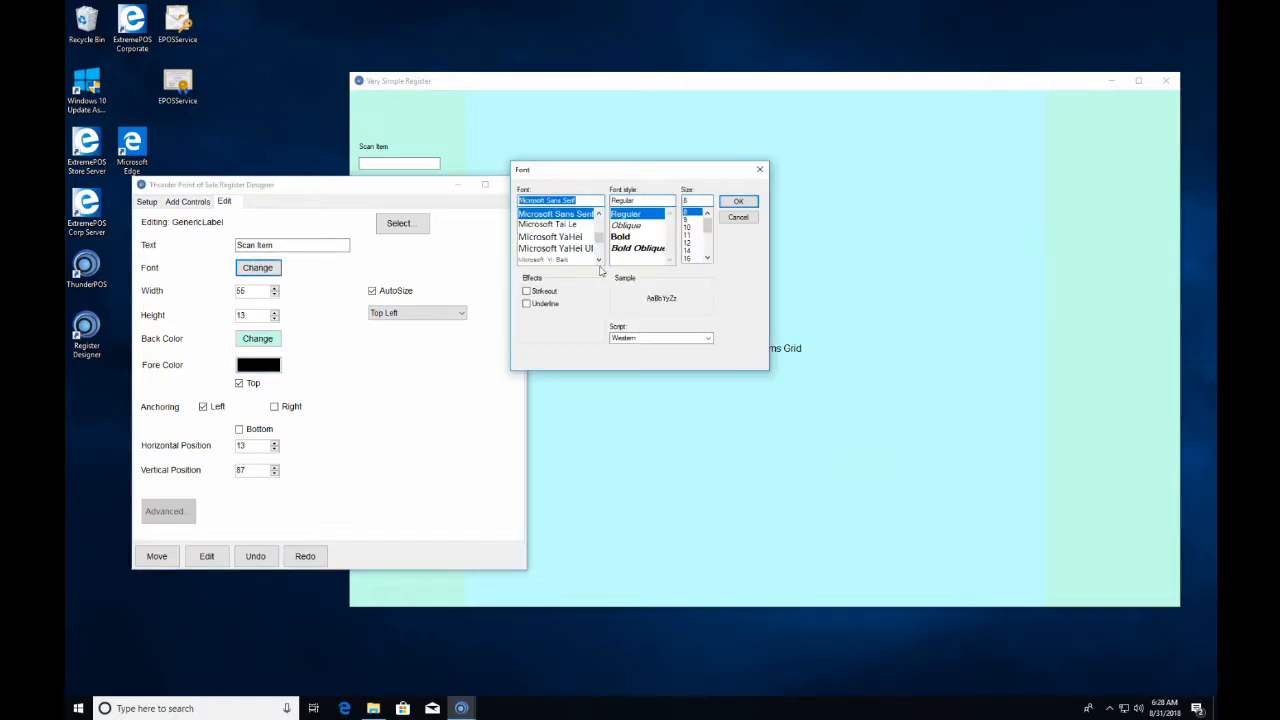
scroll(603, 238, down, 3)
scroll(603, 238, up, 3)
drag(603, 222, 603, 236)
click(584, 227)
scroll(565, 252, up, 2)
scroll(563, 258, up, 1)
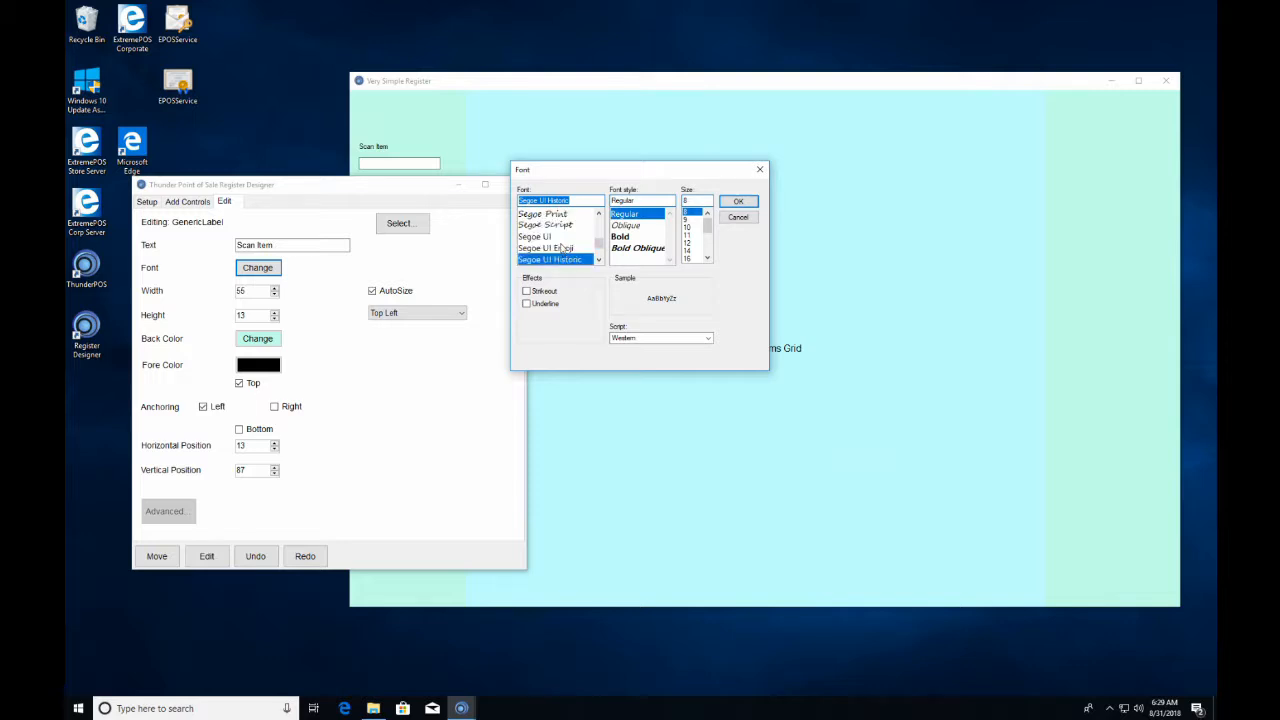
click(565, 237)
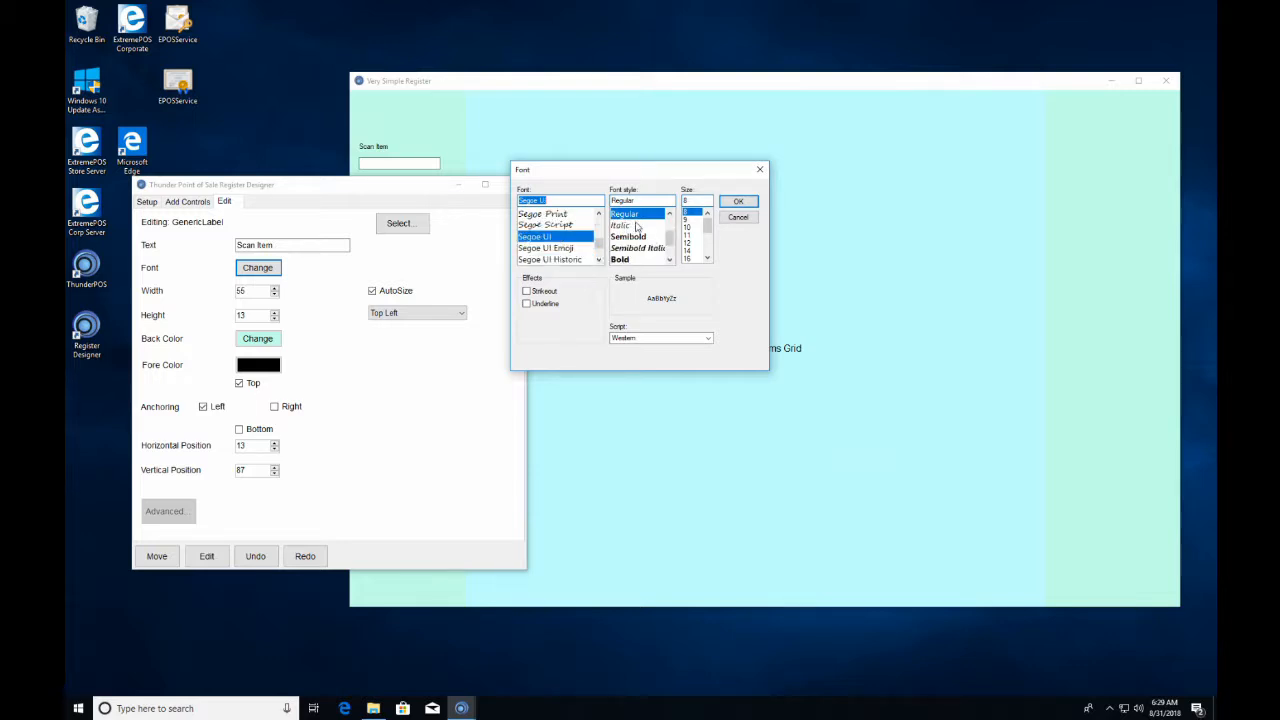
scroll(636, 227, down, 1)
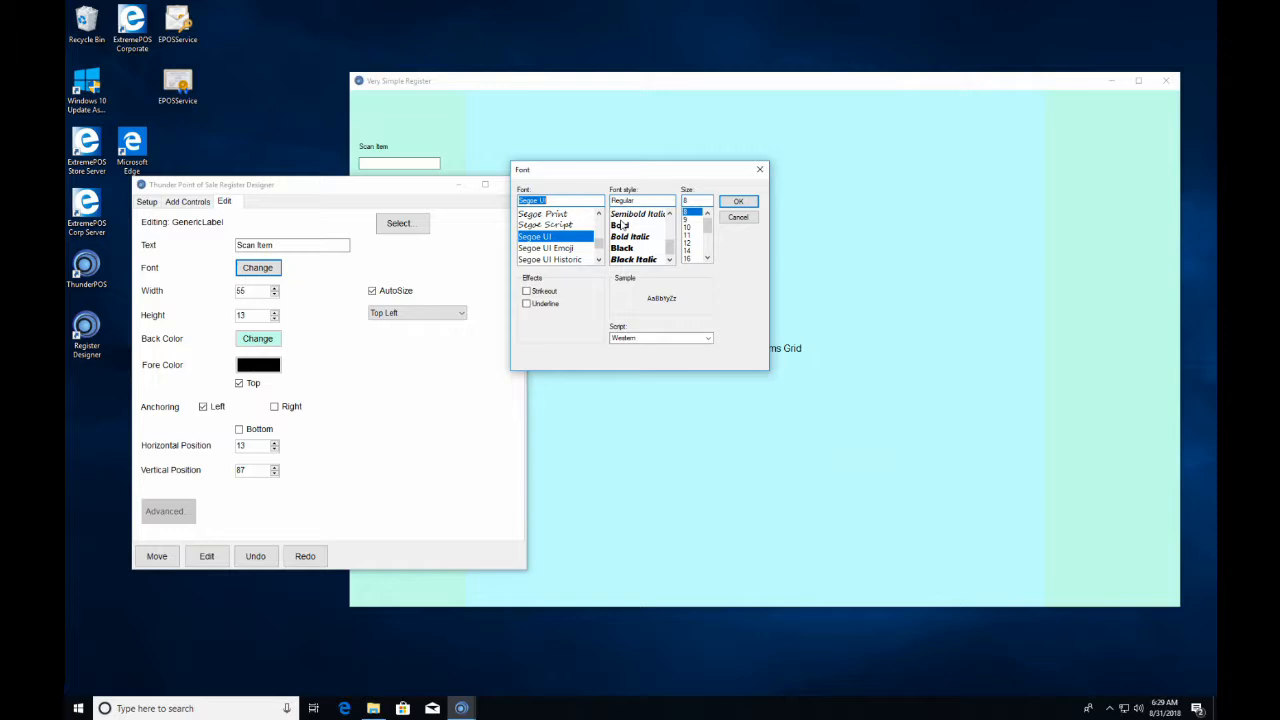
click(620, 225)
click(687, 250)
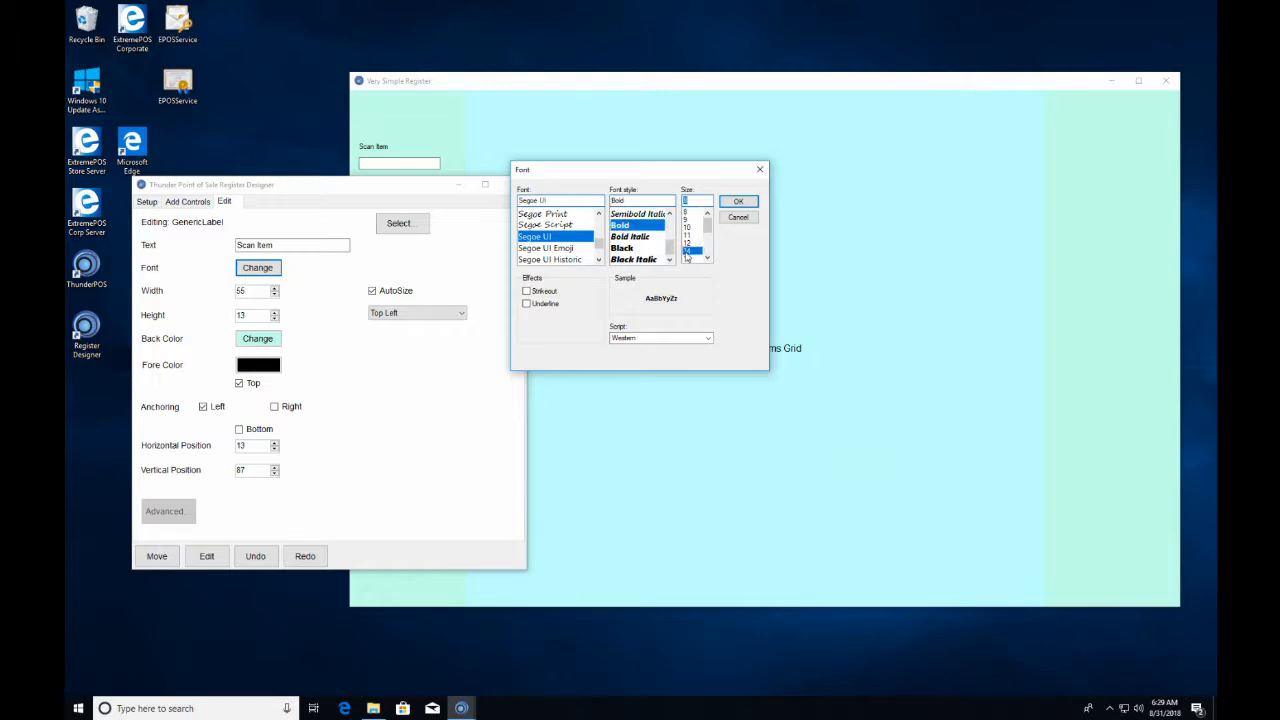
click(740, 202)
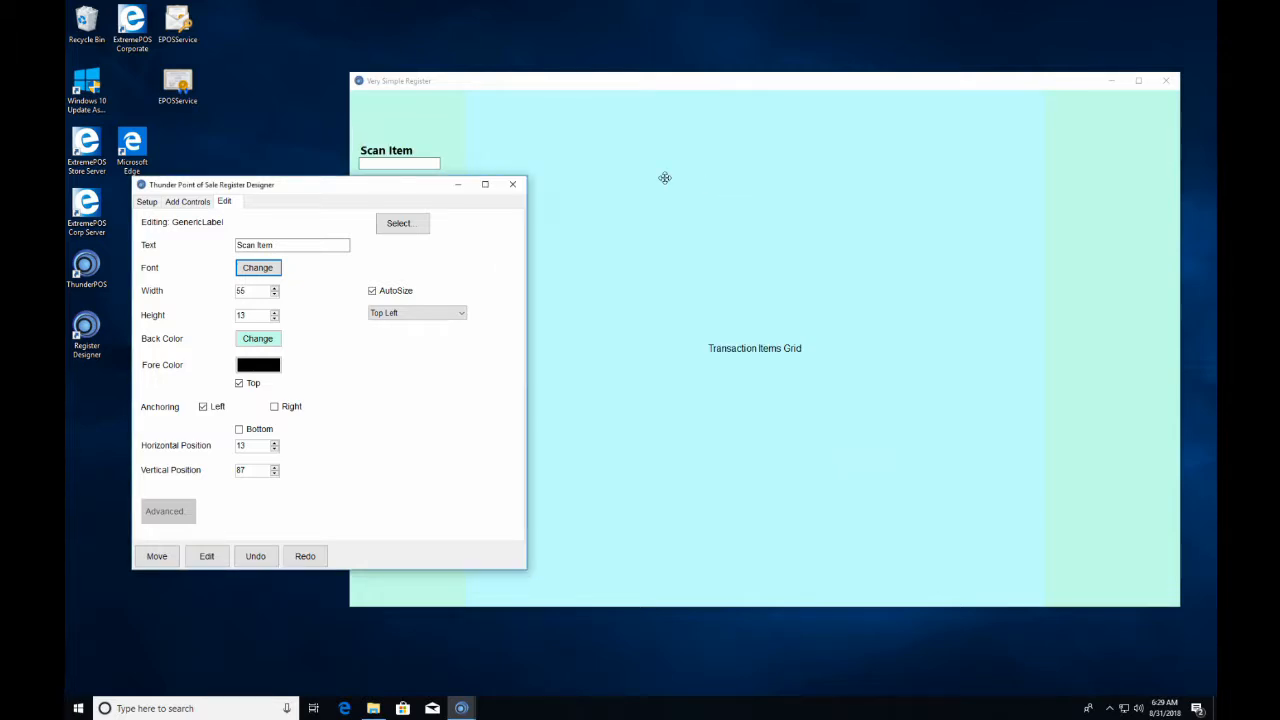
click(395, 148)
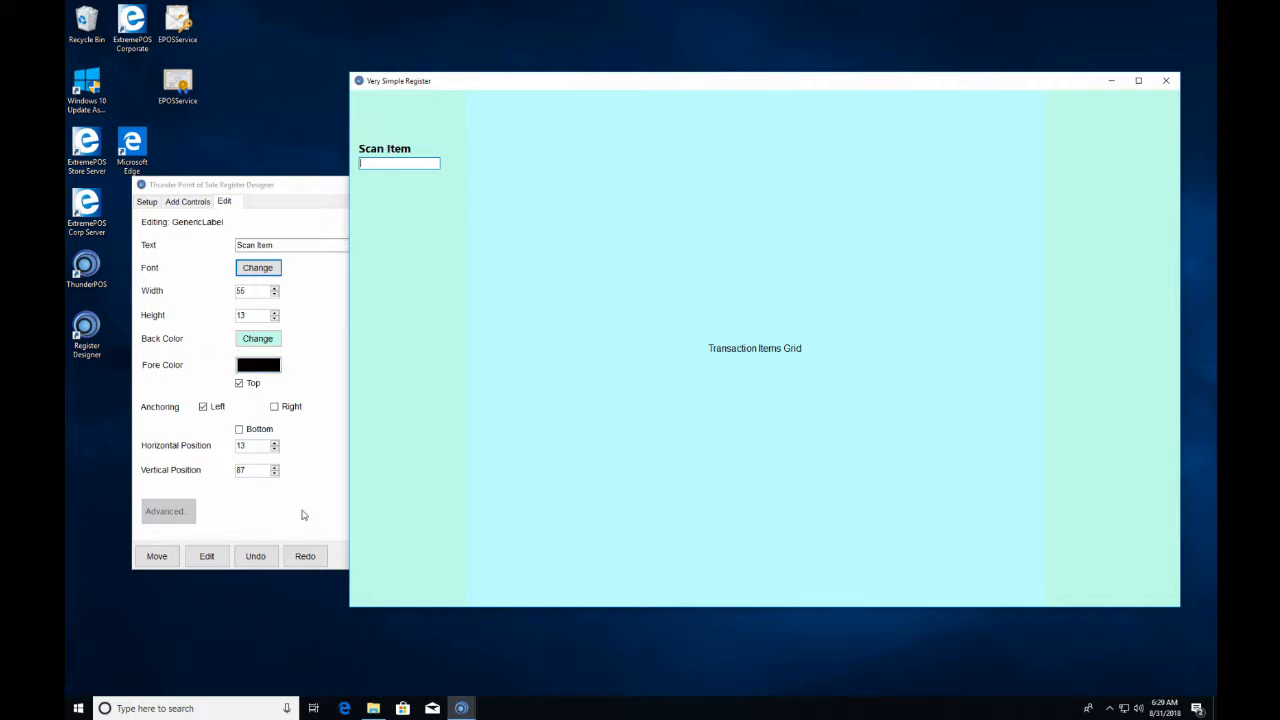
Add a Totals Box at the bottom of the form's empty strip right of the items grid.
click(248, 190)
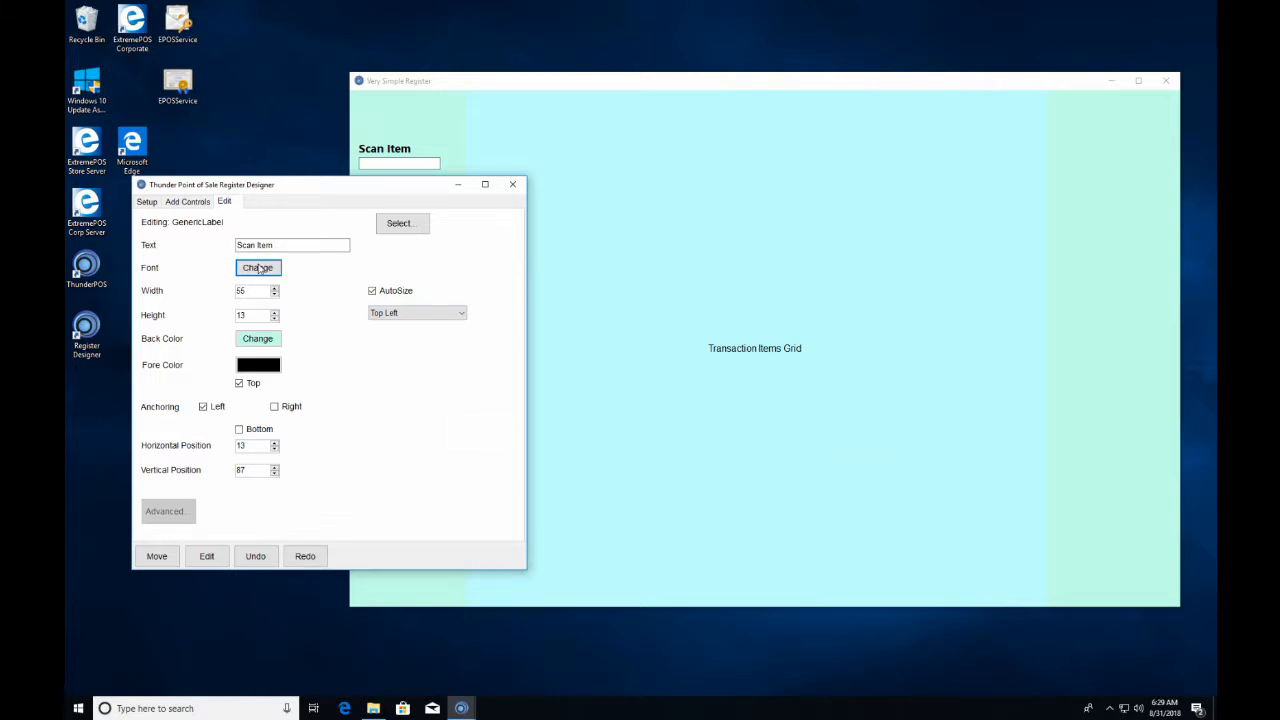
click(189, 202)
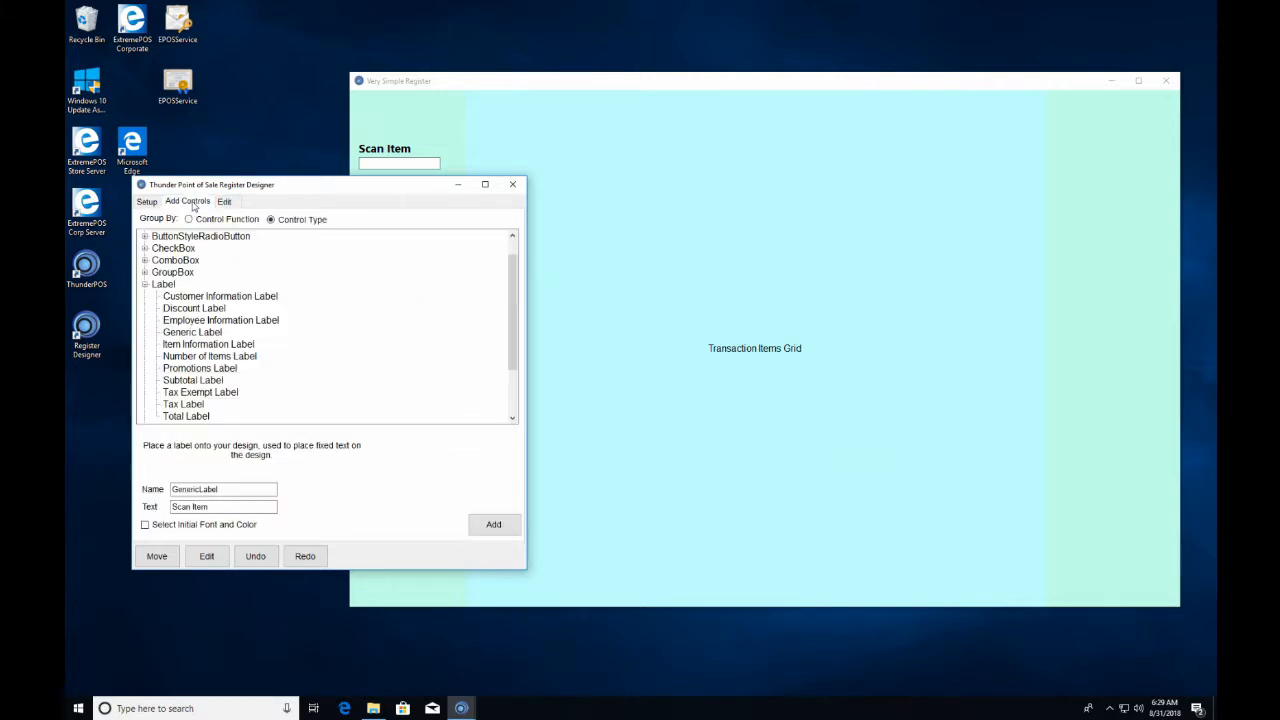
click(192, 332)
scroll(192, 332, down, 3)
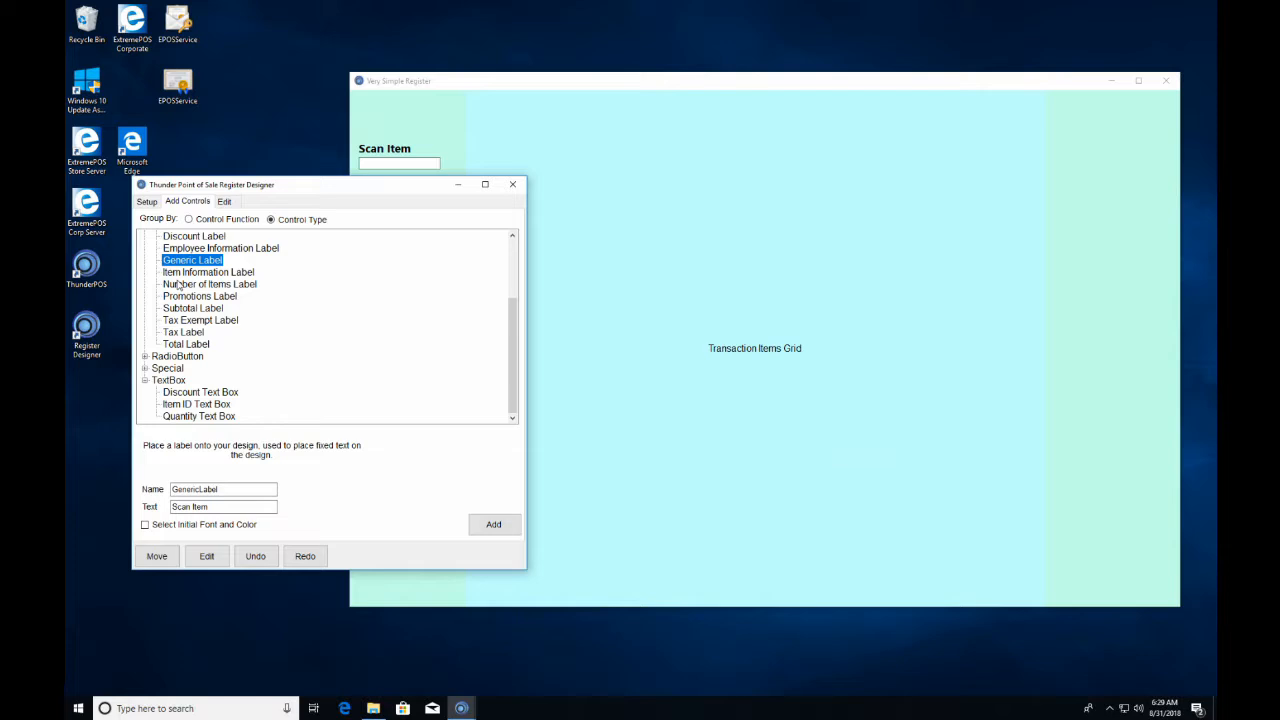
scroll(150, 300, up, 3)
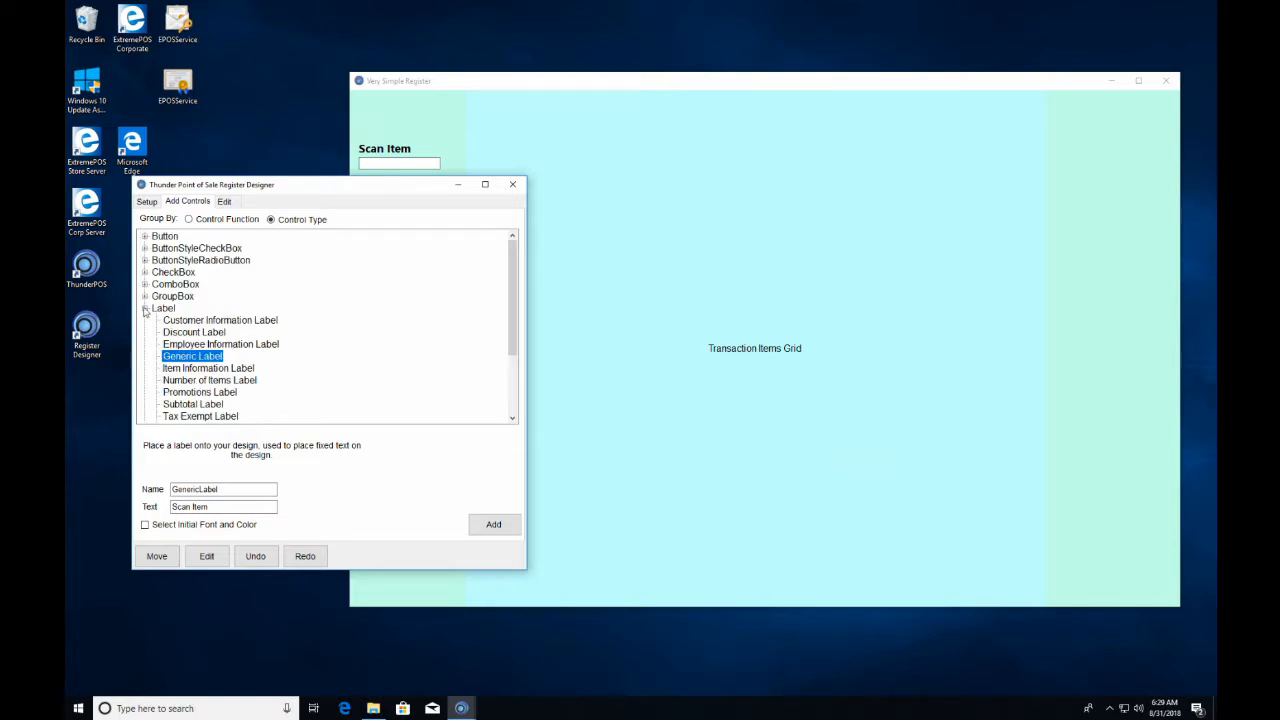
click(145, 308)
click(145, 332)
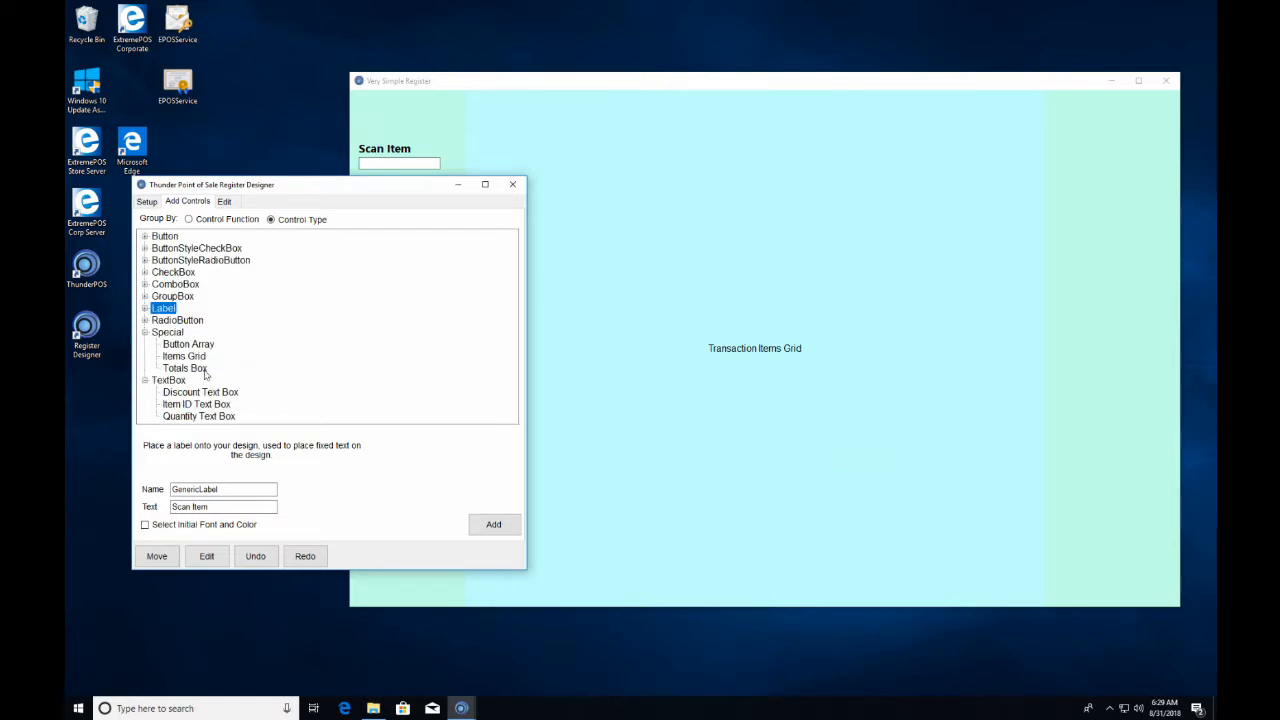
click(200, 369)
click(494, 526)
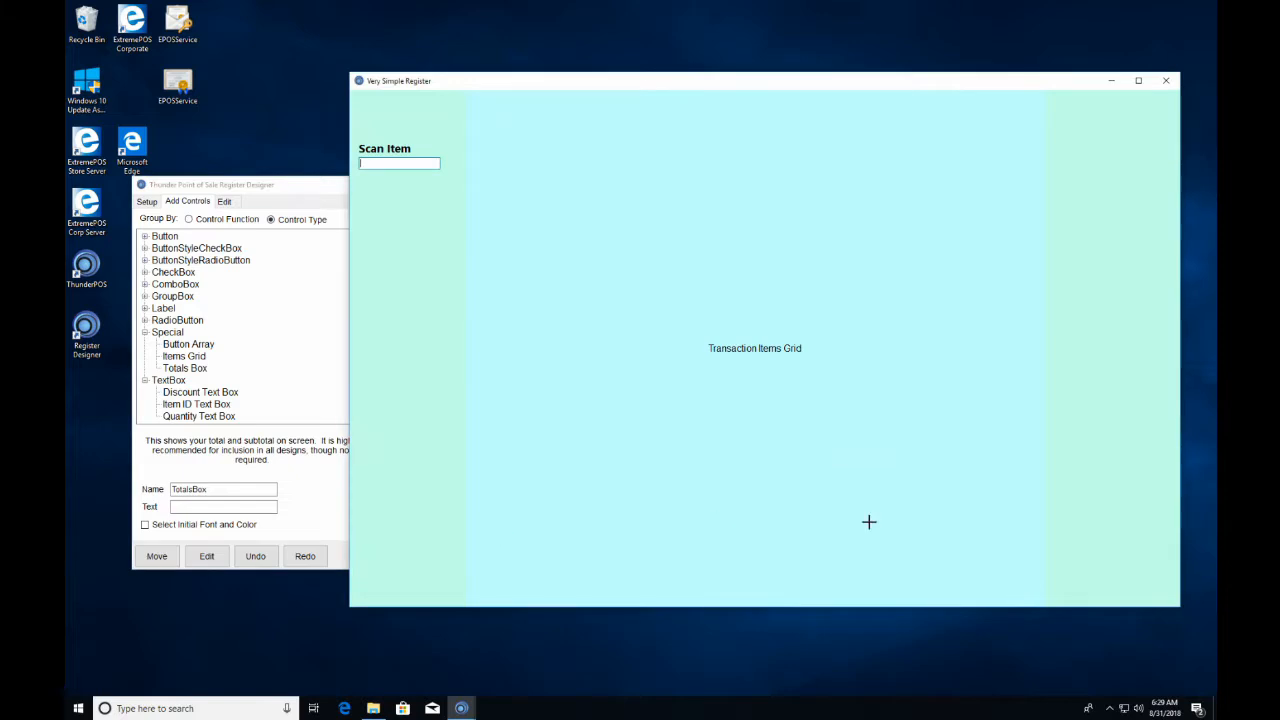
click(1058, 460)
drag(1107, 541, 1106, 604)
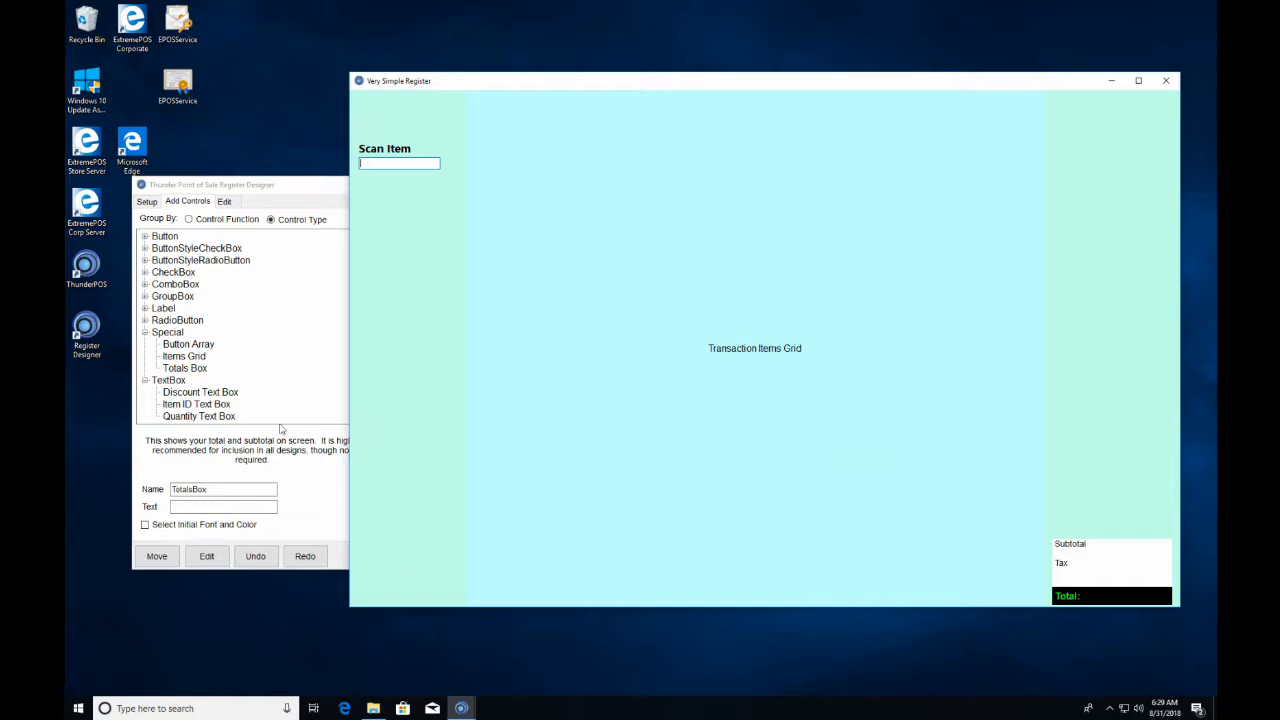
Add a Cancel Transaction Button in the strip right of the items grid, above the totals box.
click(168, 334)
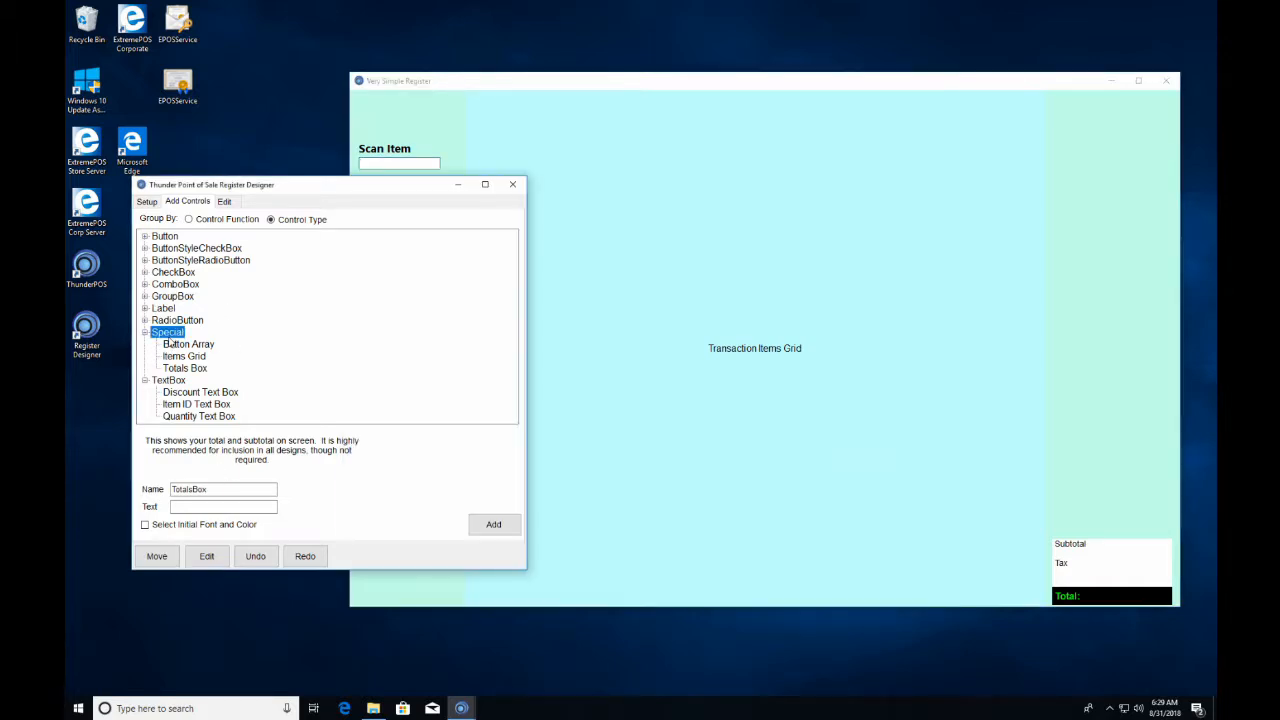
click(145, 237)
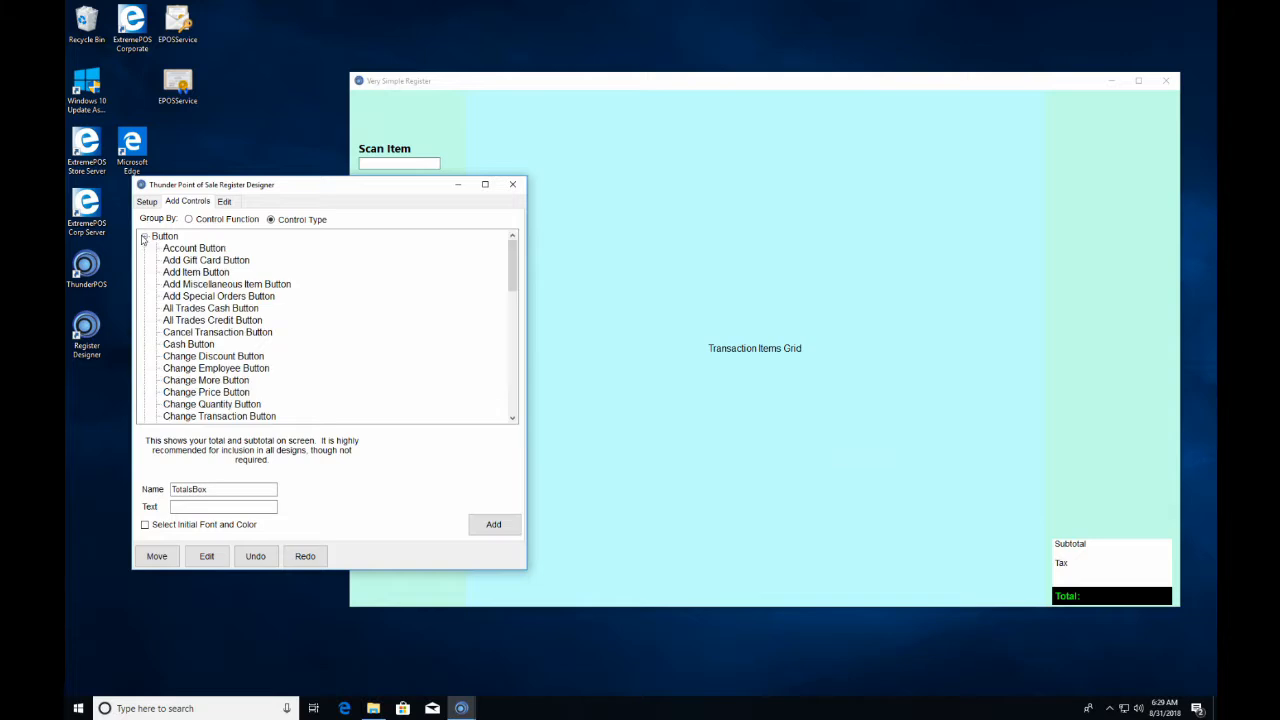
click(232, 334)
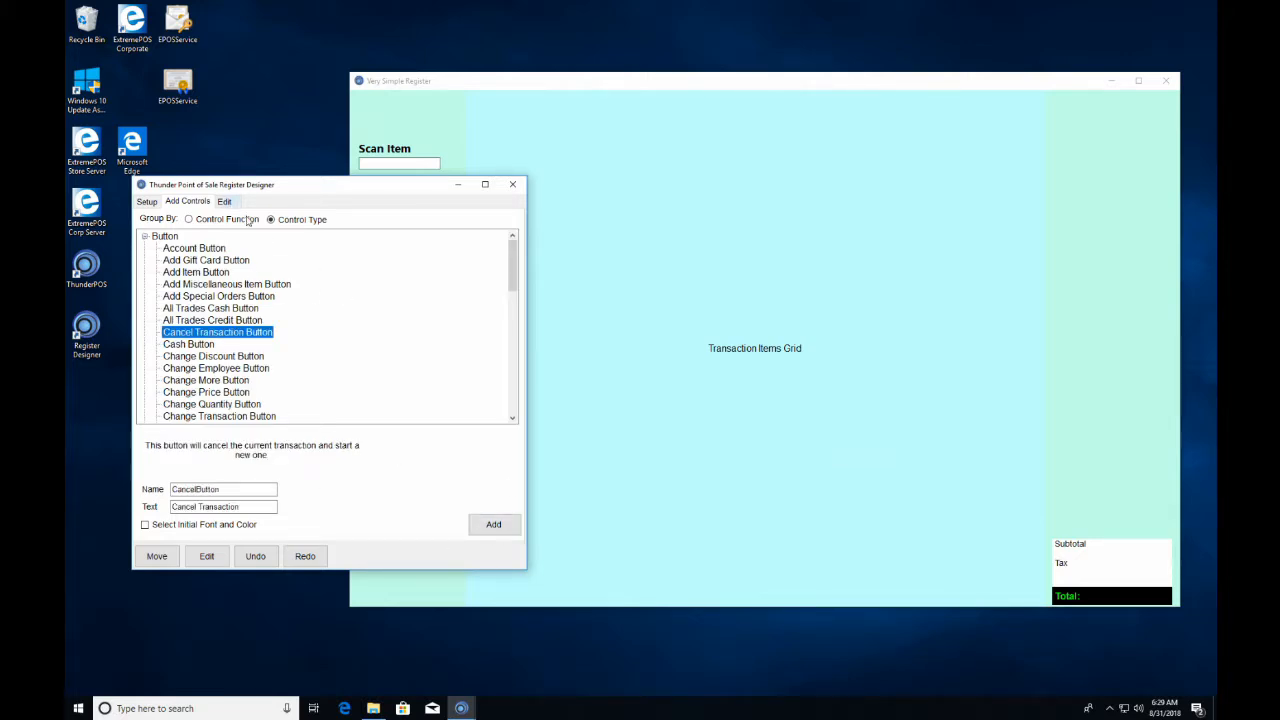
click(493, 525)
click(1075, 300)
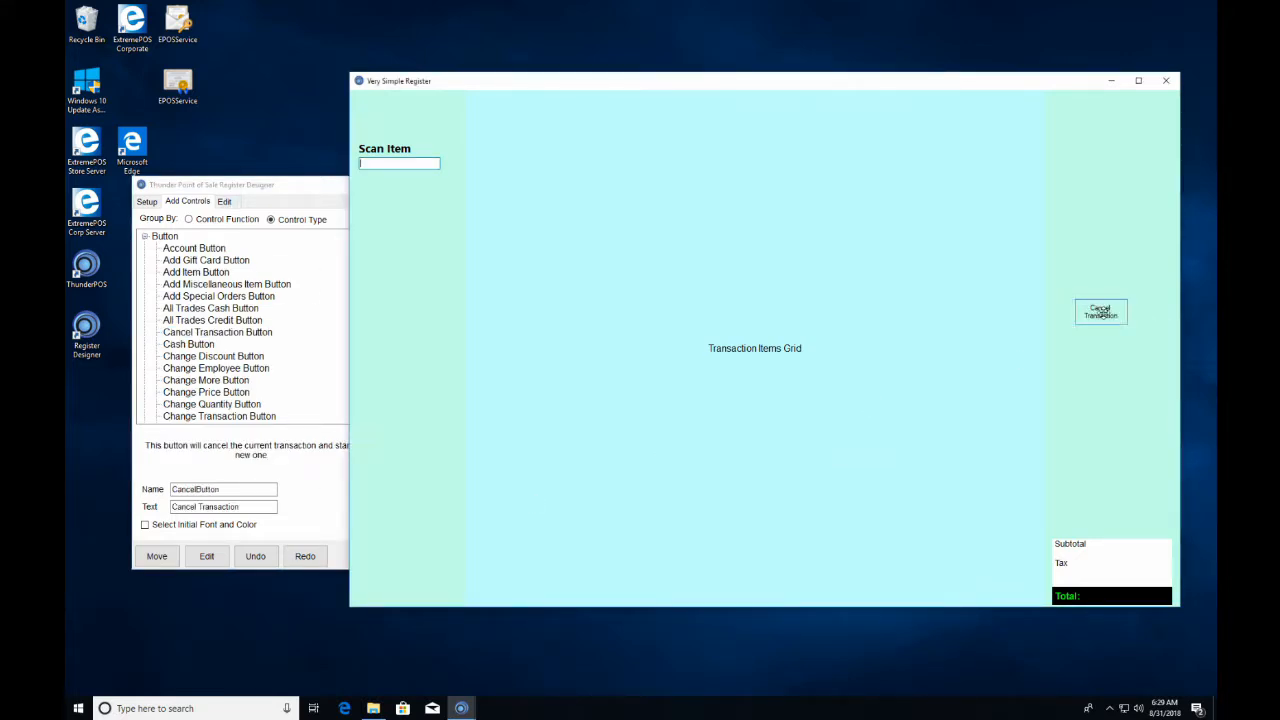
drag(1097, 320, 1085, 317)
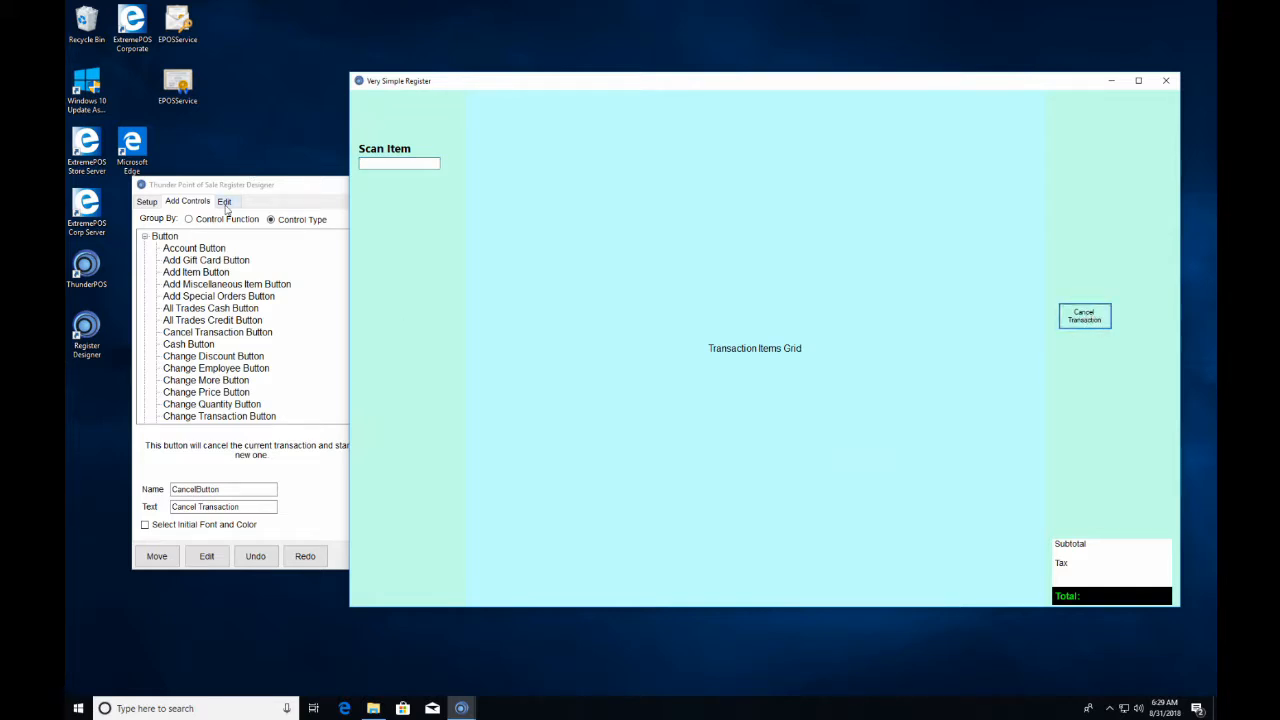
Add a Complete Transaction Button directly below the Cancel Transaction button, lined up with it.
click(222, 368)
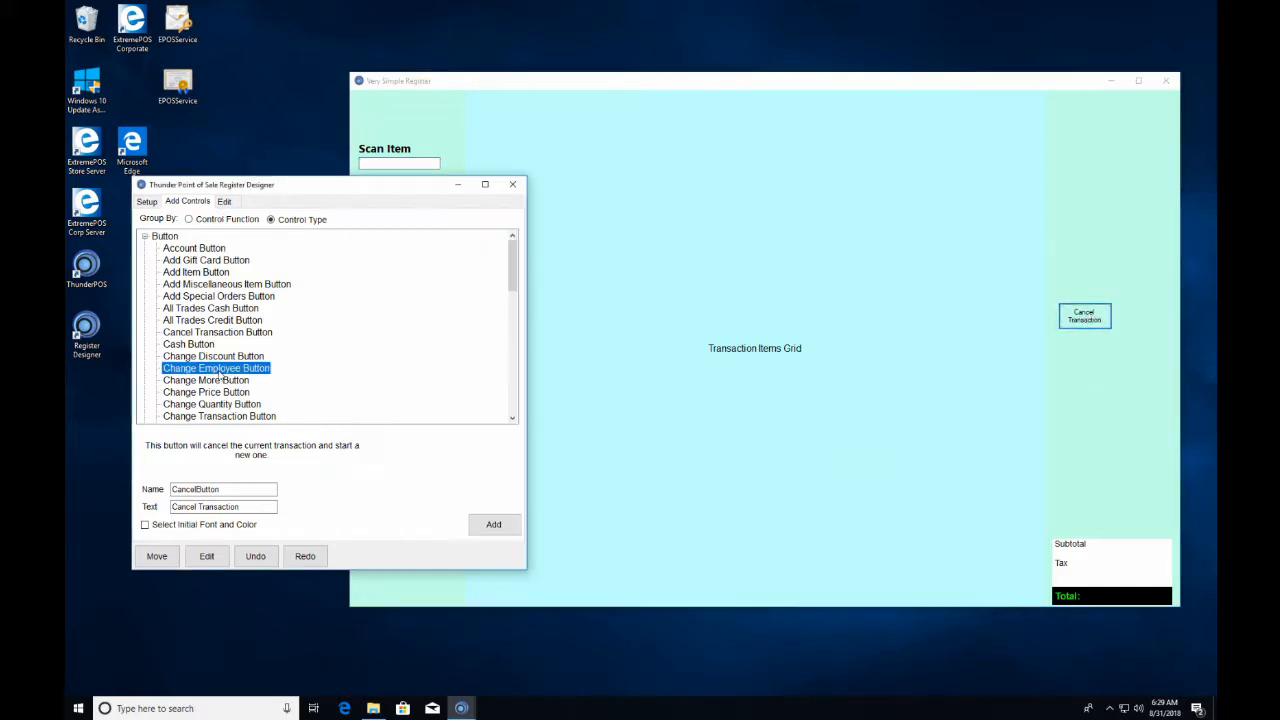
scroll(220, 373, down, 1)
scroll(220, 373, down, 1)
click(230, 370)
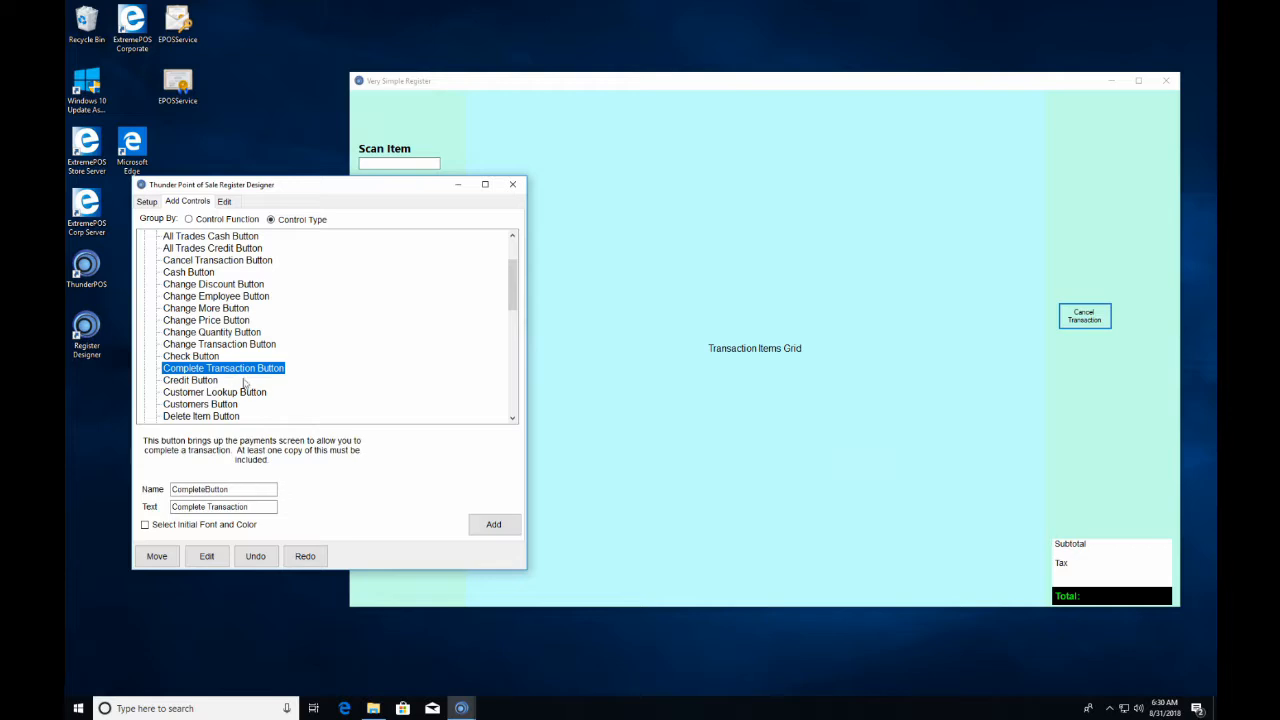
click(505, 527)
click(1066, 374)
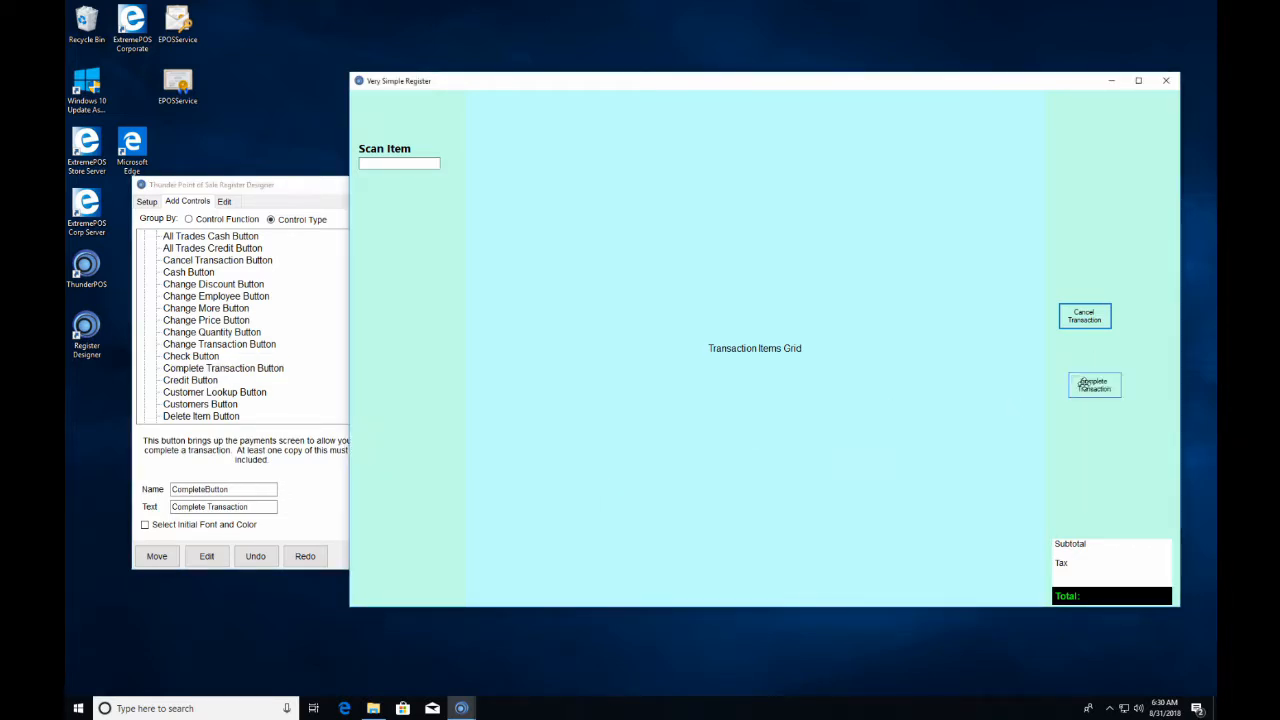
drag(1083, 389, 1076, 379)
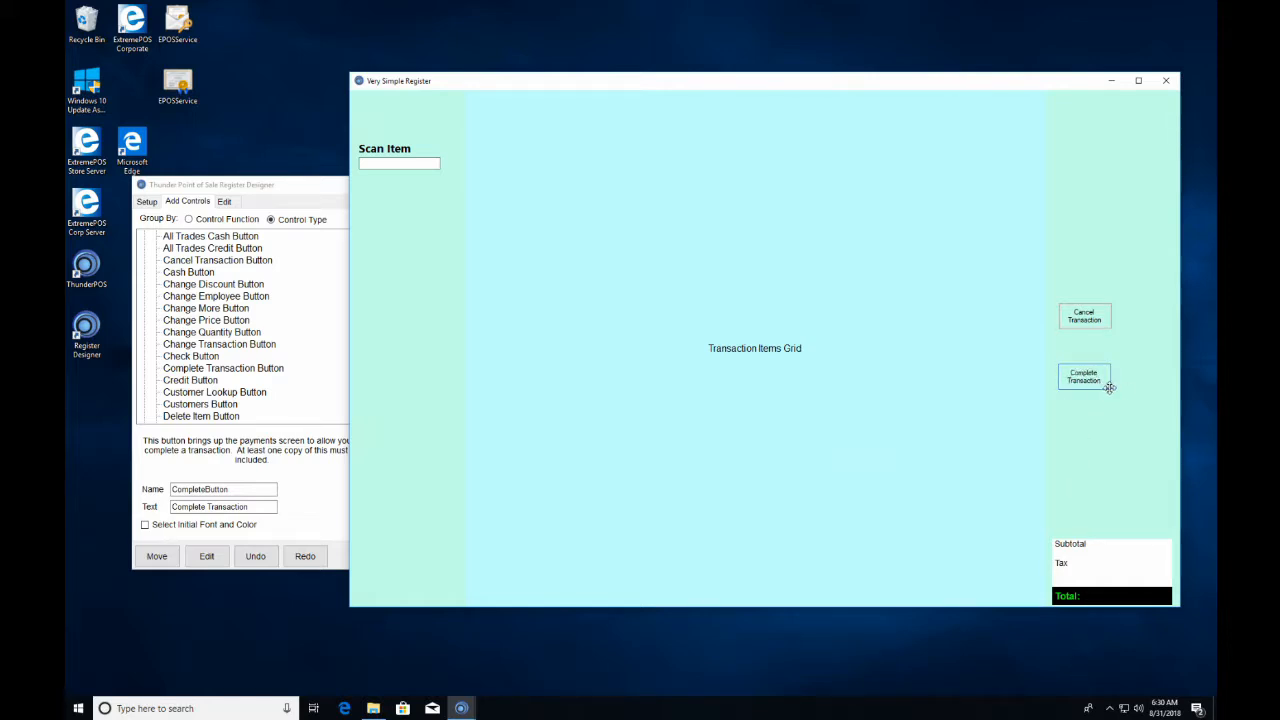
Enlarge the Complete Transaction button to about 179 × 159 and Cancel Transaction to about 183 × 161, then left-align both with the totals box.
drag(1110, 387, 1155, 477)
drag(1090, 312, 1103, 490)
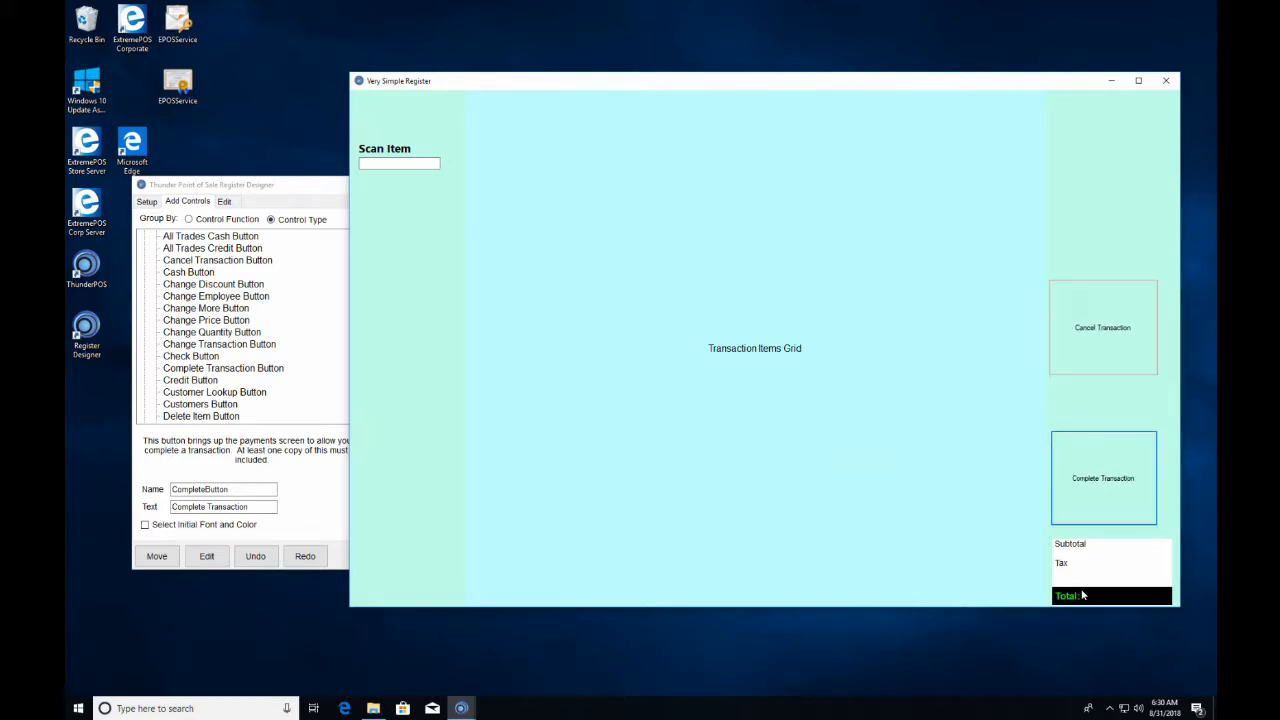
right_click(1083, 597)
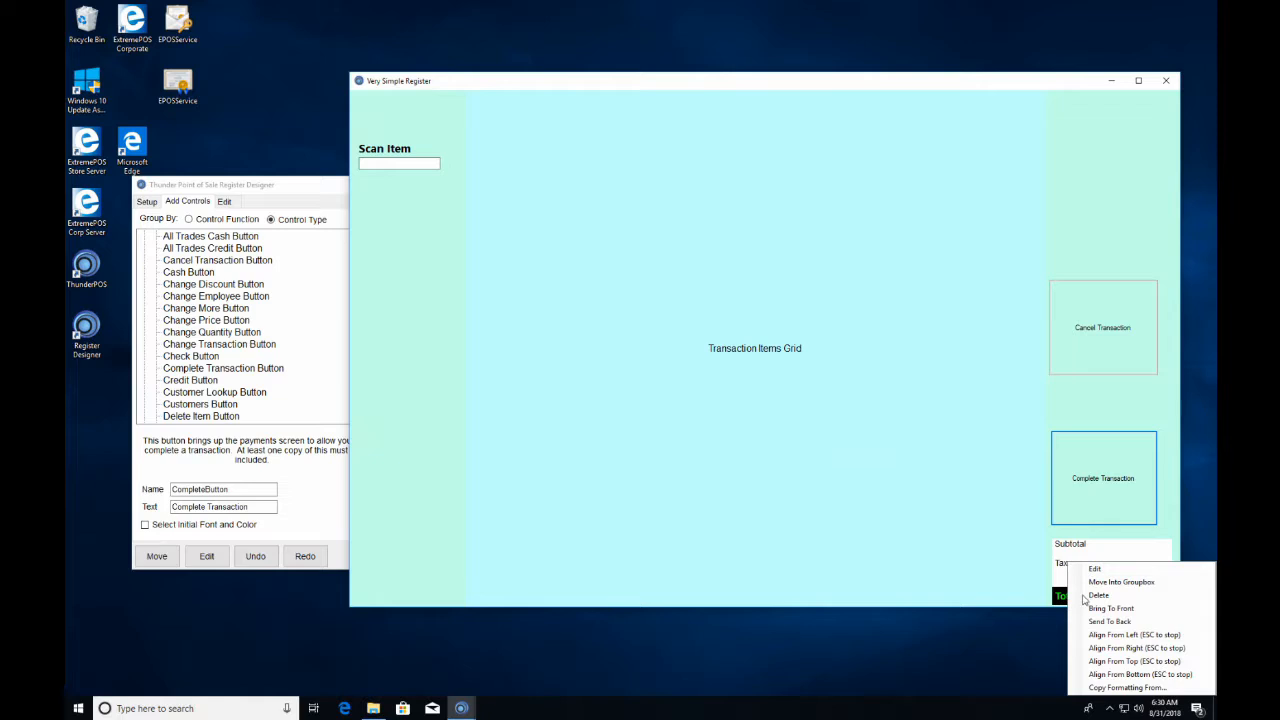
click(1133, 635)
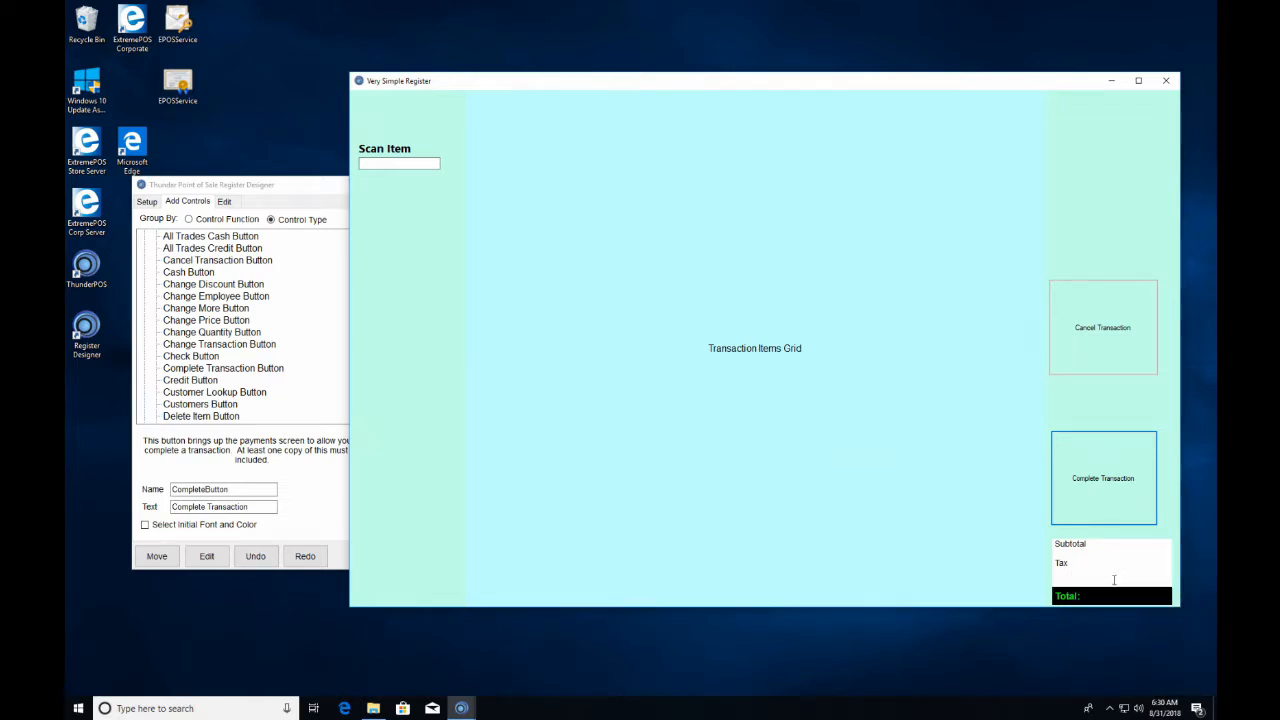
click(1109, 467)
click(1118, 364)
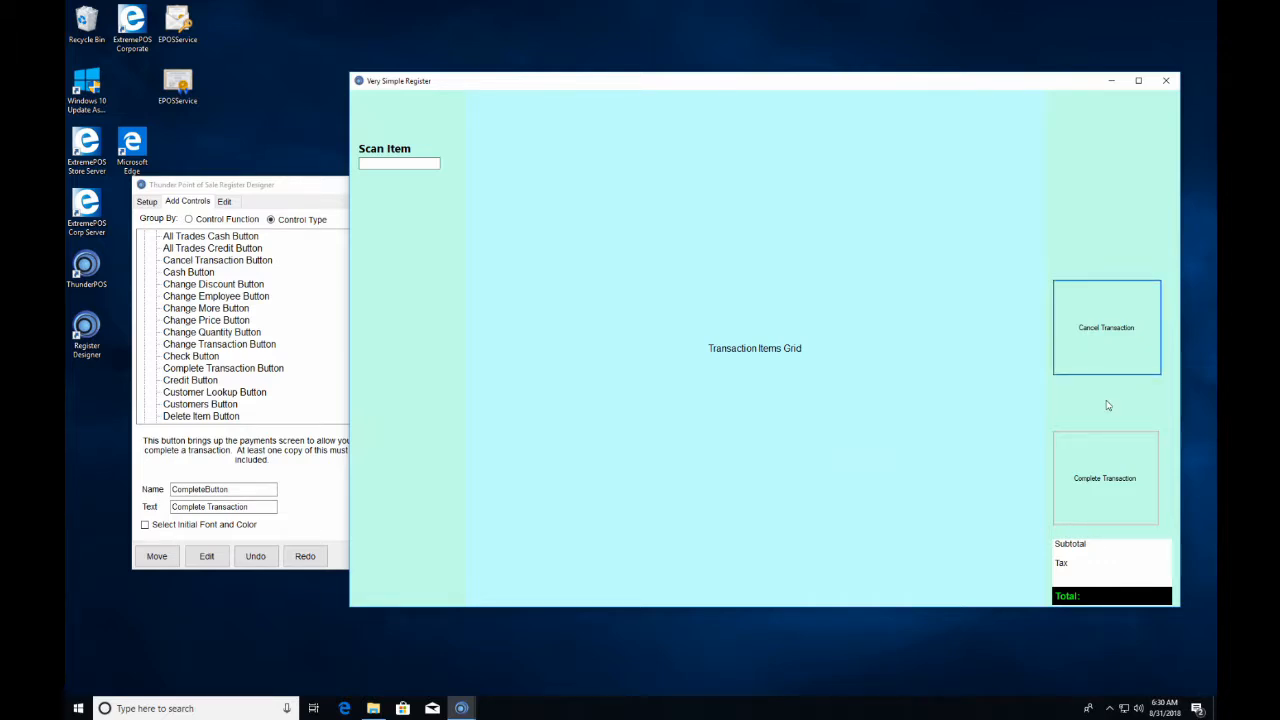
Move the Cancel Transaction button down to just above Complete Transaction, using the latter as the left-alignment reference.
drag(1108, 340, 1108, 386)
right_click(1108, 489)
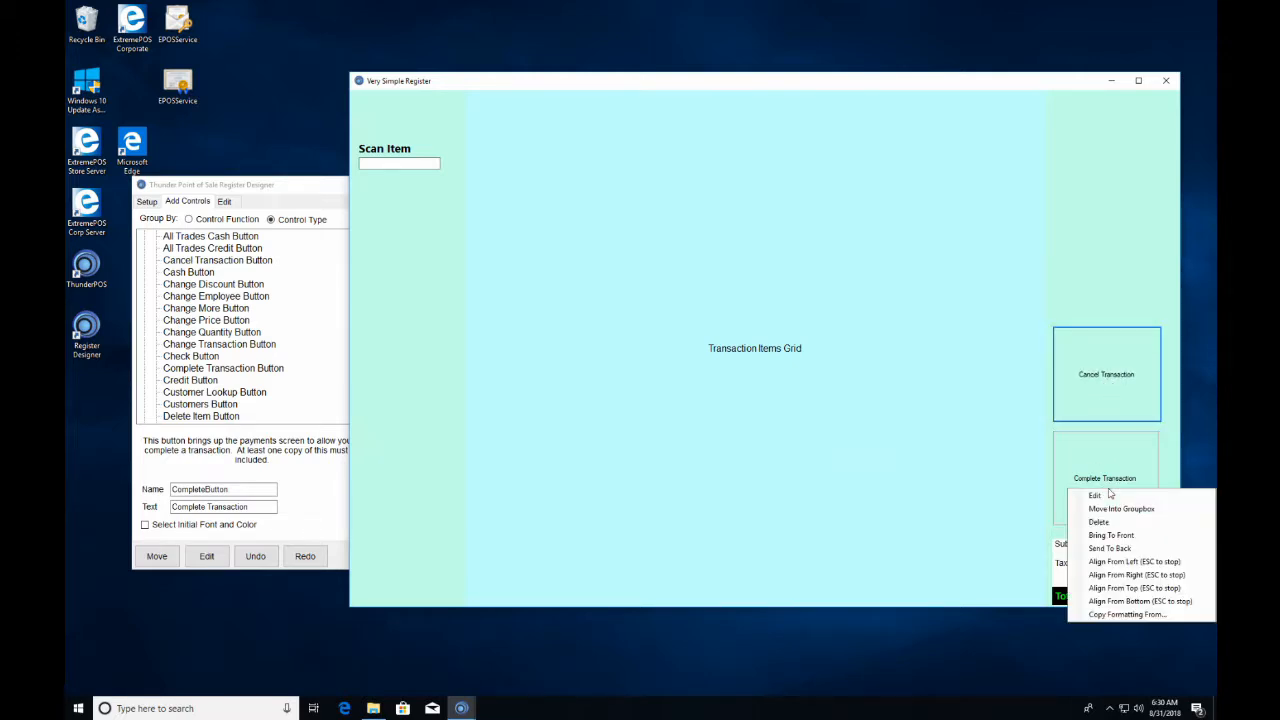
click(1122, 562)
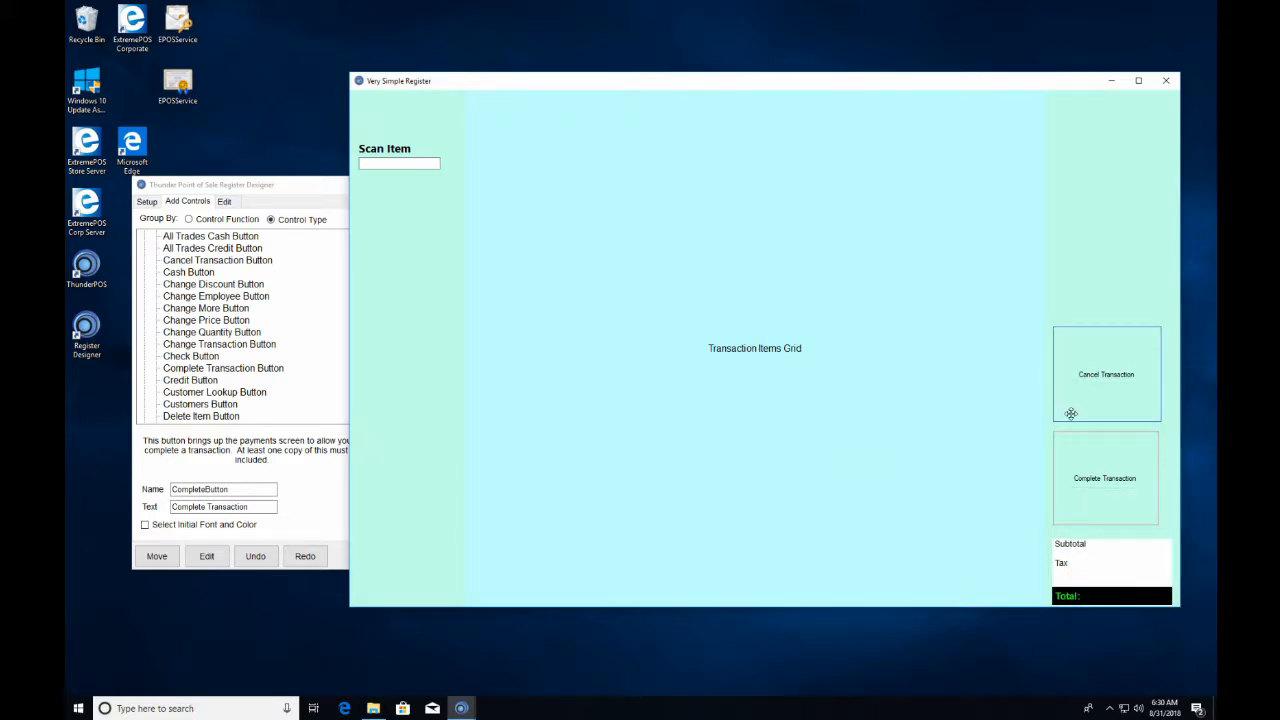
Set the Cancel Transaction button's back color to red and its fore color to white.
right_click(1086, 398)
click(1100, 405)
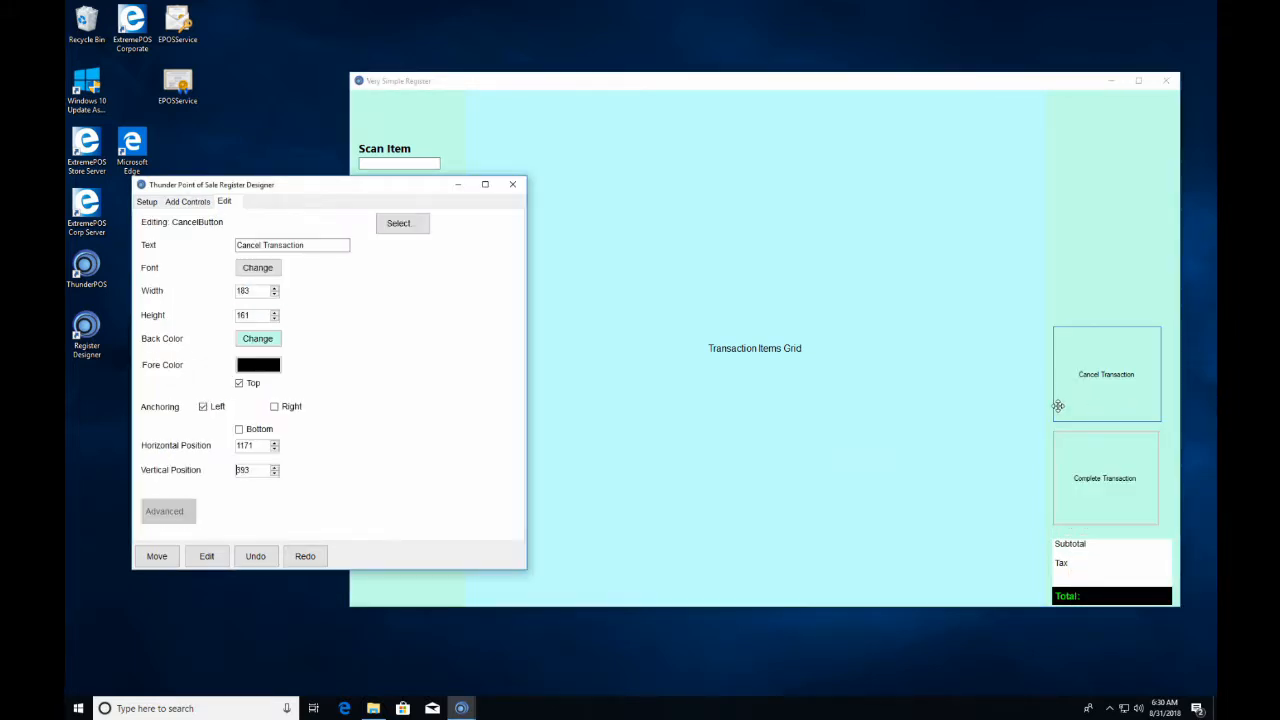
click(258, 339)
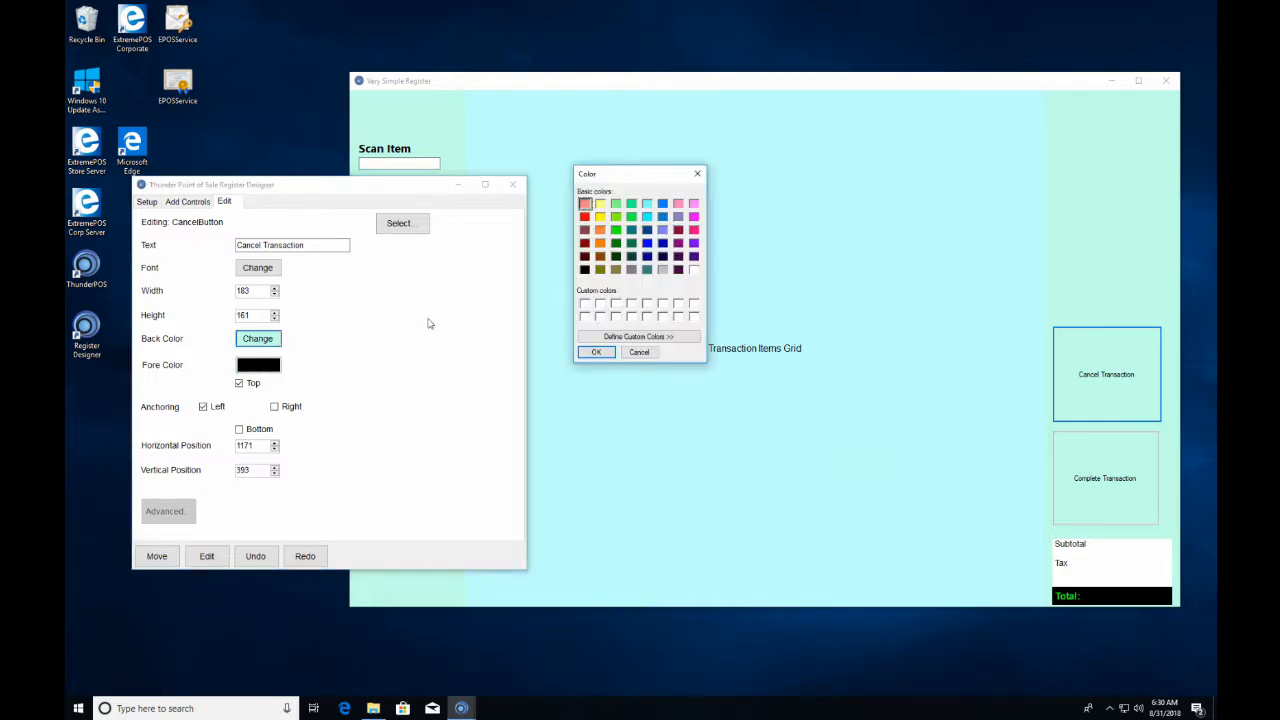
click(585, 216)
click(598, 353)
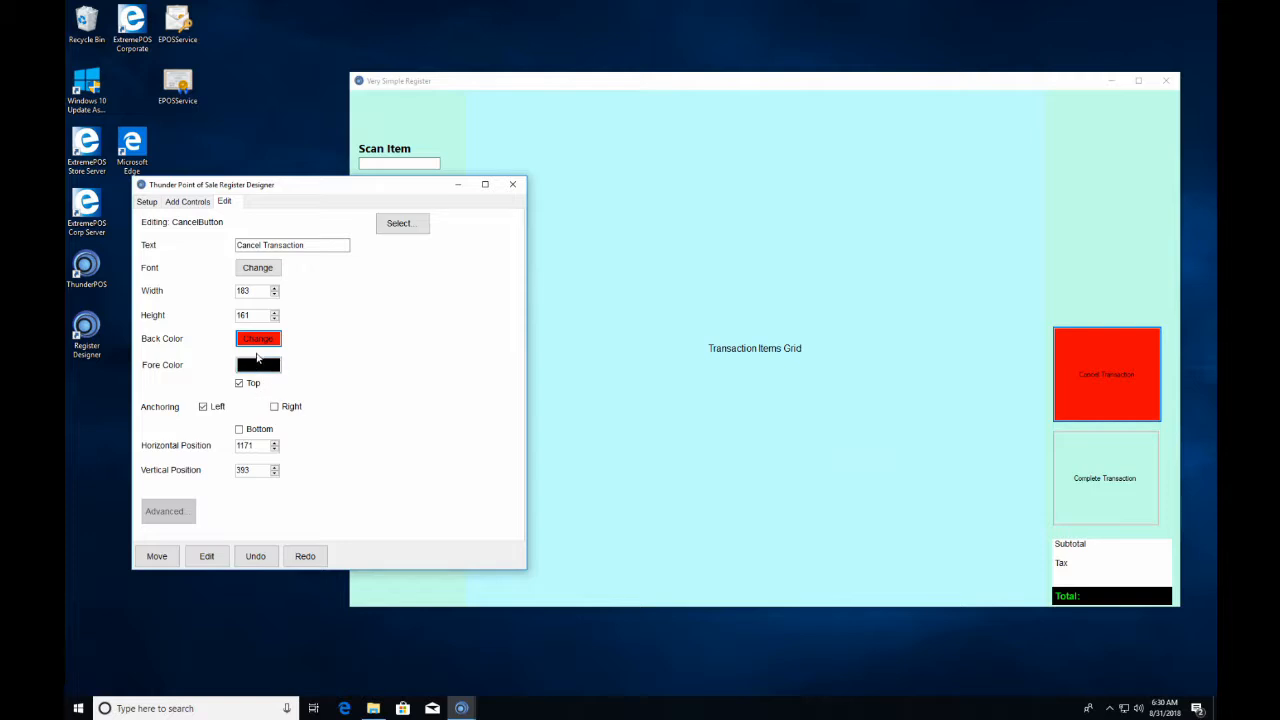
click(266, 368)
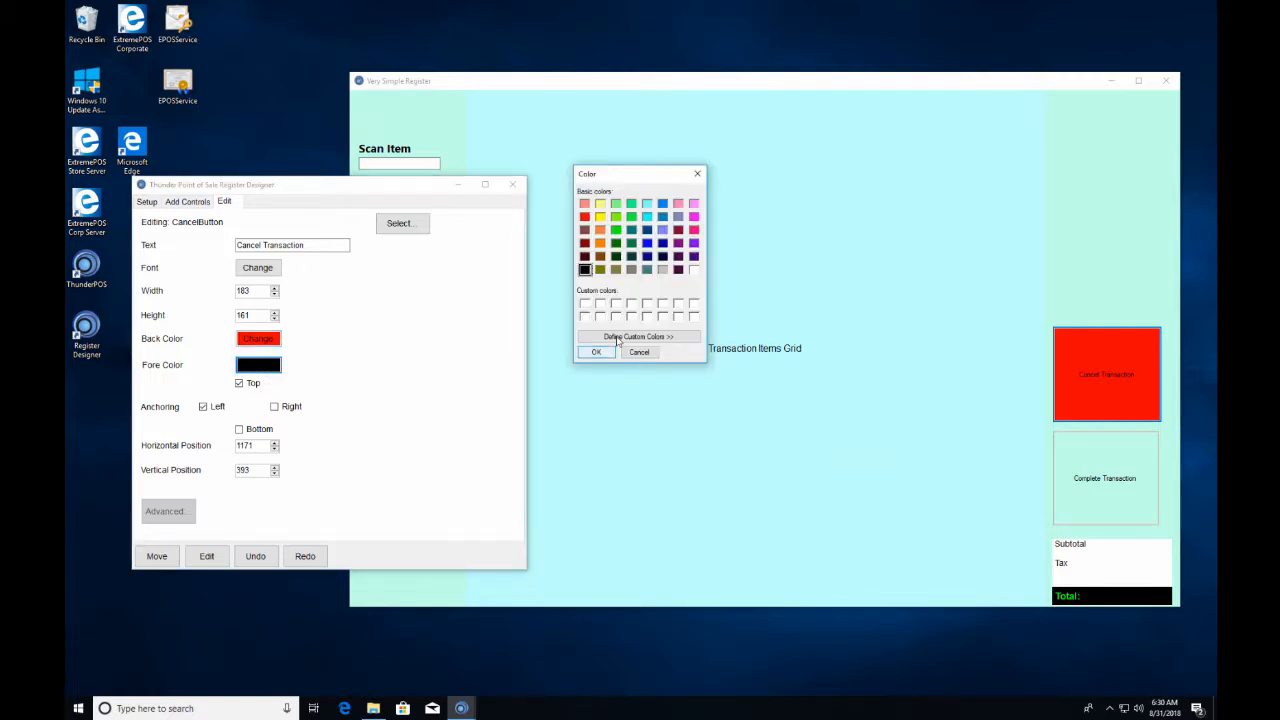
click(694, 270)
click(596, 352)
Set the Cancel Transaction button's font to Microsoft Sans Serif, Bold, size 14.
click(257, 267)
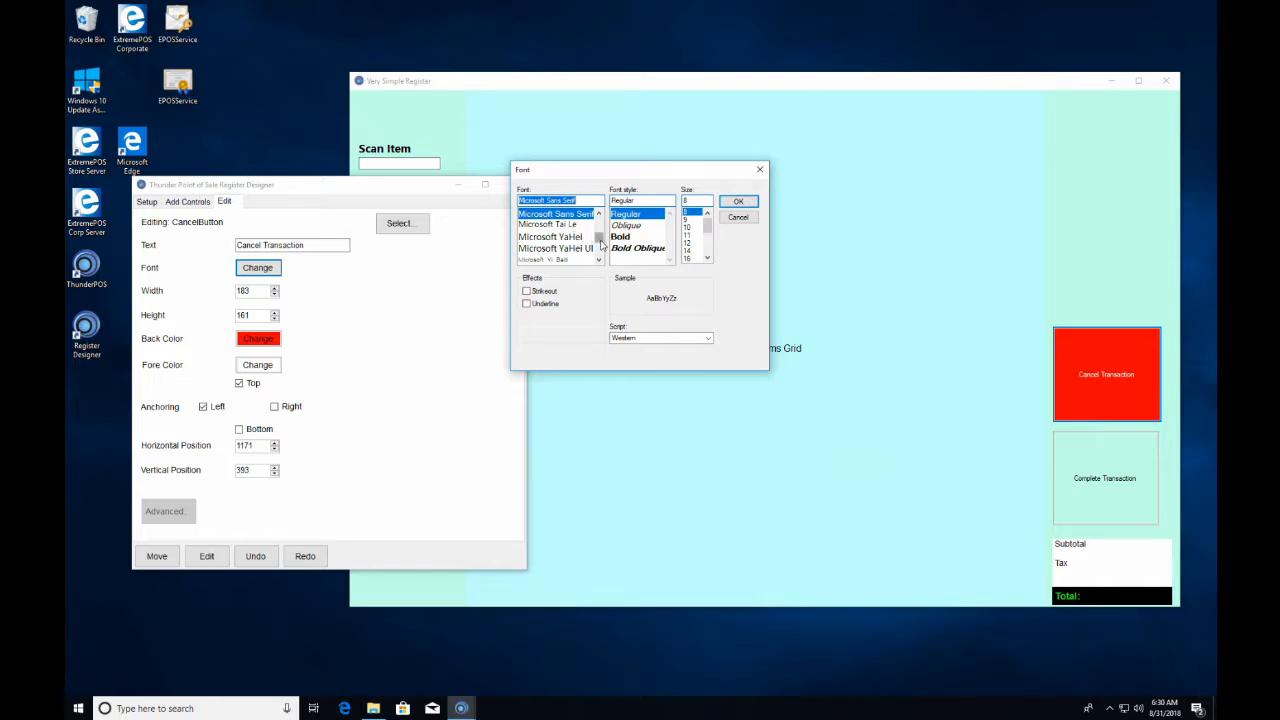
click(687, 251)
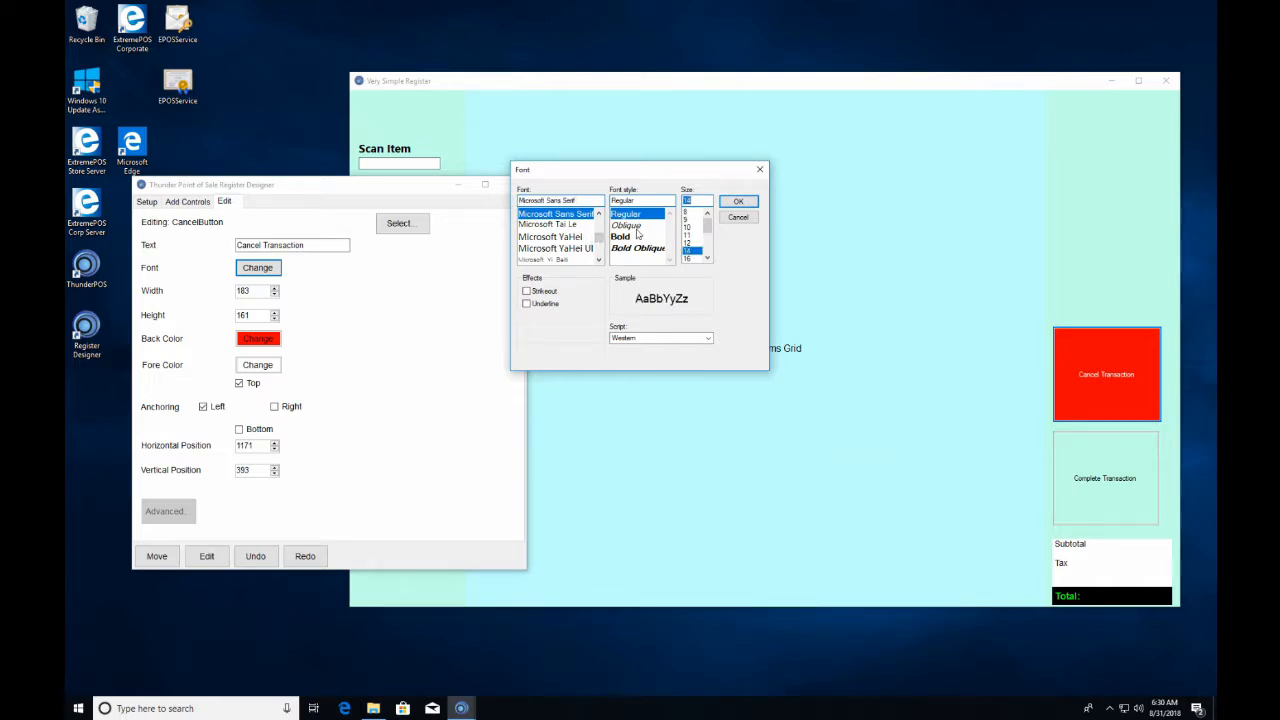
click(640, 236)
click(738, 201)
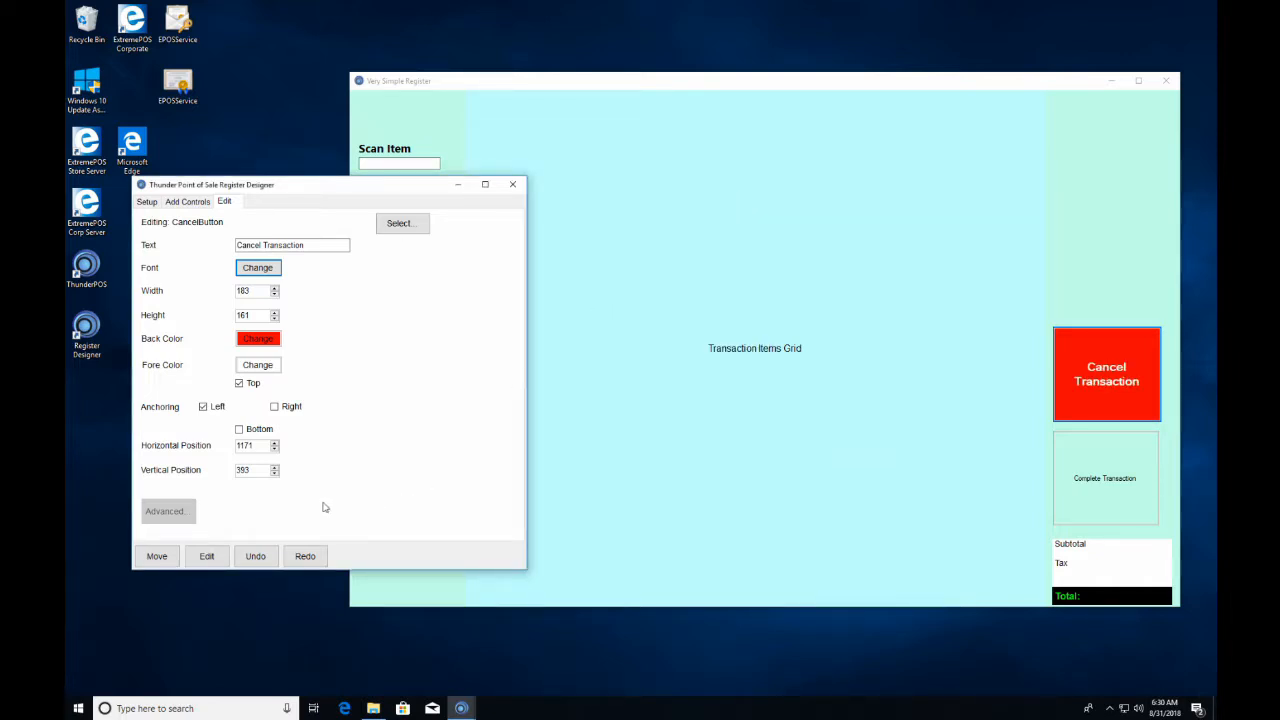
Copy the Cancel Transaction button's formatting to the Complete Transaction button.
click(1087, 378)
right_click(1087, 378)
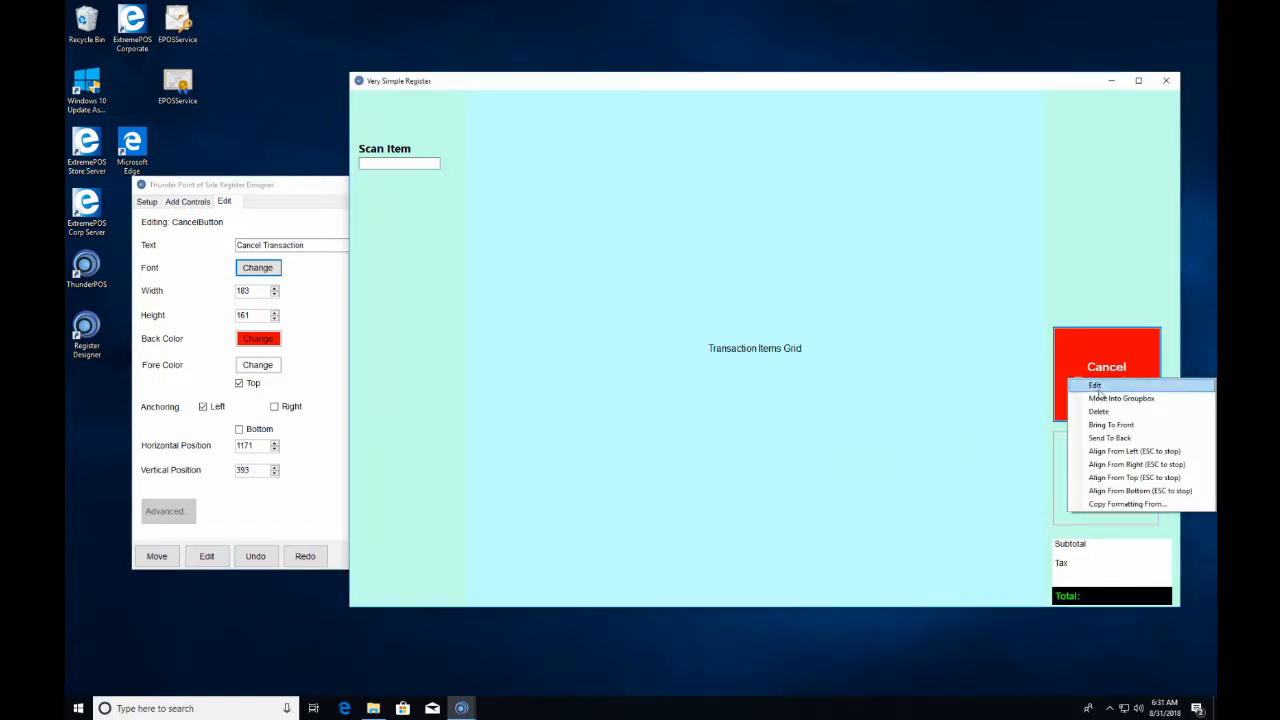
click(1113, 504)
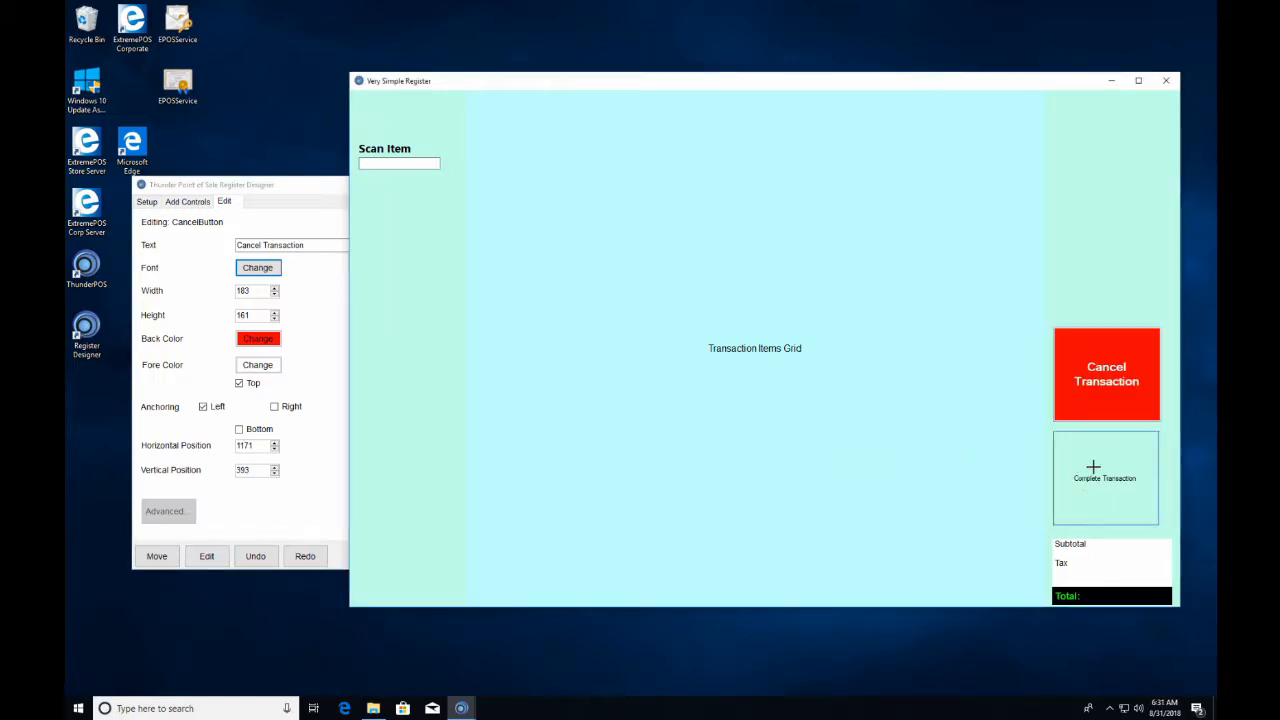
click(1090, 466)
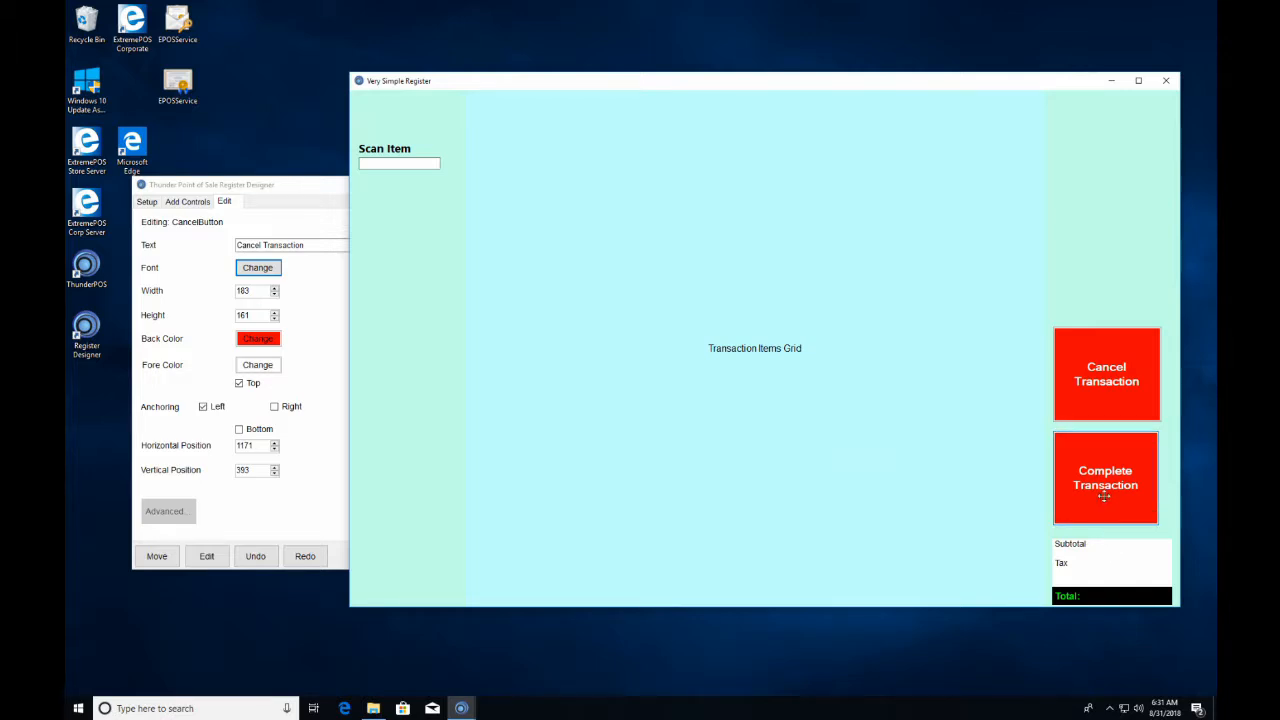
Set the Complete Transaction button's back color to dark green.
right_click(1108, 504)
click(1096, 504)
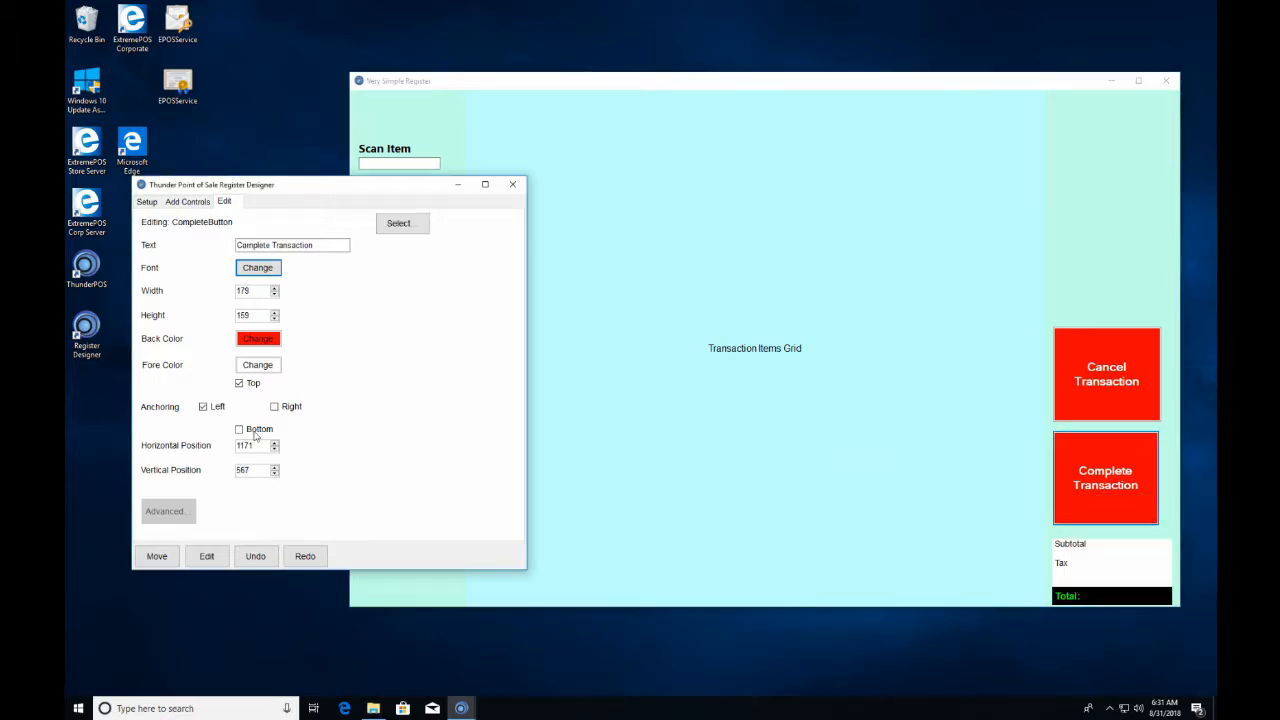
click(250, 341)
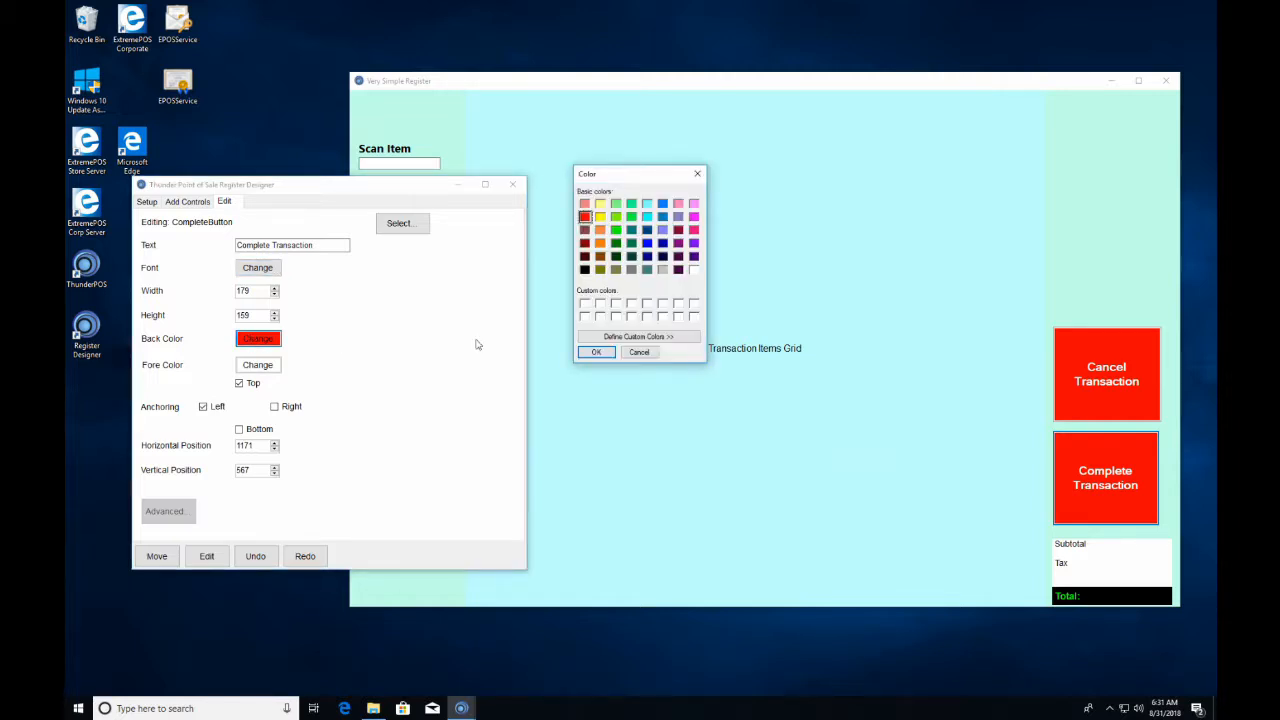
click(616, 243)
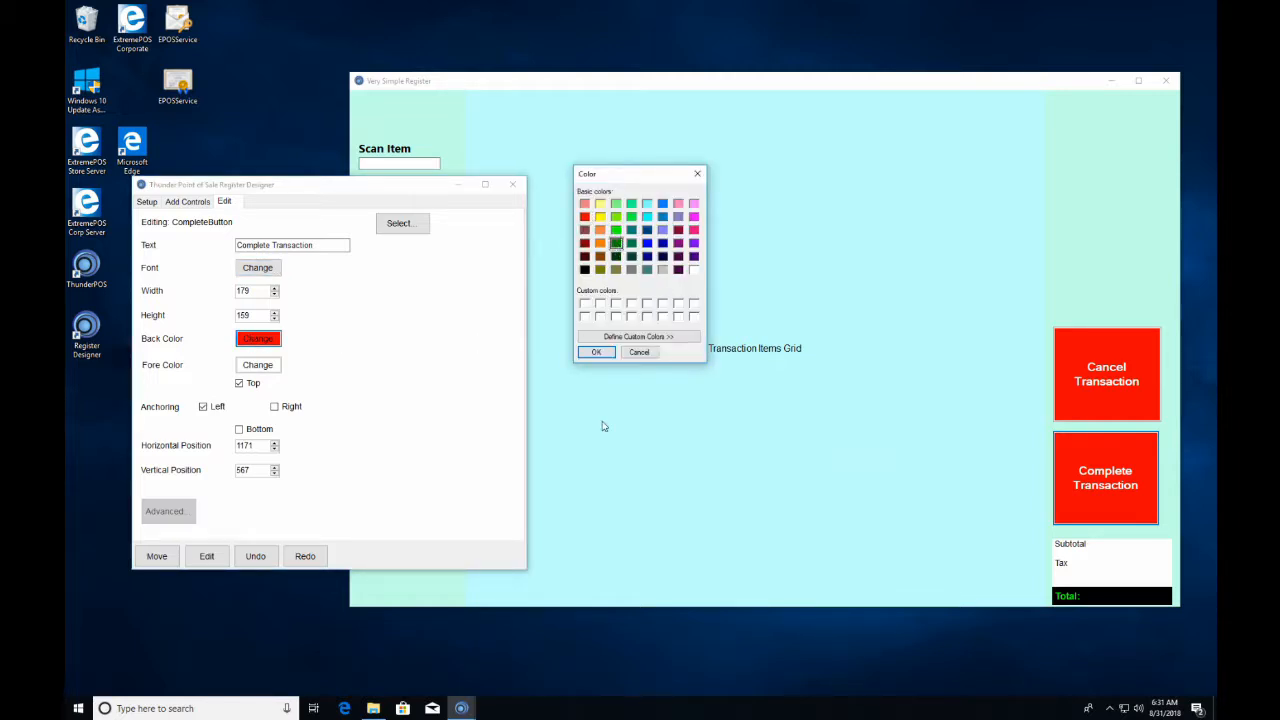
click(598, 352)
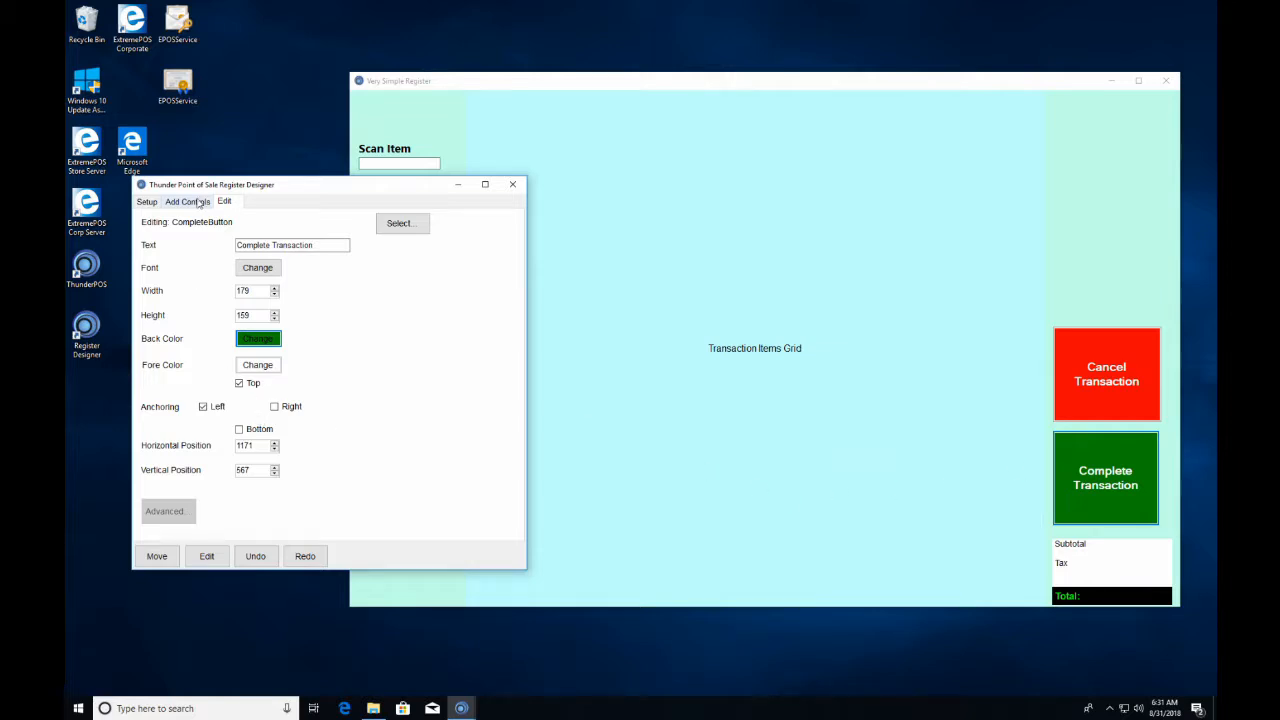
Save the template as a new data file named Demonstration in Public Documents.
click(146, 202)
click(407, 516)
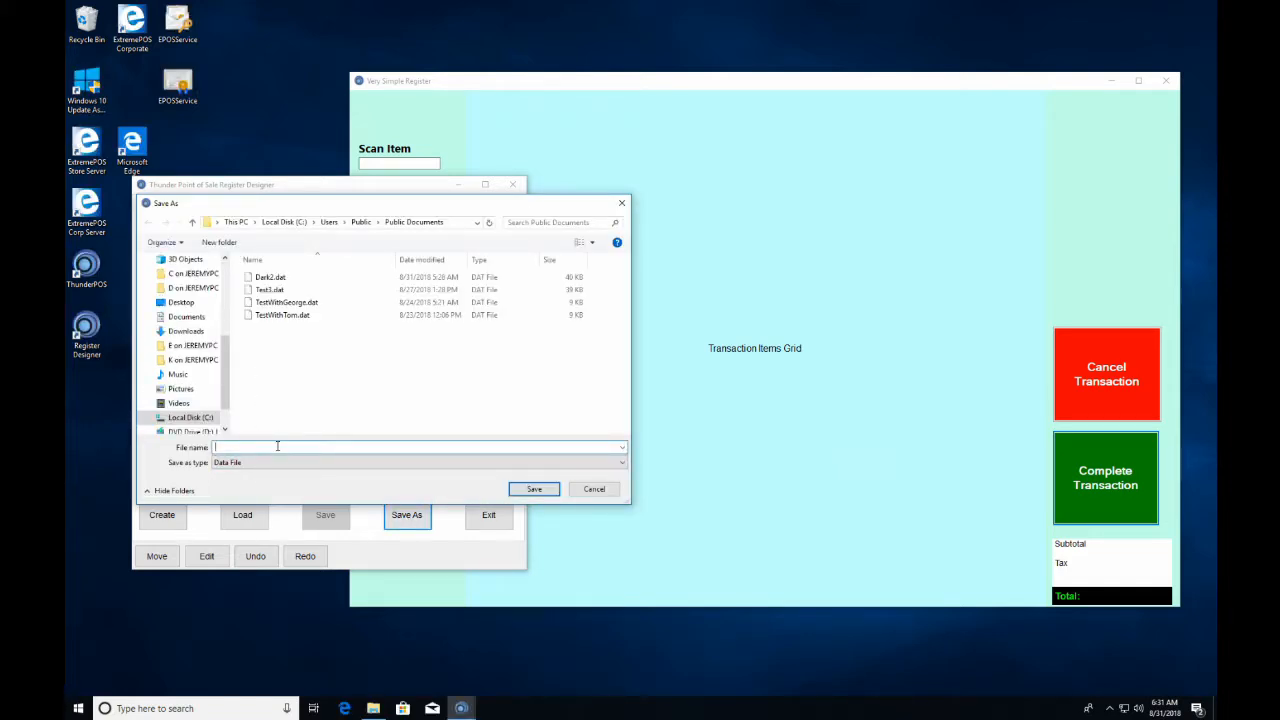
text(Demontstration)
key(Return)
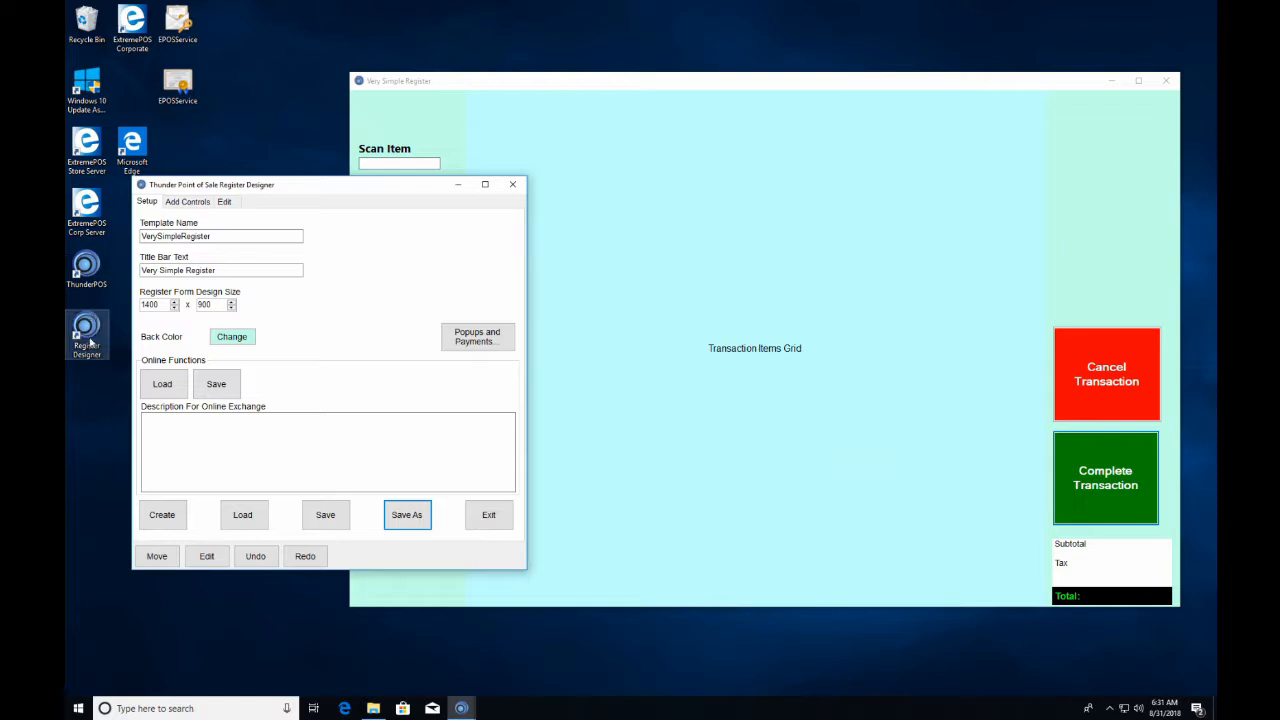
Launch ThunderPOS, close the Register Designer and log in with the employee ID and password.
double_click(93, 267)
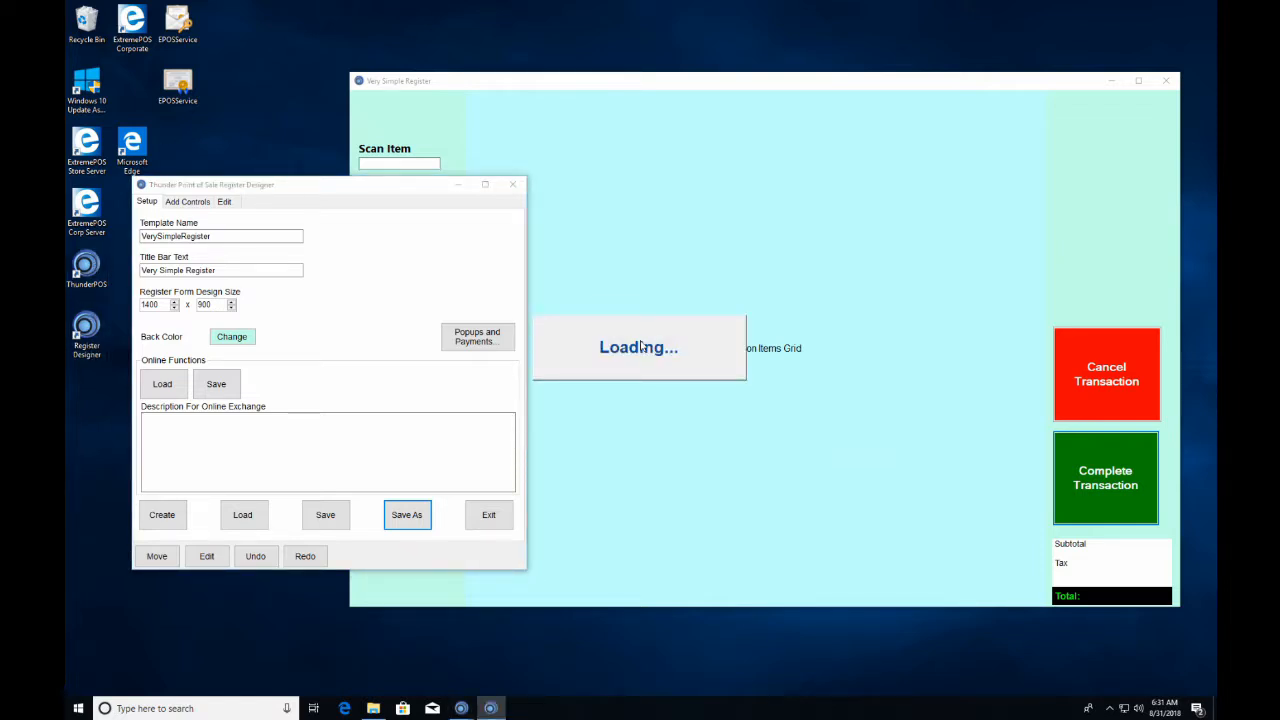
click(517, 187)
click(684, 391)
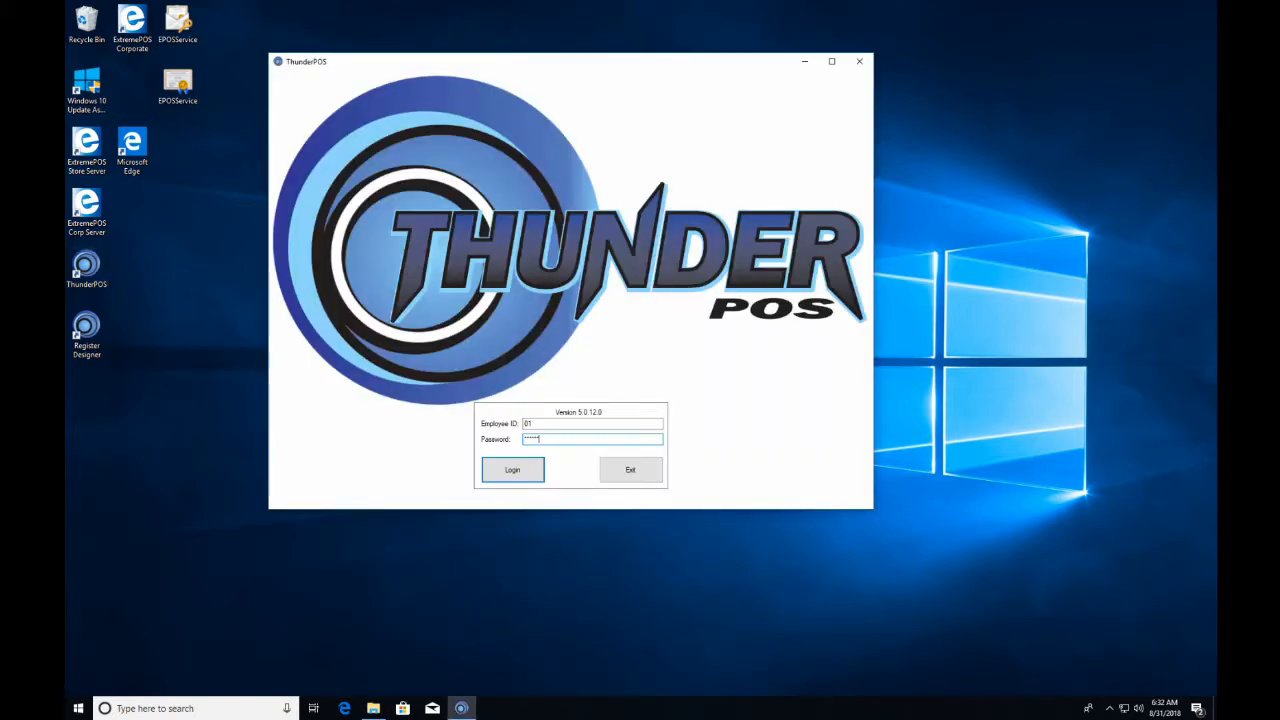
text(**)
key(Return)
key(Return)
text(*****)
key(Return)
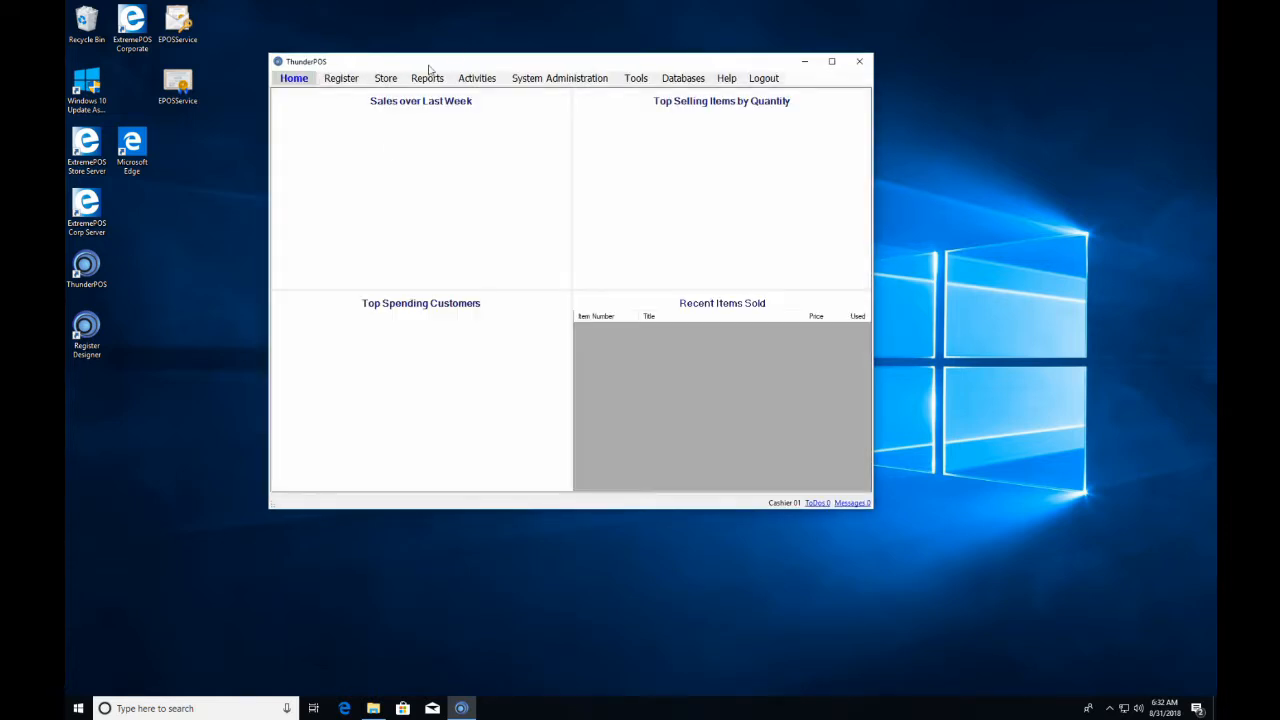
Import Demonstration.dat from C:\Users\Public\Public Documents as a new register layout in the system administration settings.
click(553, 79)
click(377, 94)
click(639, 152)
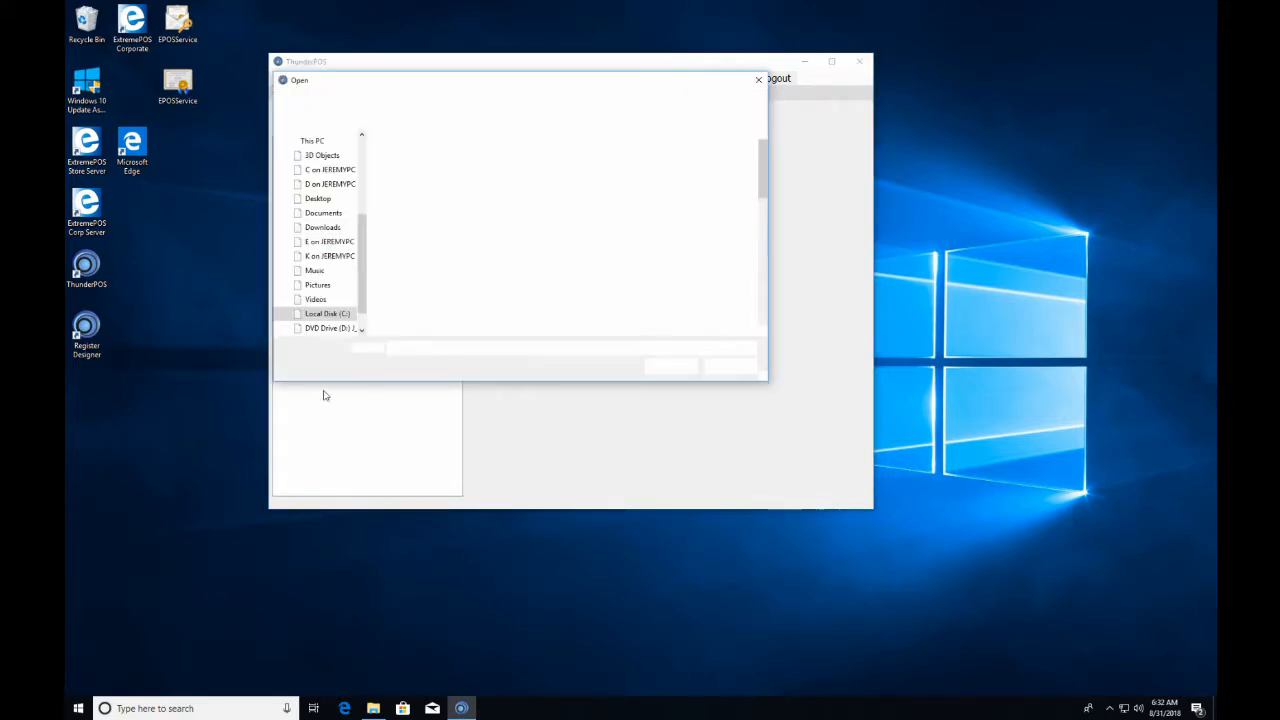
click(343, 316)
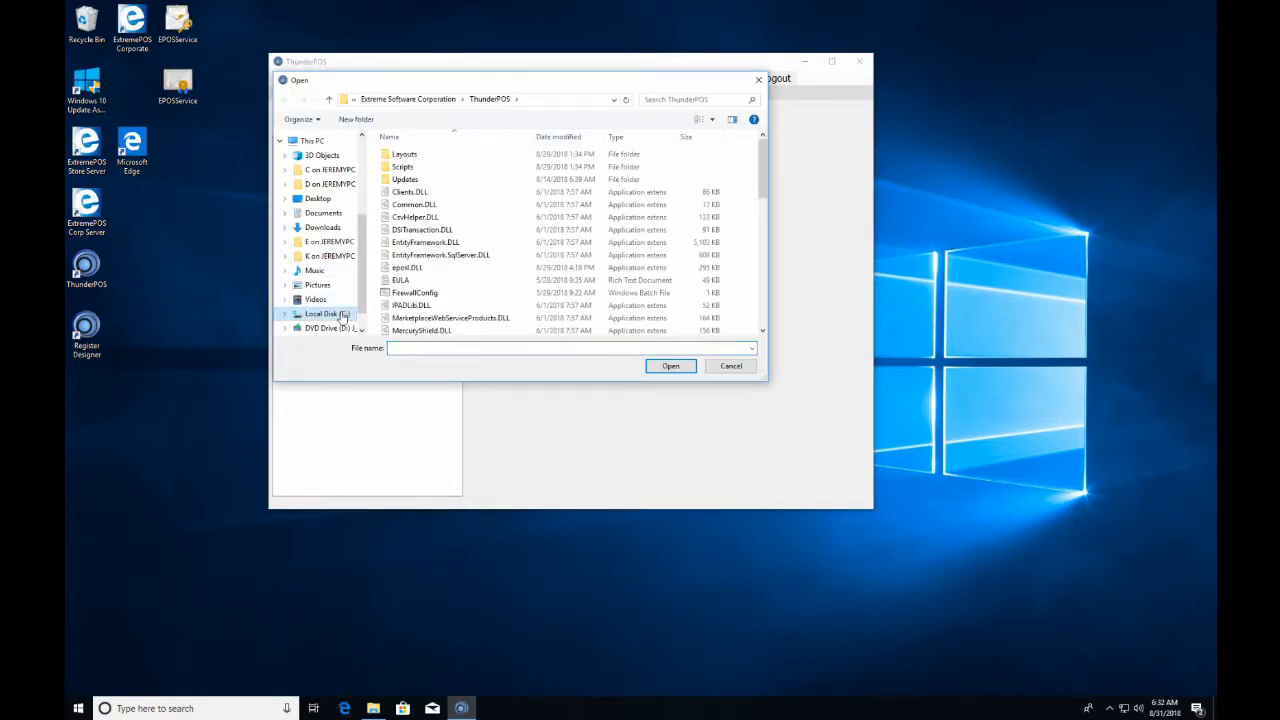
double_click(401, 217)
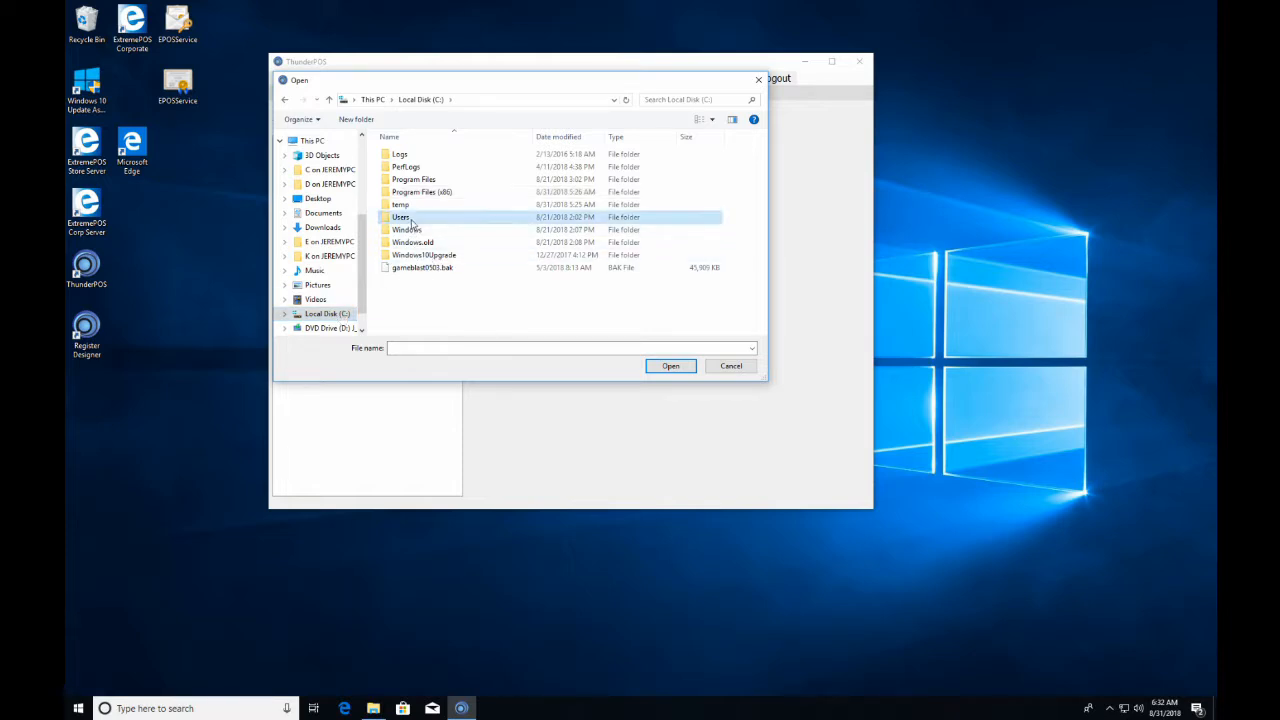
click(404, 167)
double_click(404, 167)
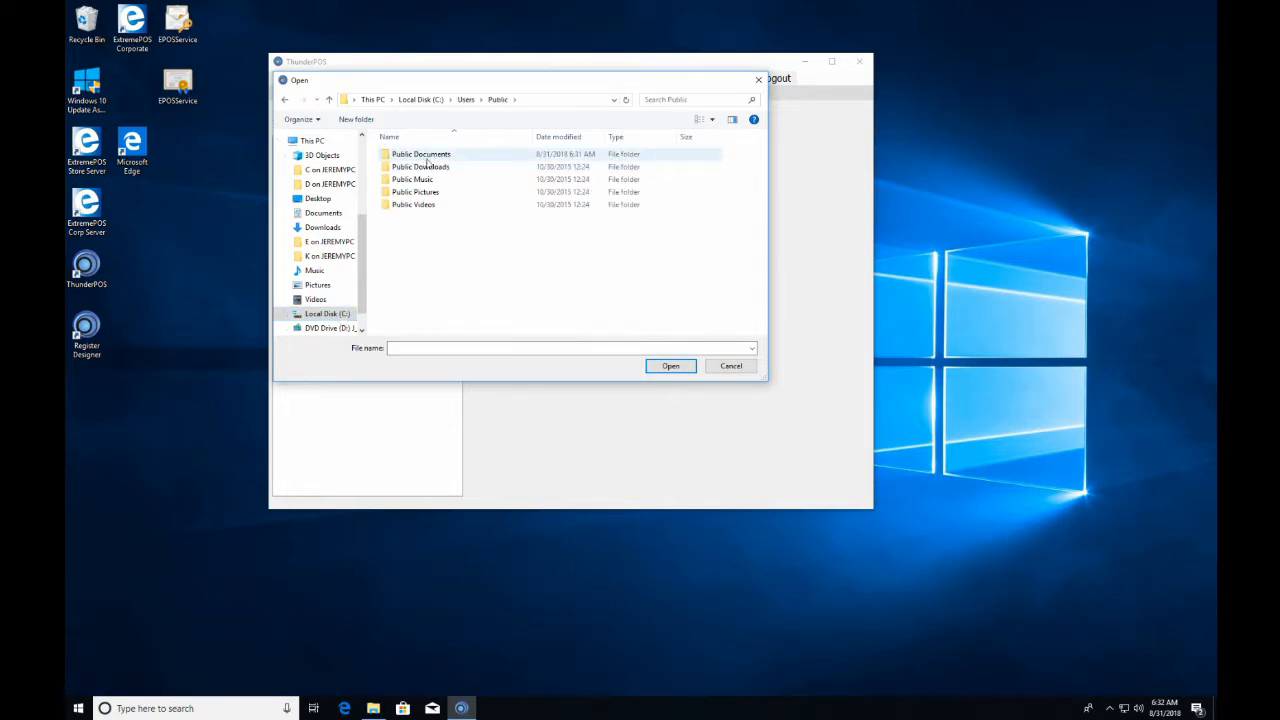
double_click(438, 157)
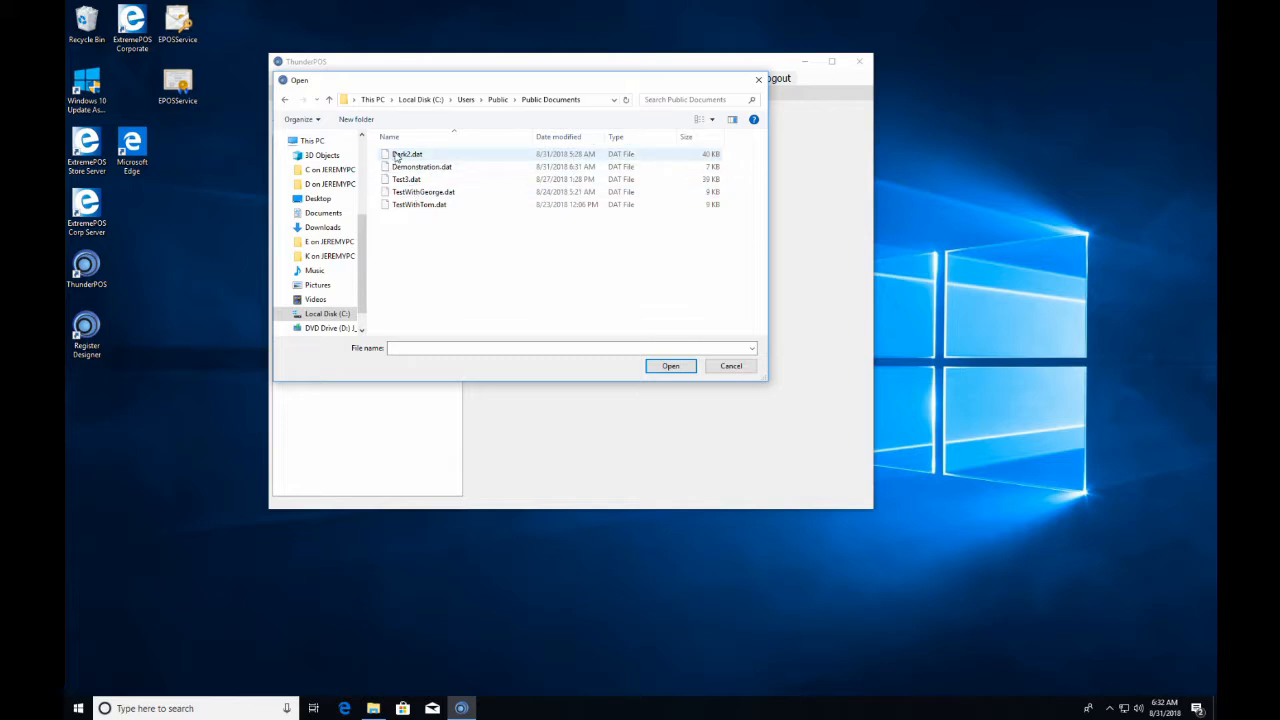
double_click(412, 168)
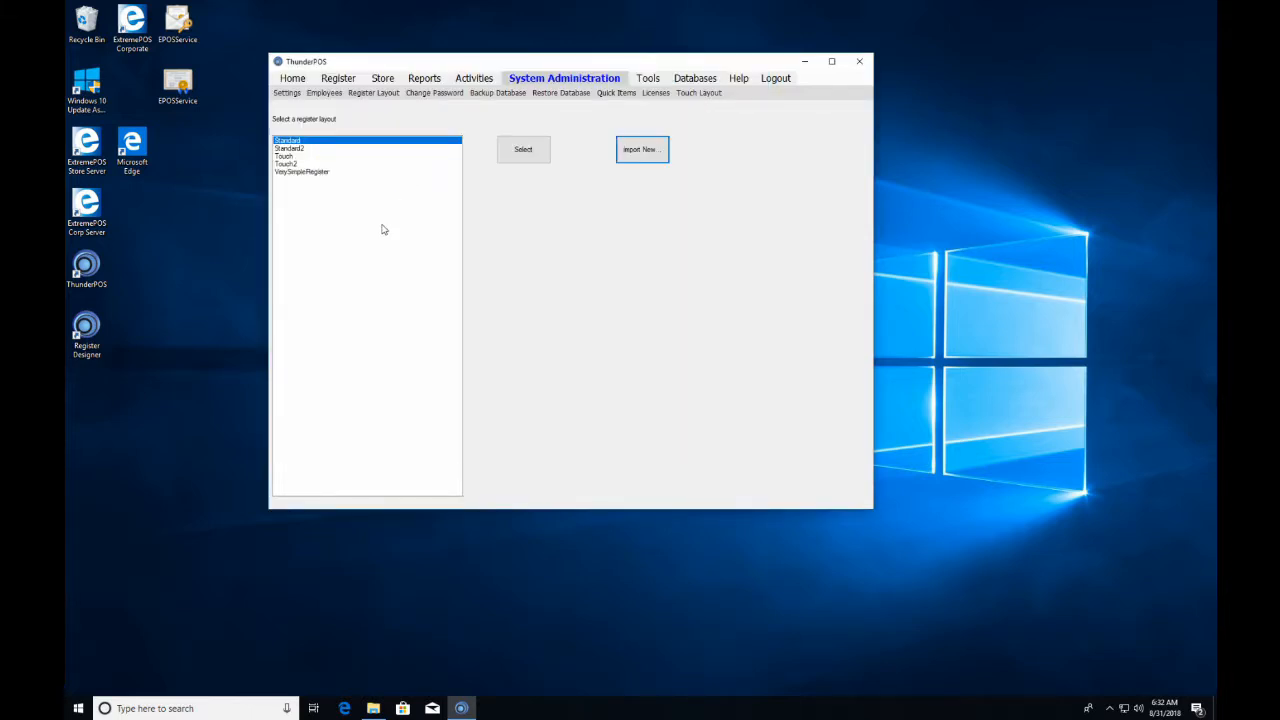
Make VerySimpleRegister the selected register layout and acknowledge the selection.
click(318, 172)
click(523, 150)
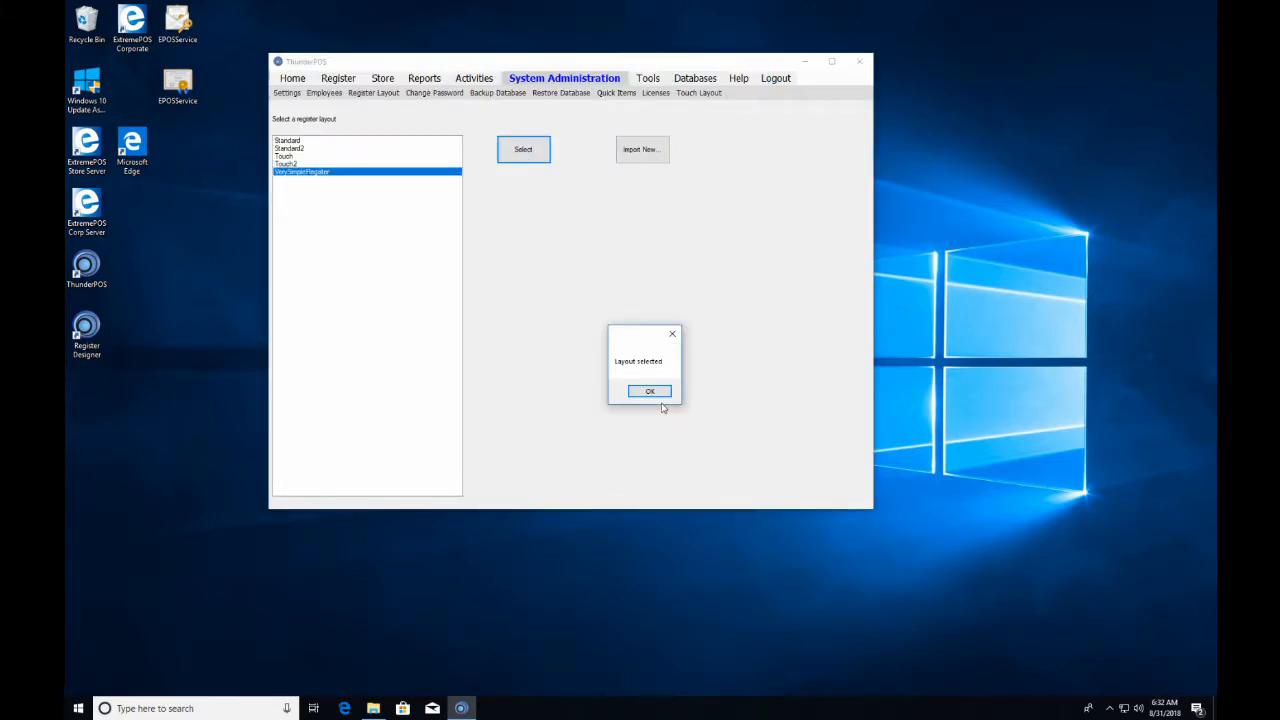
click(655, 398)
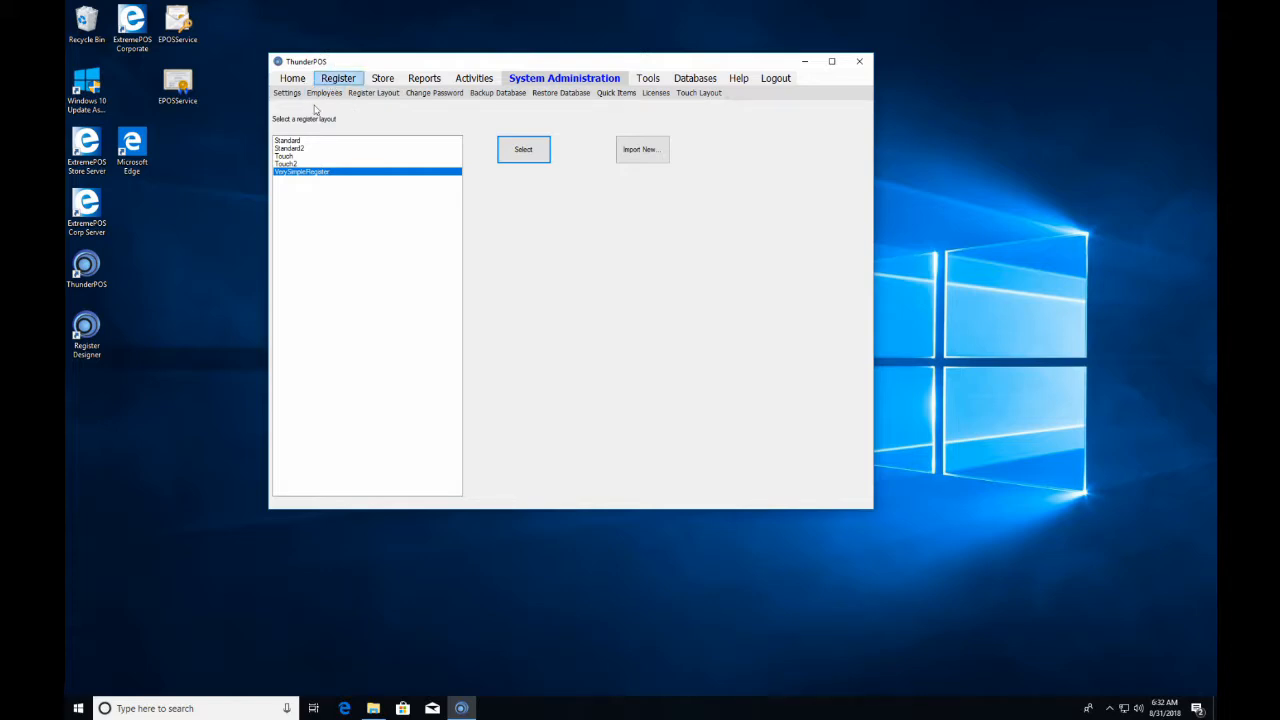
Open the register with the new layout, restore its window from full screen and move it slightly up on the desktop.
click(336, 79)
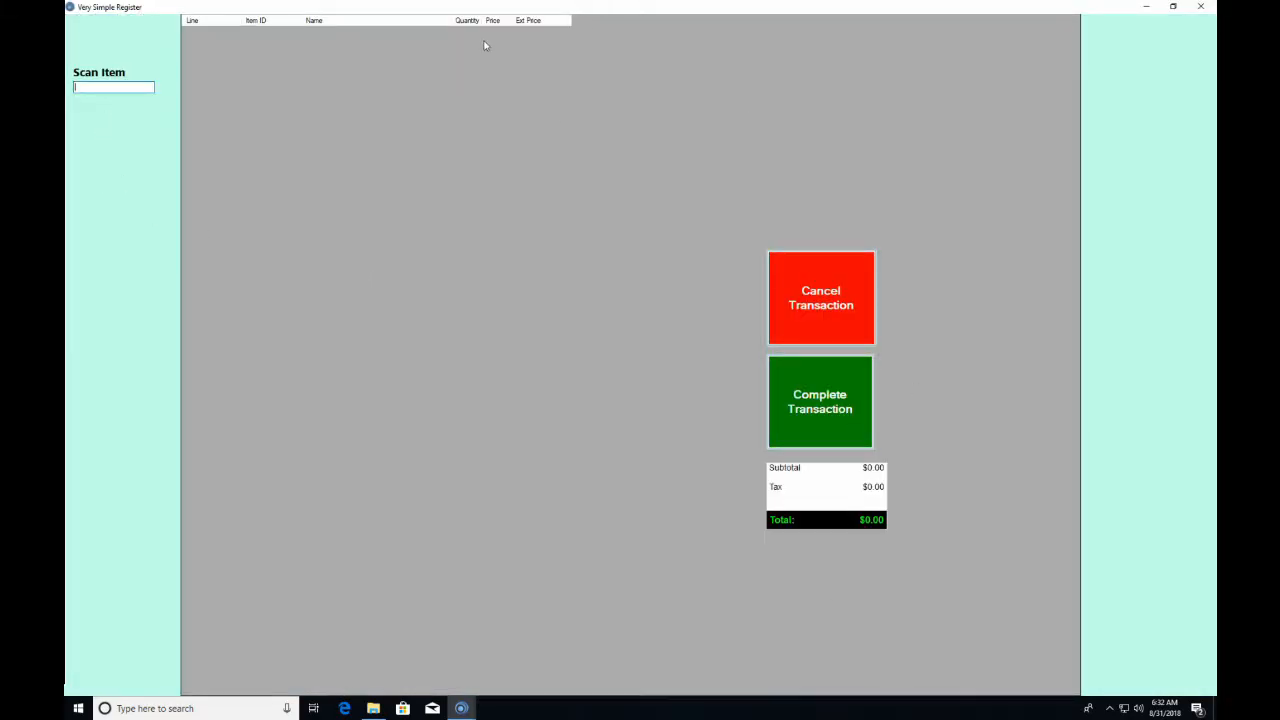
double_click(475, 8)
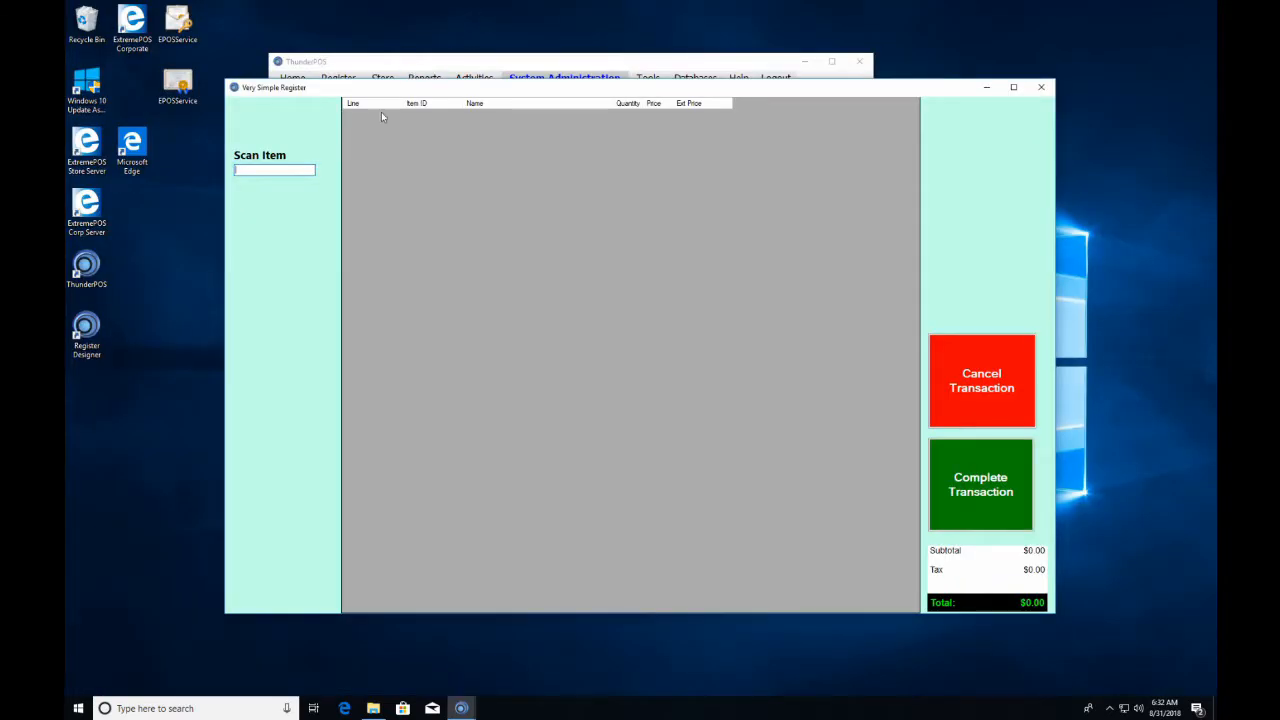
drag(419, 91, 376, 78)
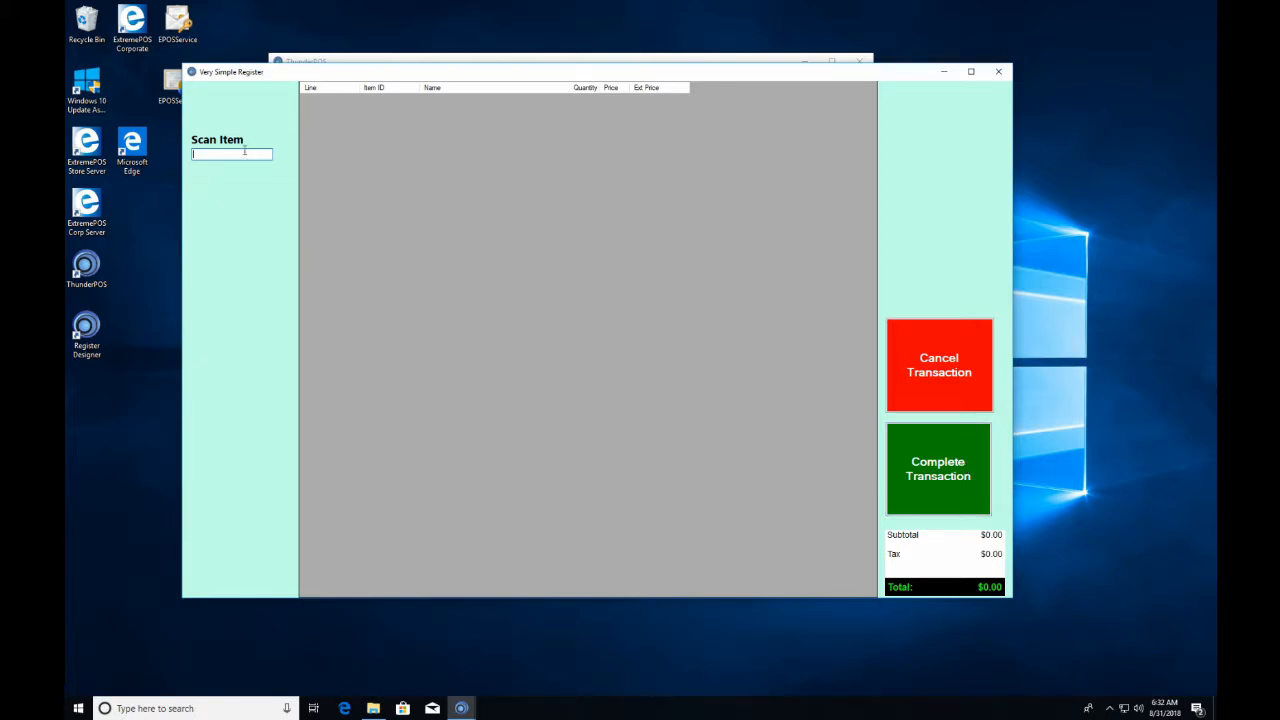
Add a misc item with its default values to the transaction and try out completing the transaction.
text(misc)
key(Return)
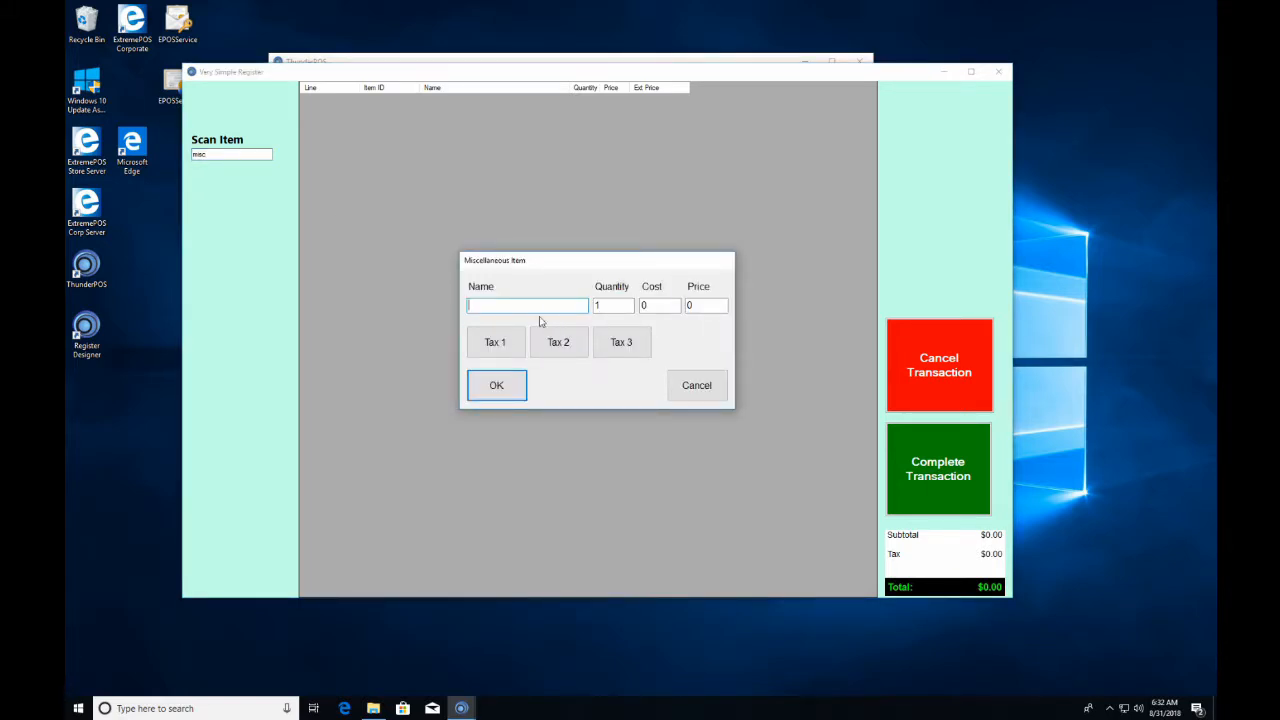
click(501, 386)
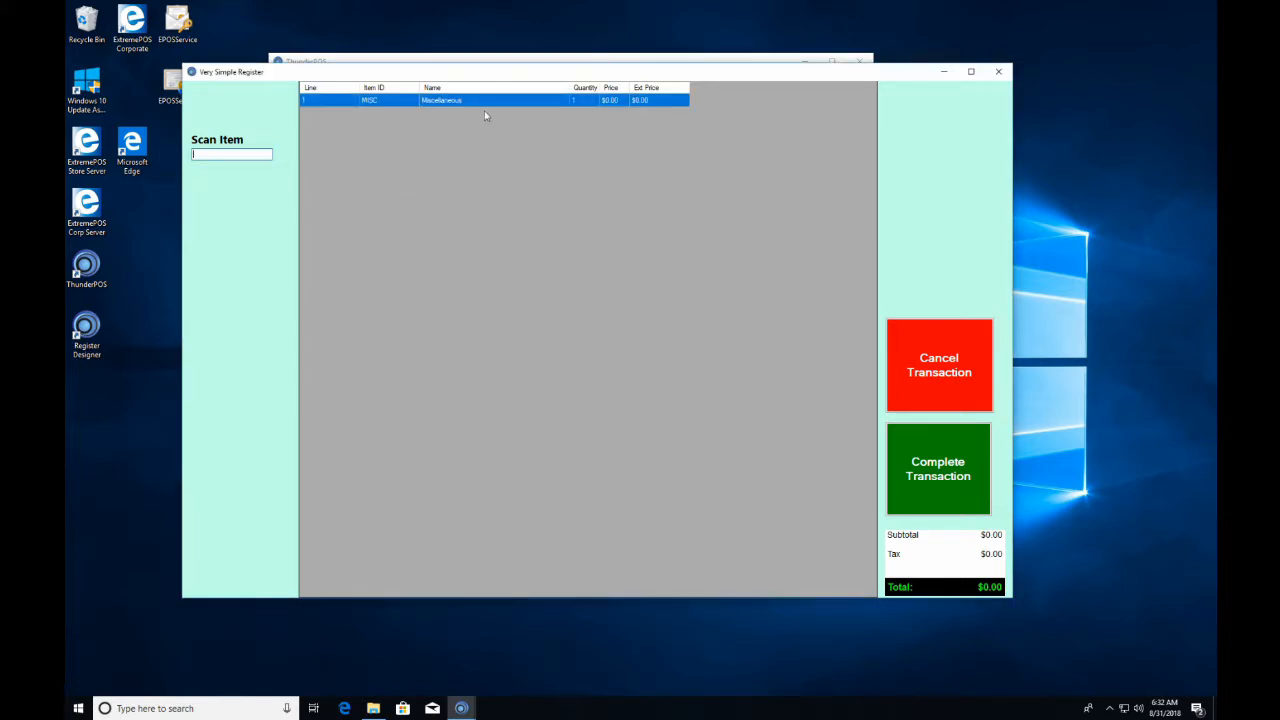
click(940, 489)
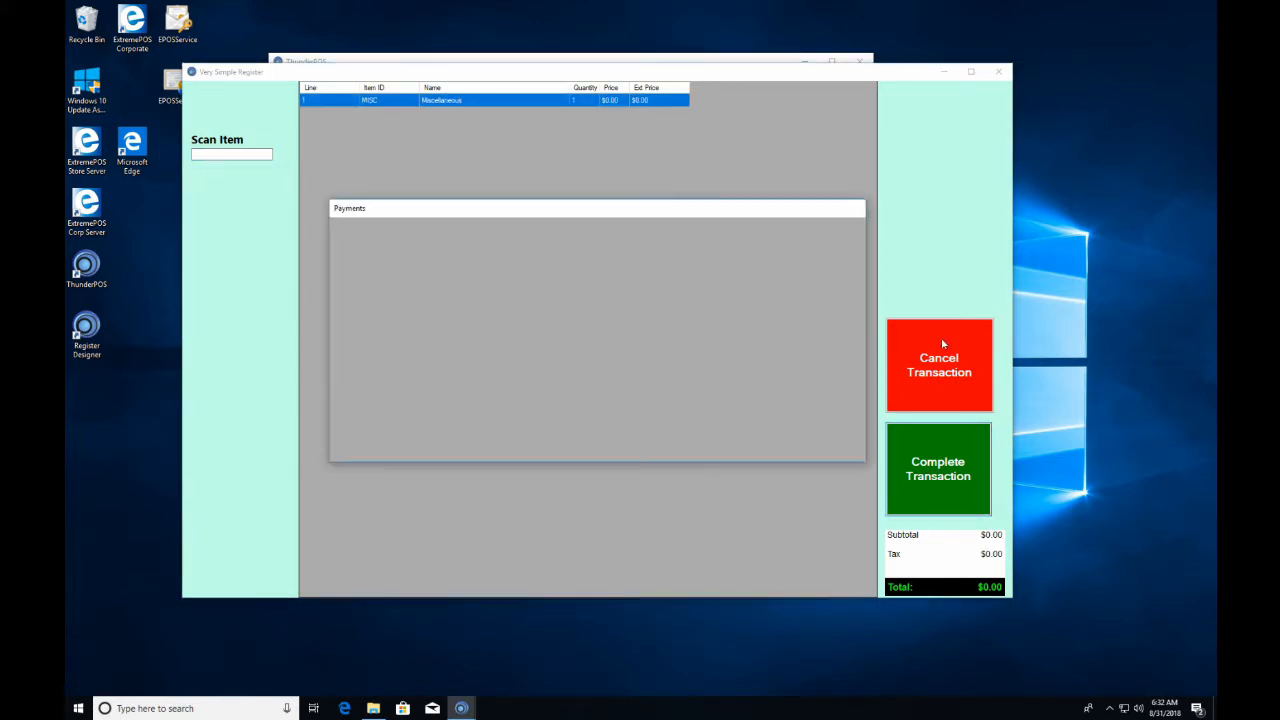
click(722, 377)
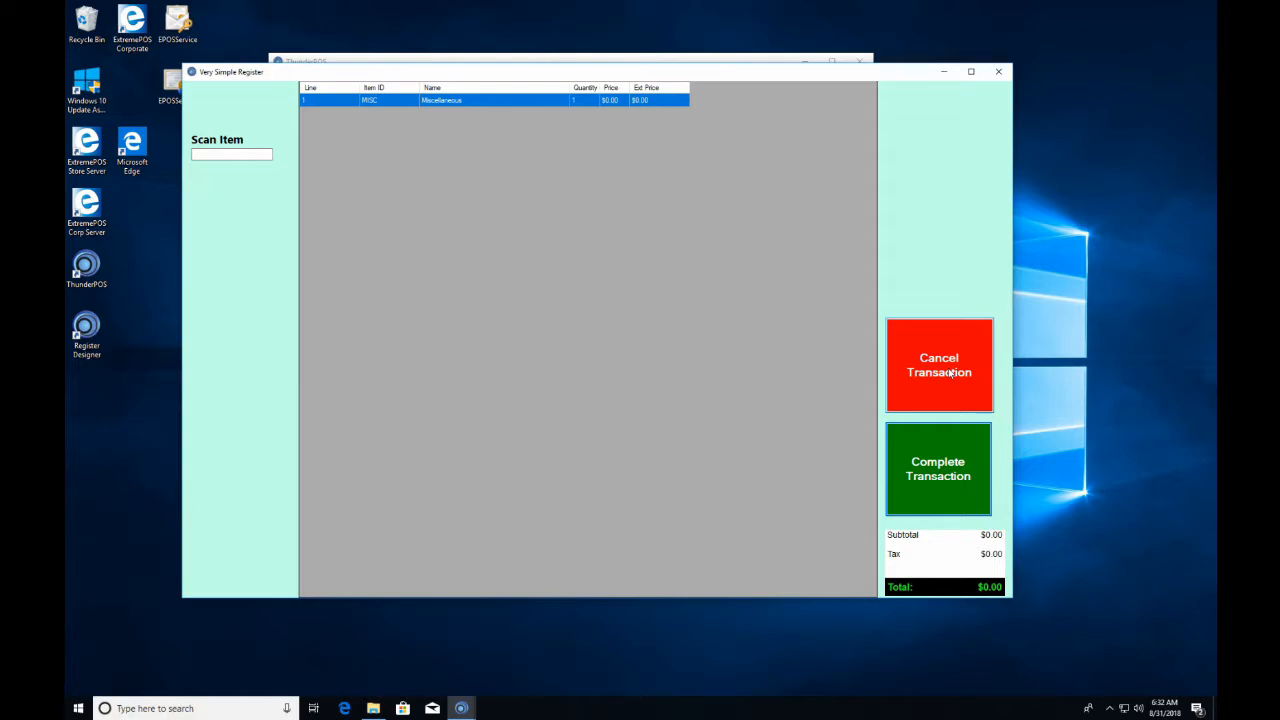
click(945, 462)
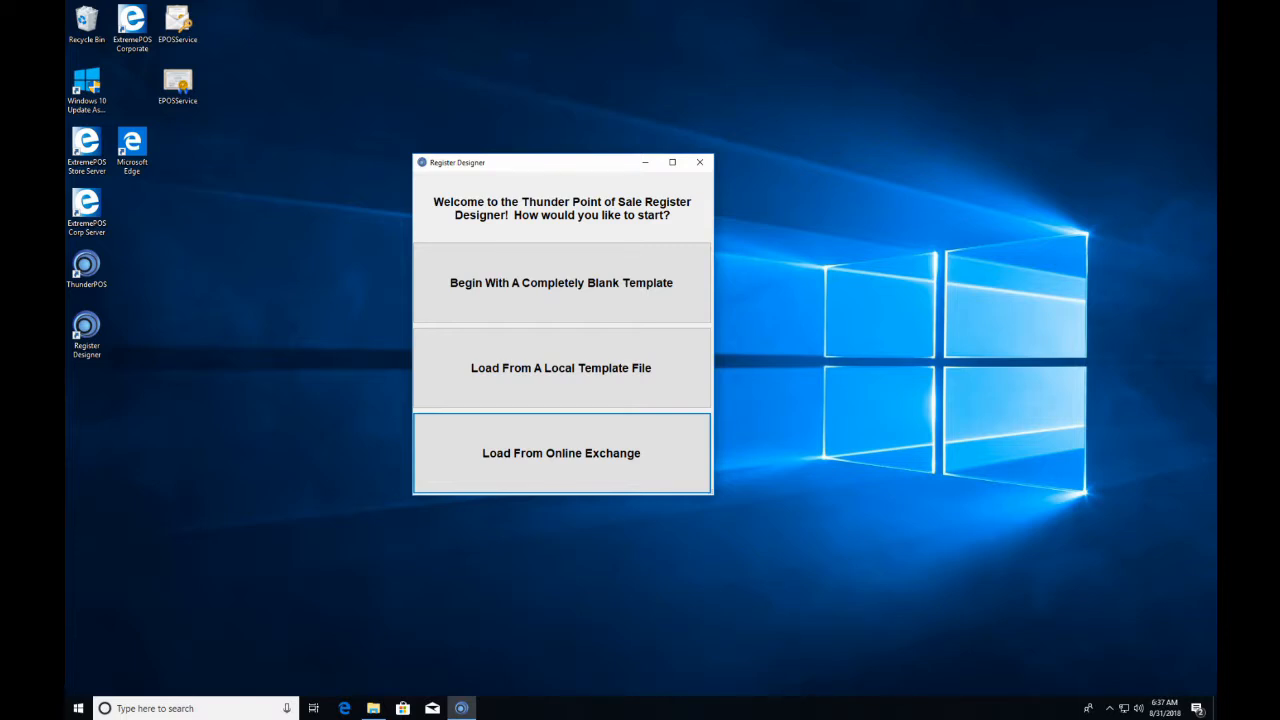
Load the local template file Register-Standard2.dat from ThunderPOS's Layouts folder under Program Files (x86)\Extreme Software Corporation into the Register Designer.
click(596, 375)
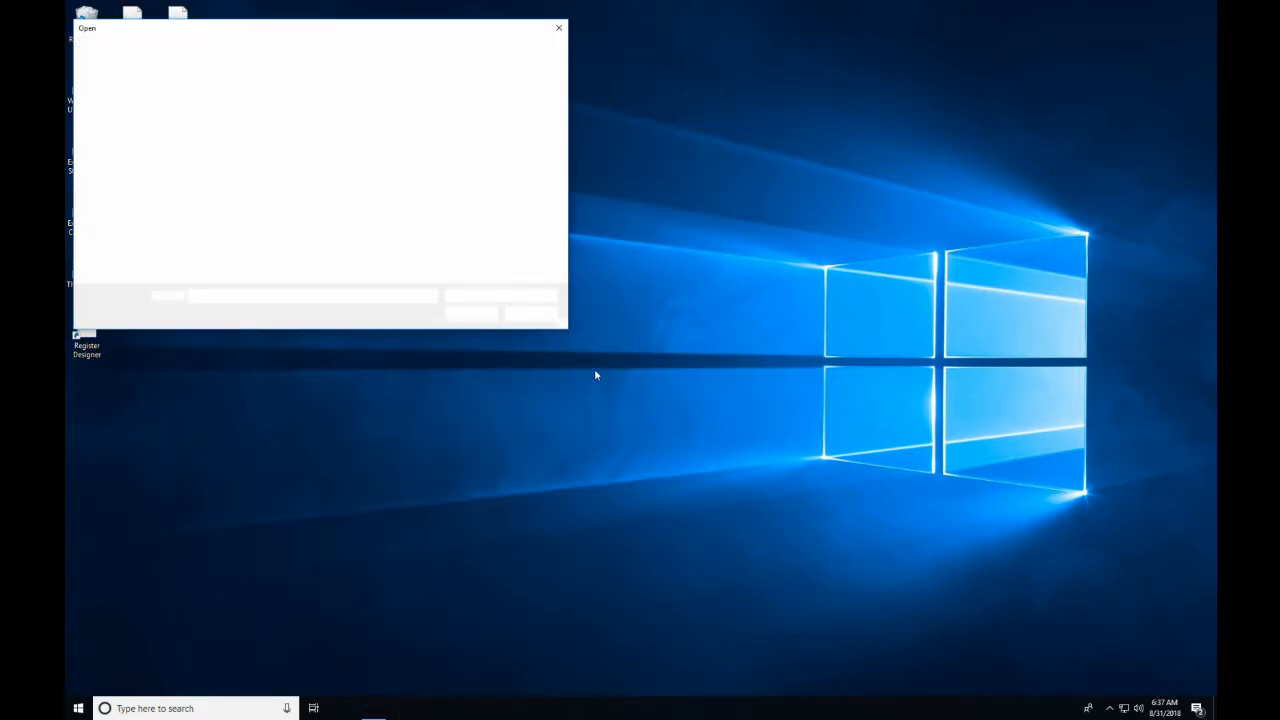
drag(267, 32, 375, 76)
click(240, 306)
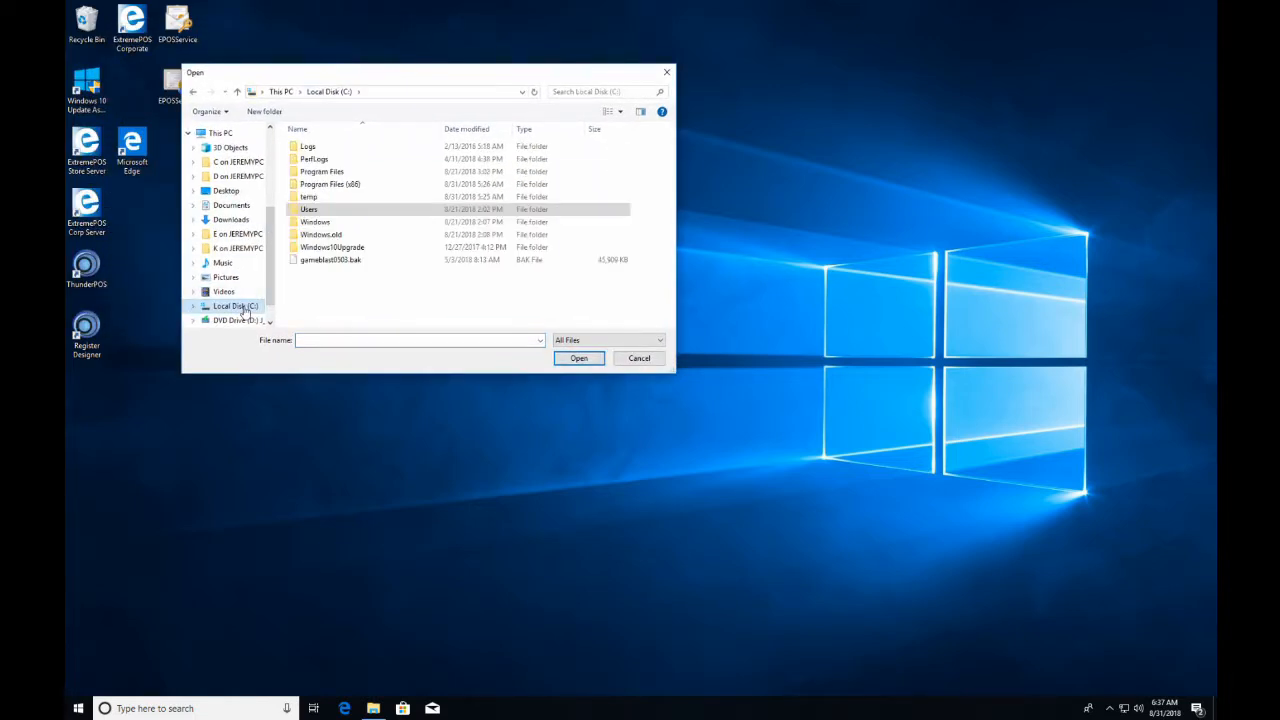
double_click(334, 184)
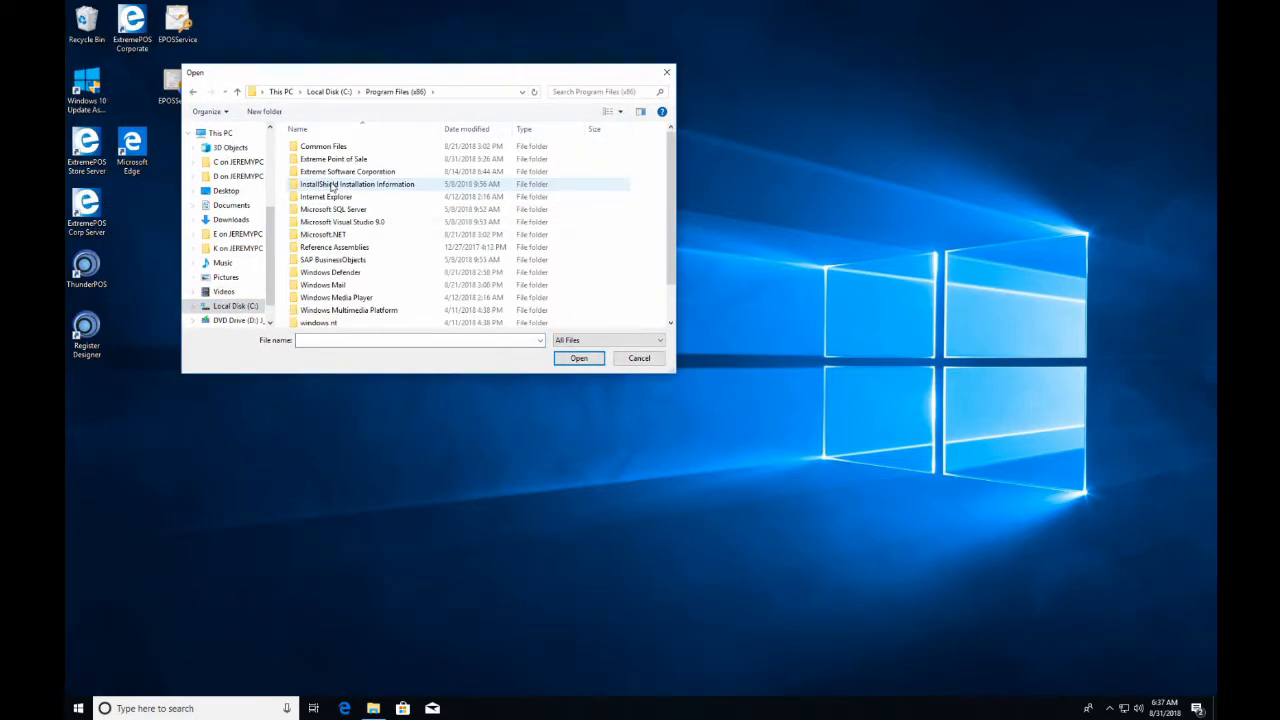
double_click(385, 176)
double_click(331, 211)
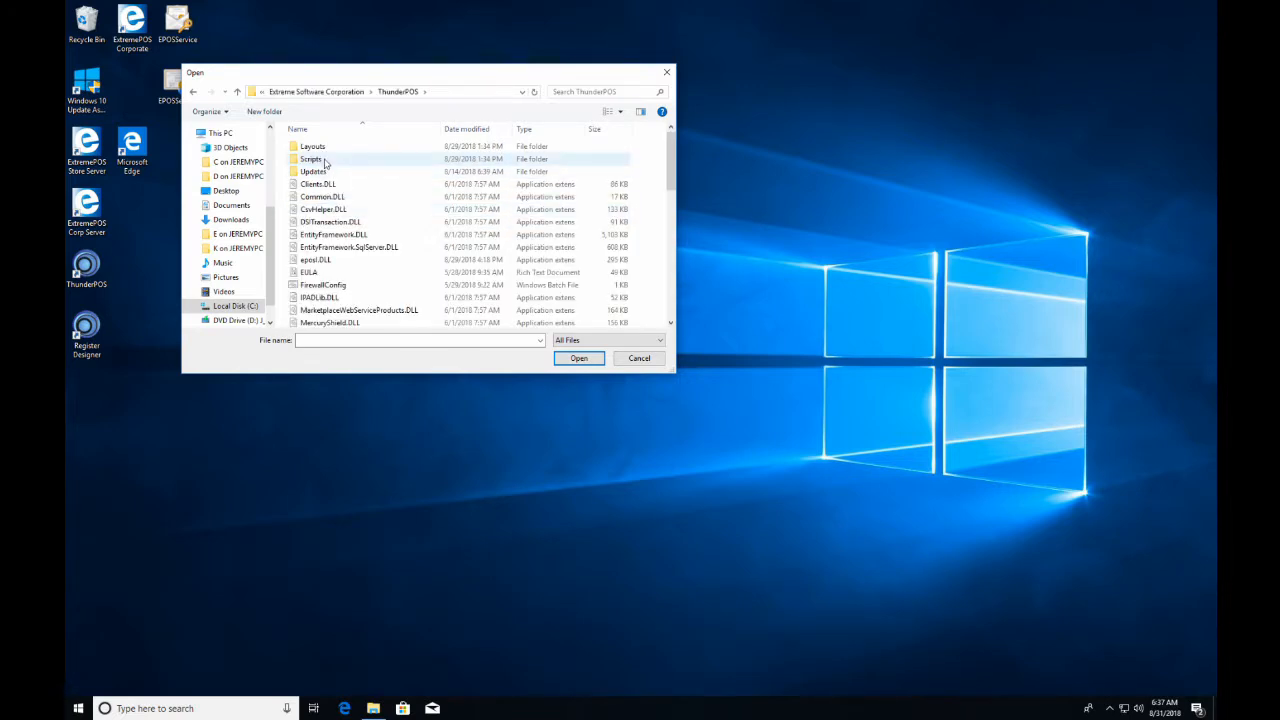
click(325, 150)
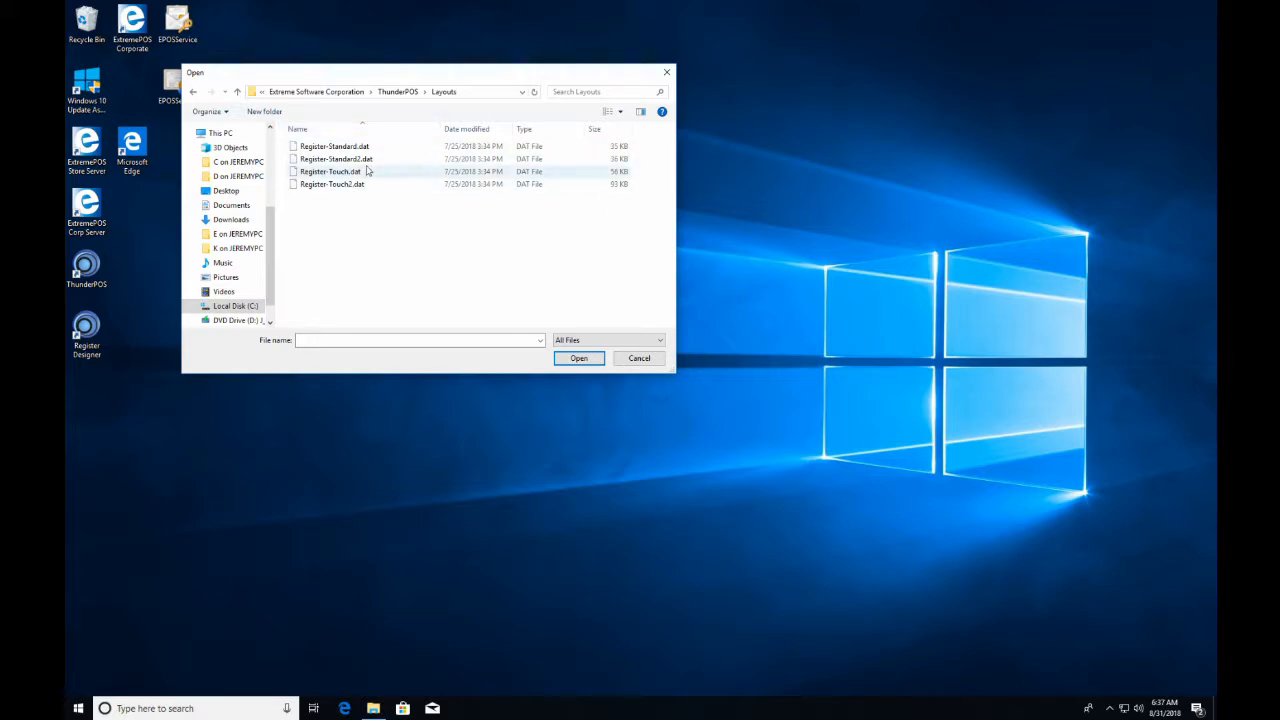
click(365, 162)
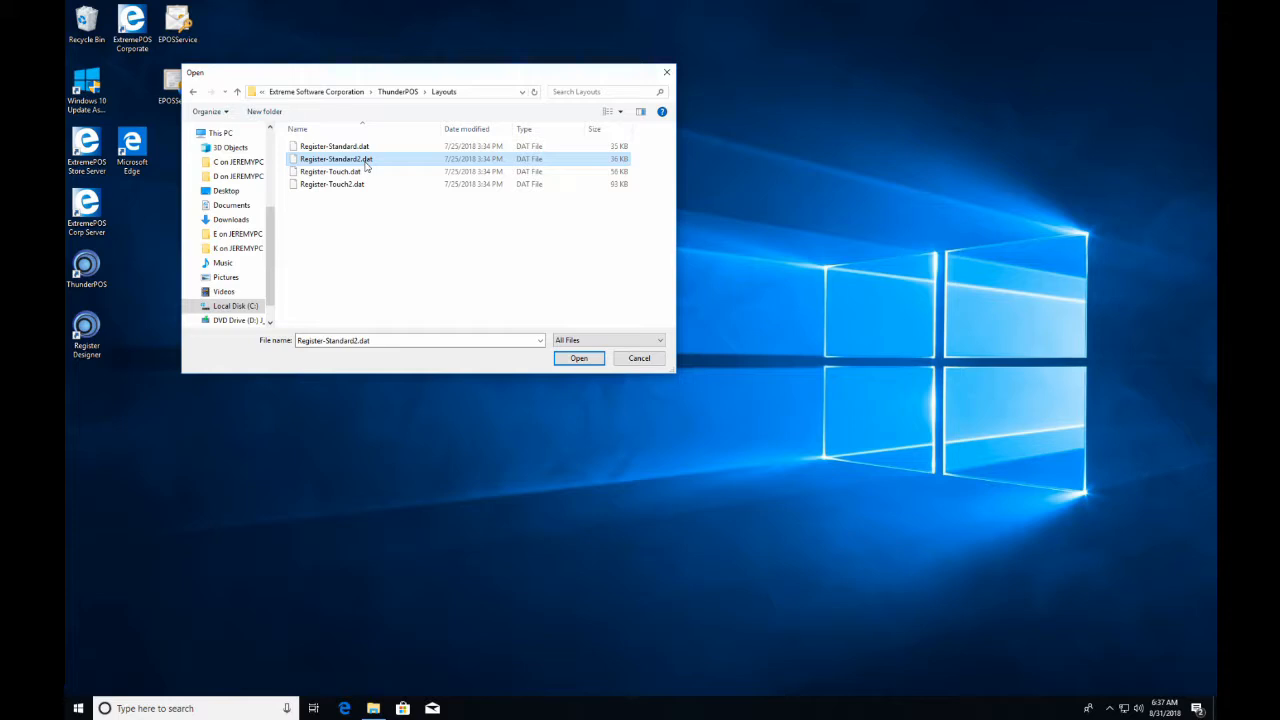
double_click(365, 162)
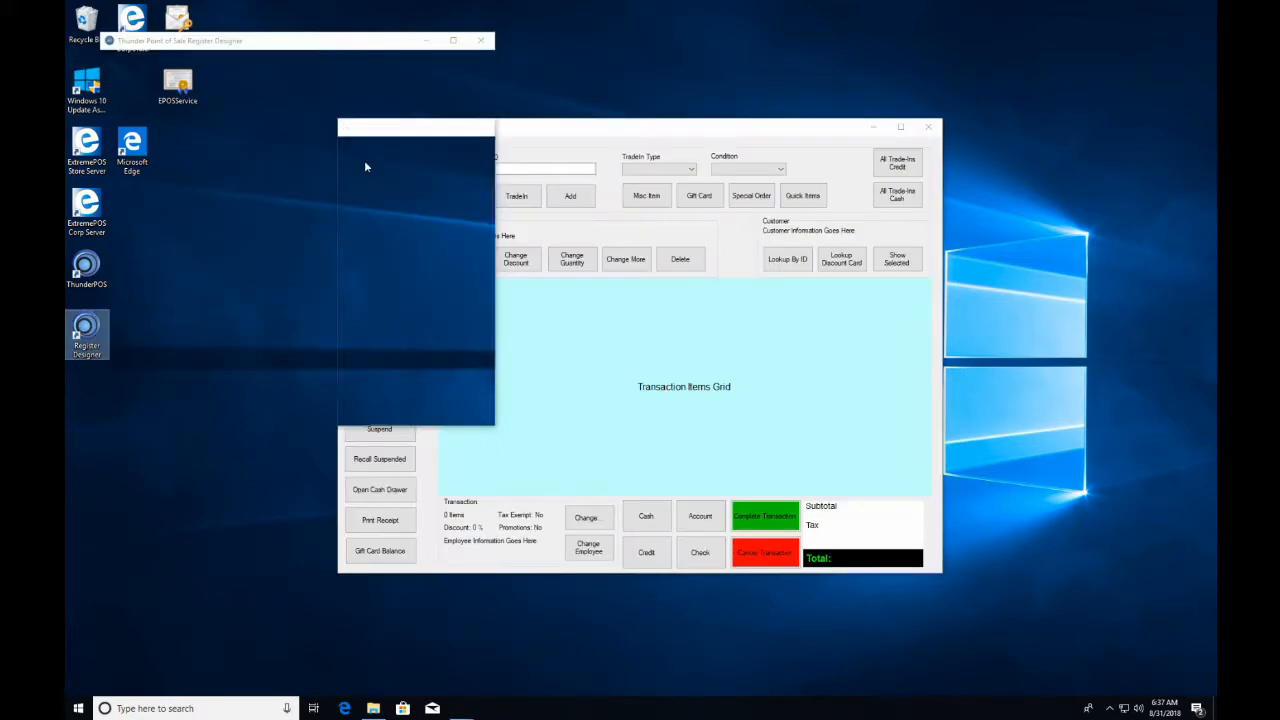
Set the register form's design width to 1800.
click(724, 131)
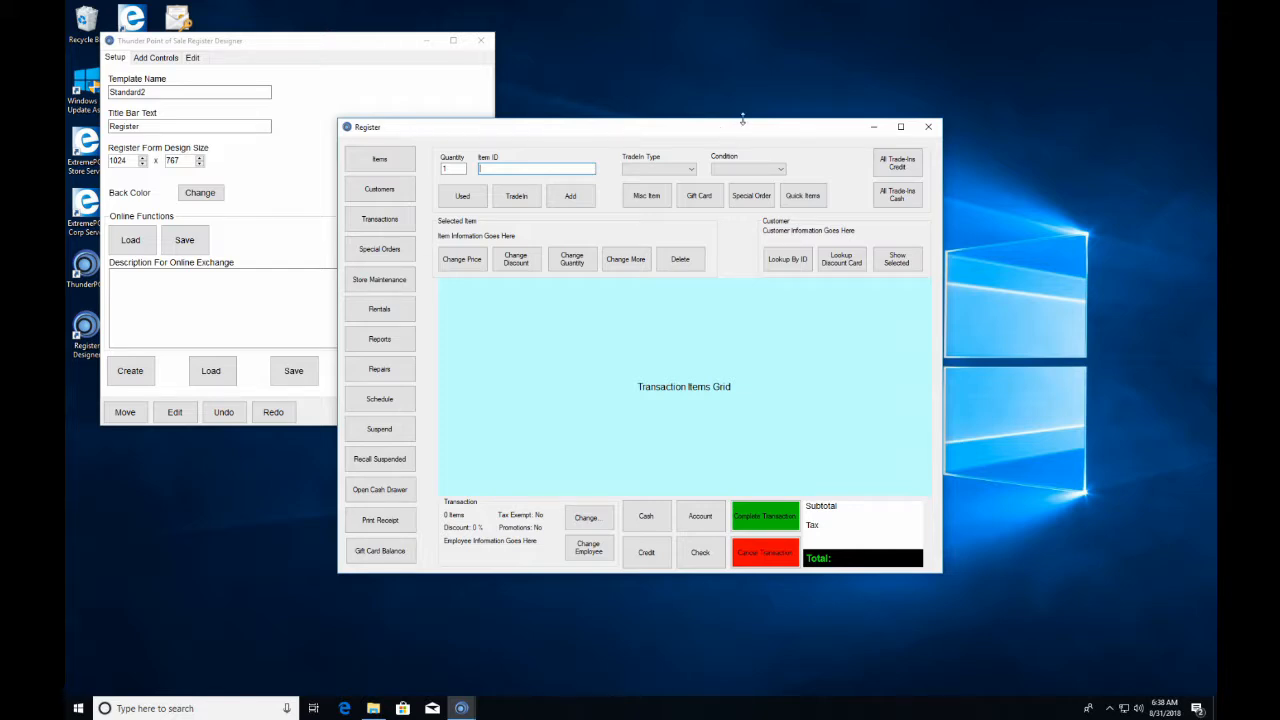
click(130, 162)
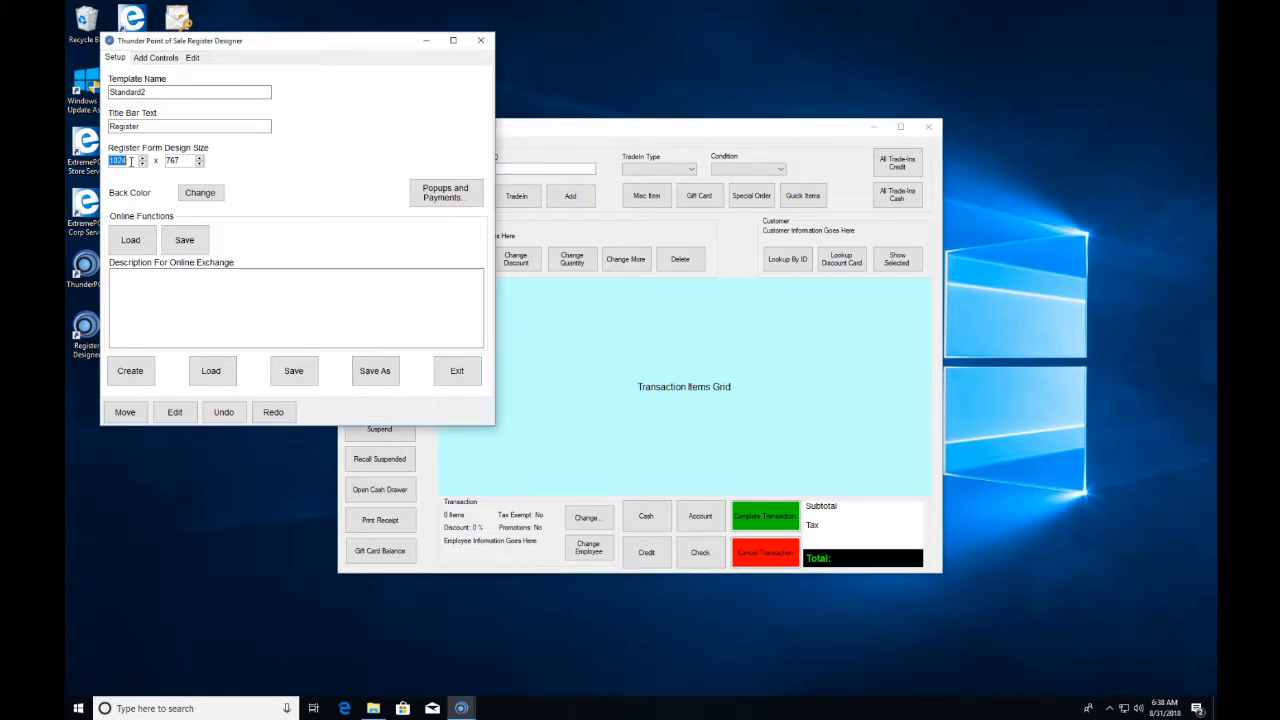
text(1800)
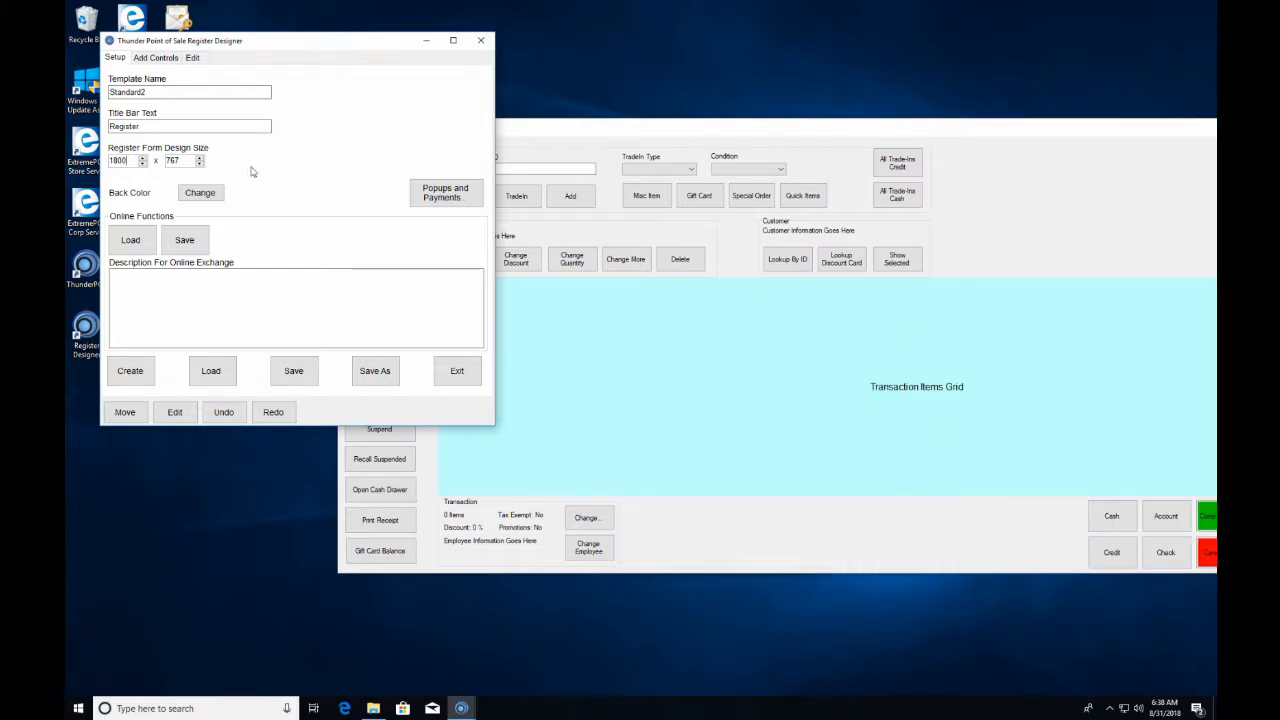
Set the register form's design height to 1200 and check the resized form maximized, restoring its window again.
click(189, 160)
text(1200)
drag(639, 133, 484, 5)
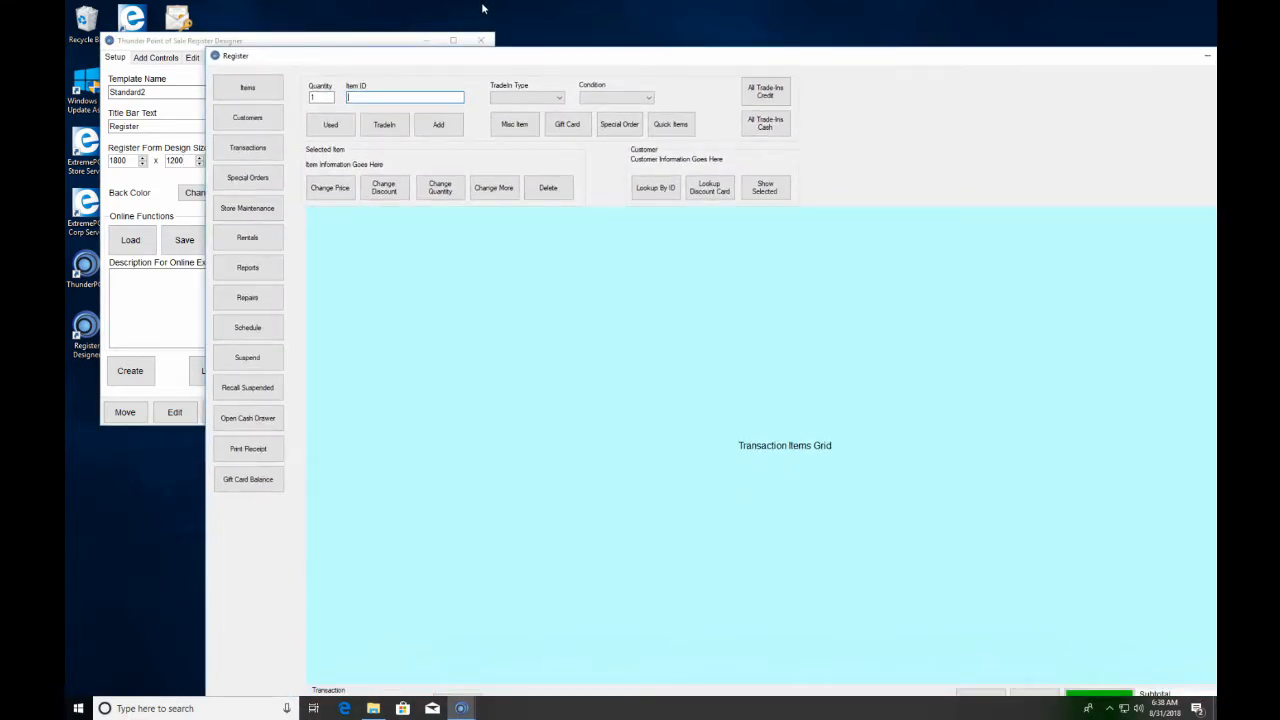
double_click(543, 55)
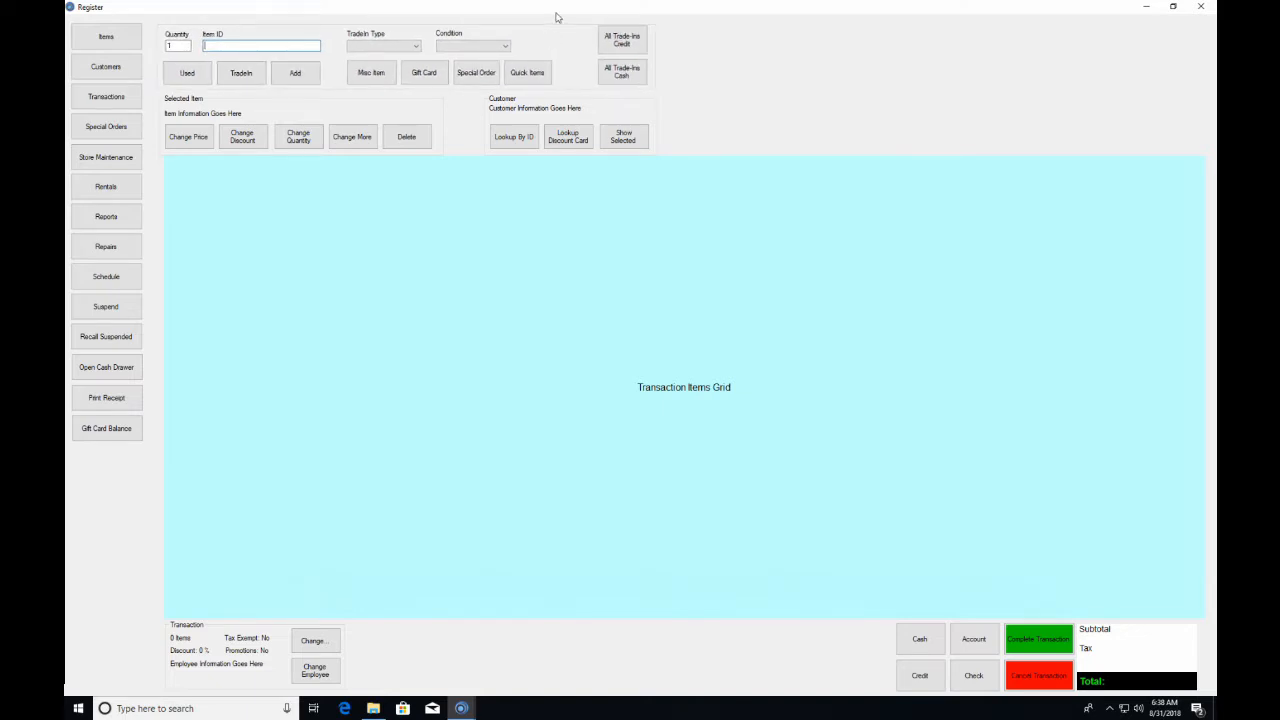
double_click(560, 10)
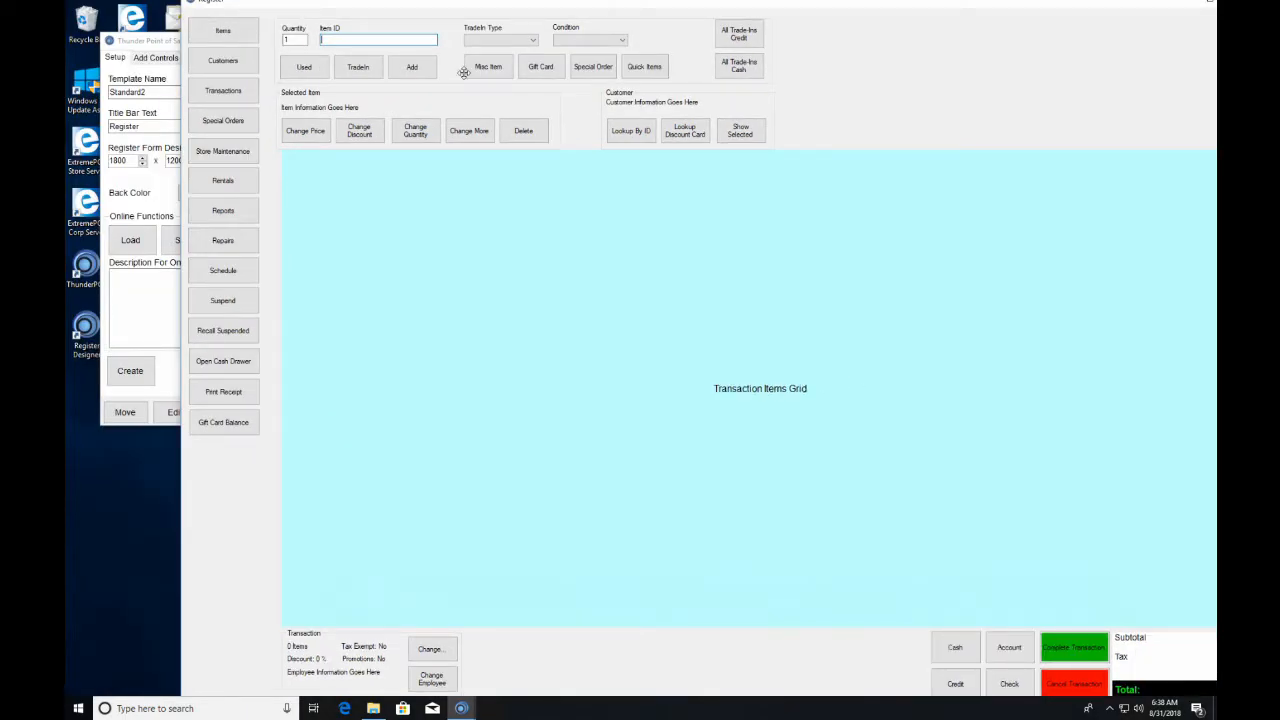
Dock the Windows taskbar on the right side of the desktop, fit the register form beside it, and place the Register Designer over it.
drag(757, 703, 1213, 600)
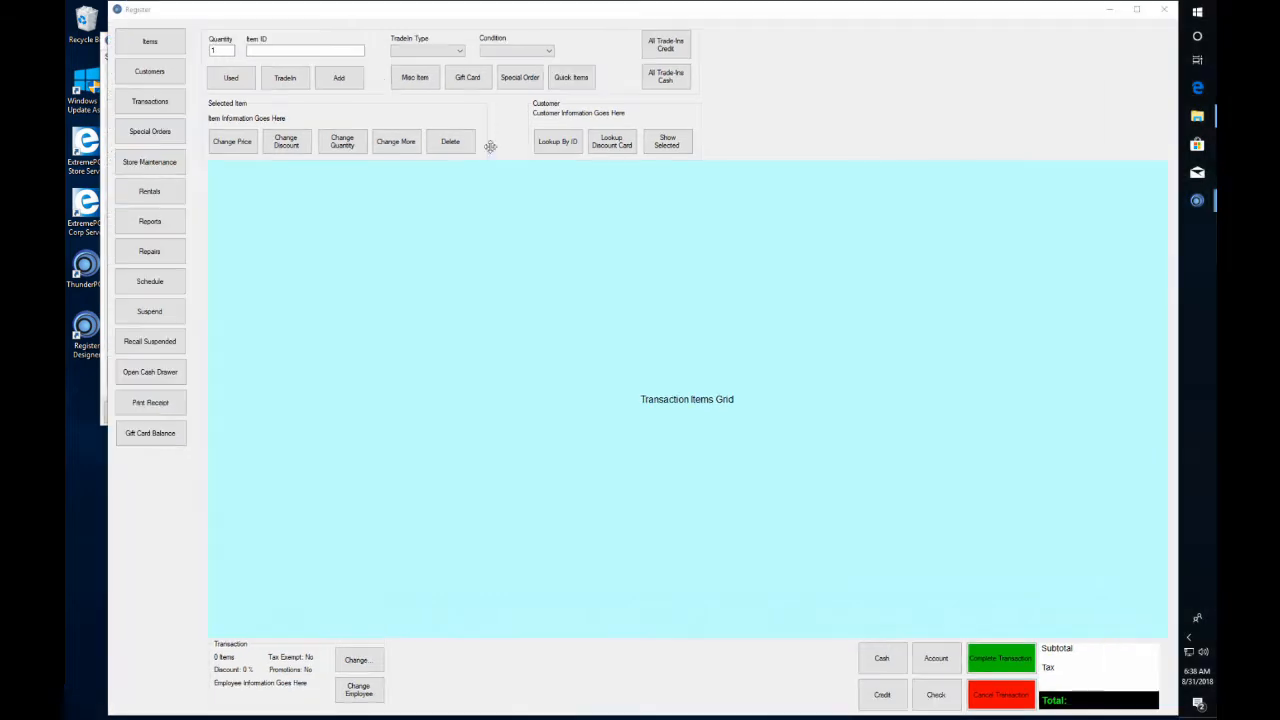
drag(403, 14, 378, 16)
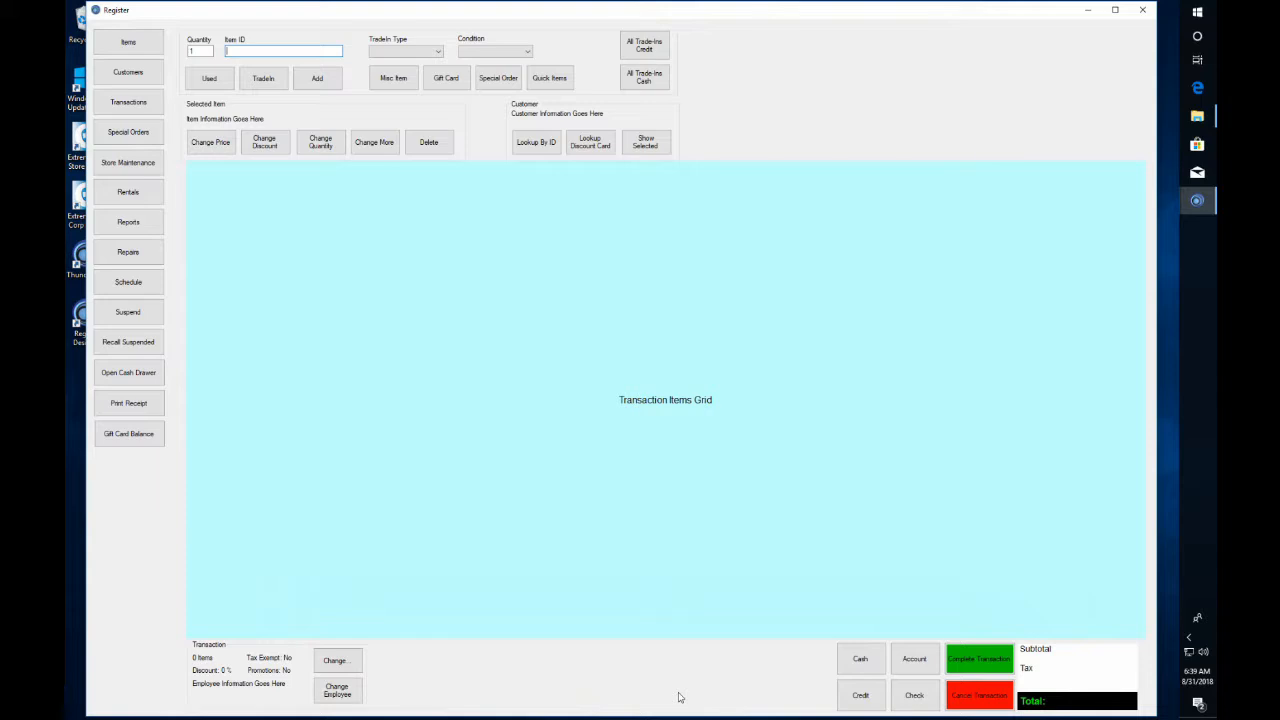
key(alt+Tab)
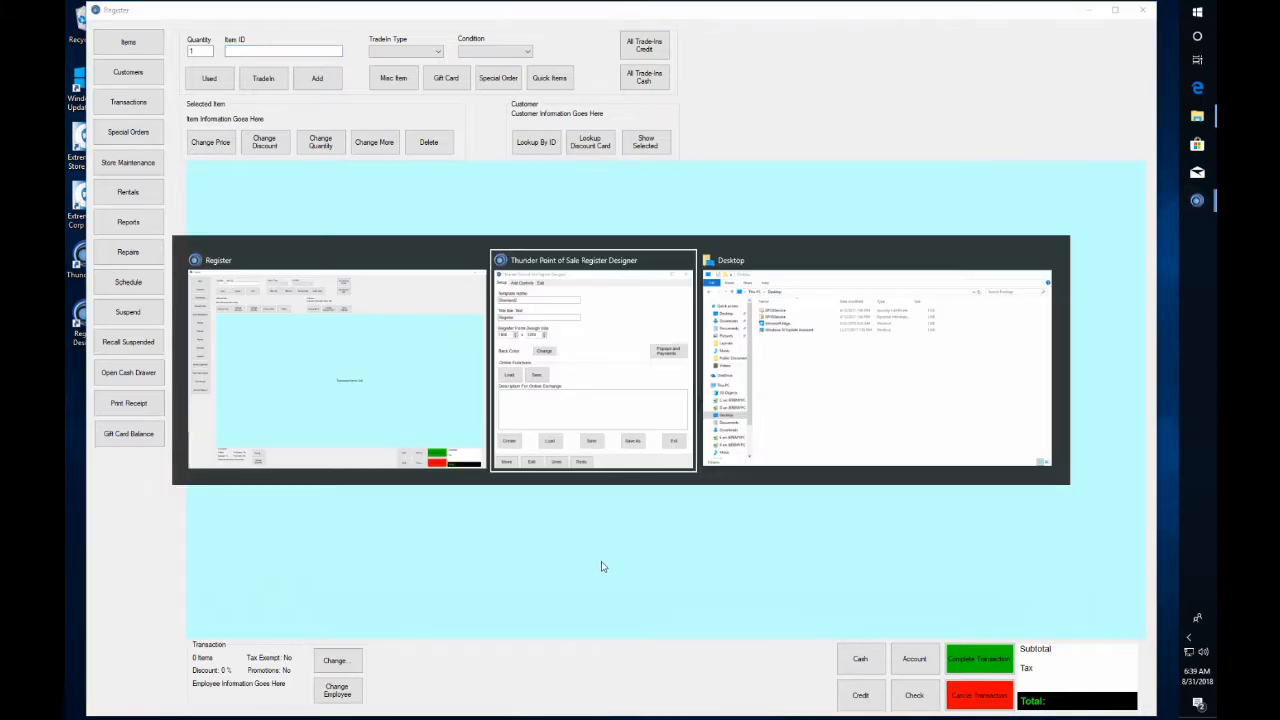
drag(309, 47, 560, 245)
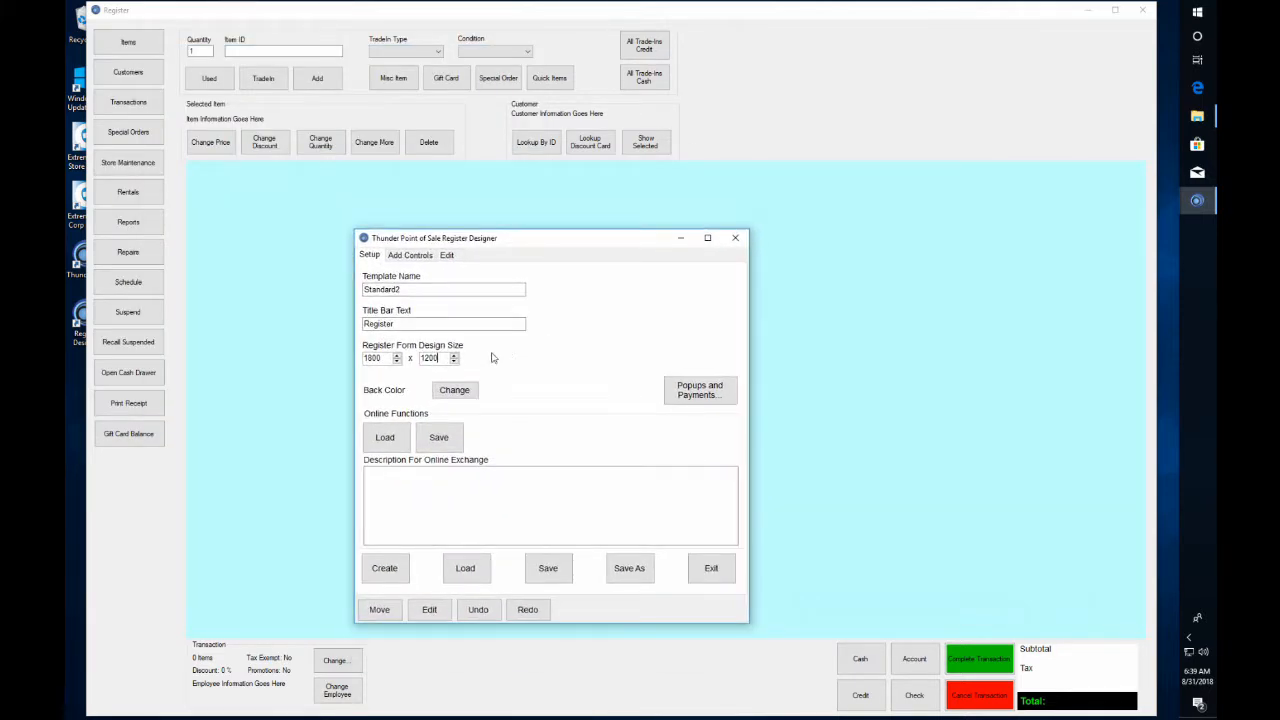
Set the register form's back color to a custom dark gray with red 60, green 60 and blue 60.
click(455, 391)
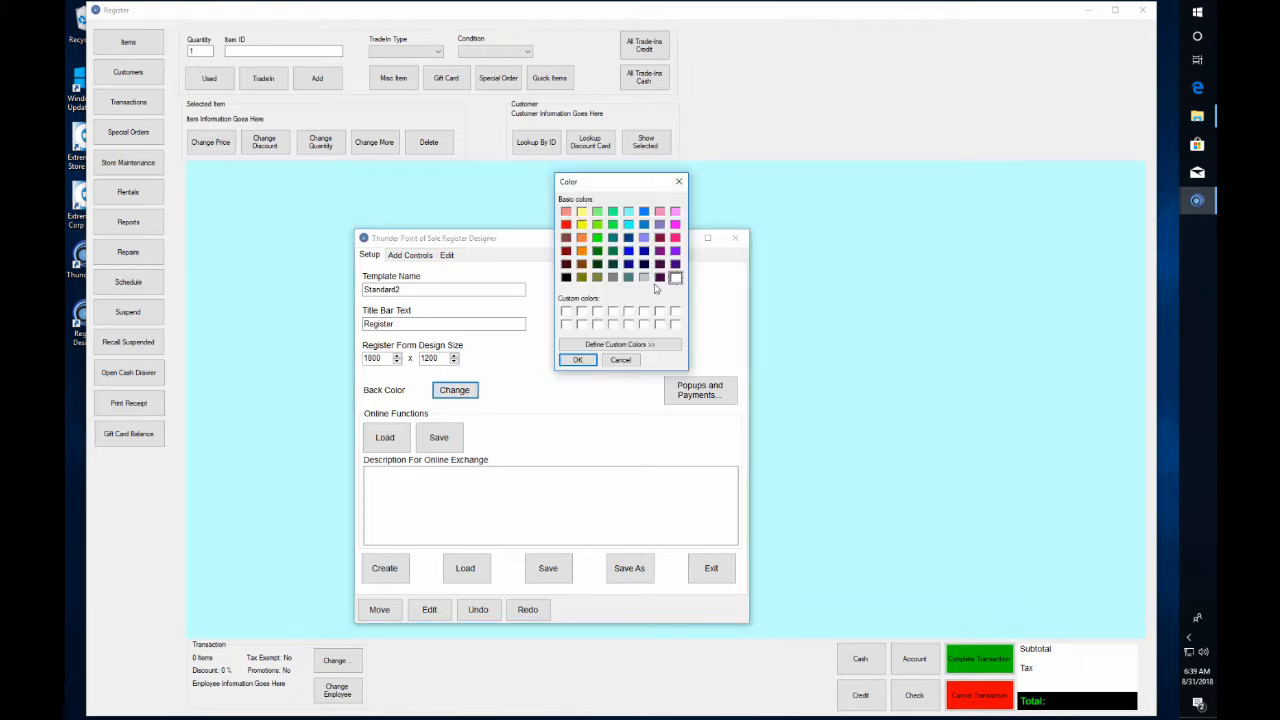
click(655, 345)
double_click(805, 318)
text(6)
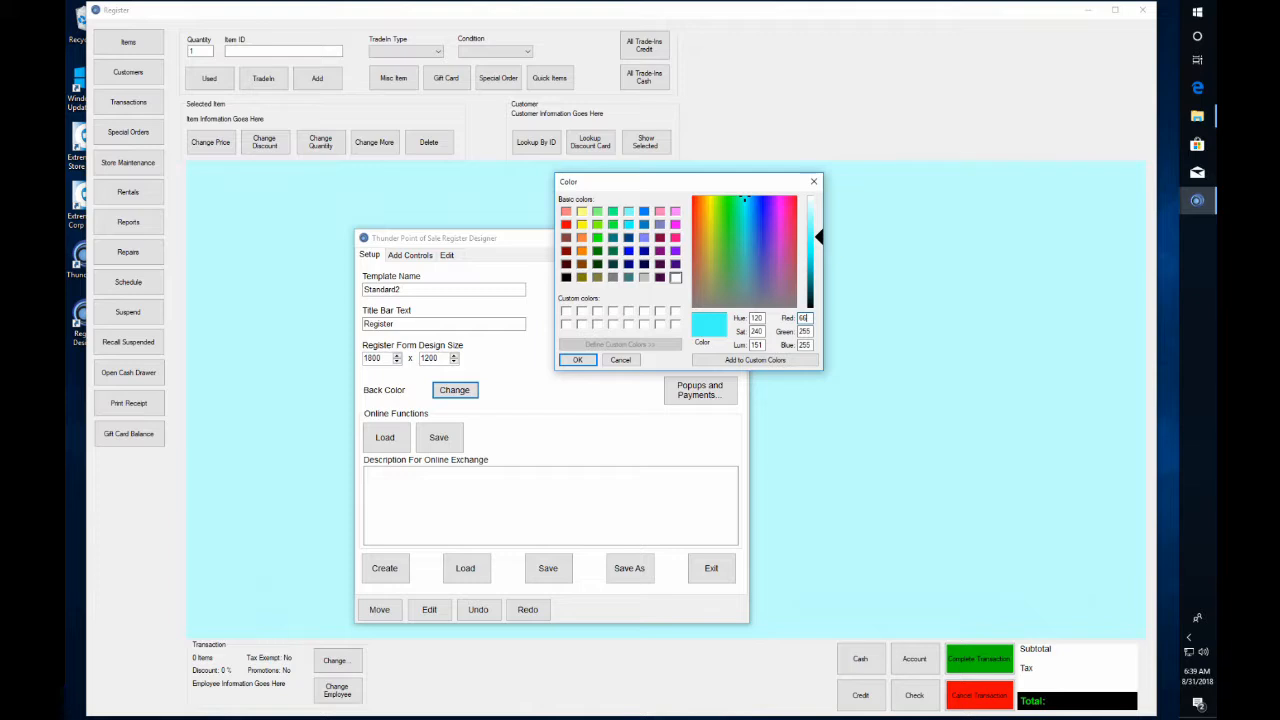
text(0)
key(Tab)
text(60)
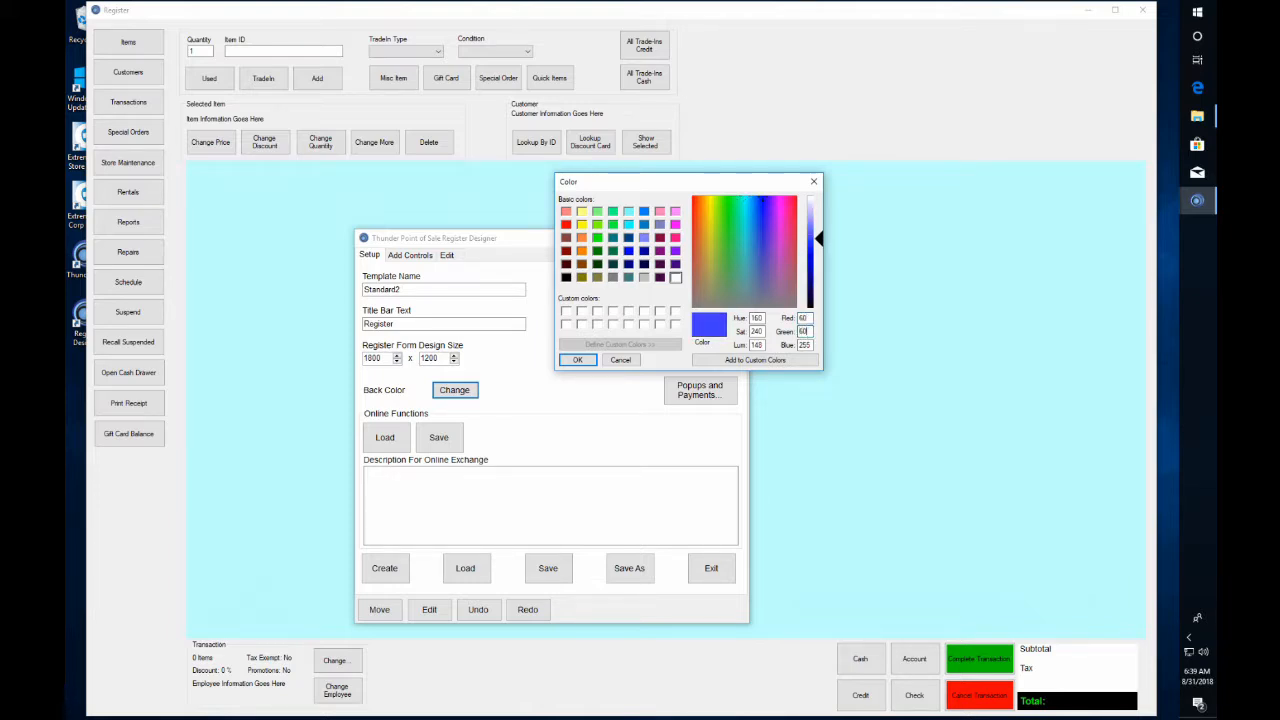
key(Tab)
text(60)
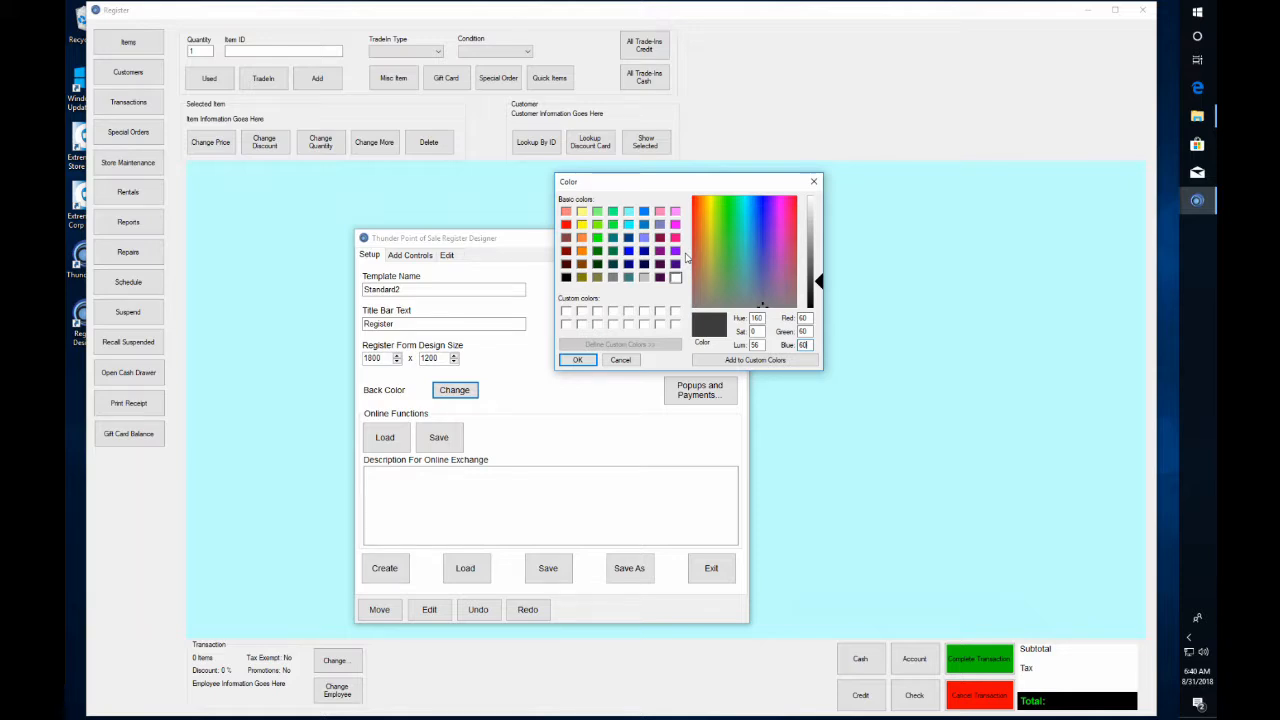
click(590, 362)
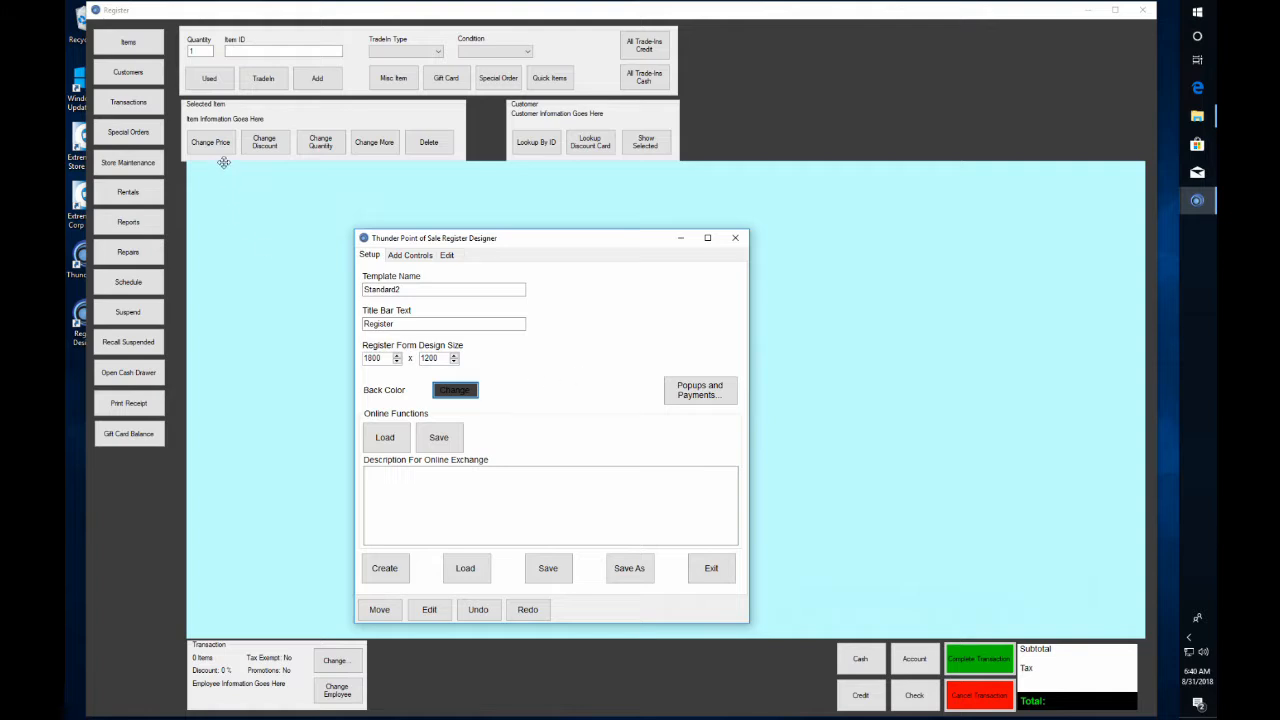
Edit the Items button and set its back color to a custom blue with red 93, green 138 and blue 199.
right_click(130, 43)
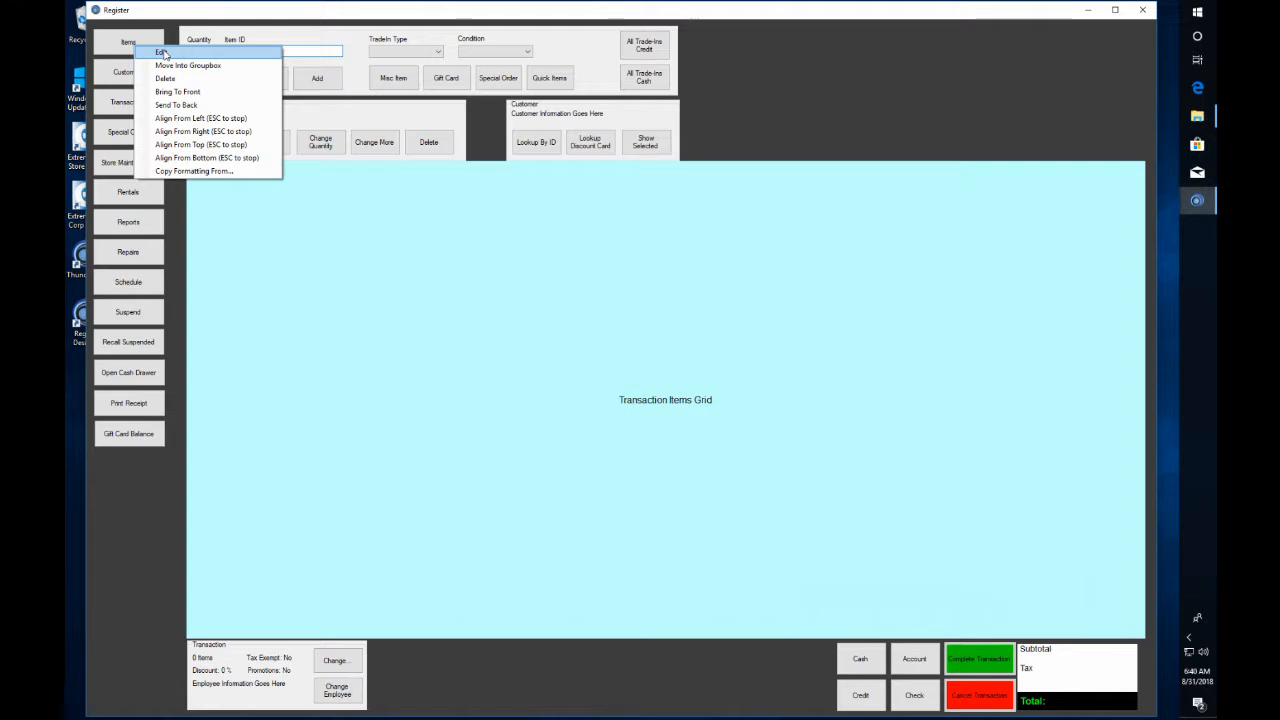
click(162, 52)
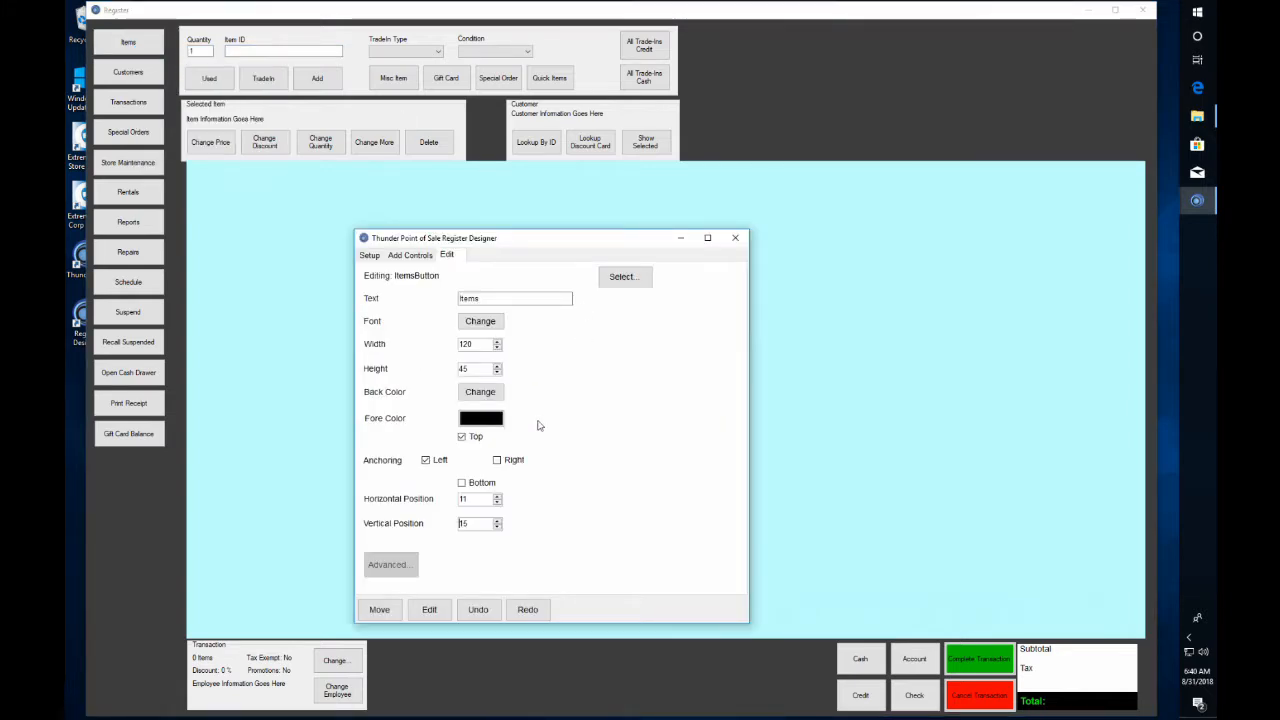
click(500, 399)
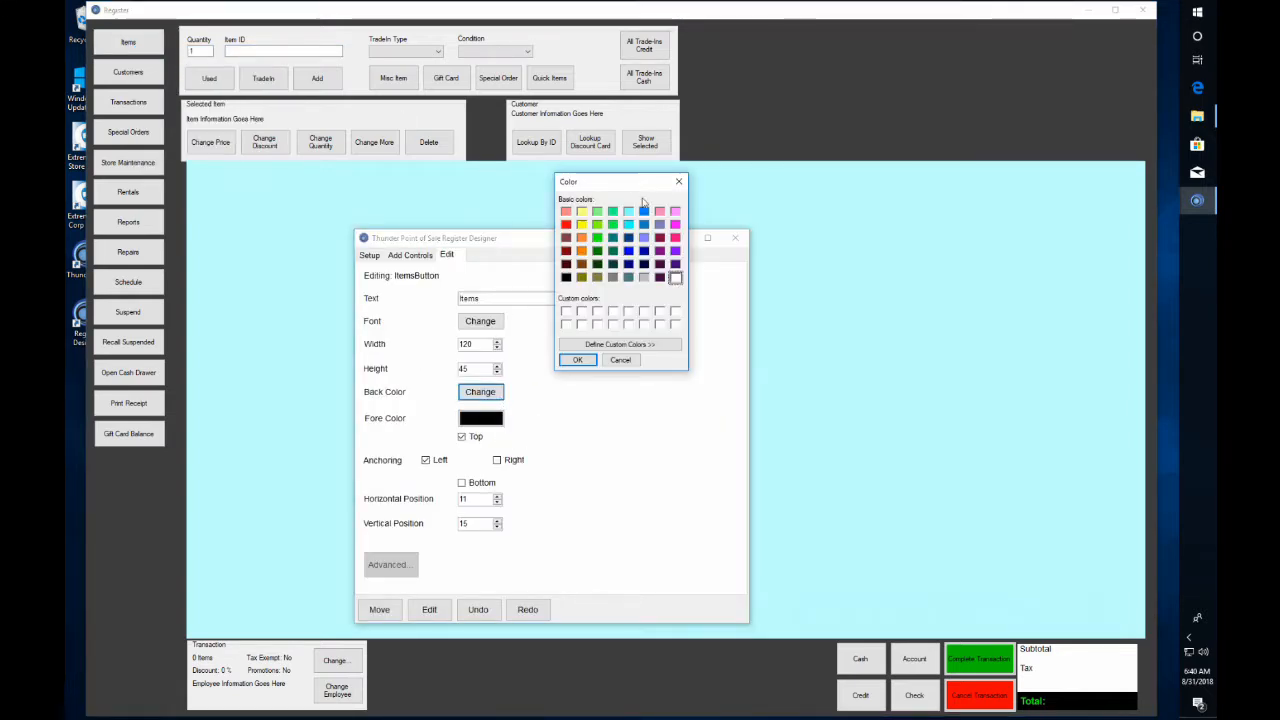
click(645, 344)
double_click(806, 318)
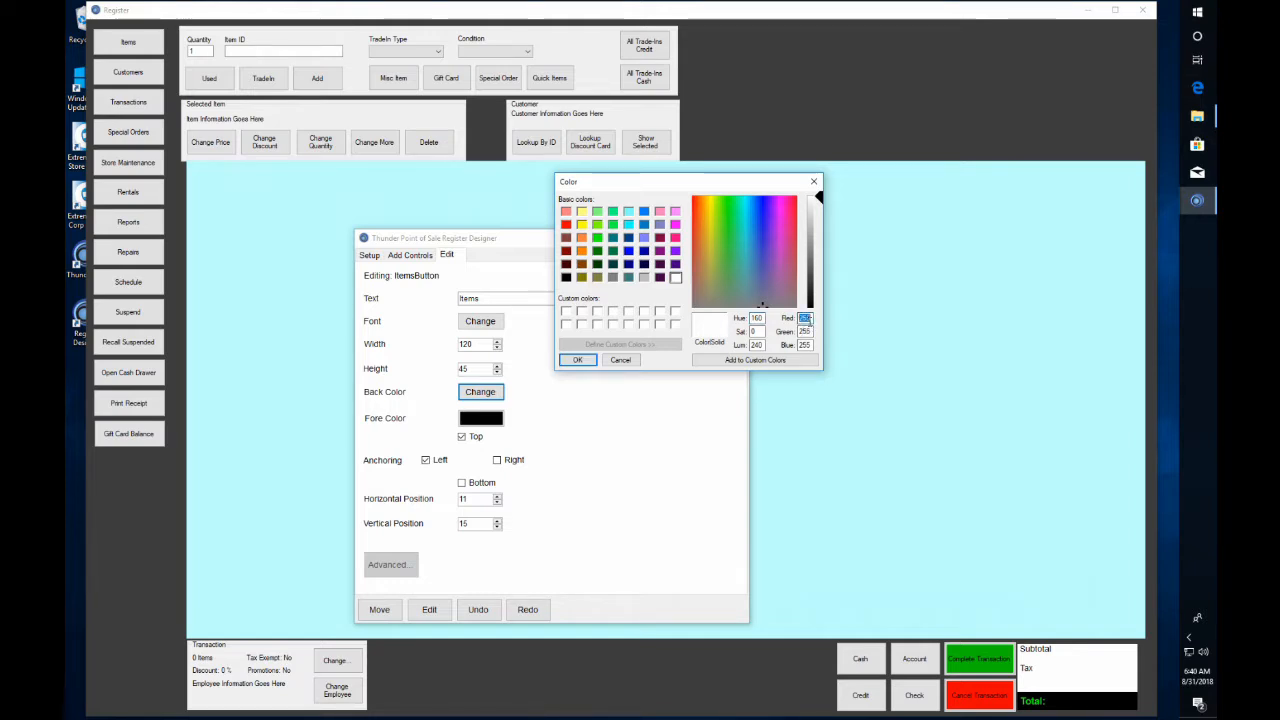
text(93)
key(Tab)
text(138)
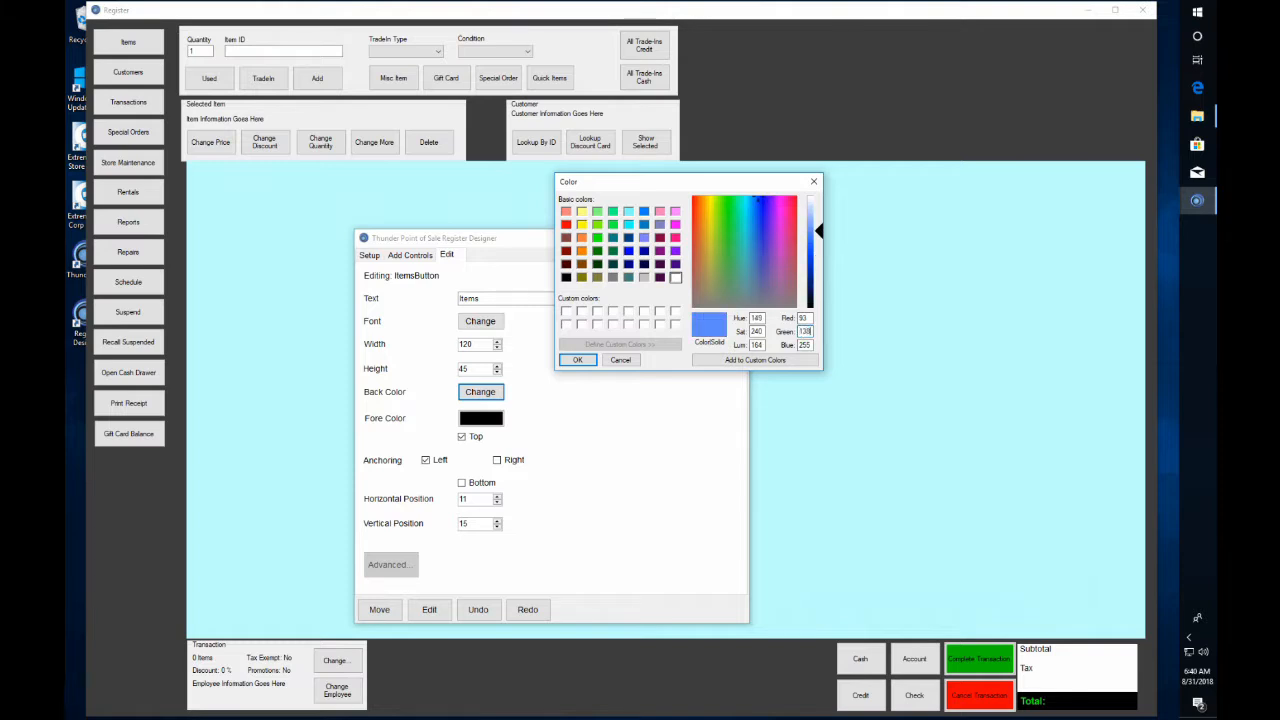
double_click(805, 344)
text(199)
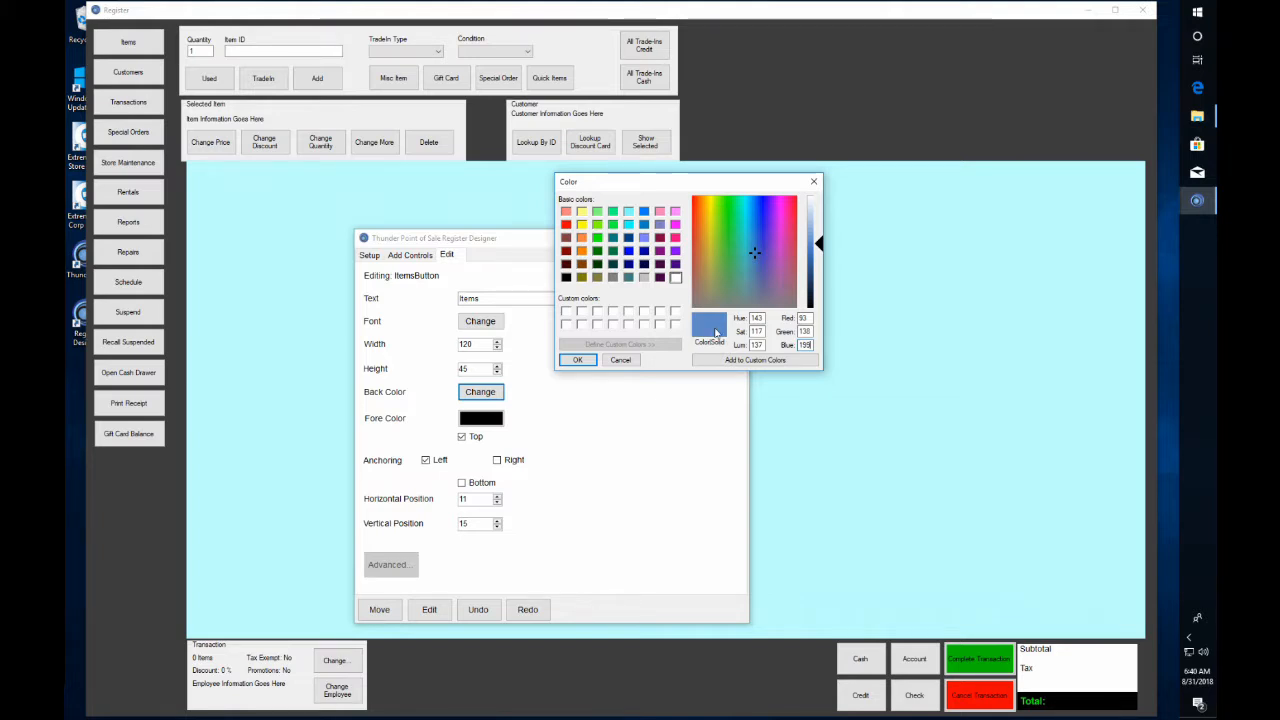
click(578, 361)
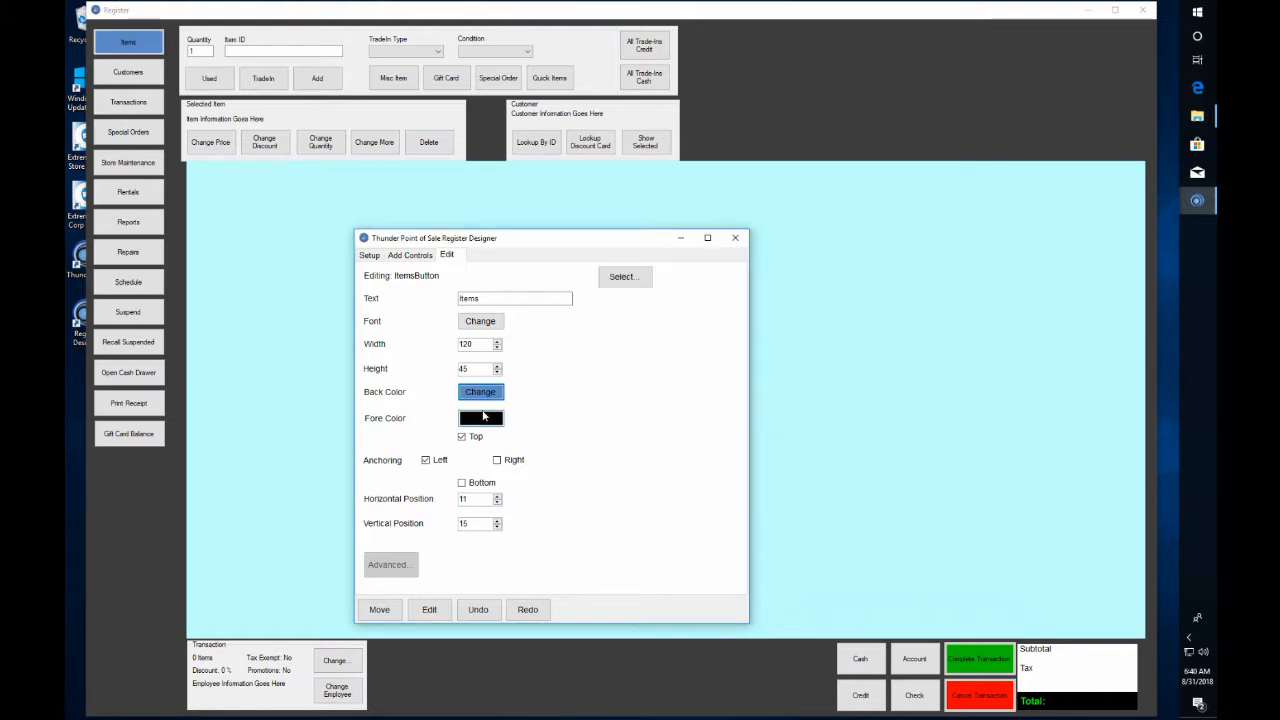
Set the Items button's fore color to white.
click(482, 417)
click(676, 278)
click(578, 360)
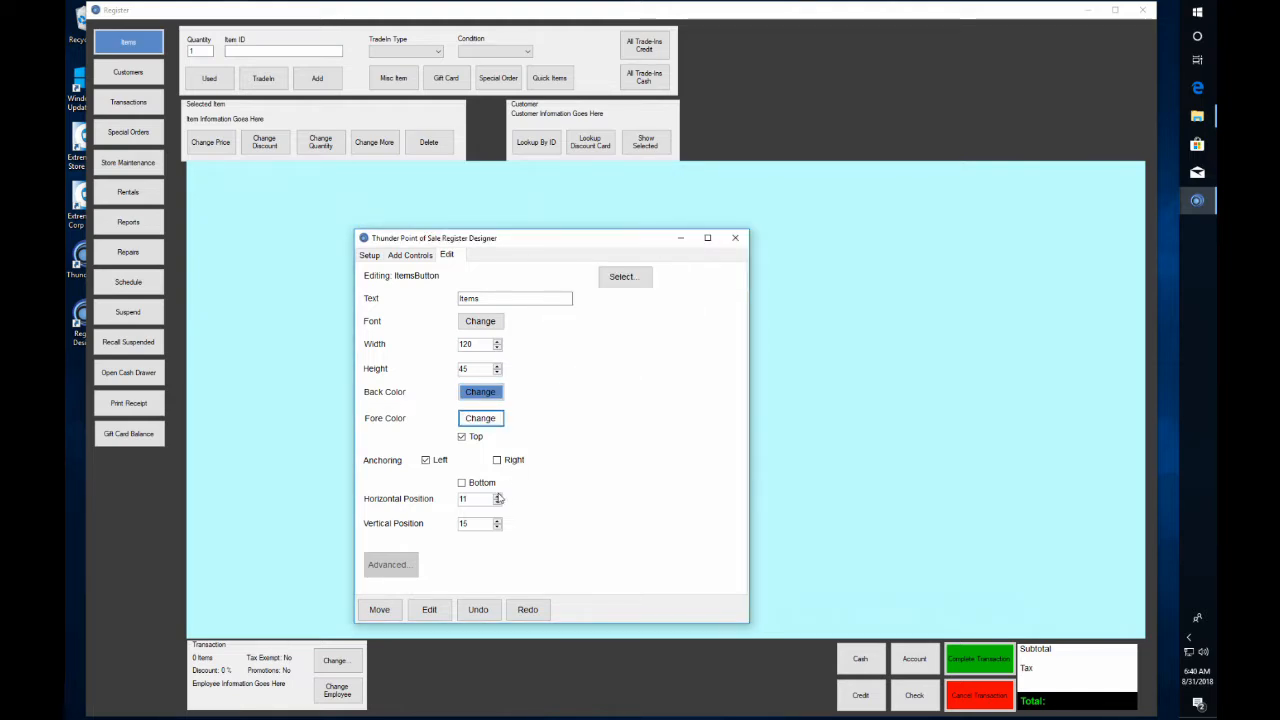
Change the Items button's font to Segoe UI Regular, size 14.
click(491, 324)
scroll(530, 250, down, 5)
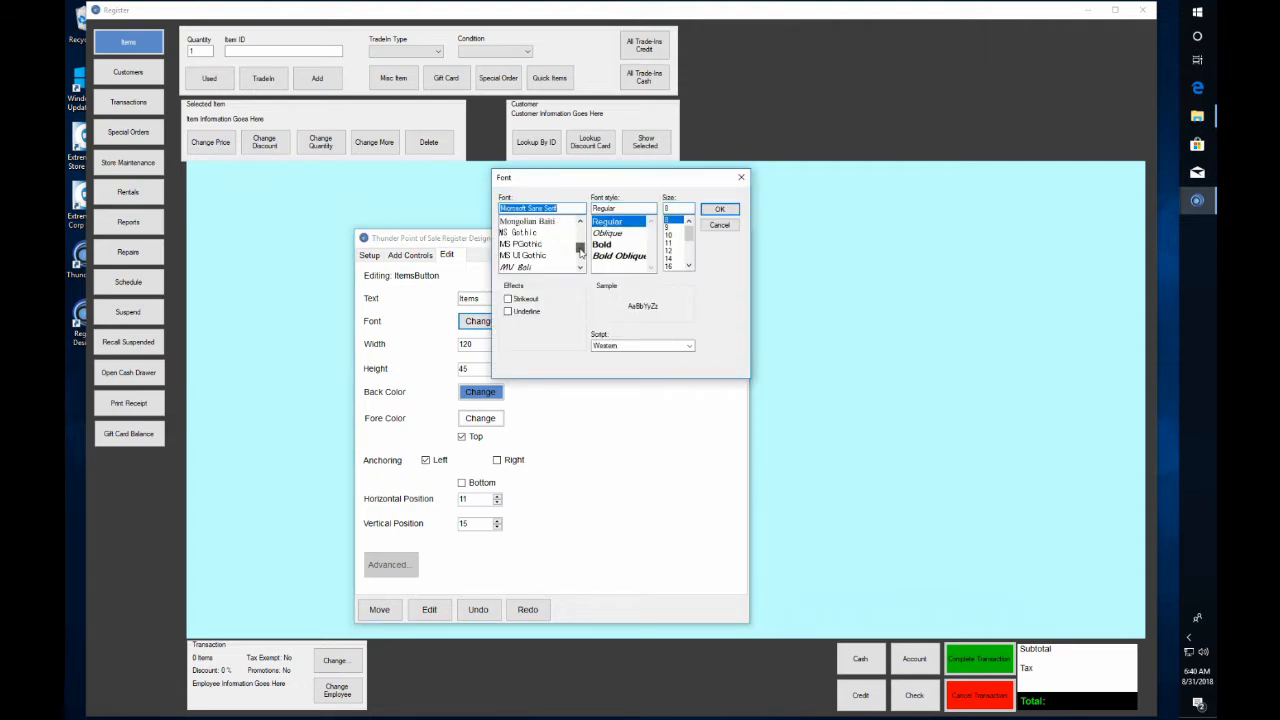
click(522, 245)
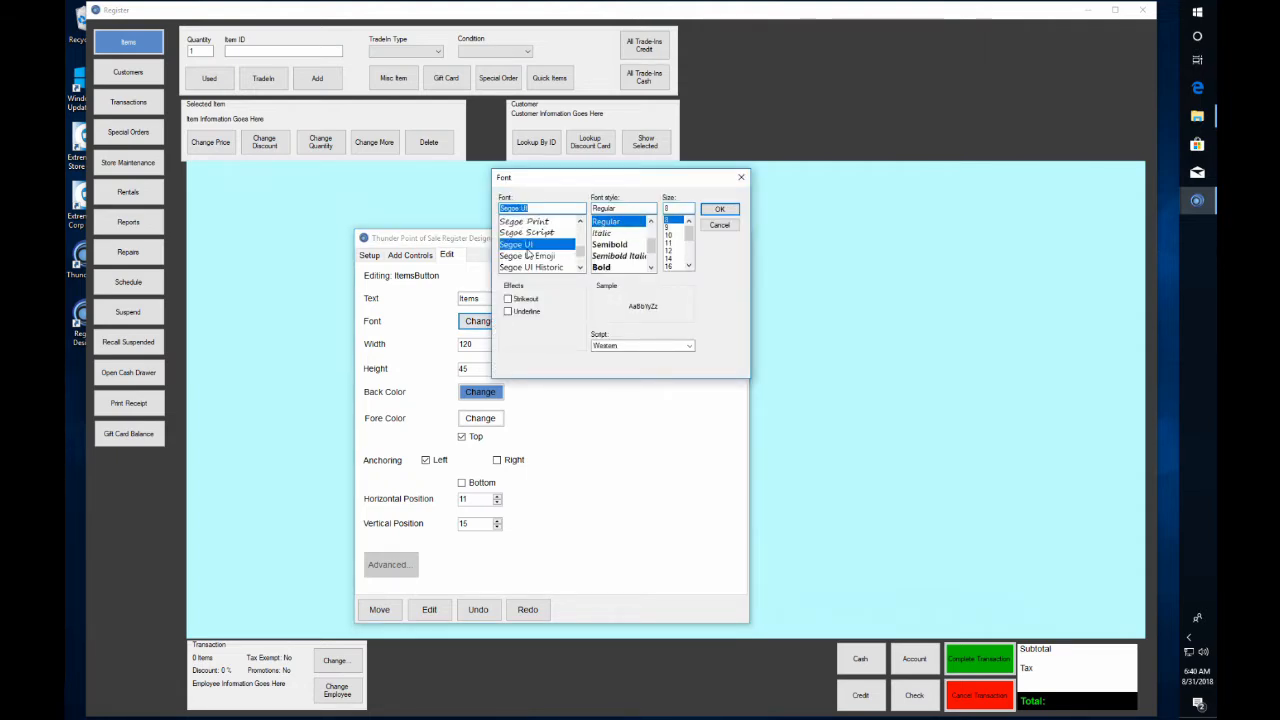
click(674, 251)
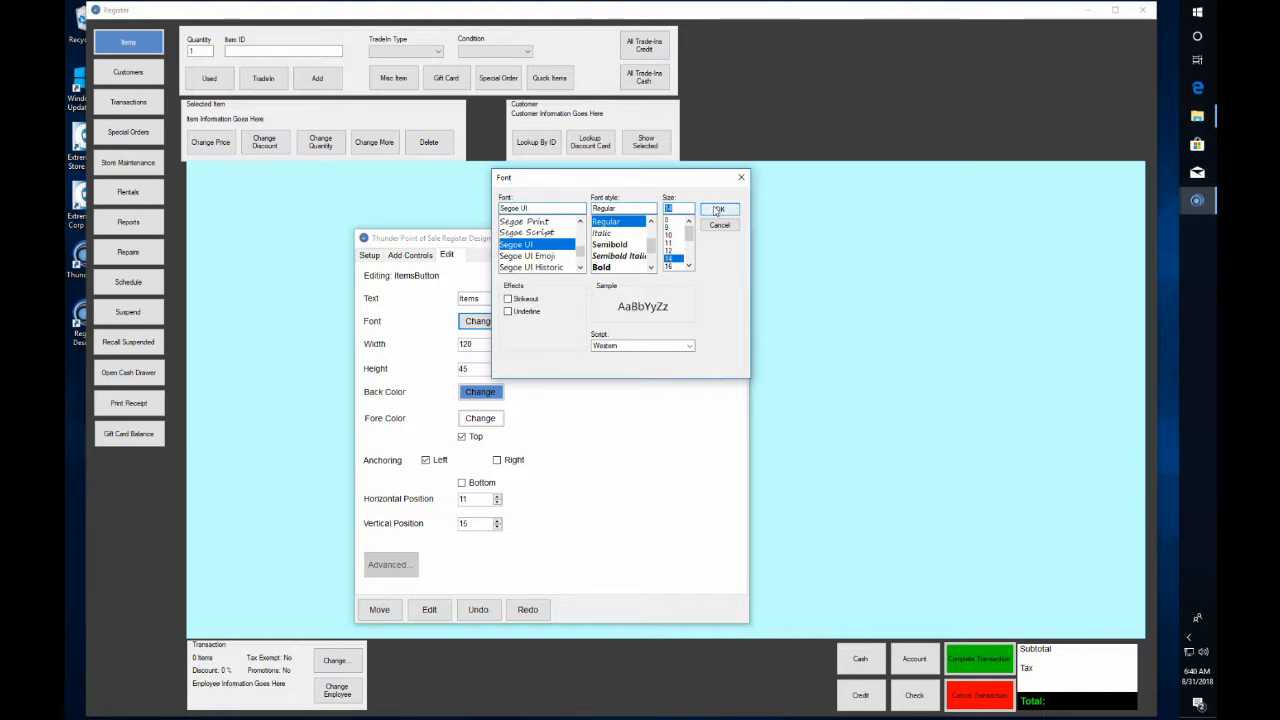
click(719, 209)
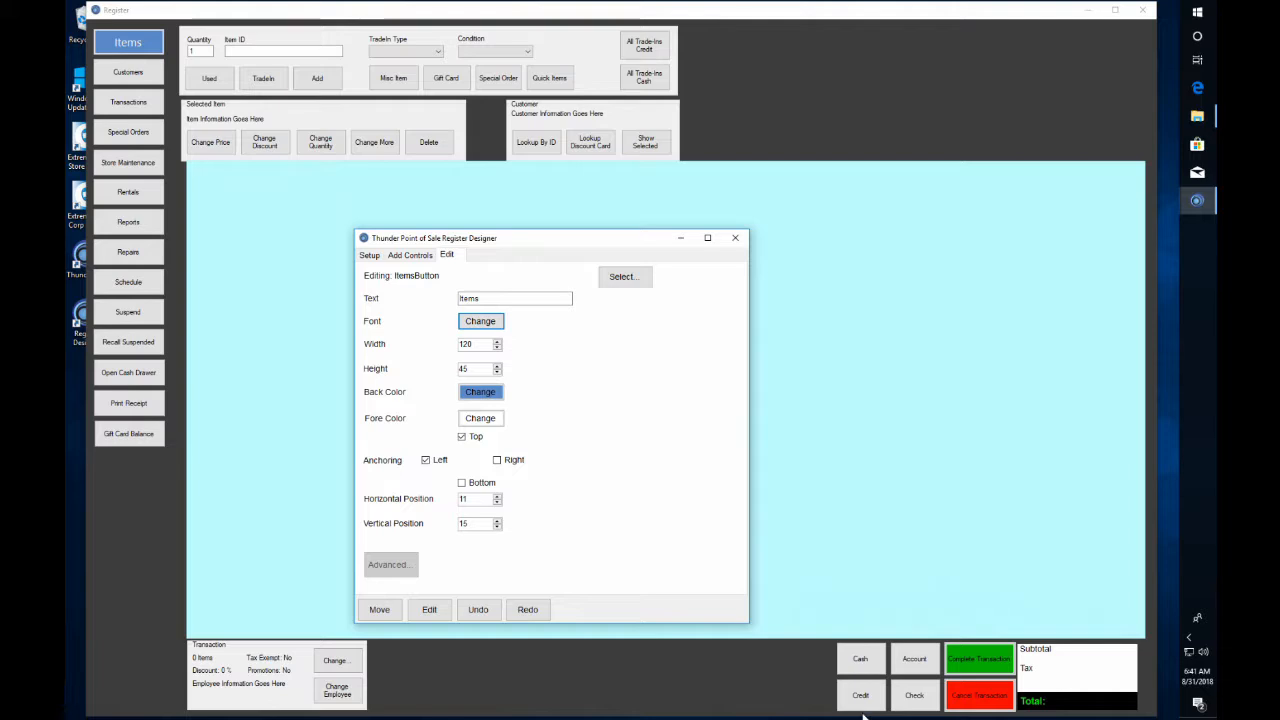
Delete the Cash, Account, Credit and Check payment buttons from the register form.
click(754, 681)
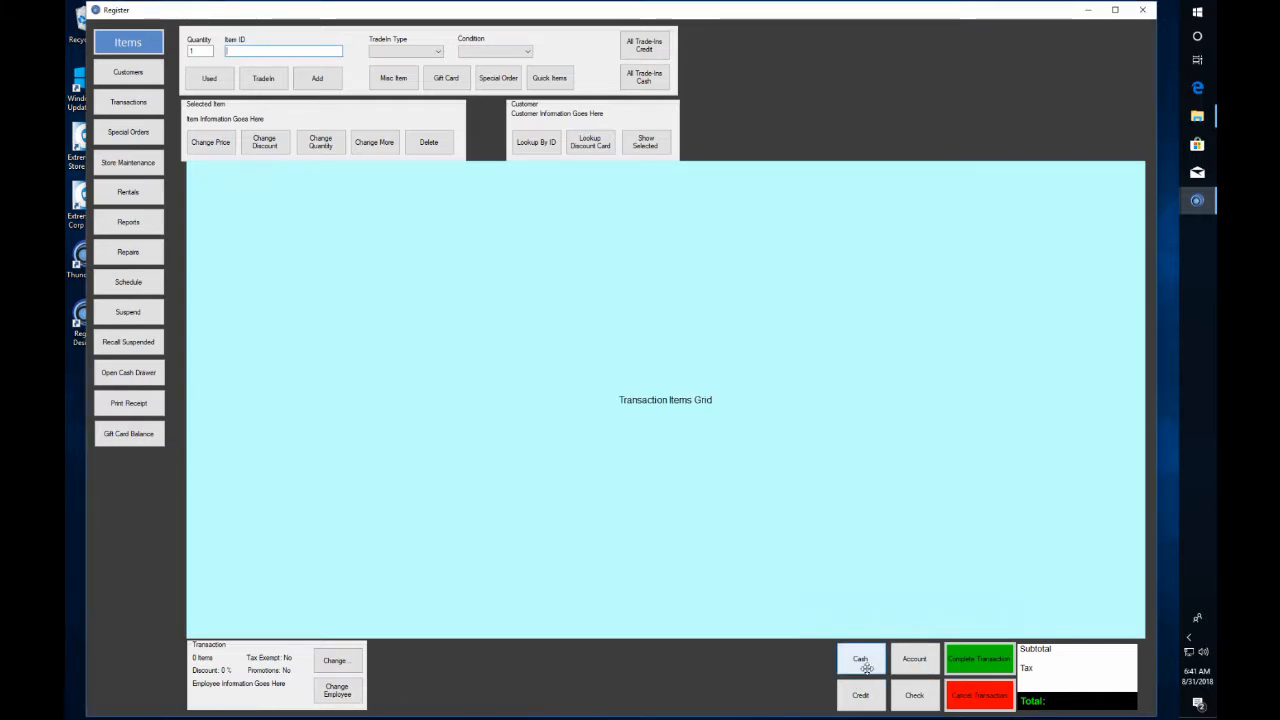
right_click(862, 660)
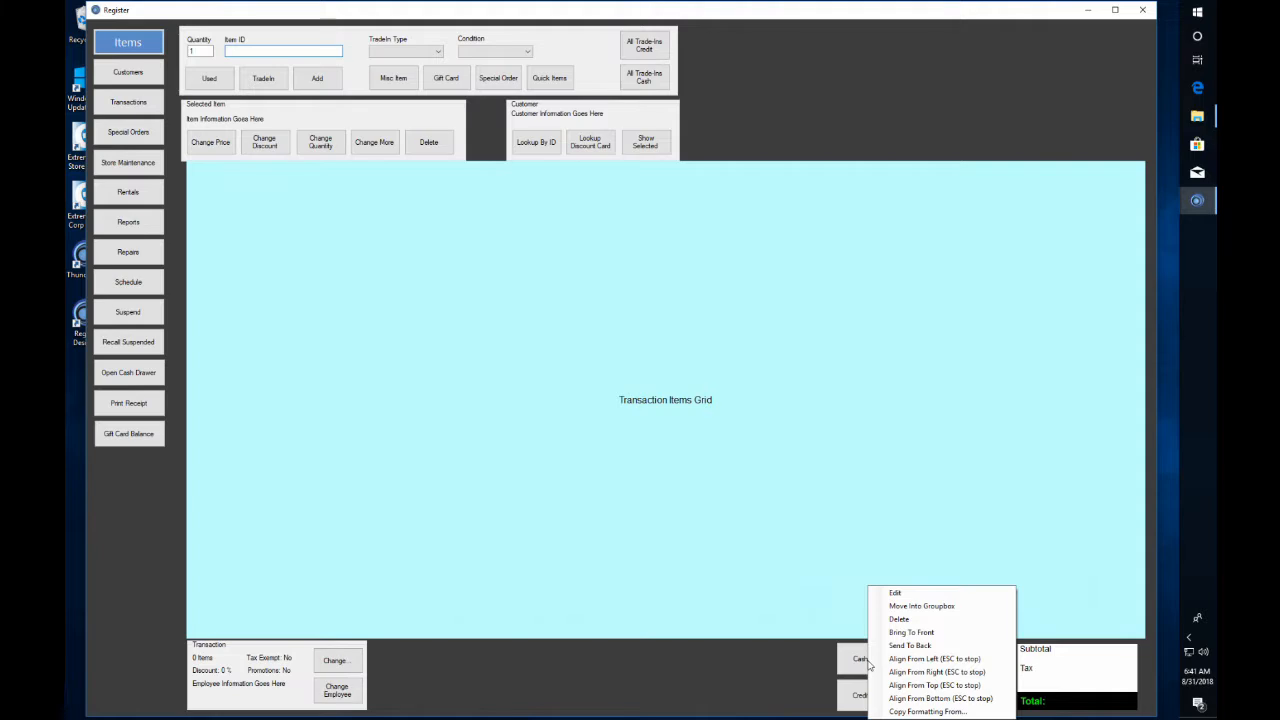
click(905, 618)
right_click(902, 658)
click(925, 617)
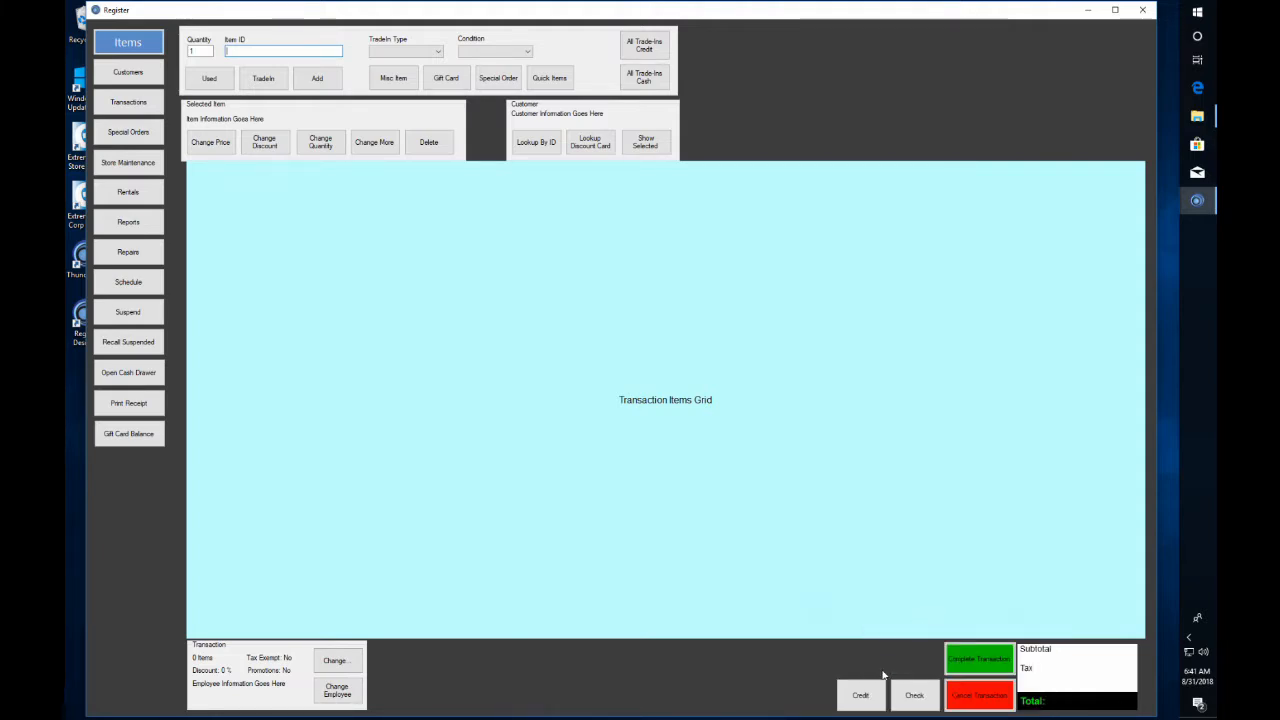
right_click(868, 691)
click(904, 620)
right_click(915, 694)
click(943, 619)
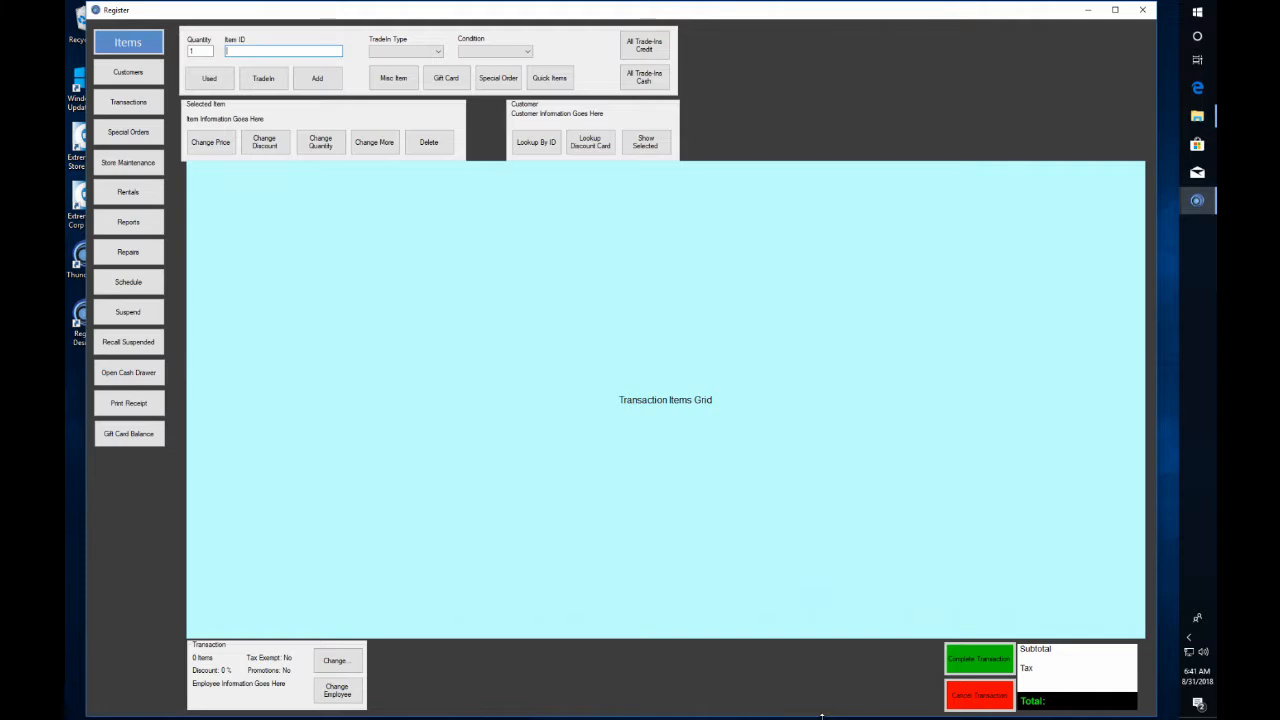
Copy the Items button's formatting to every other button in its column, from Customers down to Gift Card Balance.
right_click(129, 44)
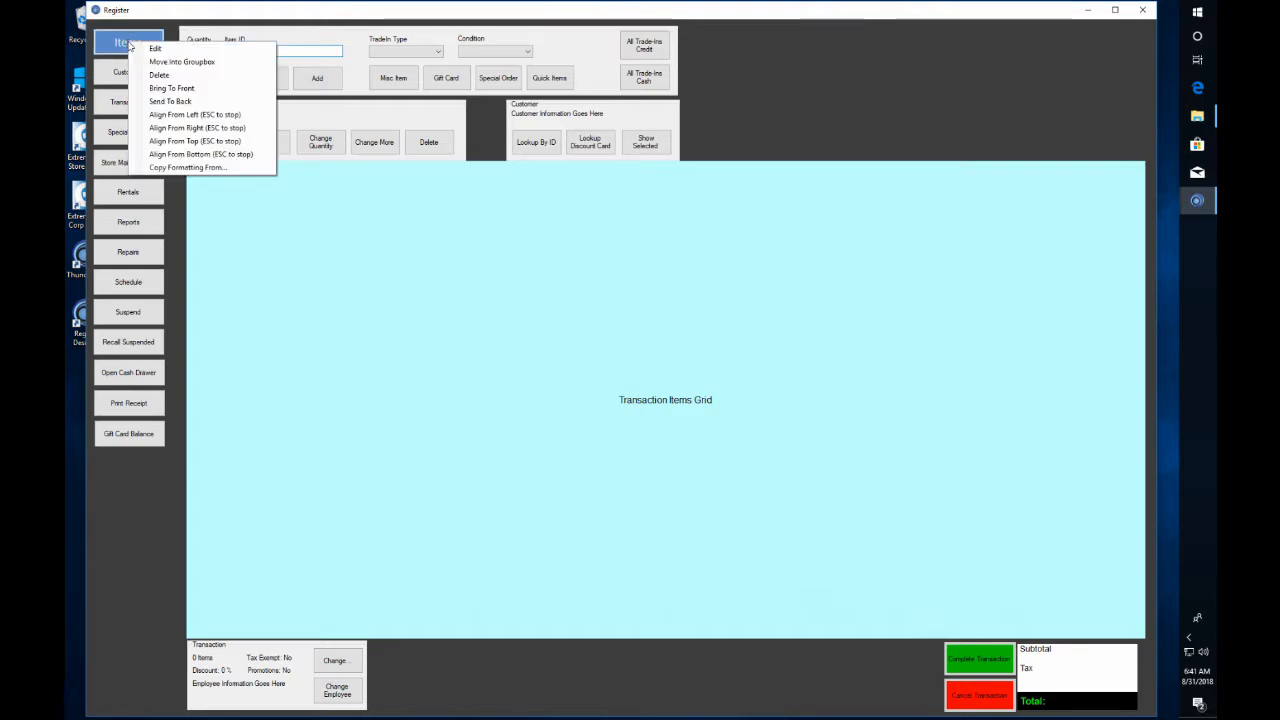
click(189, 168)
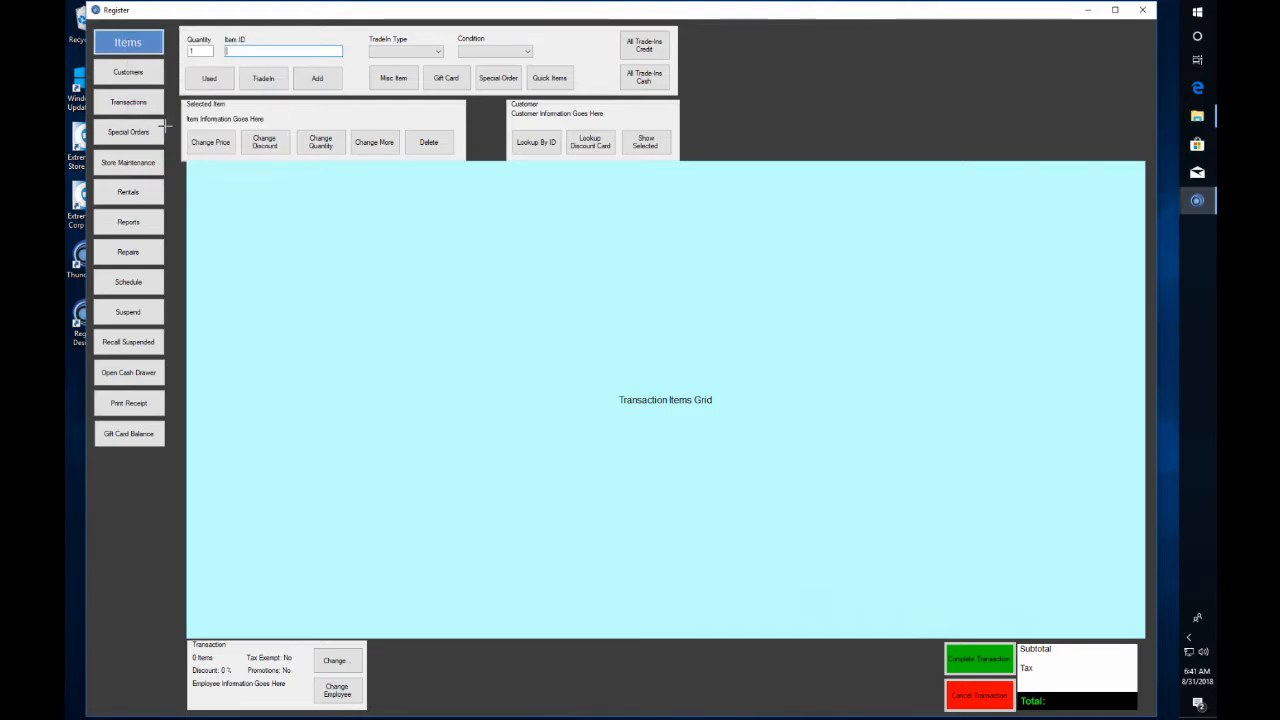
click(128, 72)
click(128, 101)
click(130, 130)
click(128, 162)
click(128, 192)
click(129, 225)
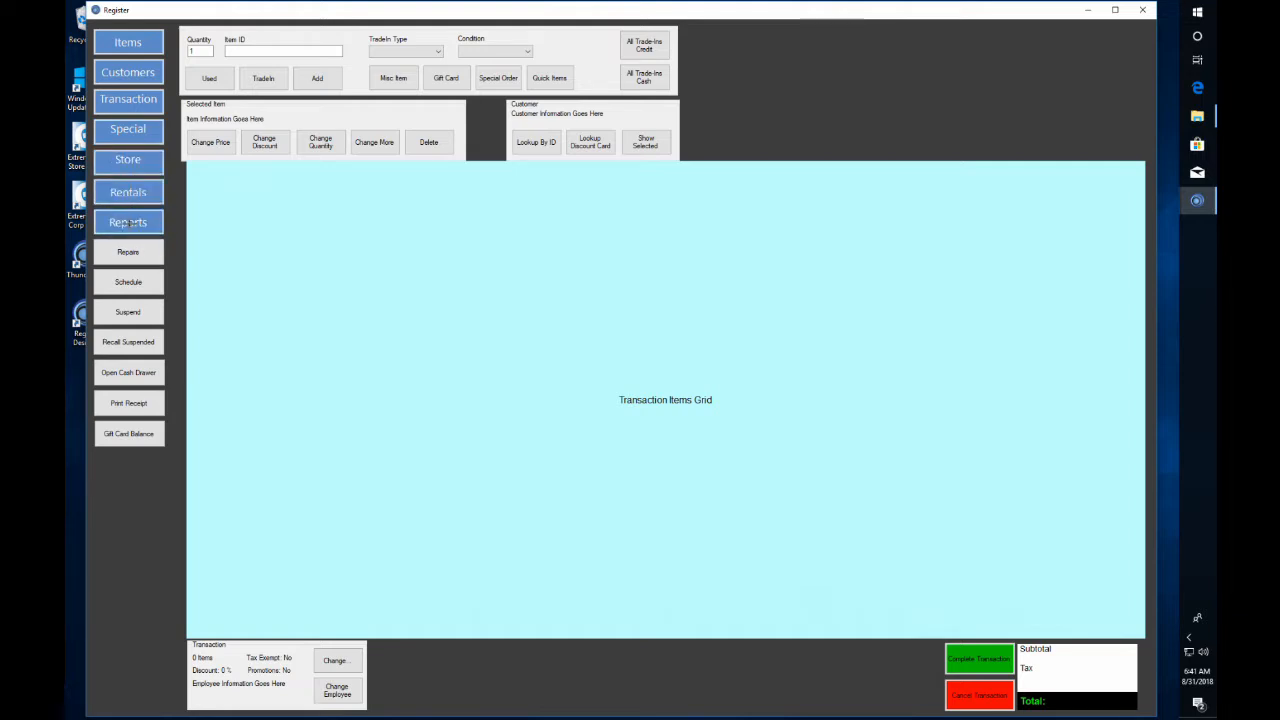
click(128, 253)
click(128, 284)
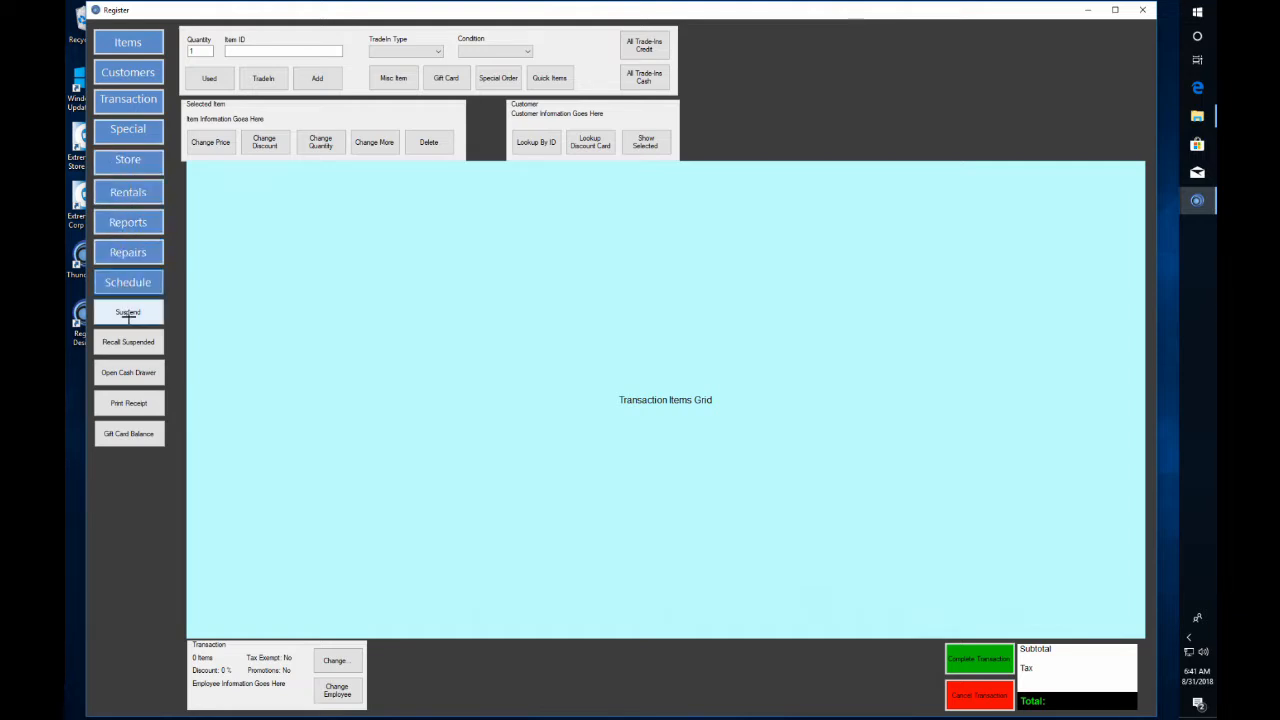
click(128, 312)
click(128, 340)
click(126, 370)
click(128, 405)
click(133, 433)
Apply the copied Items formatting to the Transaction group's two Change buttons and to the Complete Transaction and Cancel Transaction buttons.
click(333, 661)
click(338, 690)
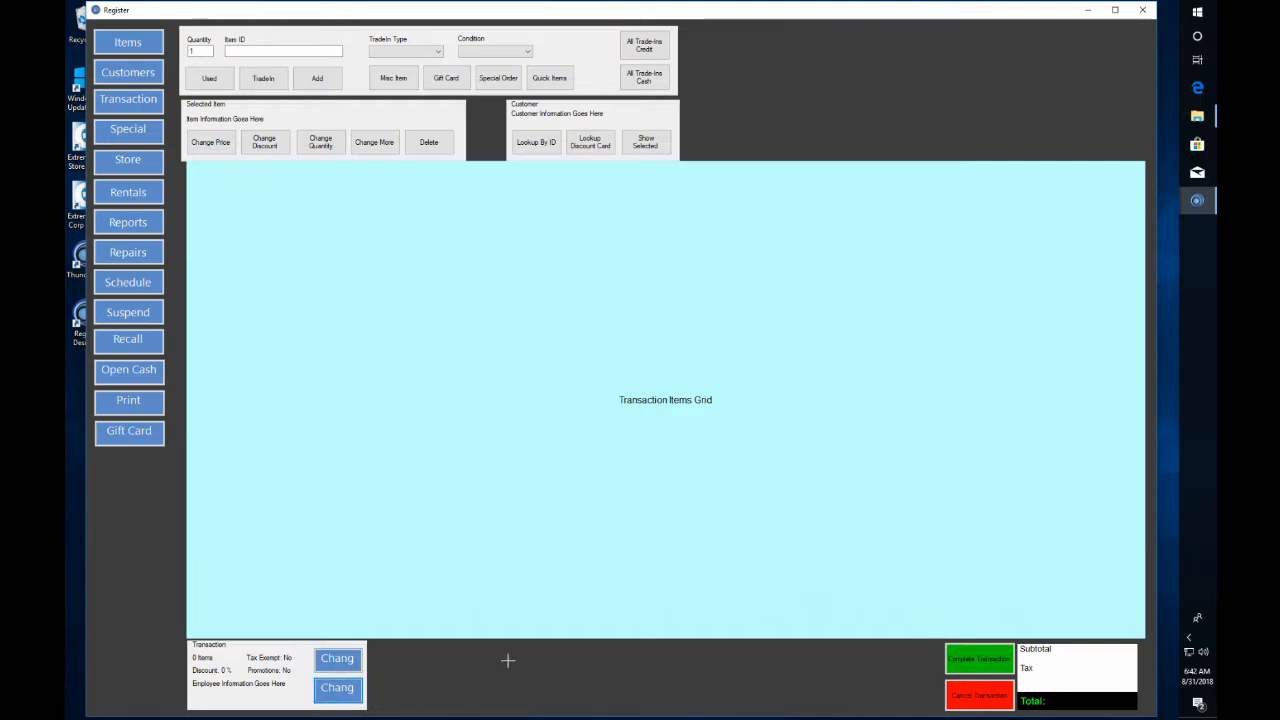
click(976, 657)
click(977, 692)
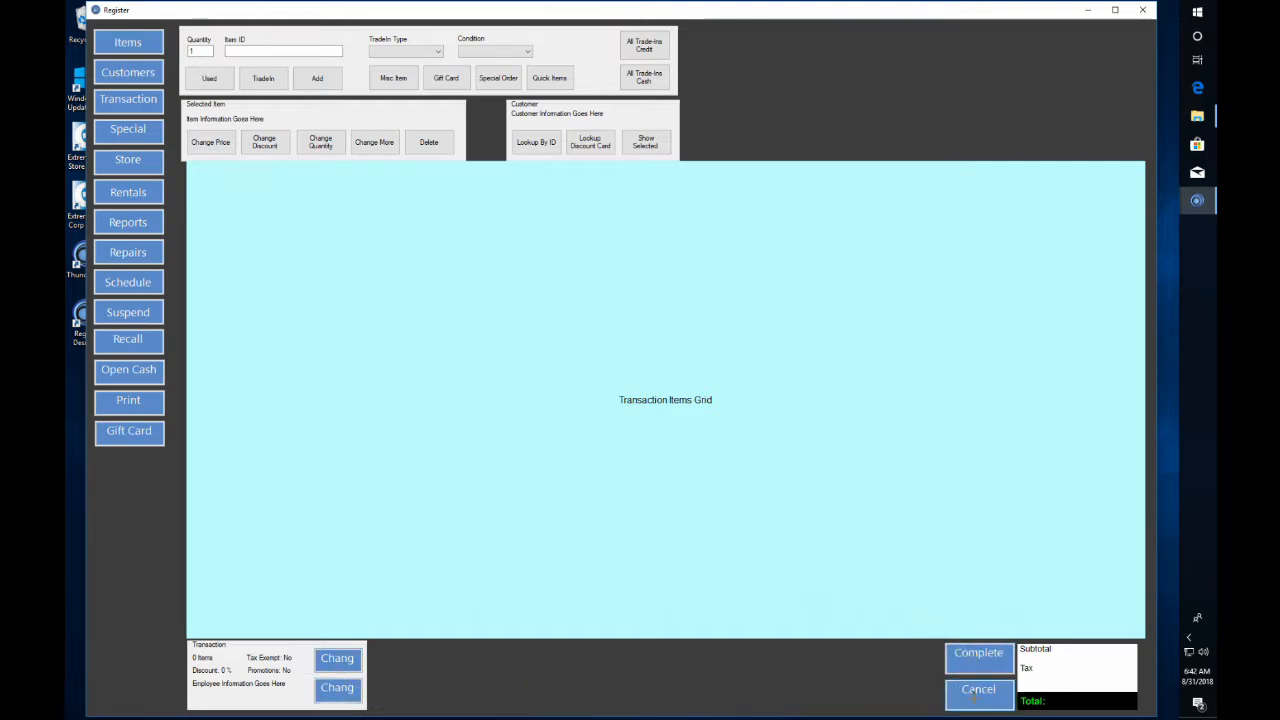
Apply the copied Items formatting to the Used, TradeIn and Add buttons and to the five buttons in the Selected Item group.
click(209, 78)
click(263, 78)
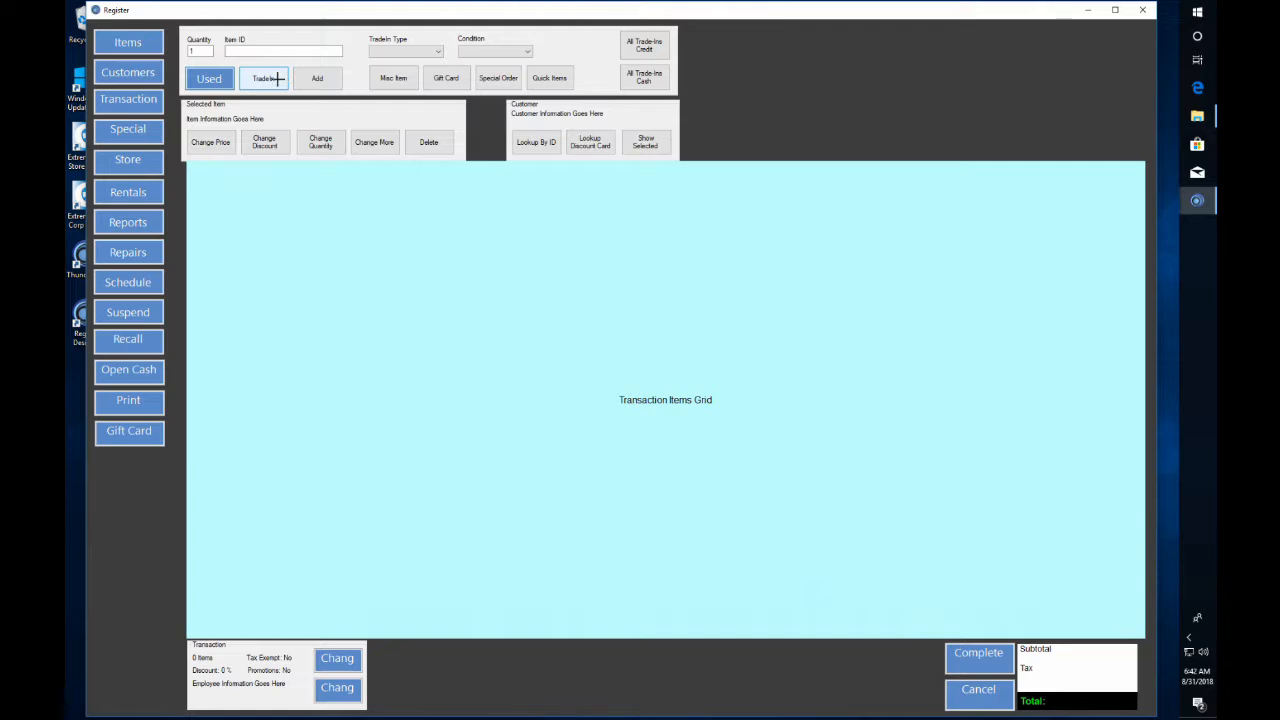
click(312, 78)
click(225, 142)
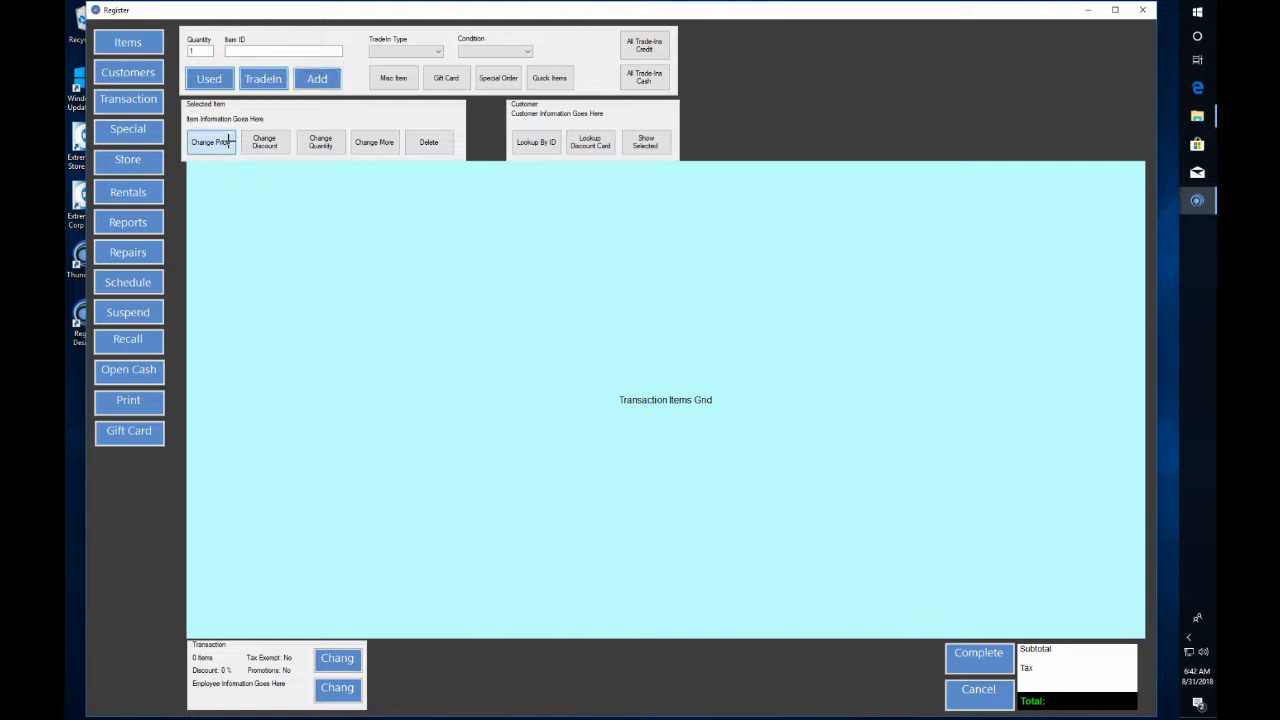
click(265, 142)
click(320, 142)
click(374, 142)
click(440, 143)
Apply the same formatting to the three Customer buttons, both All Trade-Ins buttons, and Quick Items, Special Order, Gift Card and Misc Item.
click(530, 141)
click(590, 141)
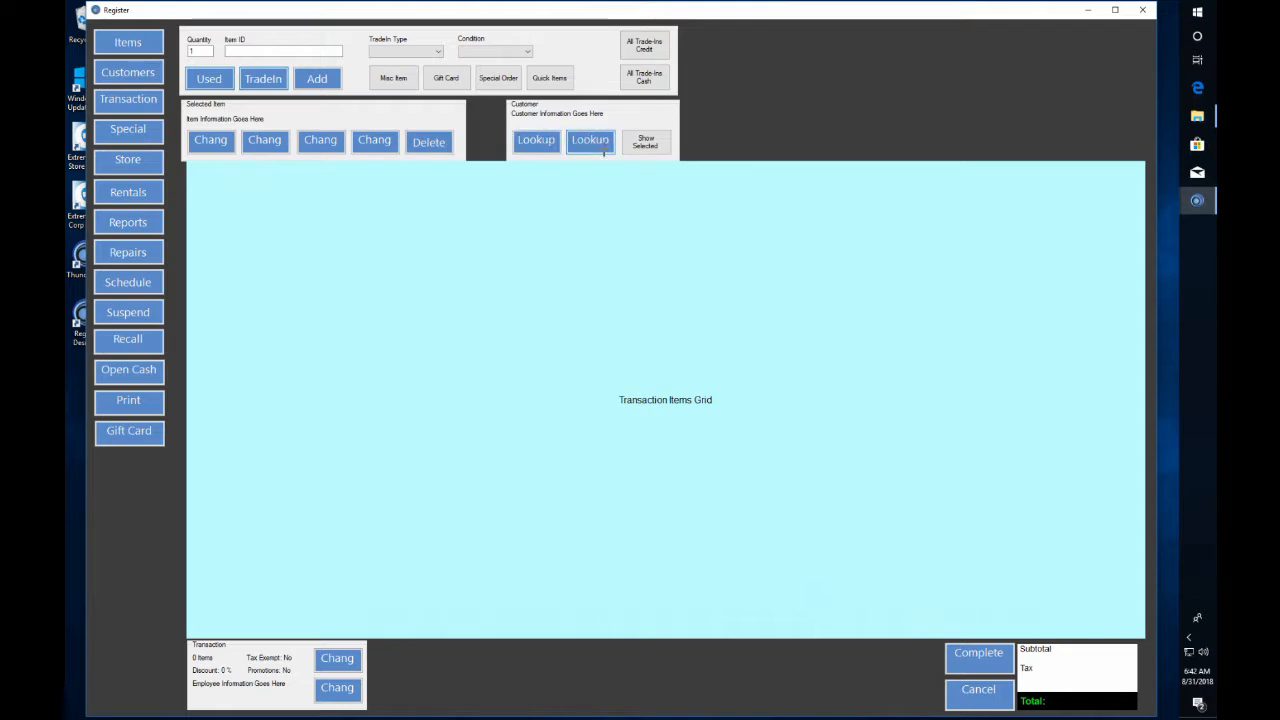
click(647, 142)
click(644, 76)
click(644, 44)
click(549, 77)
click(498, 77)
click(446, 77)
click(393, 77)
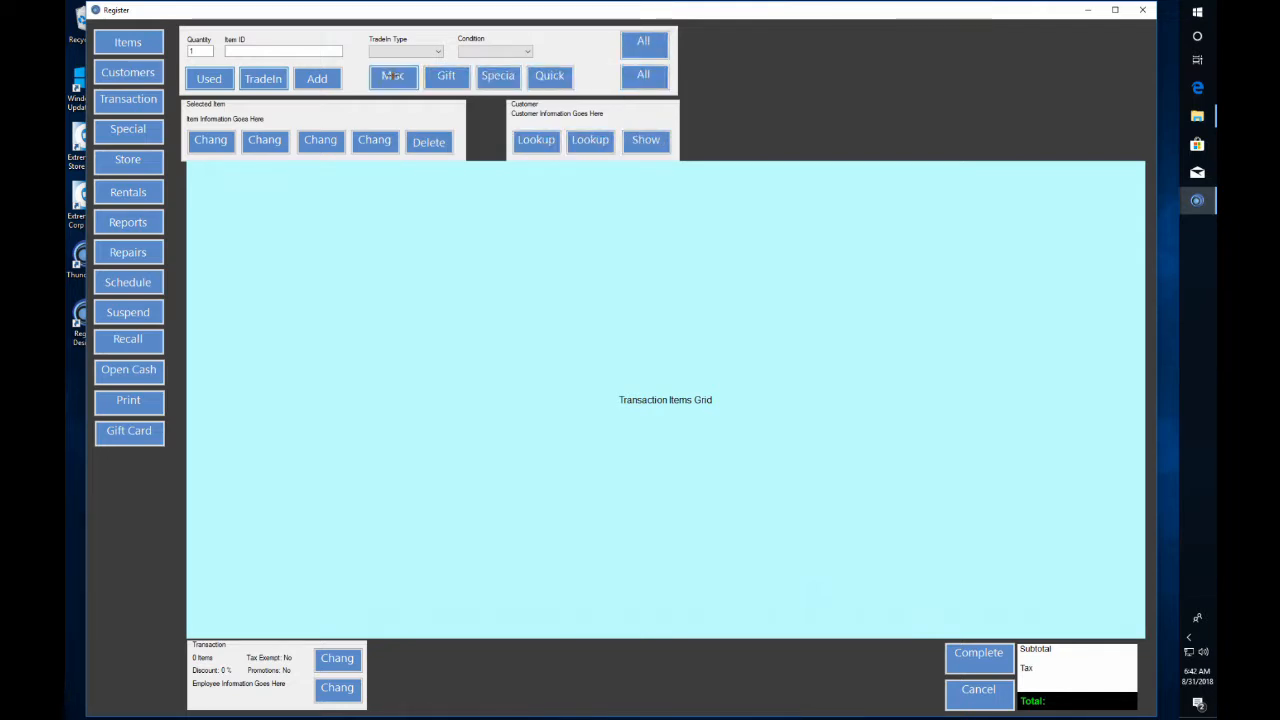
Apply the copied button formatting to the Condition and TradeIn Type drop-down lists.
click(489, 48)
click(411, 48)
click(410, 49)
click(410, 49)
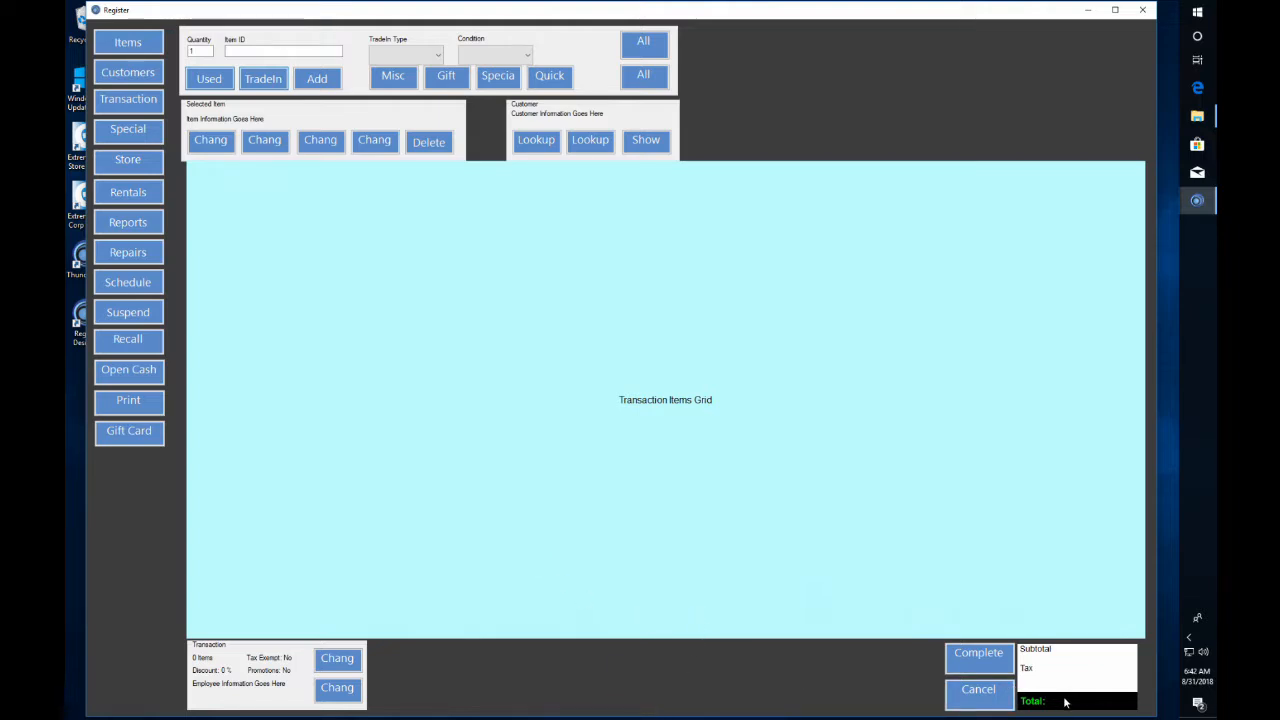
Delete the Subtotal, Tax and Total box from the register form.
right_click(1032, 702)
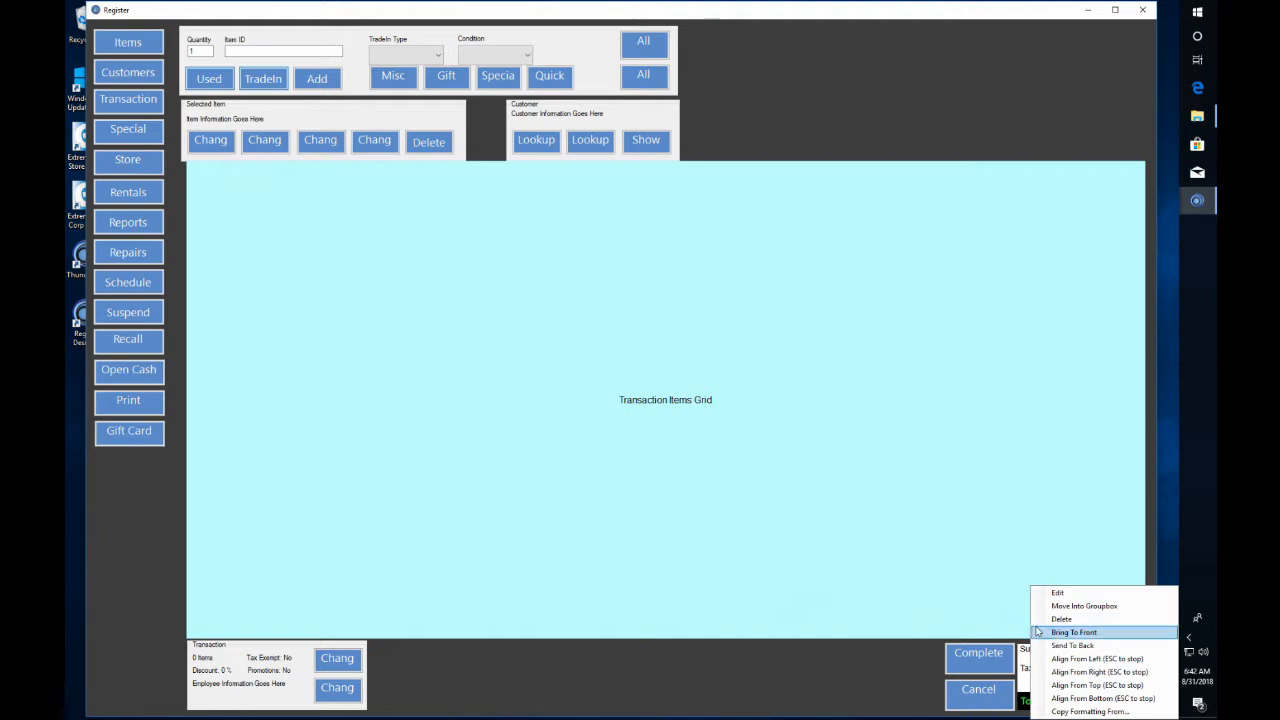
right_click(1025, 708)
click(841, 700)
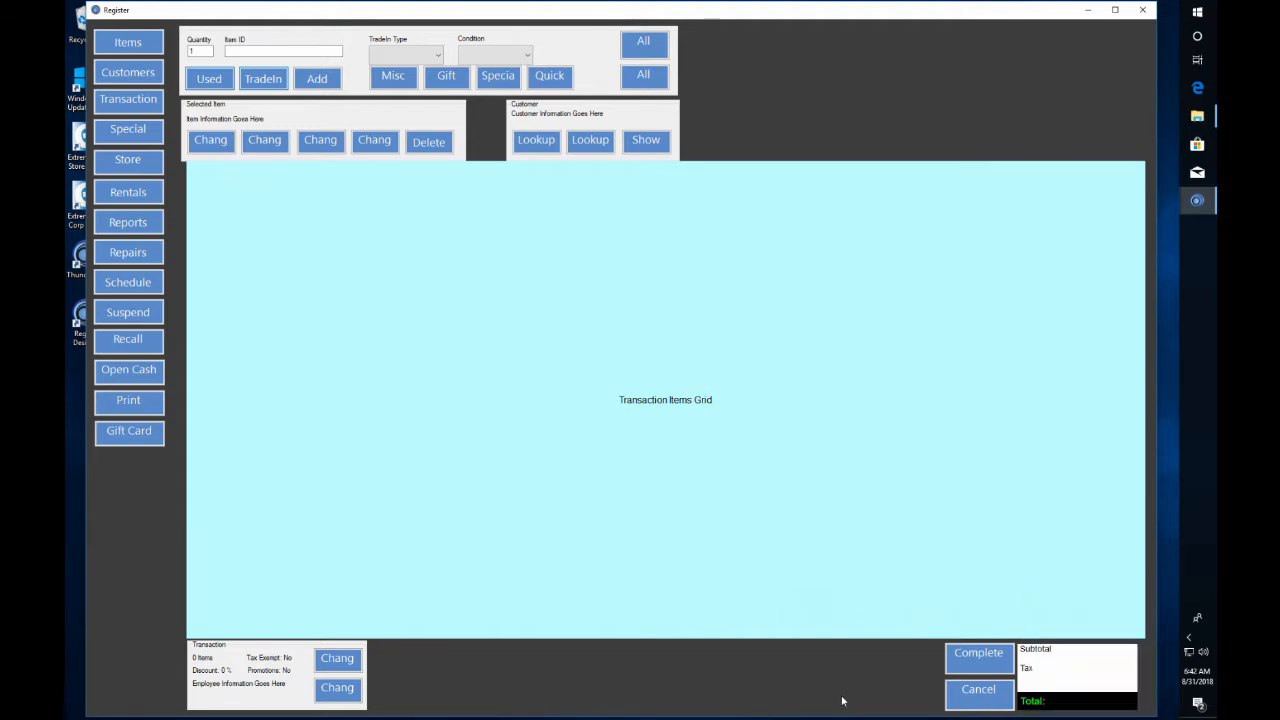
right_click(1084, 706)
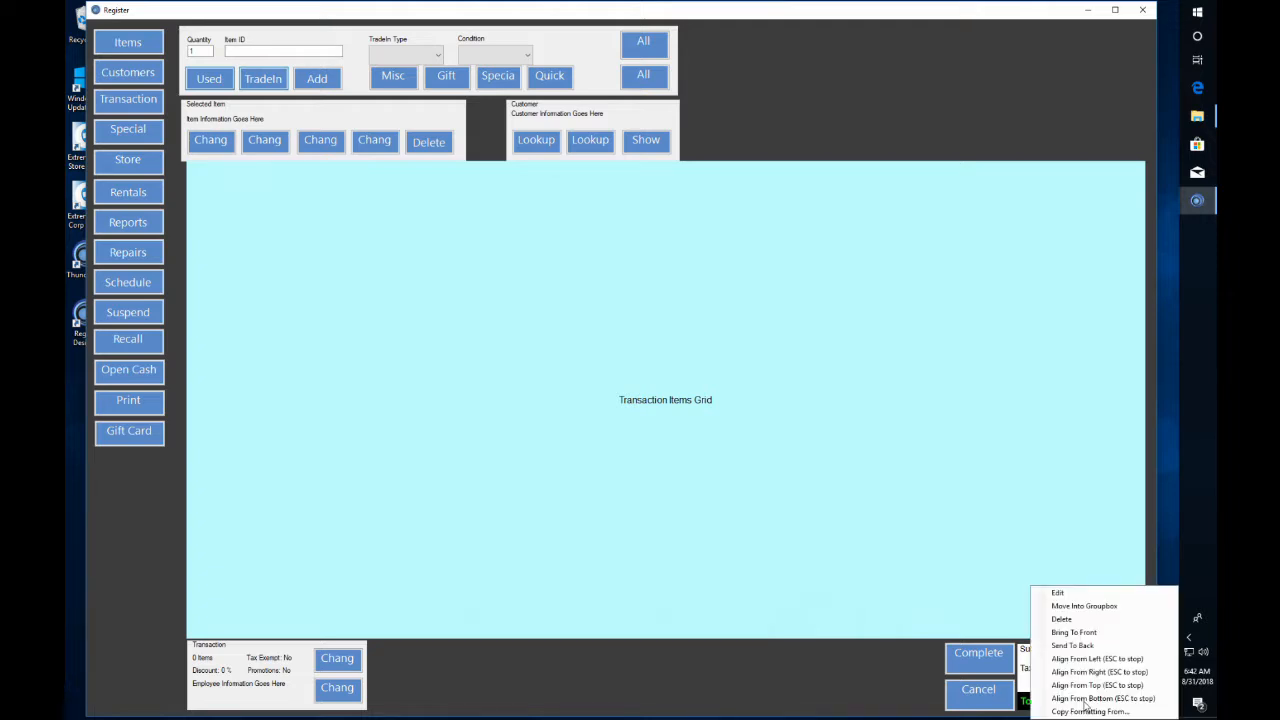
click(1051, 622)
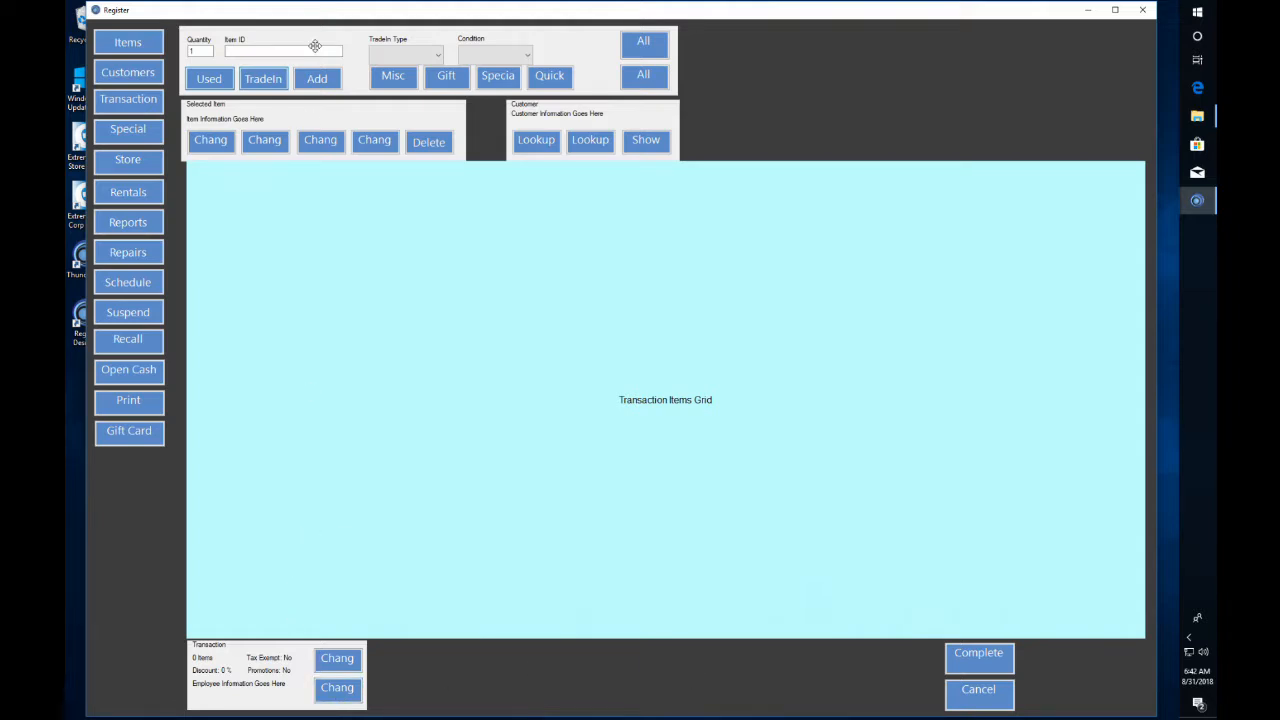
Set the back color of the group box around the item entry controls to RGB 60, 60, 60.
right_click(349, 40)
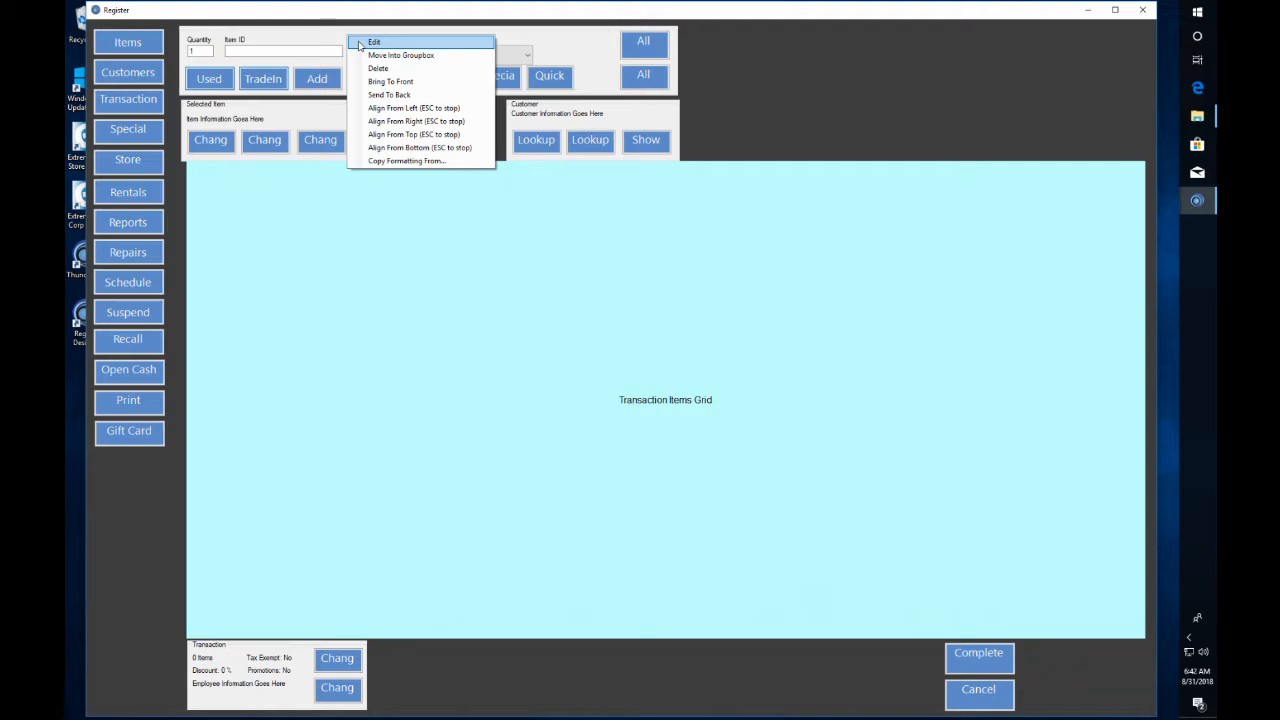
click(373, 42)
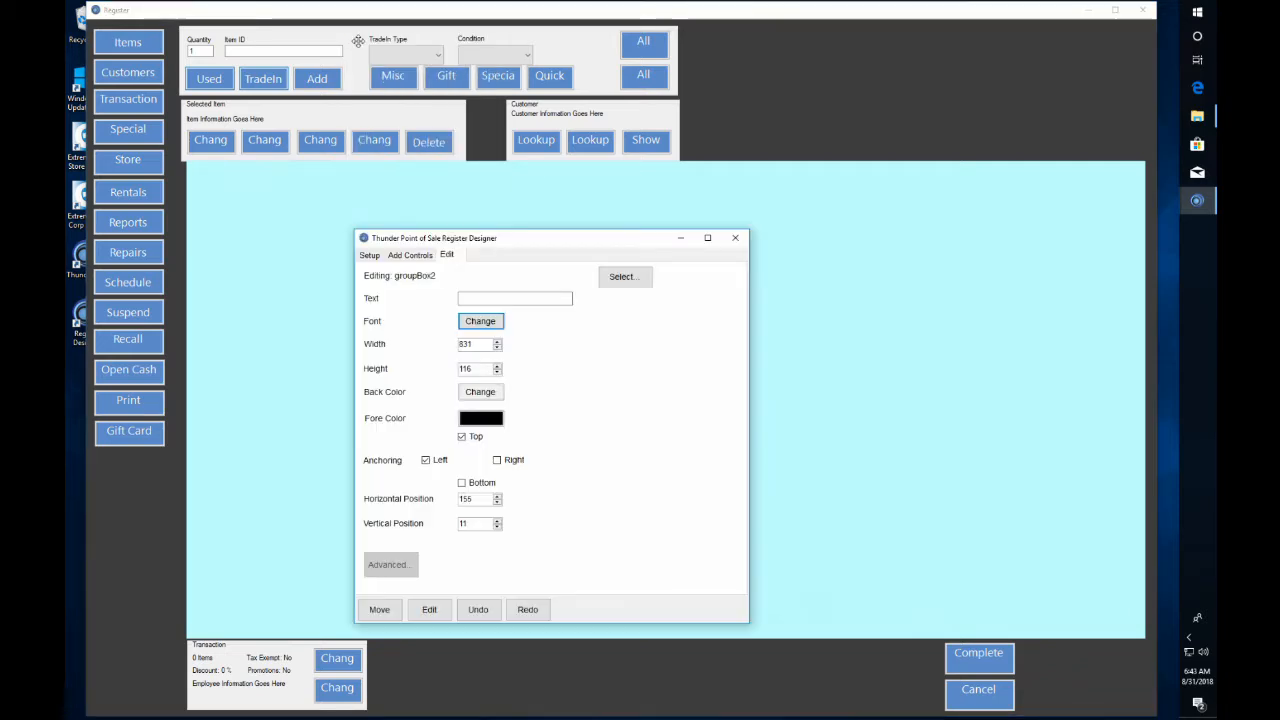
click(486, 394)
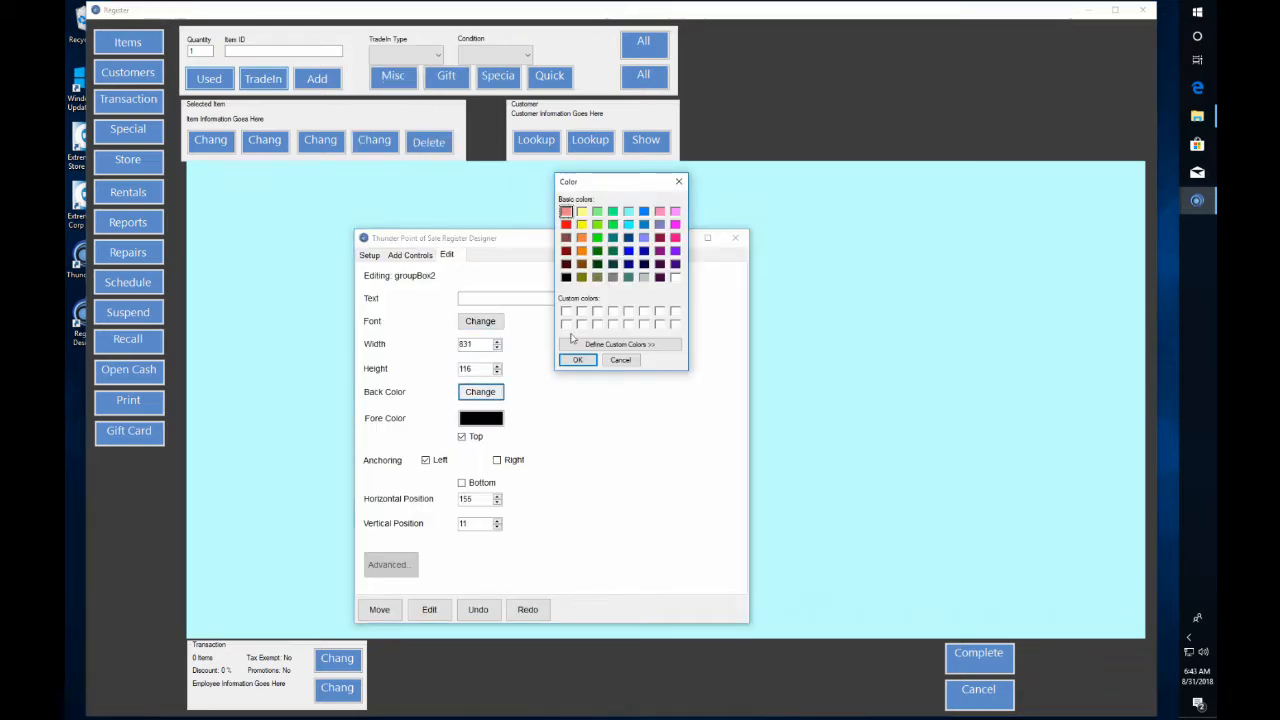
click(645, 344)
double_click(804, 318)
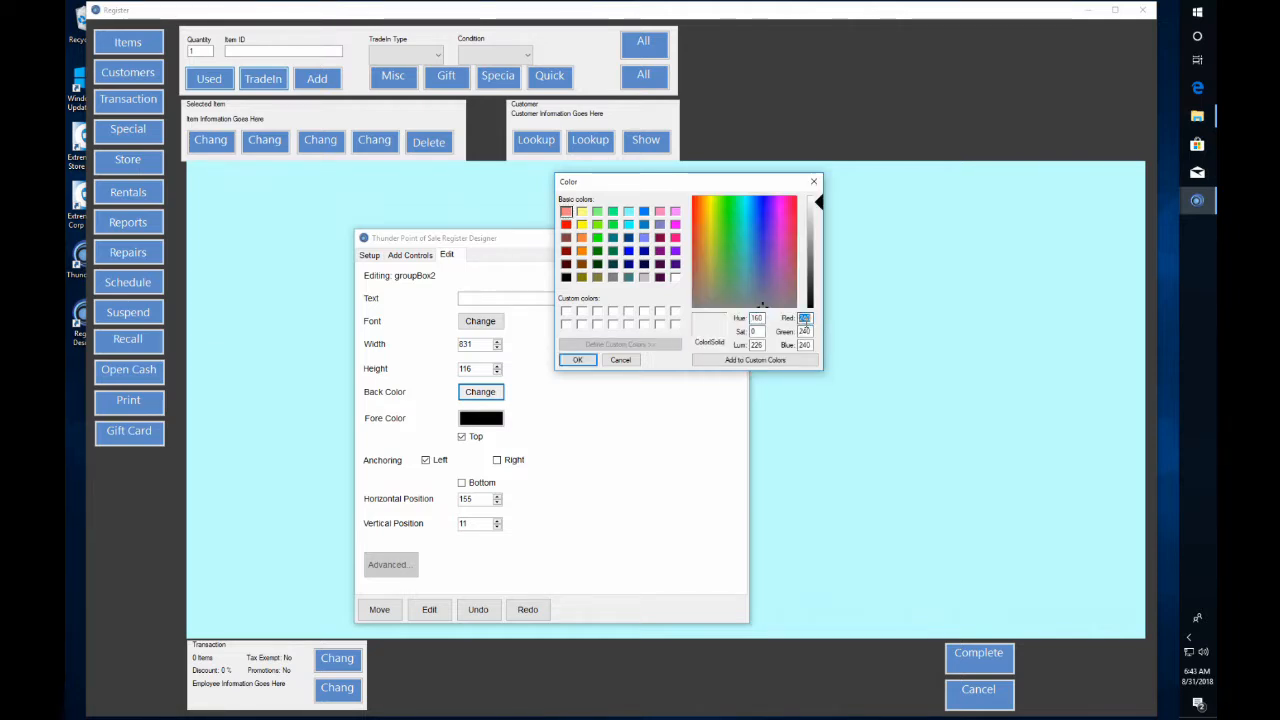
text(60)
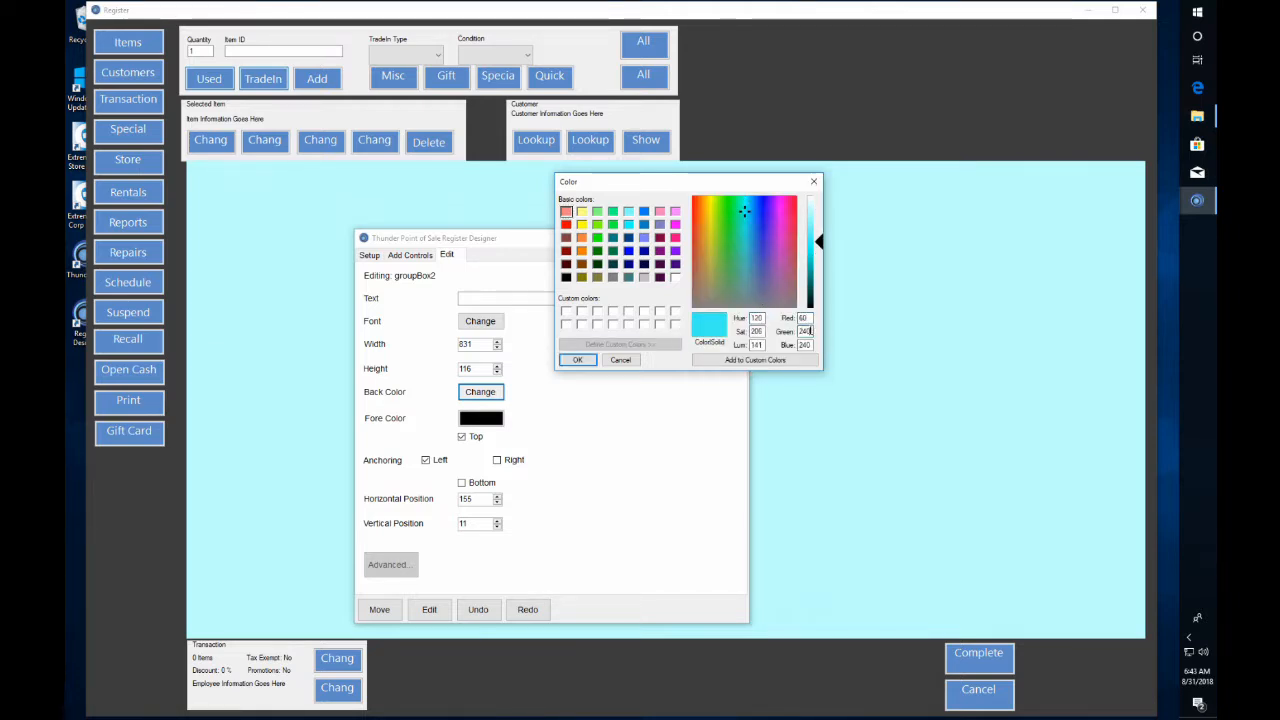
double_click(805, 331)
text(60)
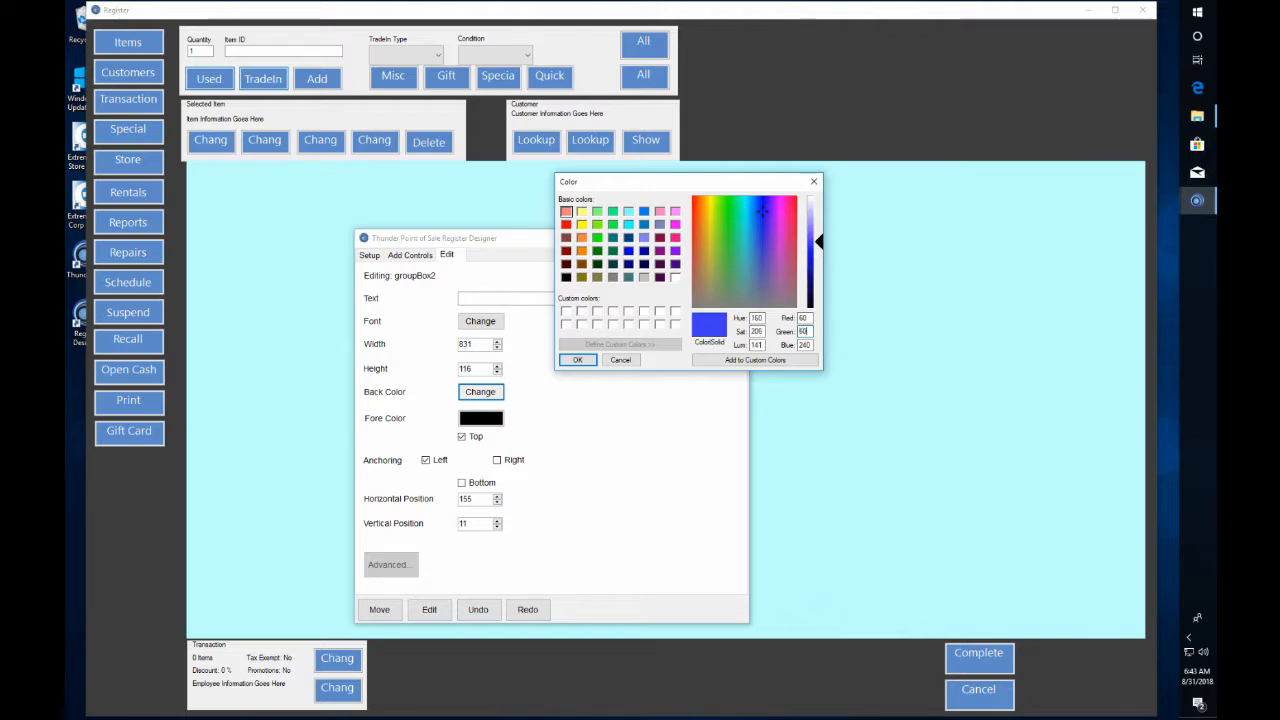
double_click(804, 344)
text(60)
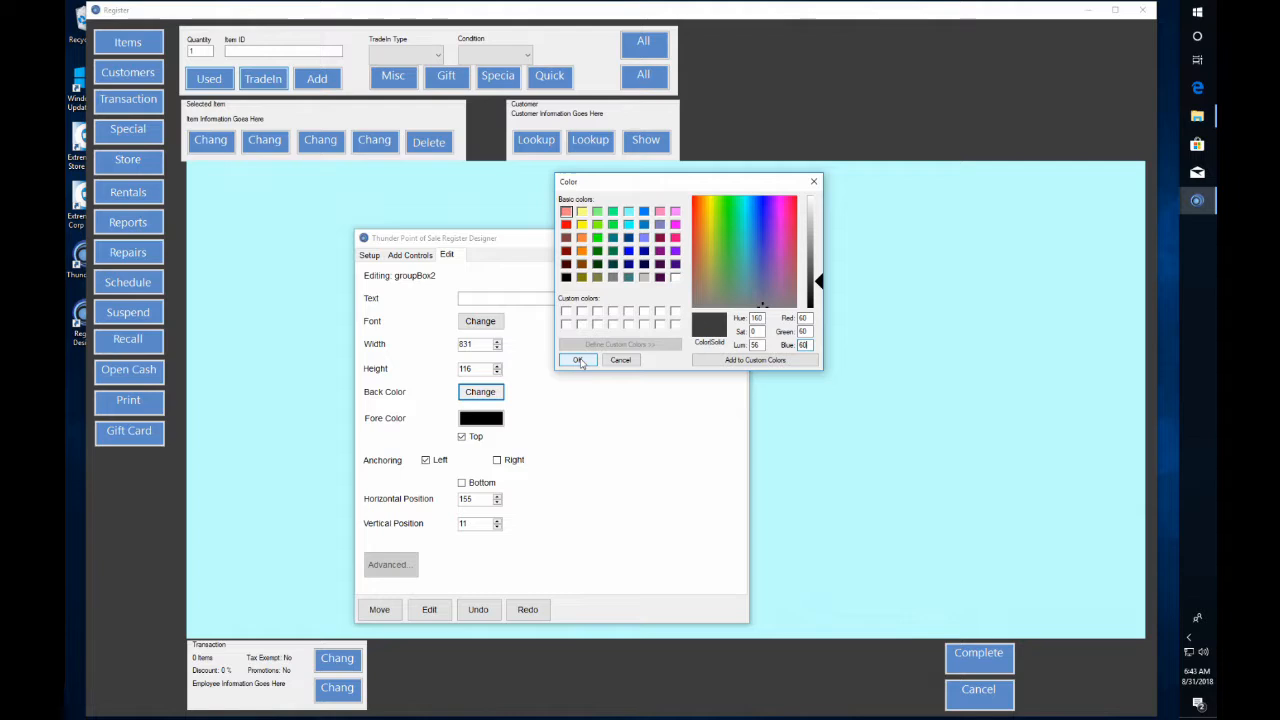
click(577, 359)
Set the item entry group box's fore color to RGB 200, 200, 200.
click(492, 418)
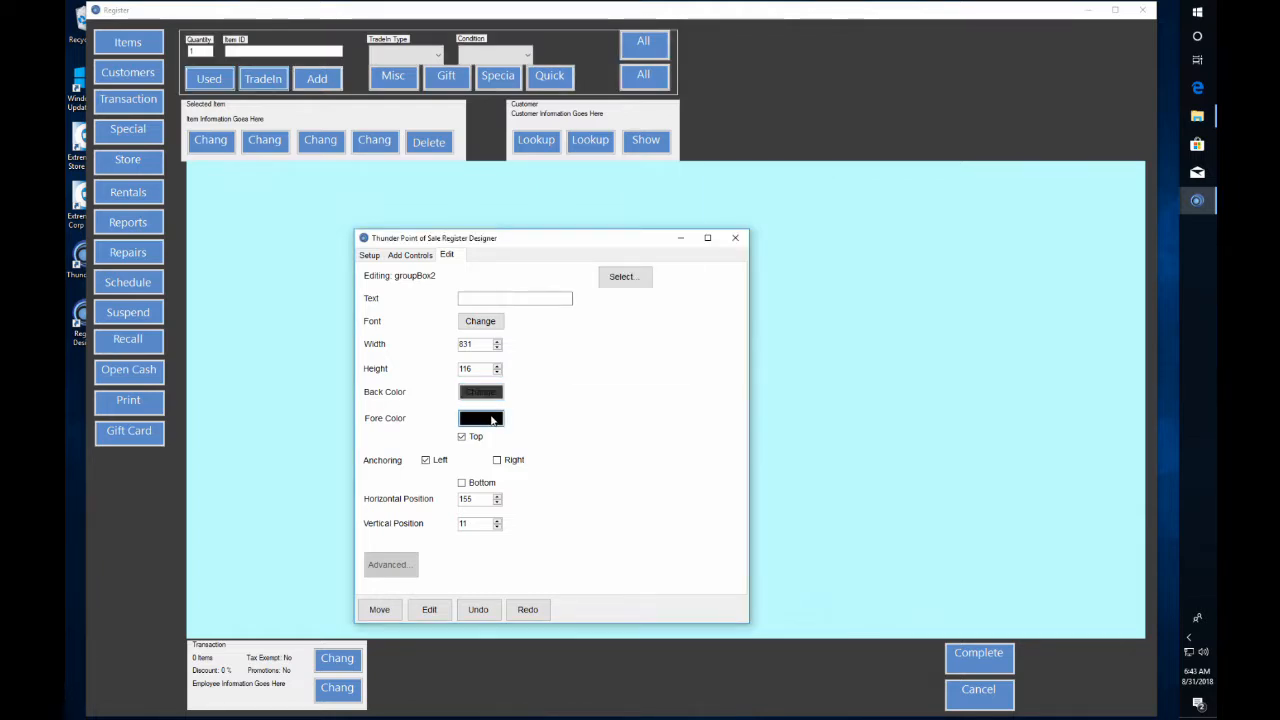
click(620, 344)
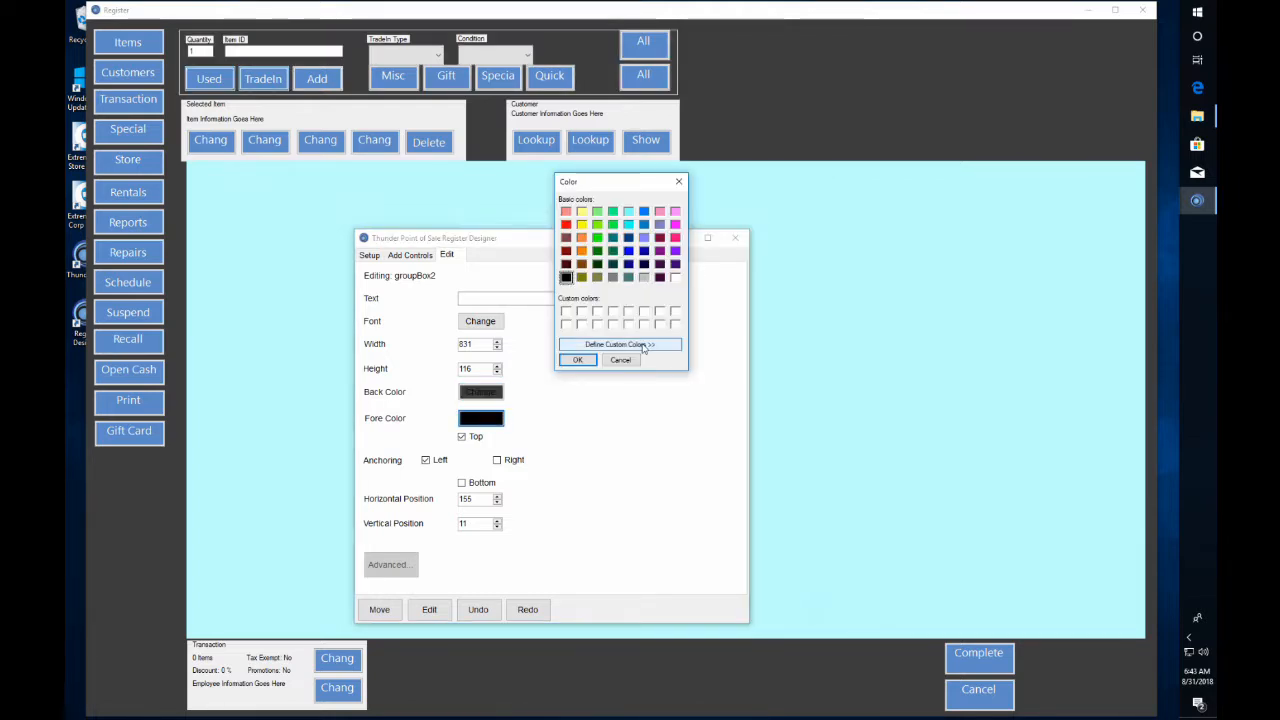
click(804, 317)
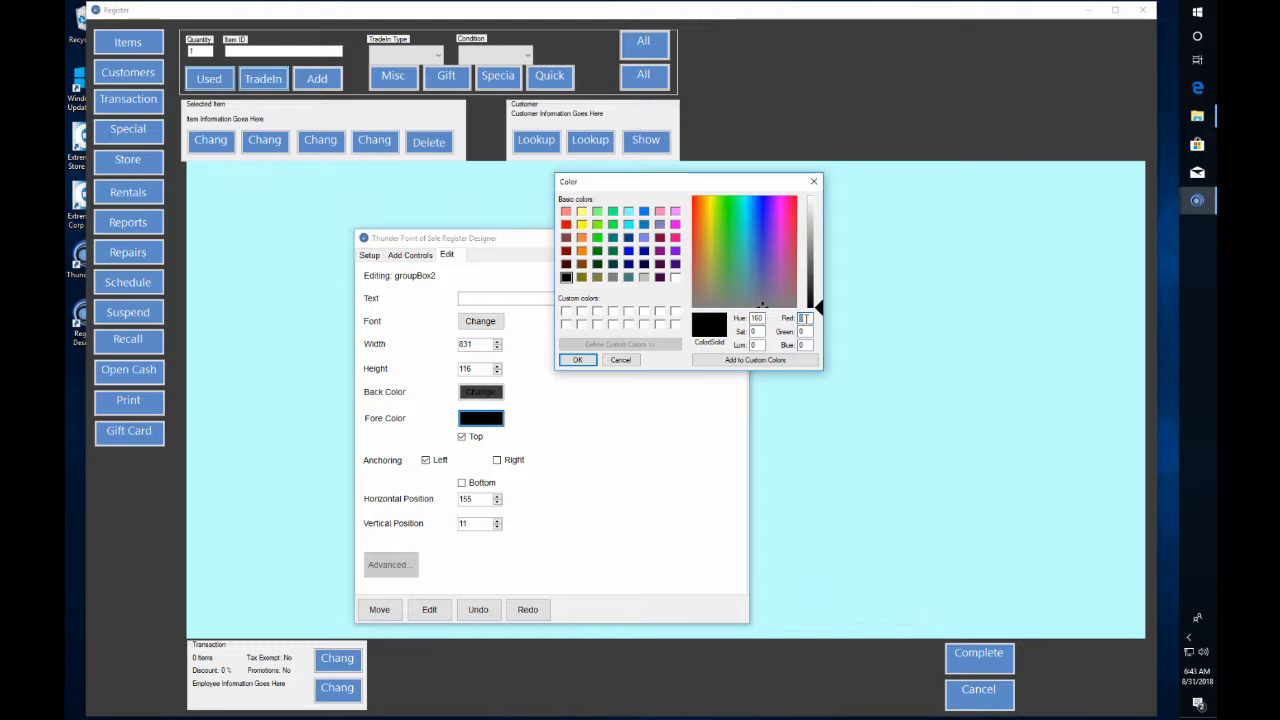
text(200)
key(Tab)
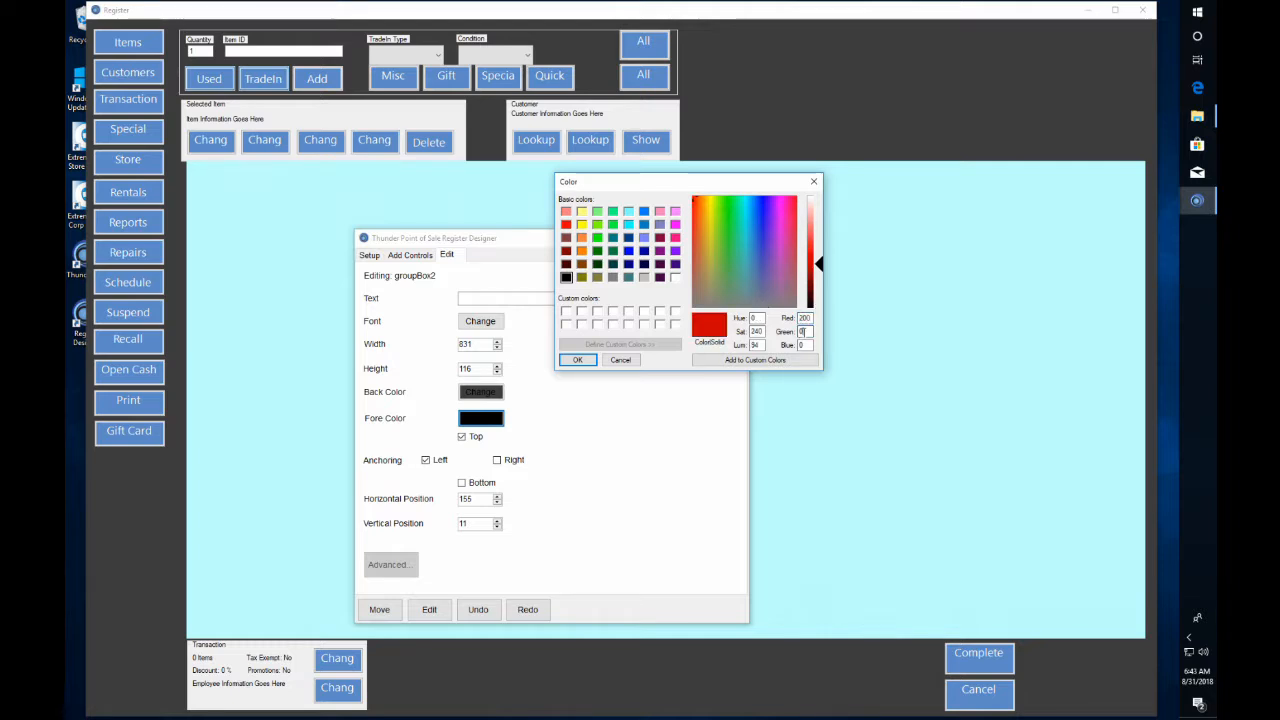
text(200200)
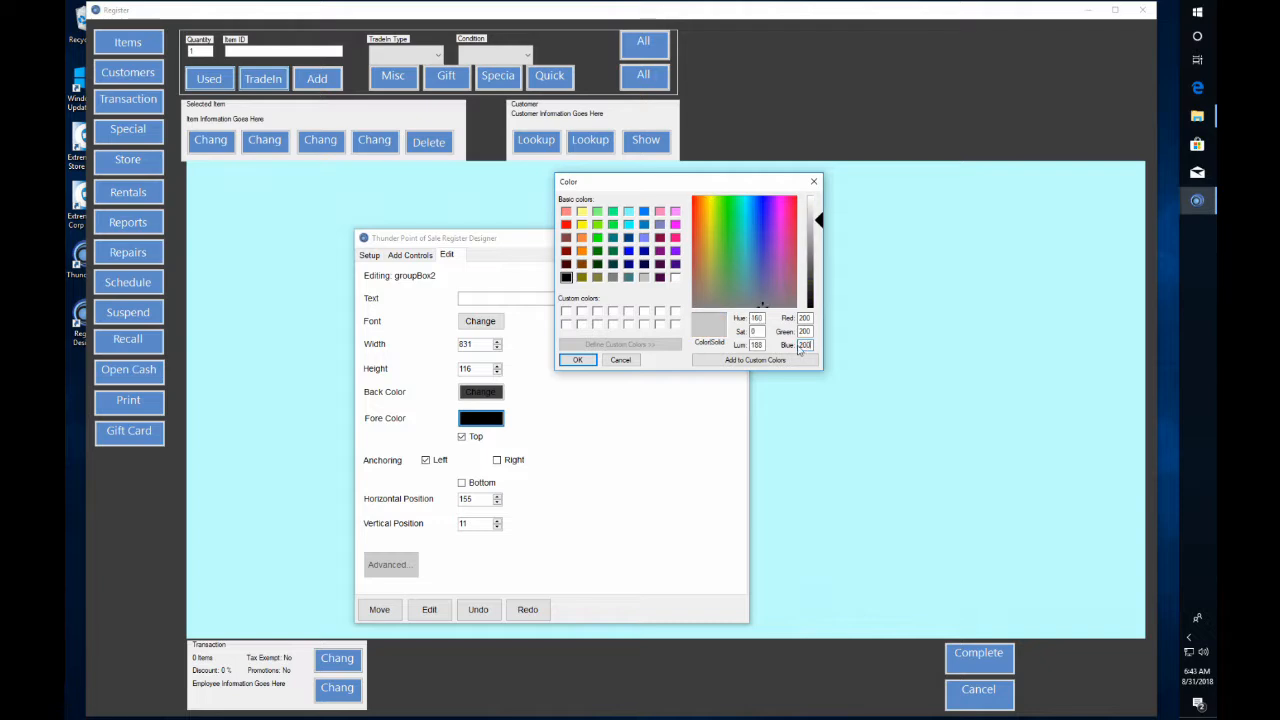
click(577, 360)
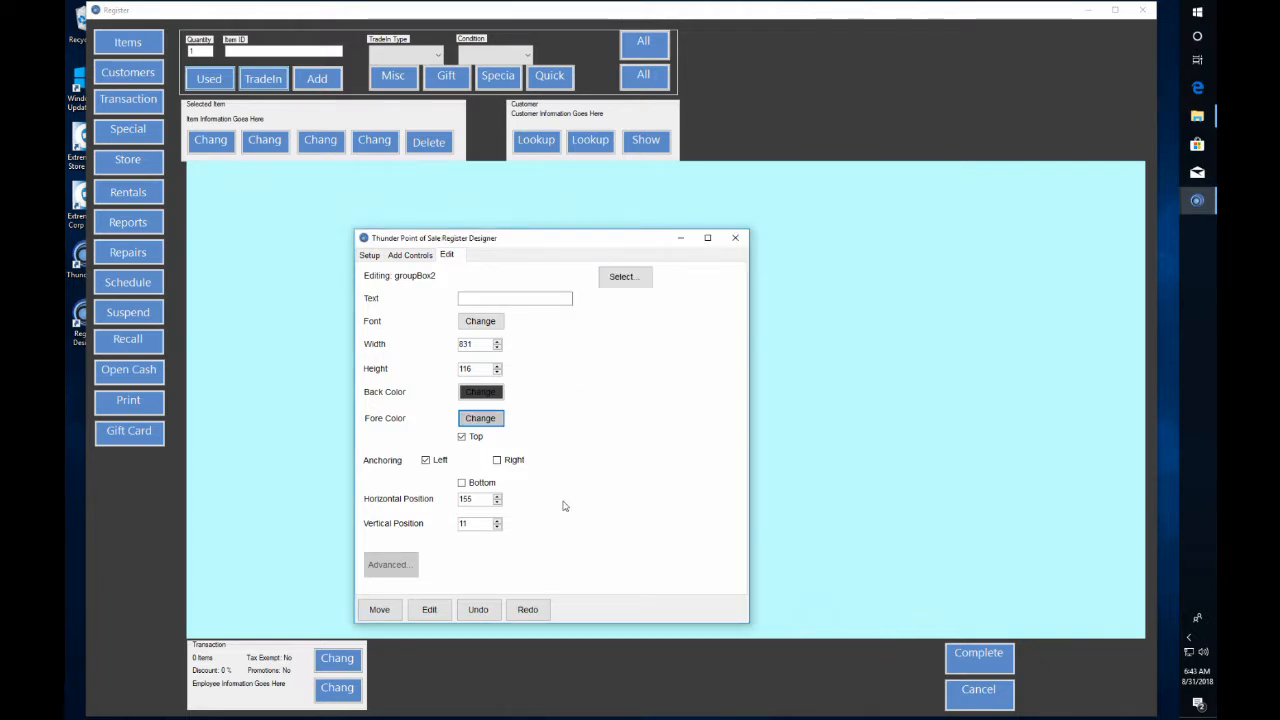
Change the item entry group box's font to Segoe UI Symbol Regular, size 12.
click(480, 322)
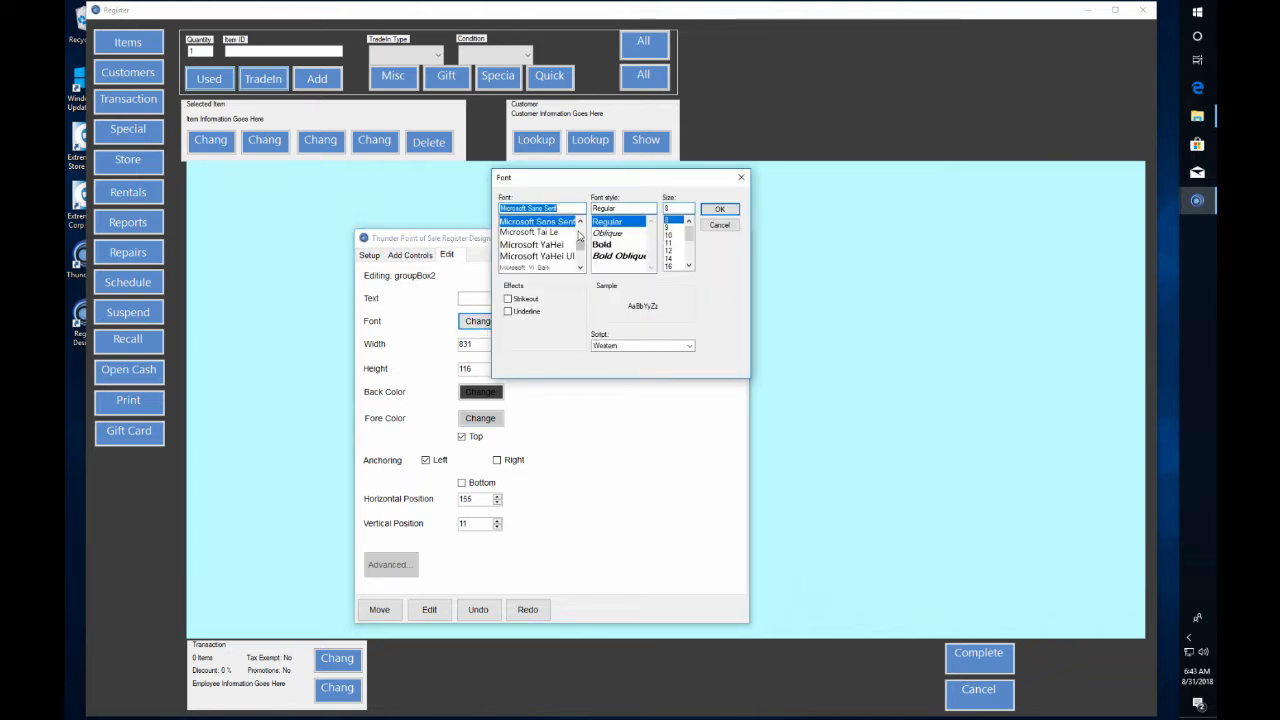
click(580, 222)
click(580, 222)
click(580, 222)
click(580, 260)
click(580, 263)
click(580, 263)
click(580, 263)
click(580, 263)
click(560, 245)
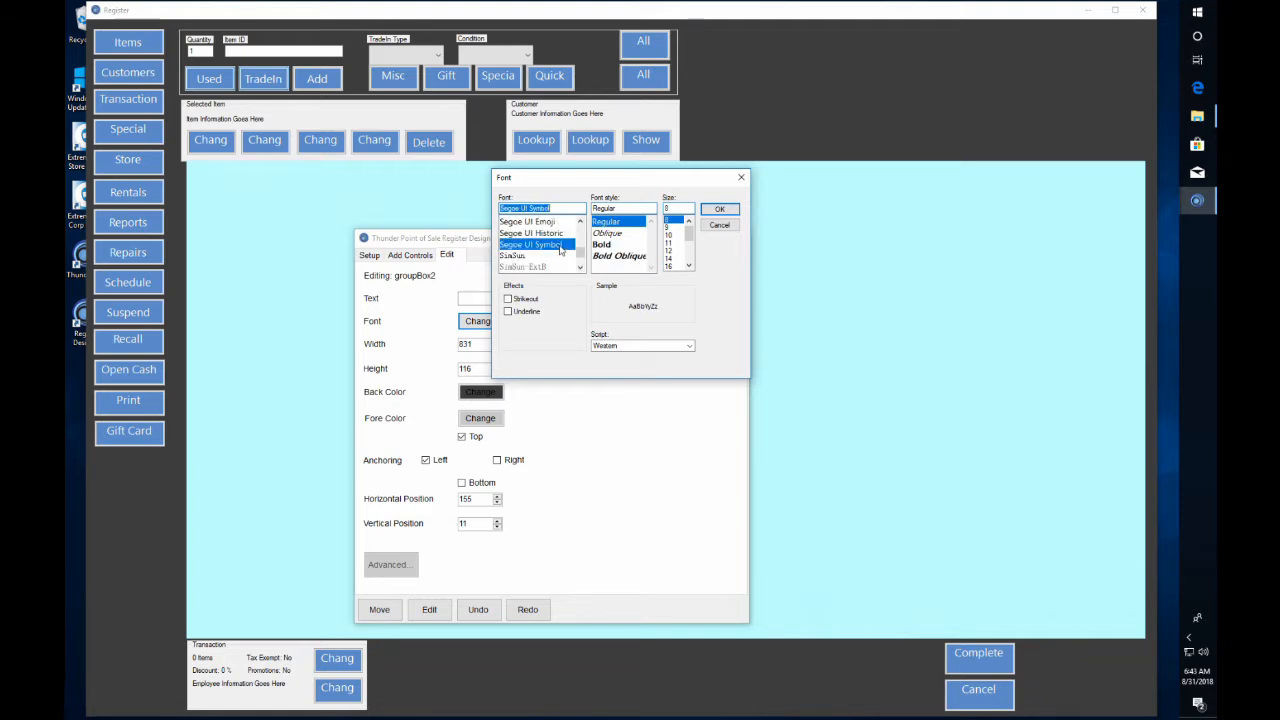
click(672, 249)
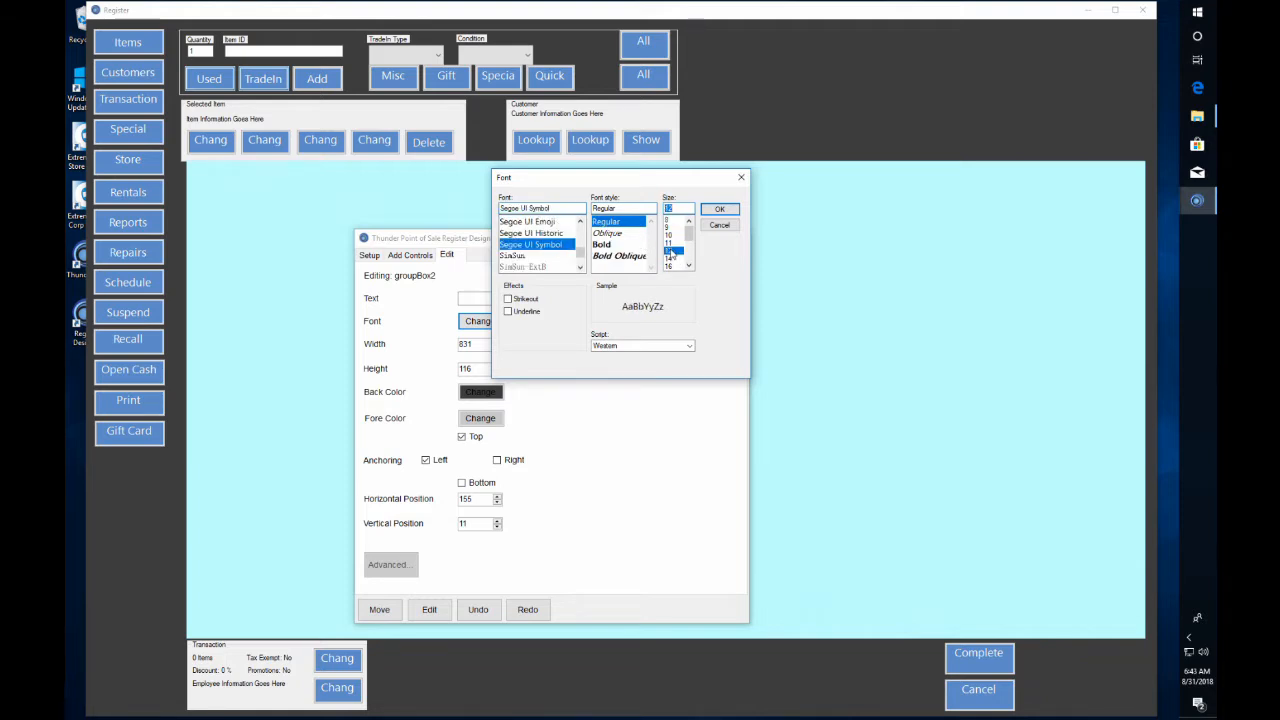
click(717, 209)
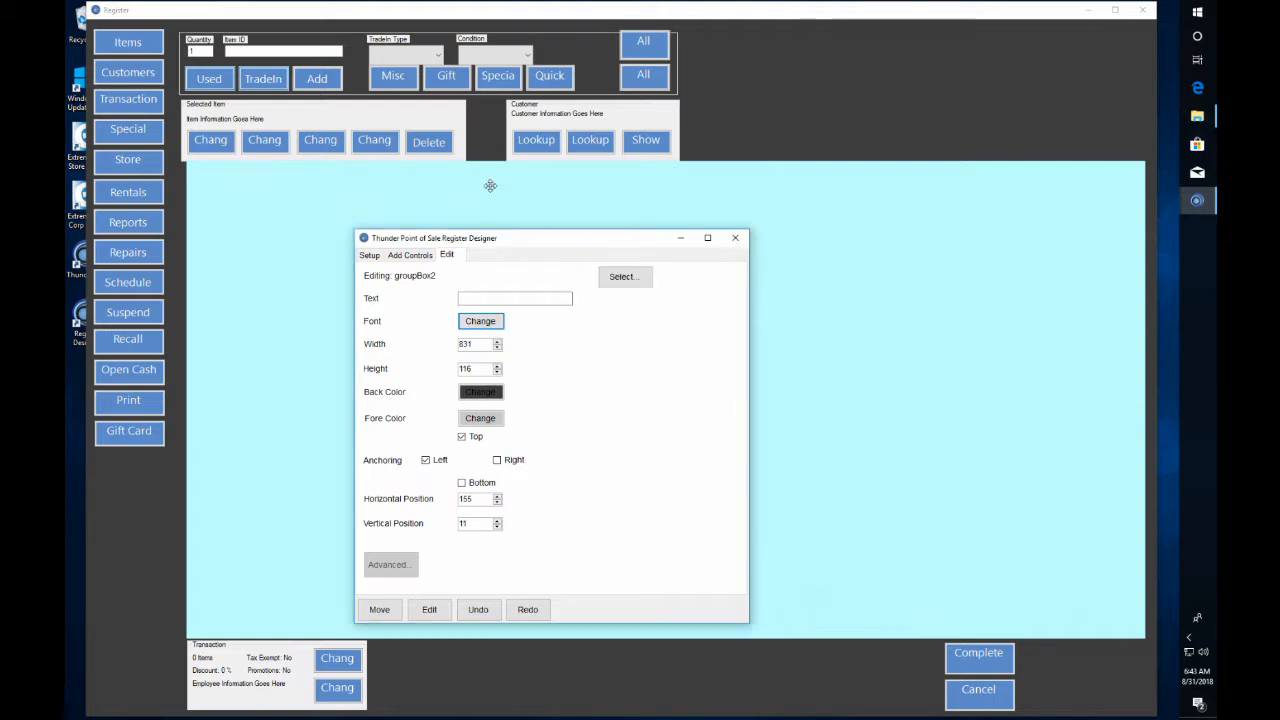
Copy the item entry group box's formatting to the Selected Item and Customer group boxes and their information labels.
right_click(362, 68)
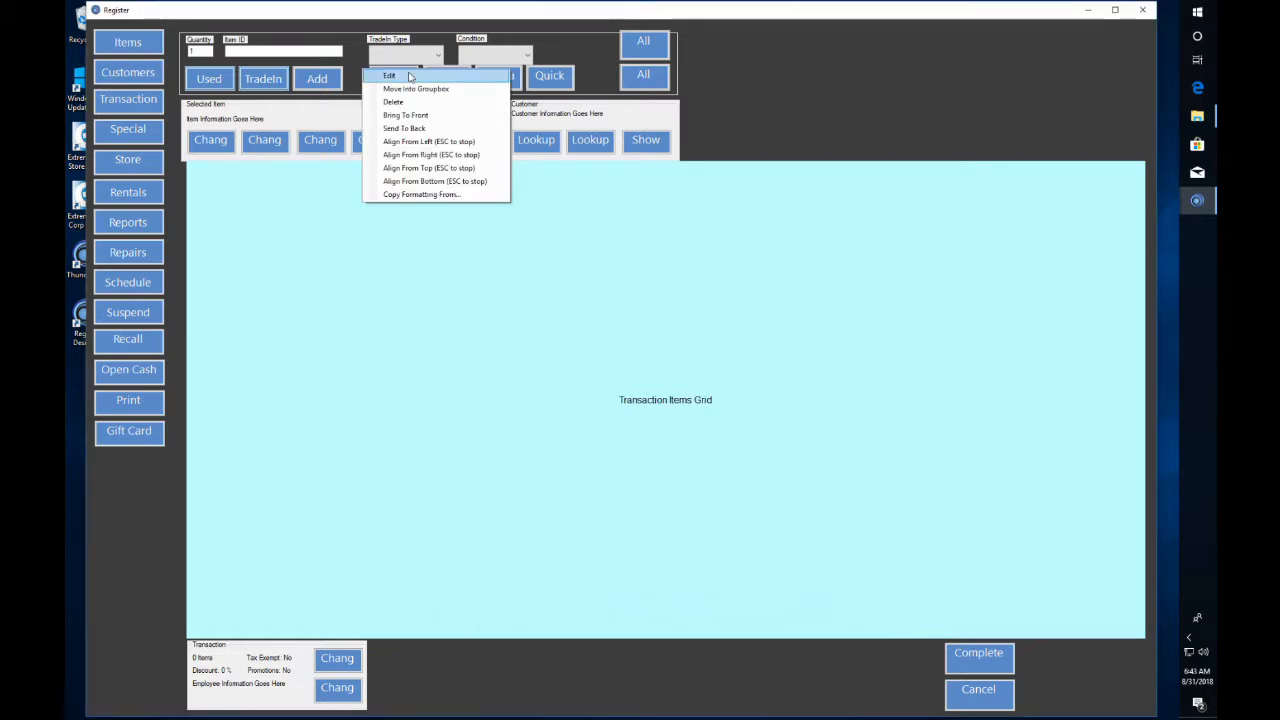
click(415, 194)
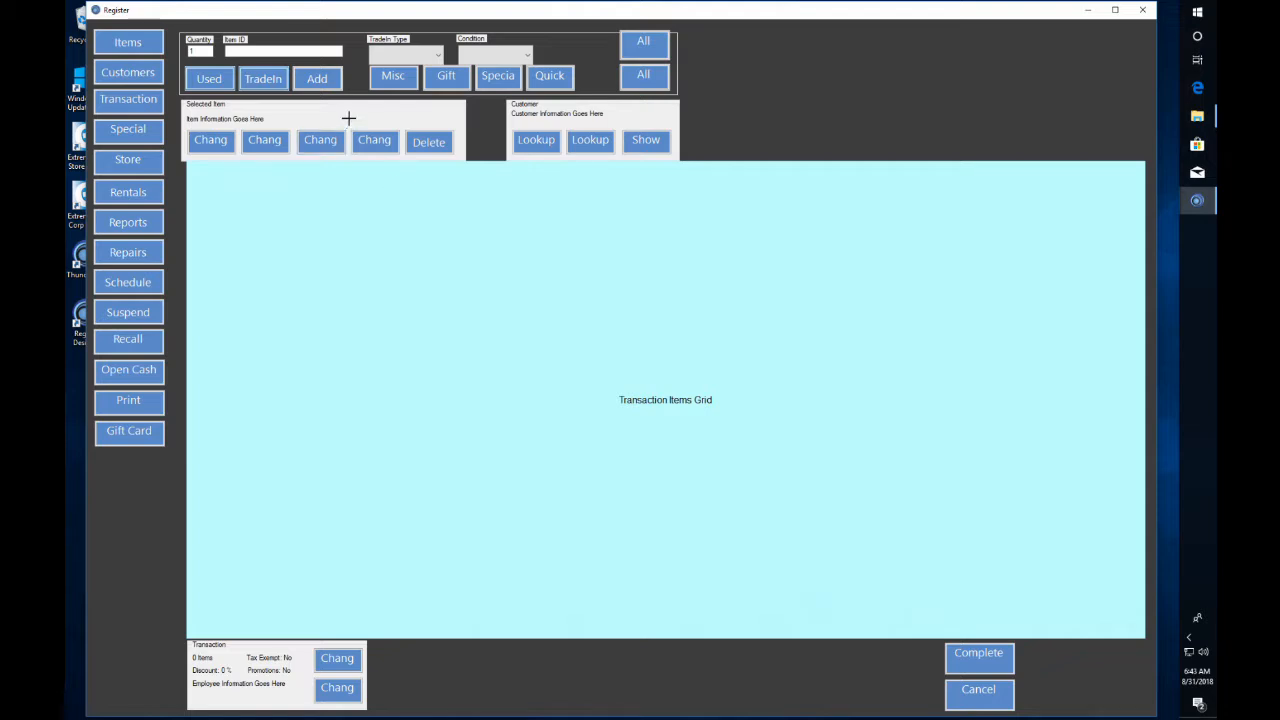
click(355, 115)
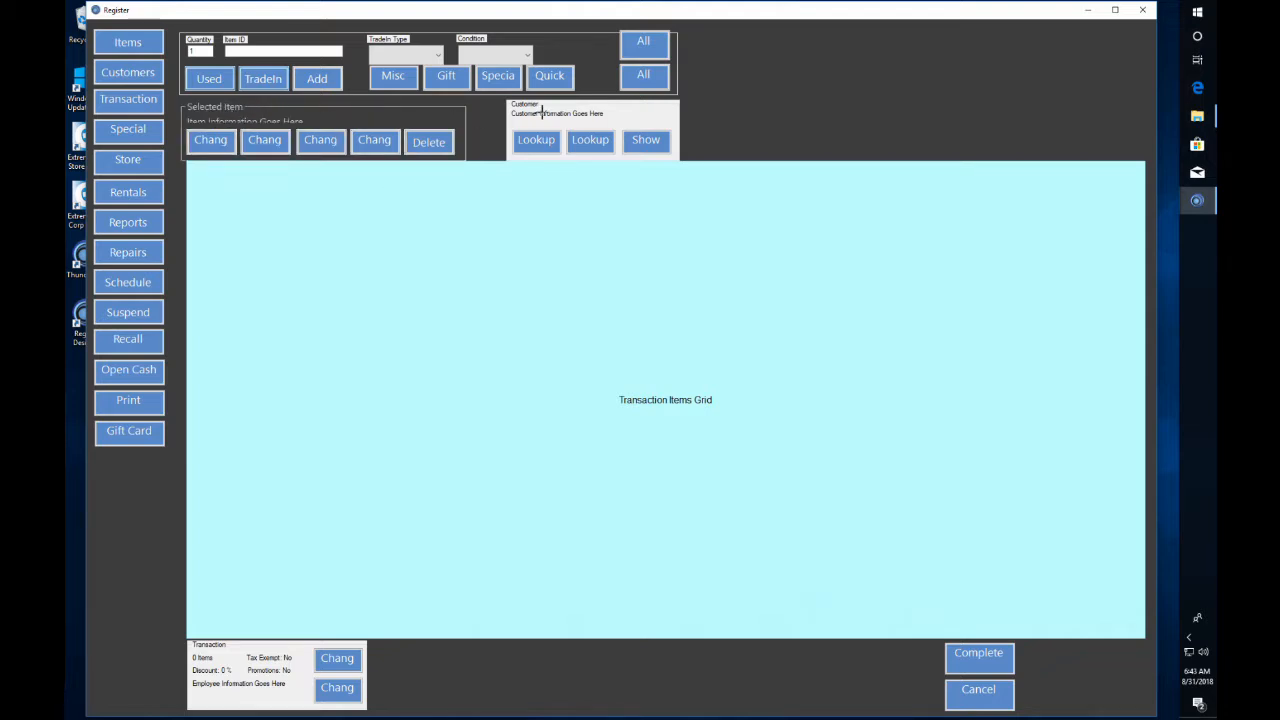
click(645, 120)
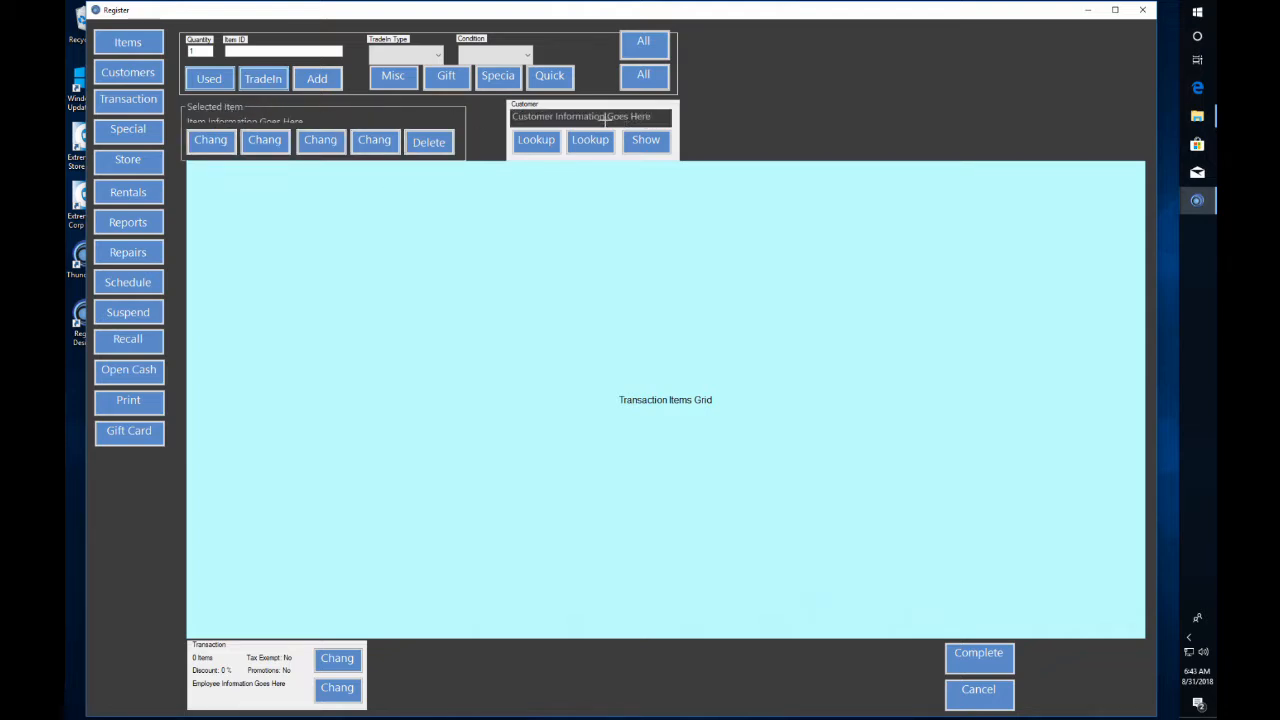
click(528, 105)
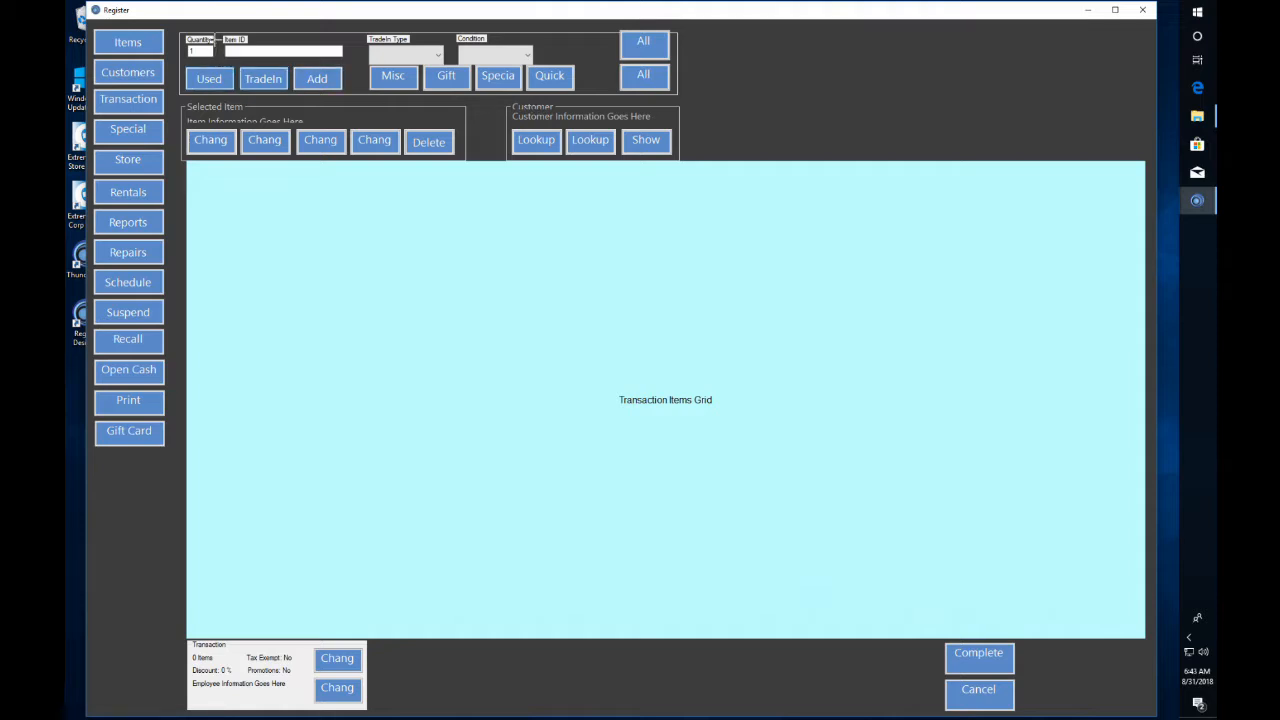
Apply the copied group box formatting to the Quantity, Item ID, TradeIn Type and Condition labels.
click(207, 39)
click(235, 39)
click(408, 39)
click(472, 38)
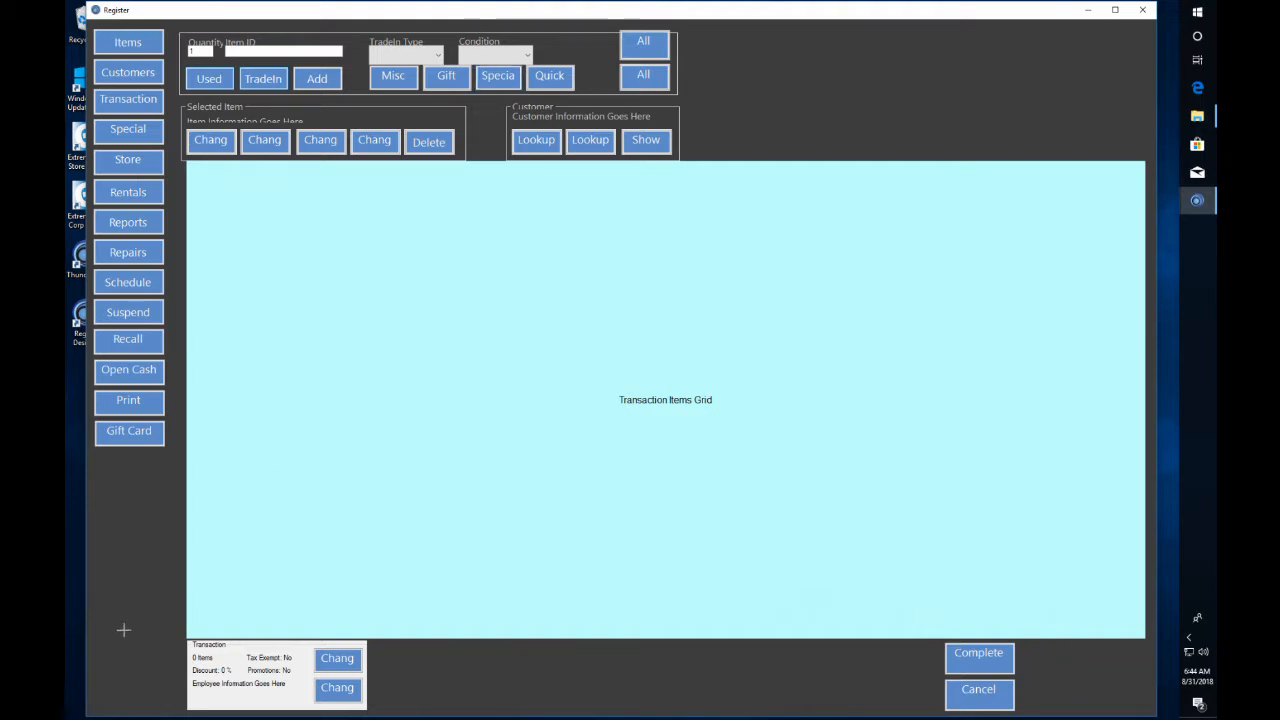
Apply the copied group box formatting to the Transaction group and all its labels, and return to the Register Designer window.
click(240, 705)
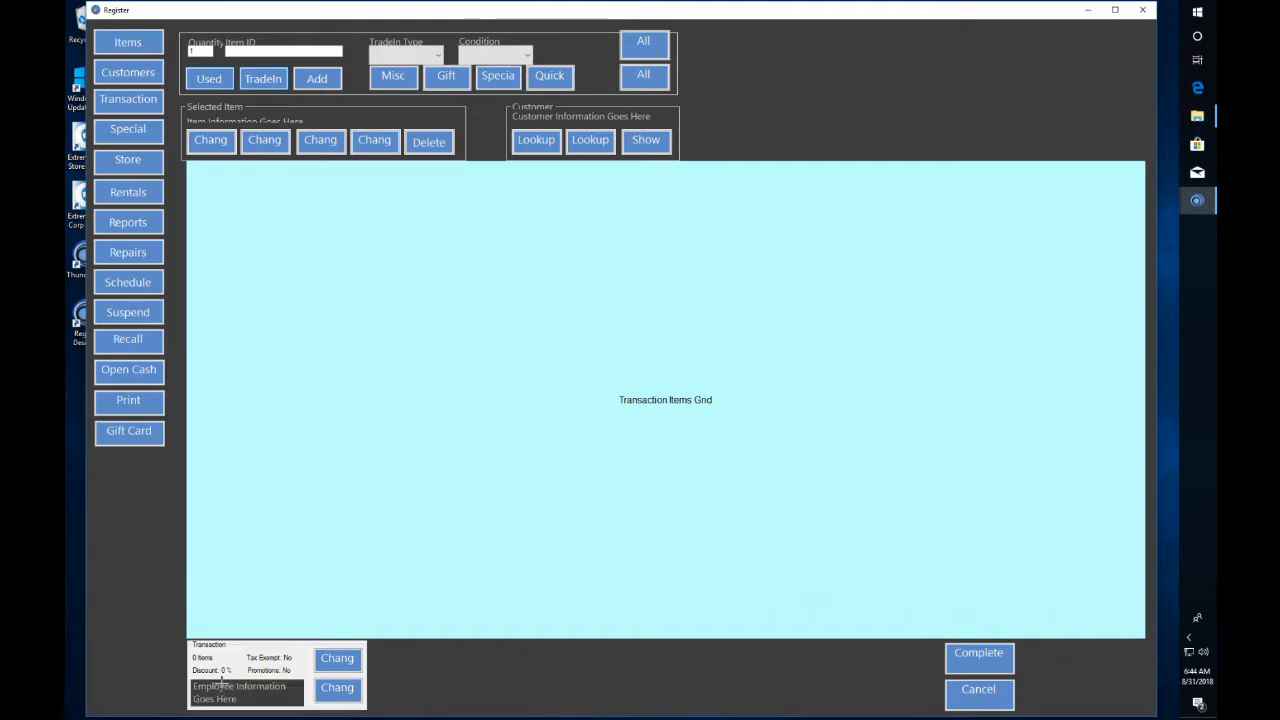
click(212, 672)
click(208, 660)
click(263, 670)
click(269, 658)
click(267, 648)
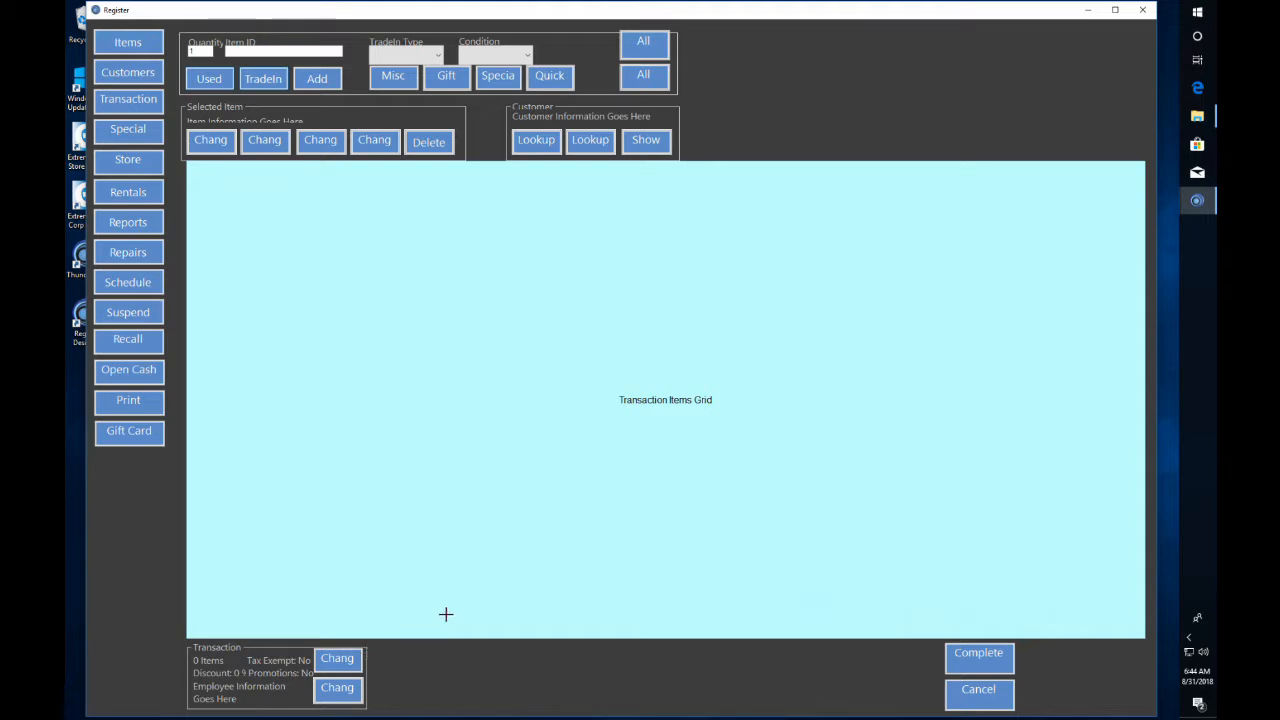
key(alt+Tab)
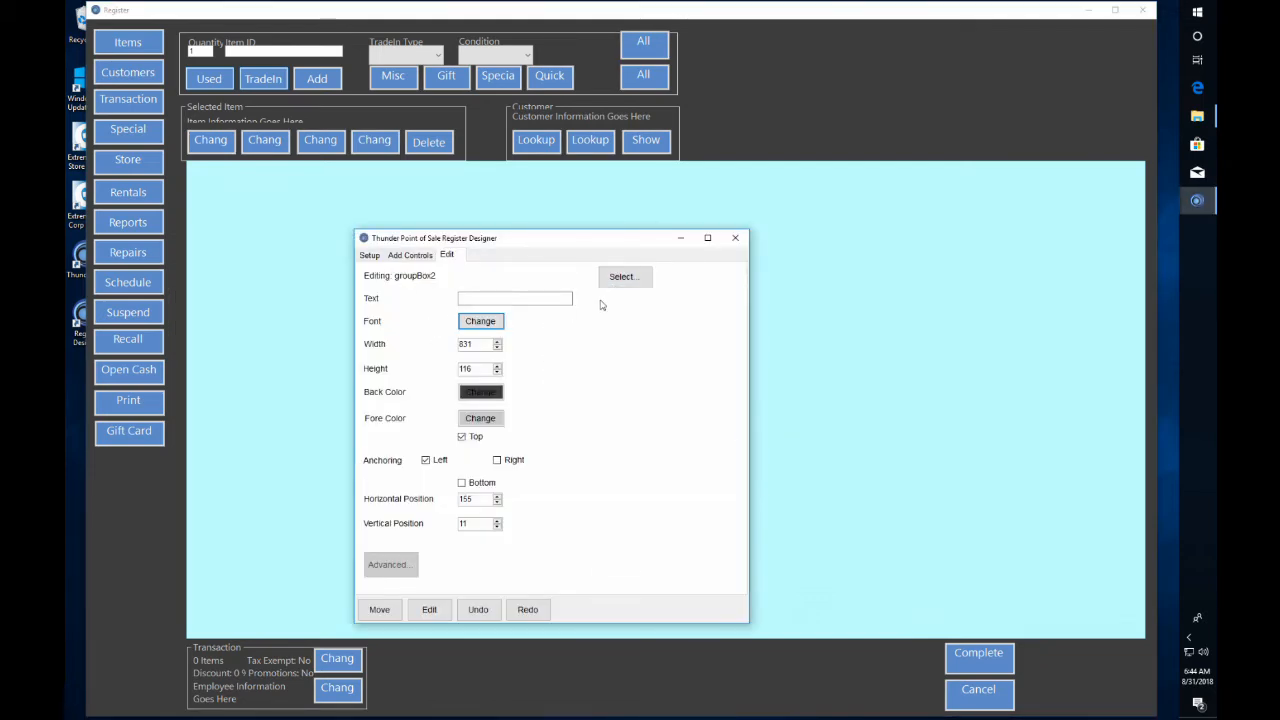
Browse the controls that can be added, comparing the Information group by function with the Label group by type.
click(403, 256)
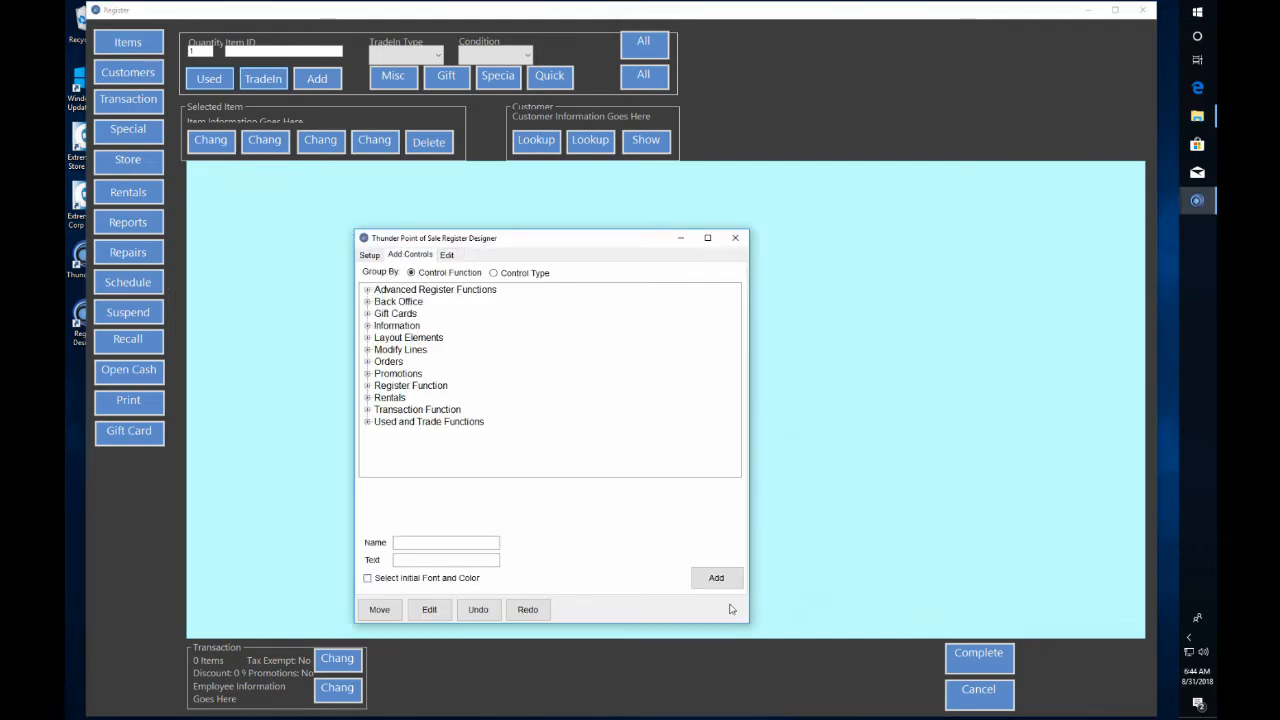
click(522, 273)
click(440, 273)
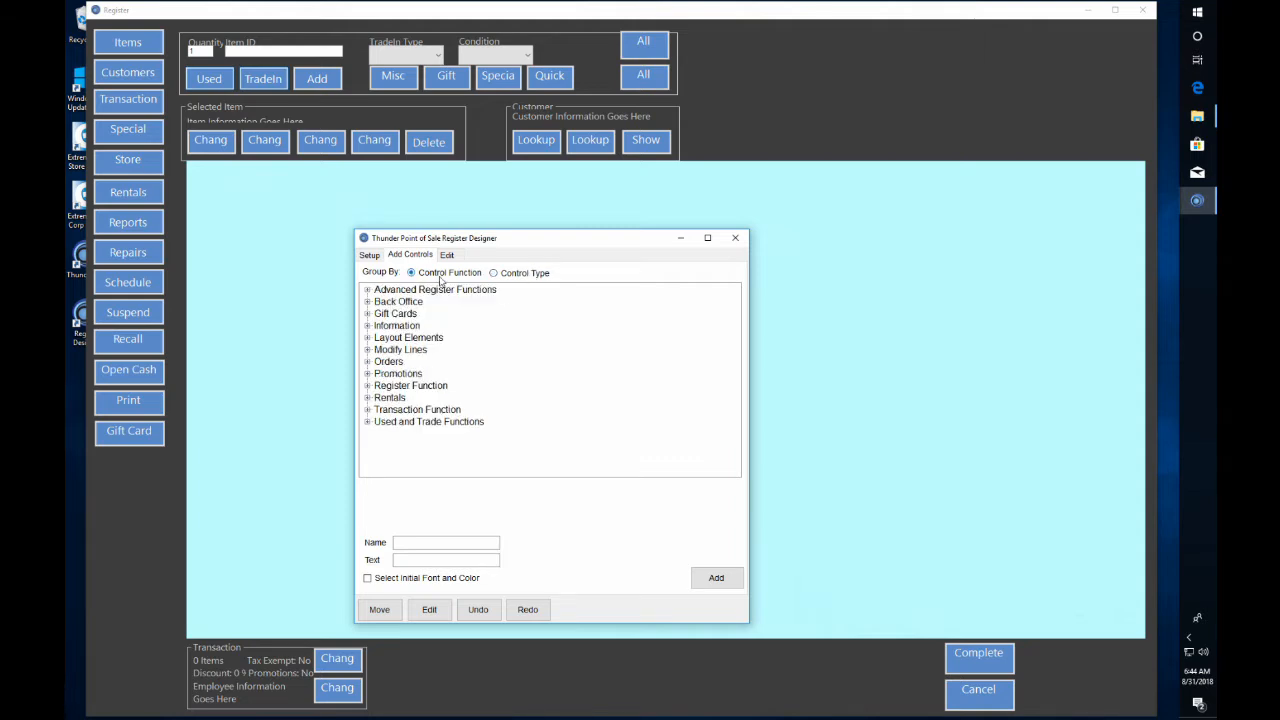
double_click(392, 326)
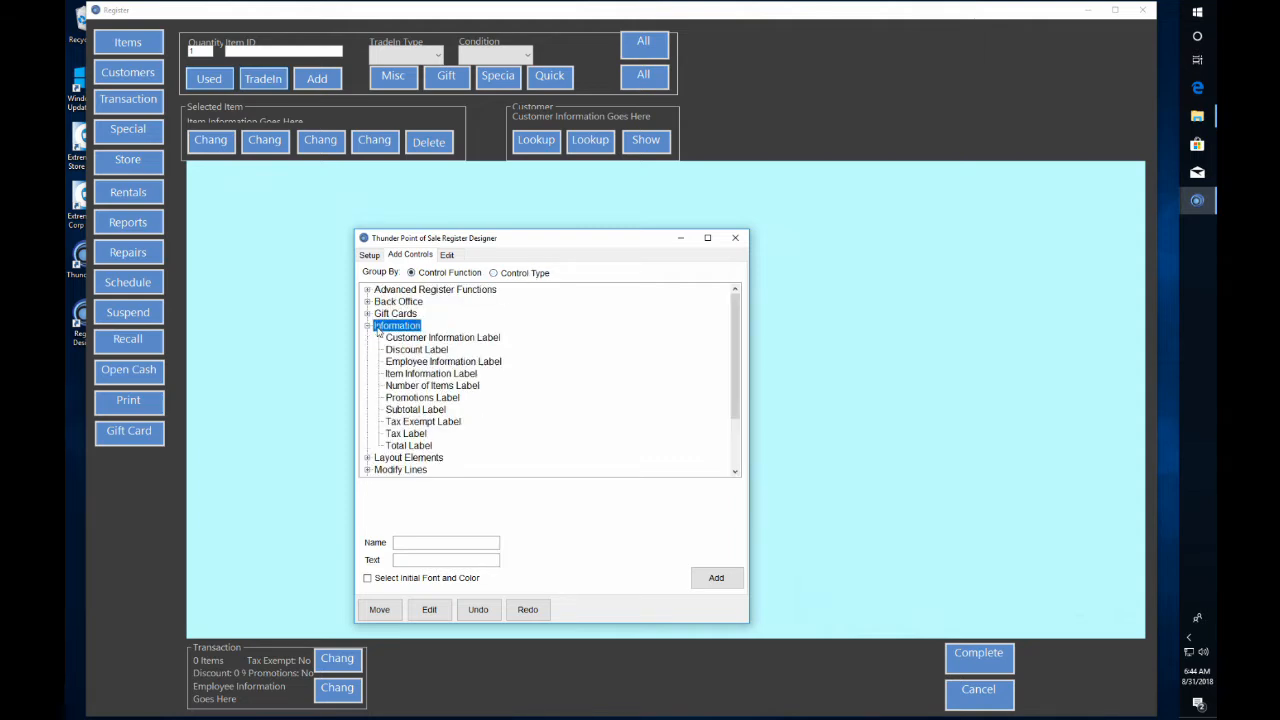
click(518, 276)
double_click(386, 362)
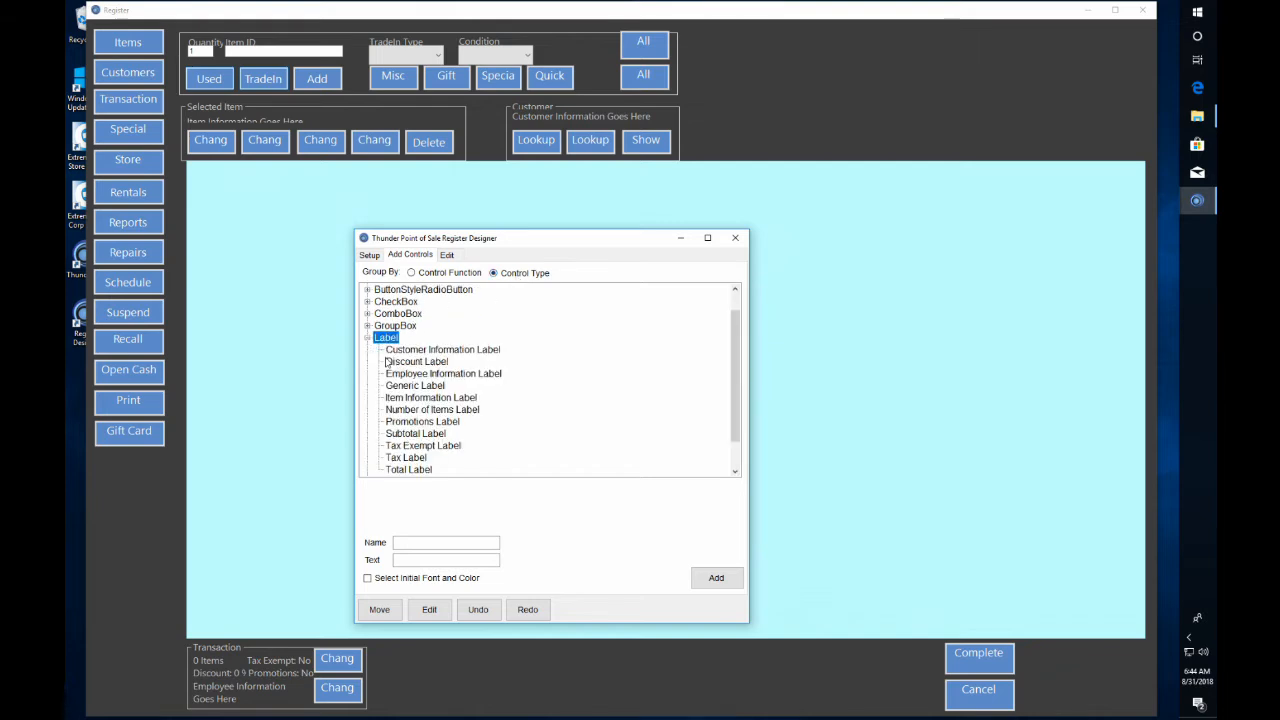
click(449, 273)
double_click(404, 326)
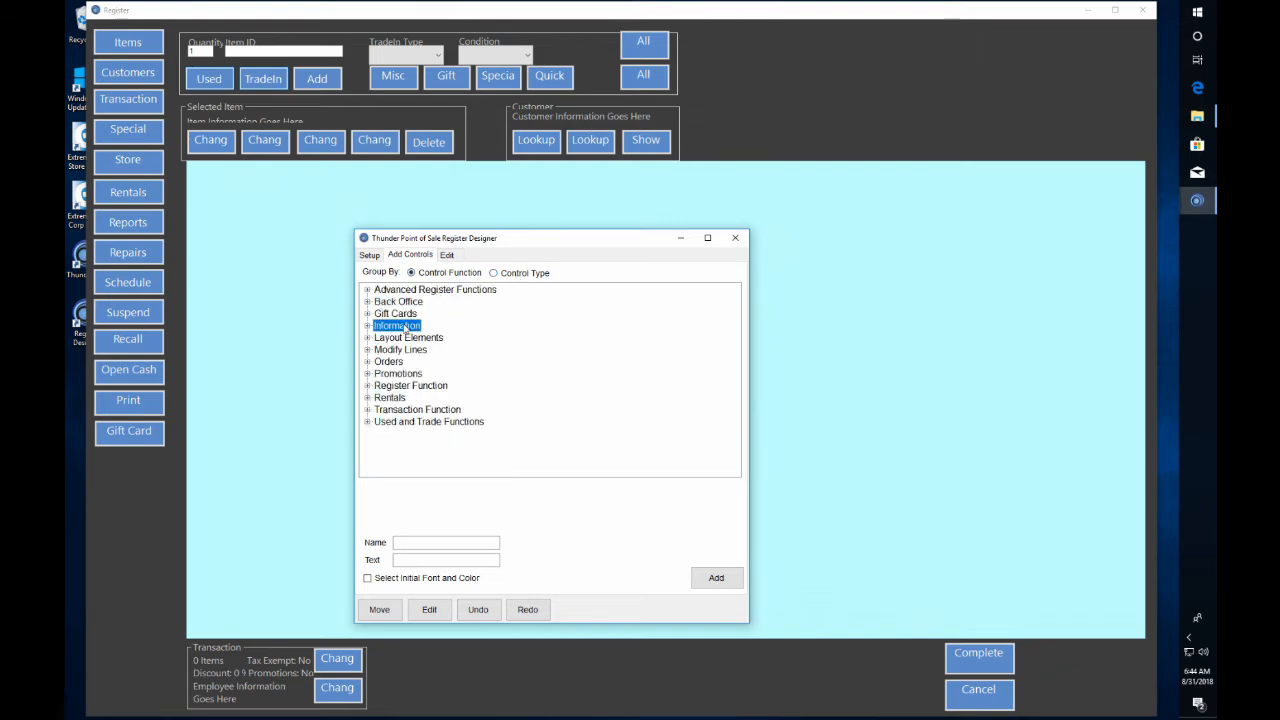
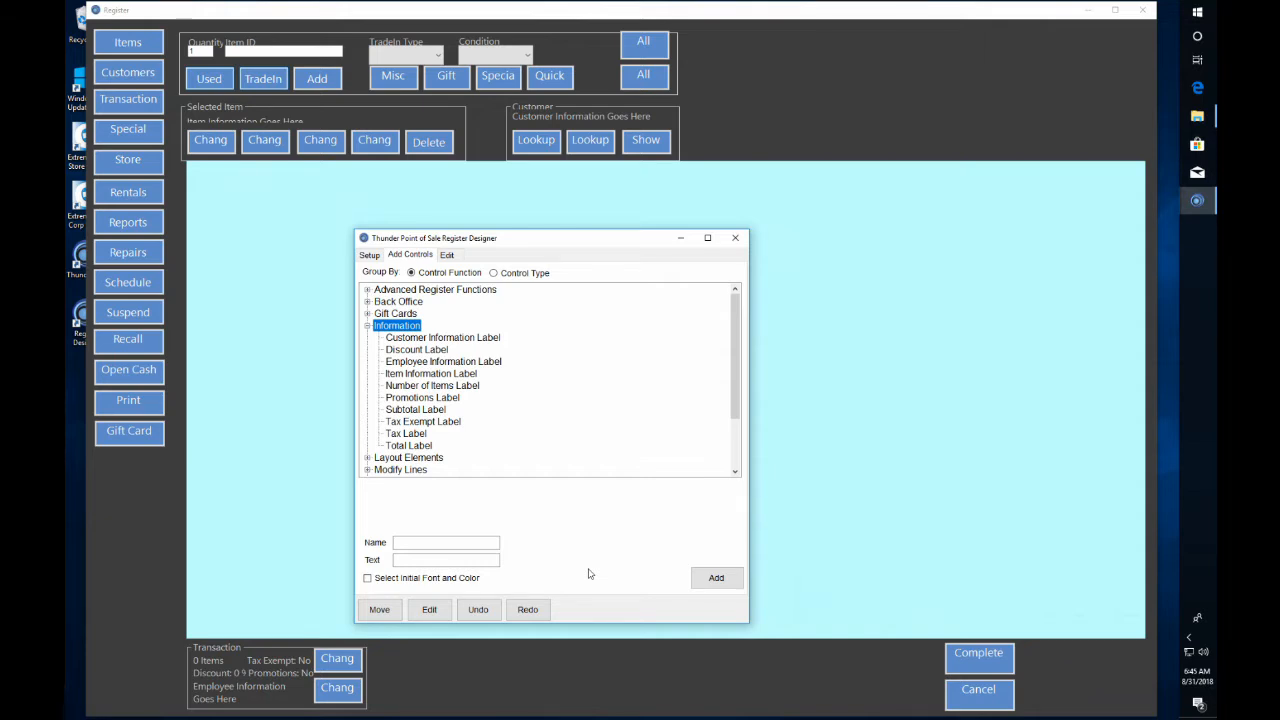
Resize the Gift Card Balance button to width 120 and height 90, and place it above the items grid, beside the item entry group box.
click(645, 14)
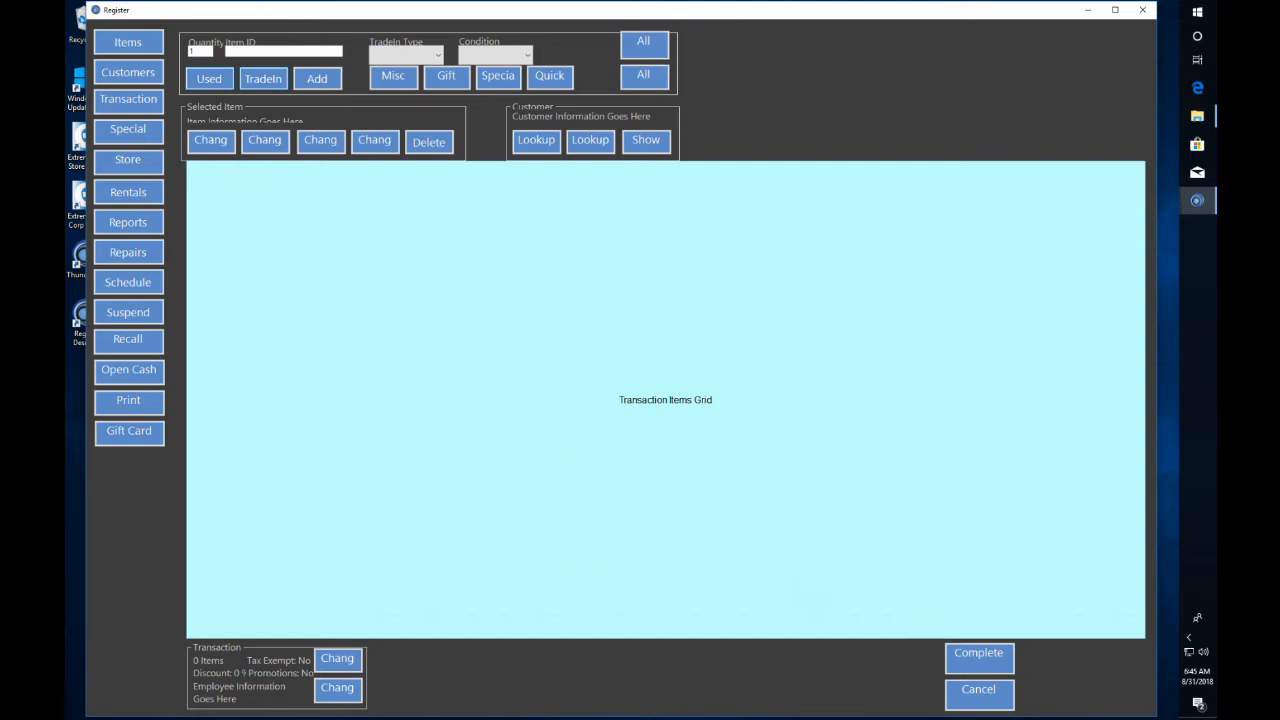
drag(118, 441, 132, 650)
right_click(136, 676)
click(168, 593)
double_click(481, 348)
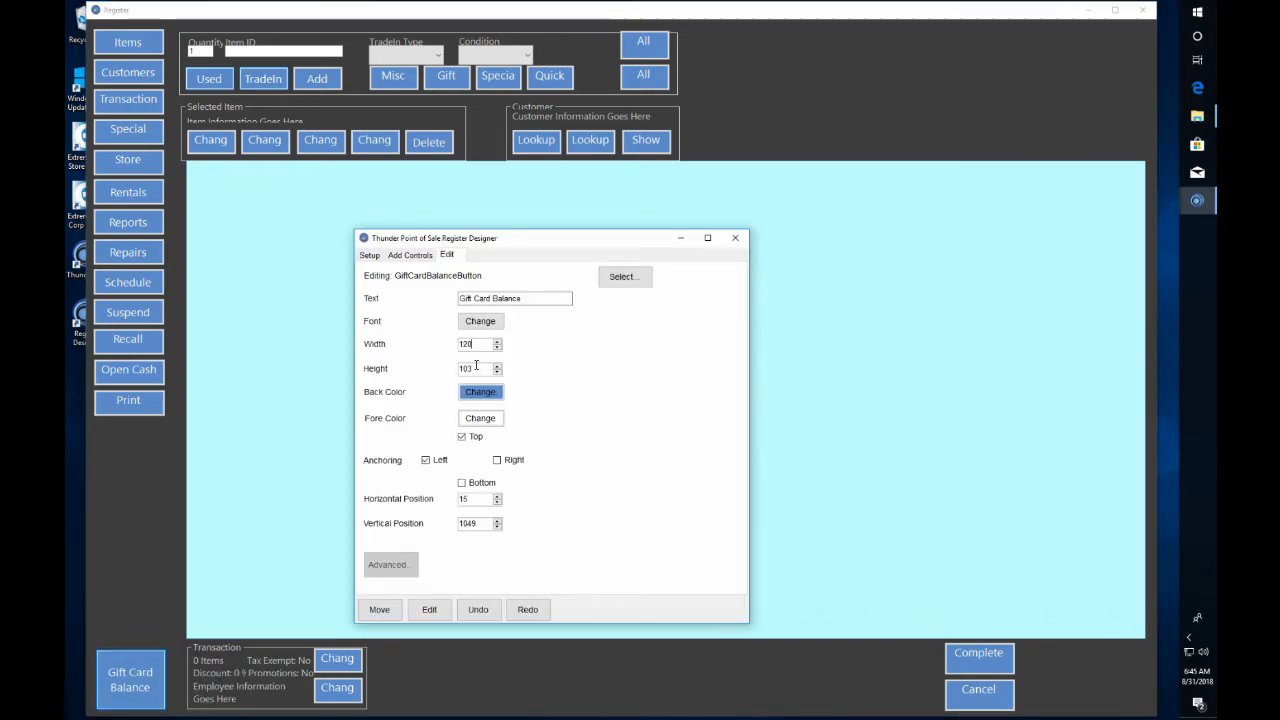
double_click(477, 369)
text(90)
drag(131, 676, 794, 74)
Move the Print, Open Cash, Recall and Suspend buttons from the side column to the empty area above the items grid.
drag(136, 400, 886, 109)
drag(137, 370, 995, 97)
drag(138, 339, 919, 62)
drag(128, 312, 982, 134)
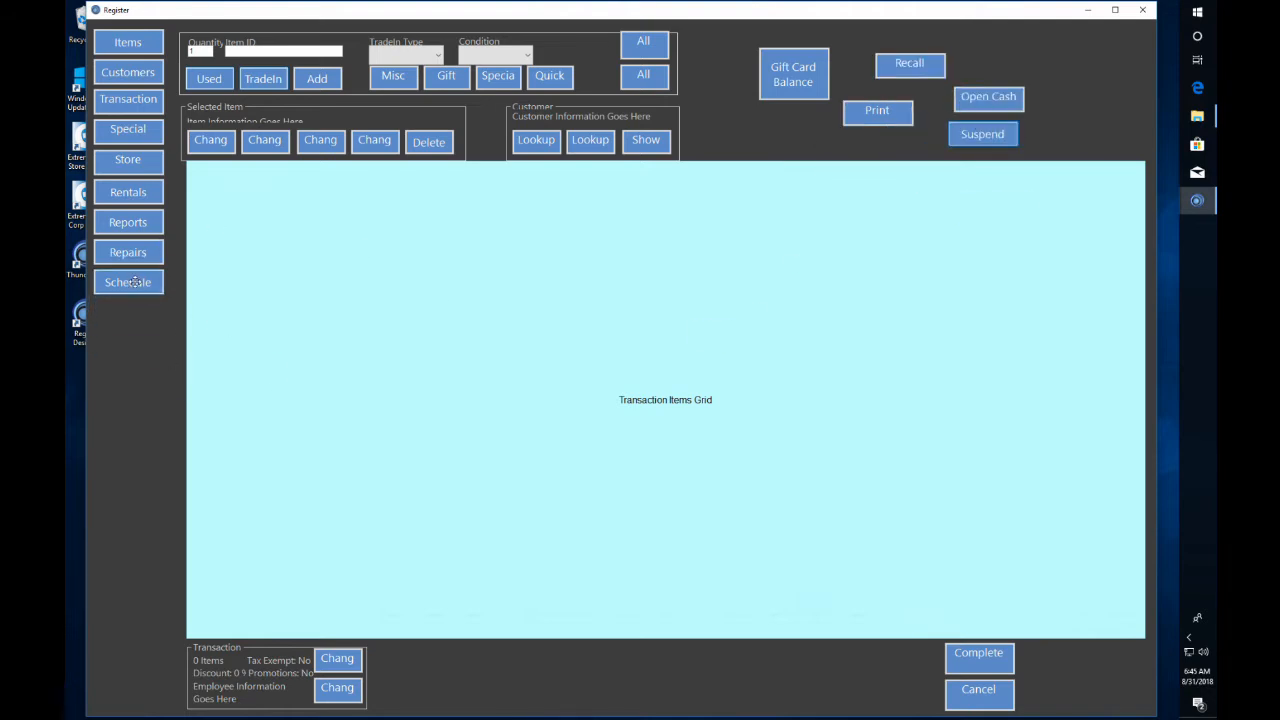
Resize the Schedule button to width 130 and height 90, and move it to the lower end of the side column.
right_click(132, 284)
click(157, 291)
double_click(472, 368)
text(90)
drag(130, 300, 133, 688)
right_click(136, 262)
right_click(130, 688)
click(160, 593)
double_click(468, 345)
text(130)
Resize the Repairs button to width 130 and height 90, and place it directly above the Schedule button.
right_click(140, 260)
click(163, 267)
double_click(468, 345)
text(130)
double_click(468, 369)
text(90)
drag(149, 273, 151, 632)
Resize the Reports button to width 130 and height 90, and place it directly above the Repairs button.
right_click(130, 222)
click(155, 229)
text(130)
double_click(468, 369)
text(90)
drag(142, 240, 144, 570)
Resize the Rentals button to width 130 and height 90, and place it directly above the Reports button.
right_click(138, 190)
click(162, 197)
double_click(468, 345)
text(130)
double_click(468, 369)
text(90)
drag(135, 205, 139, 507)
Resize the Store Maintenance button to width 130 and height 90, and place it directly above the Rentals button.
right_click(121, 165)
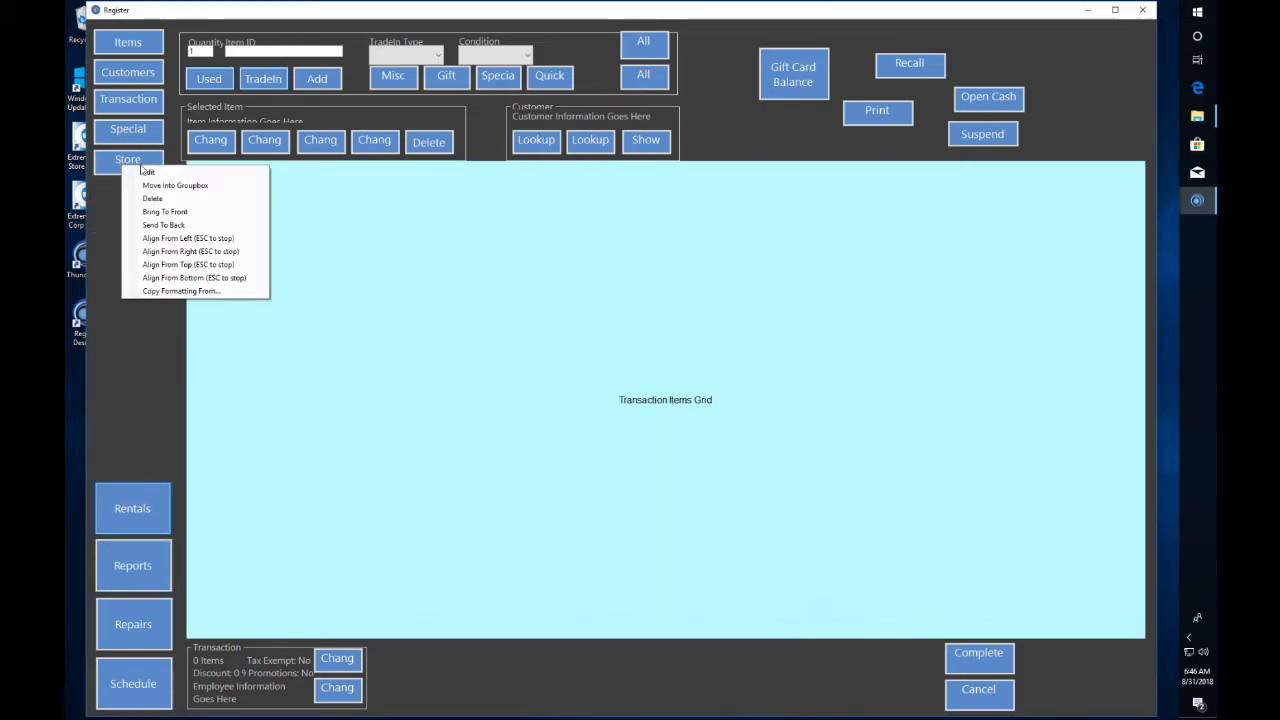
click(148, 173)
double_click(468, 345)
text(130)
click(473, 371)
text(90)
drag(131, 183, 132, 457)
Resize the Special Orders button to width 130 and height 90, and place it directly above the Store Maintenance button.
right_click(129, 135)
click(154, 143)
double_click(468, 345)
text(130)
double_click(463, 367)
text(90)
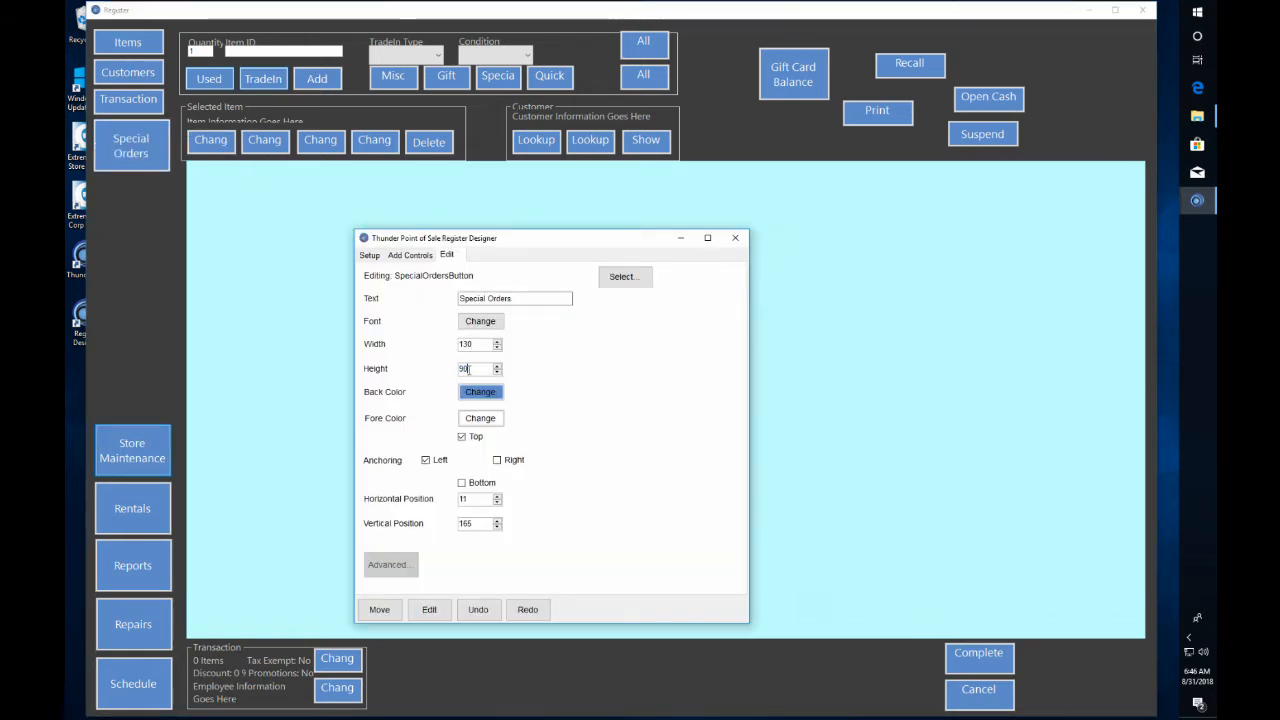
drag(130, 150, 131, 392)
Resize the Transactions button to width 130 and height 90, and place it directly above the Special Orders button.
right_click(125, 99)
click(150, 107)
double_click(468, 345)
text(130)
double_click(464, 368)
text(90)
drag(138, 121, 140, 340)
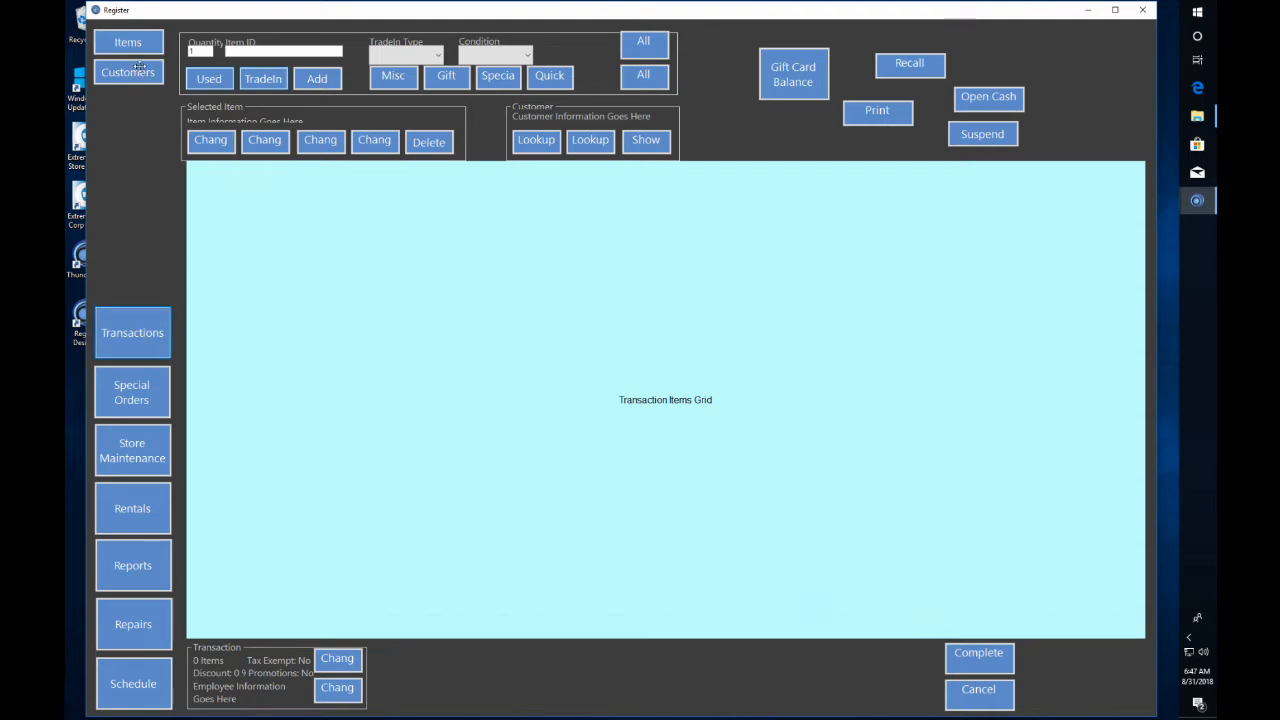
Resize the Customers button to width 130 and height 90, and place it directly above the Transactions button.
right_click(130, 72)
click(155, 80)
double_click(468, 345)
text(130)
double_click(464, 368)
text(90)
drag(143, 79, 146, 277)
Resize the Items button to width 130 and height 90, and place it directly above the Customers button.
right_click(134, 44)
click(156, 51)
double_click(478, 344)
text(130)
double_click(464, 368)
text(90)
drag(132, 55, 134, 216)
Move the Selected Item group box below the Transaction Items Grid, and shorten the grid at both its upper and lower edges.
drag(226, 106, 534, 654)
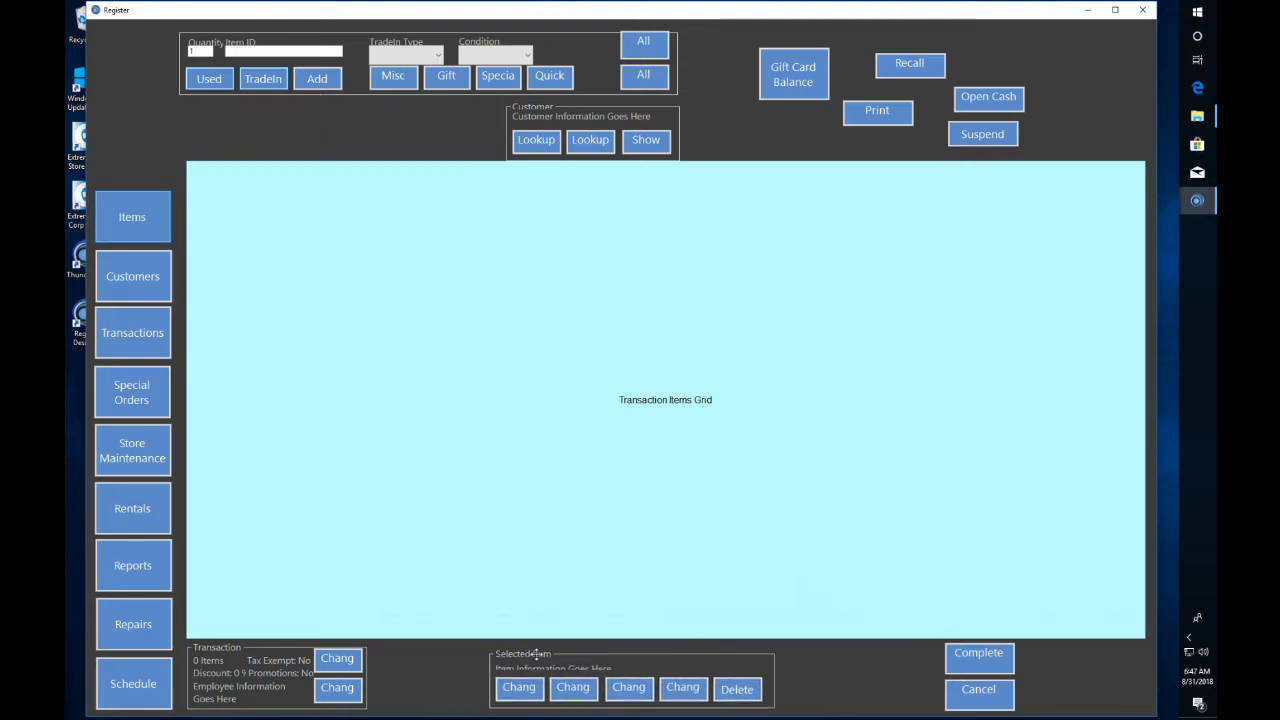
drag(620, 637, 630, 595)
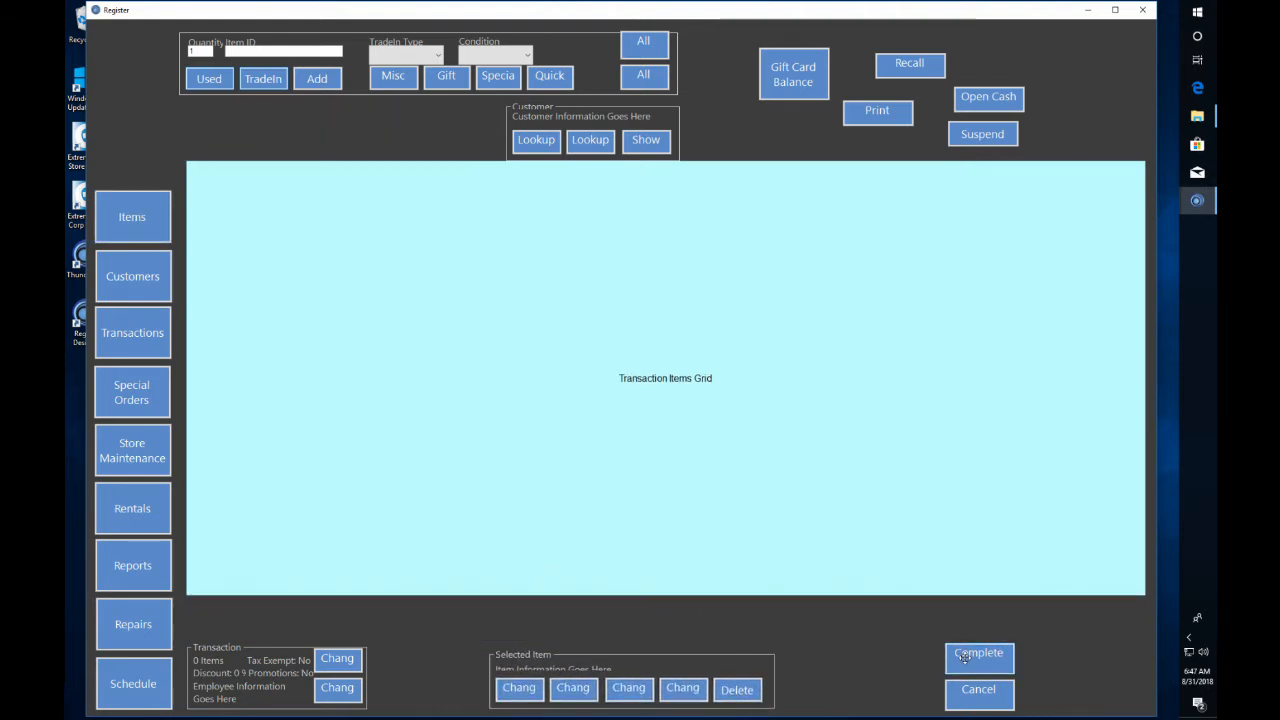
drag(965, 658, 956, 650)
drag(460, 162, 456, 192)
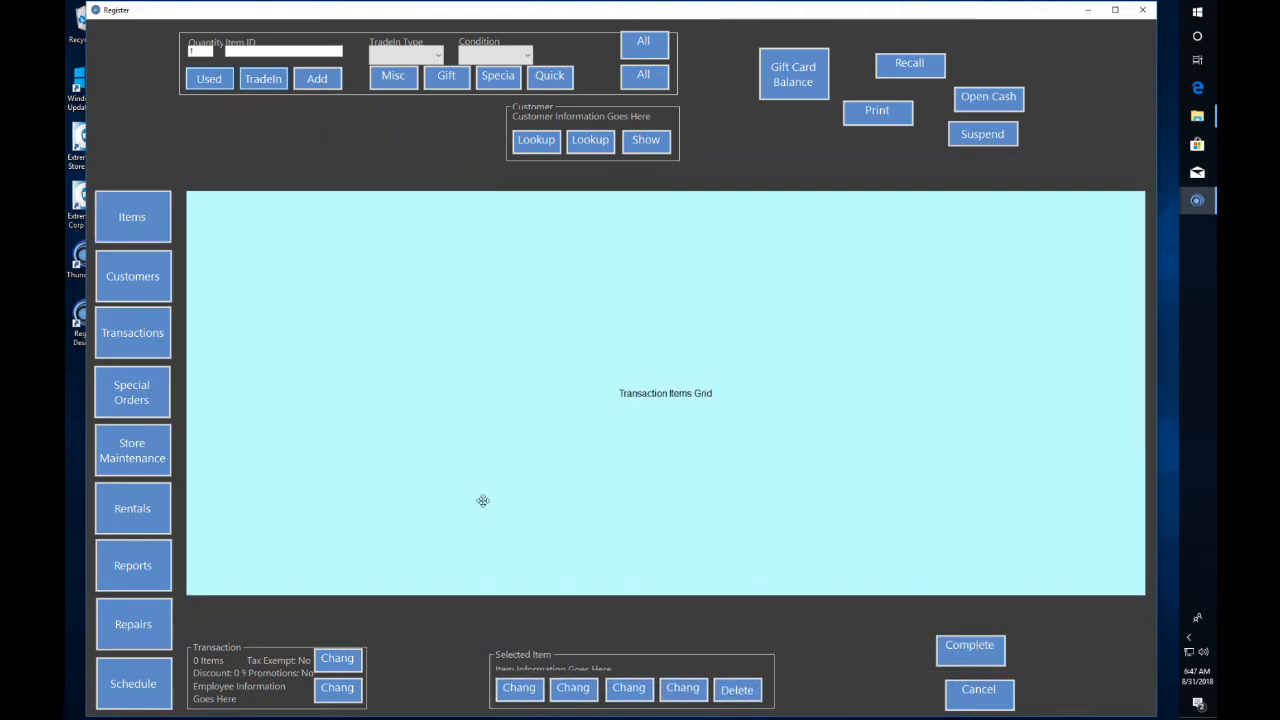
Make the Transaction group box taller and wider, and resize its Change Employee button to width 120 and height 90 in the lower corner.
drag(228, 641, 245, 601)
drag(368, 679, 431, 676)
right_click(363, 664)
drag(347, 655, 393, 680)
click(388, 594)
double_click(464, 344)
text(120)
key(Tab)
text(90)
key(Tab)
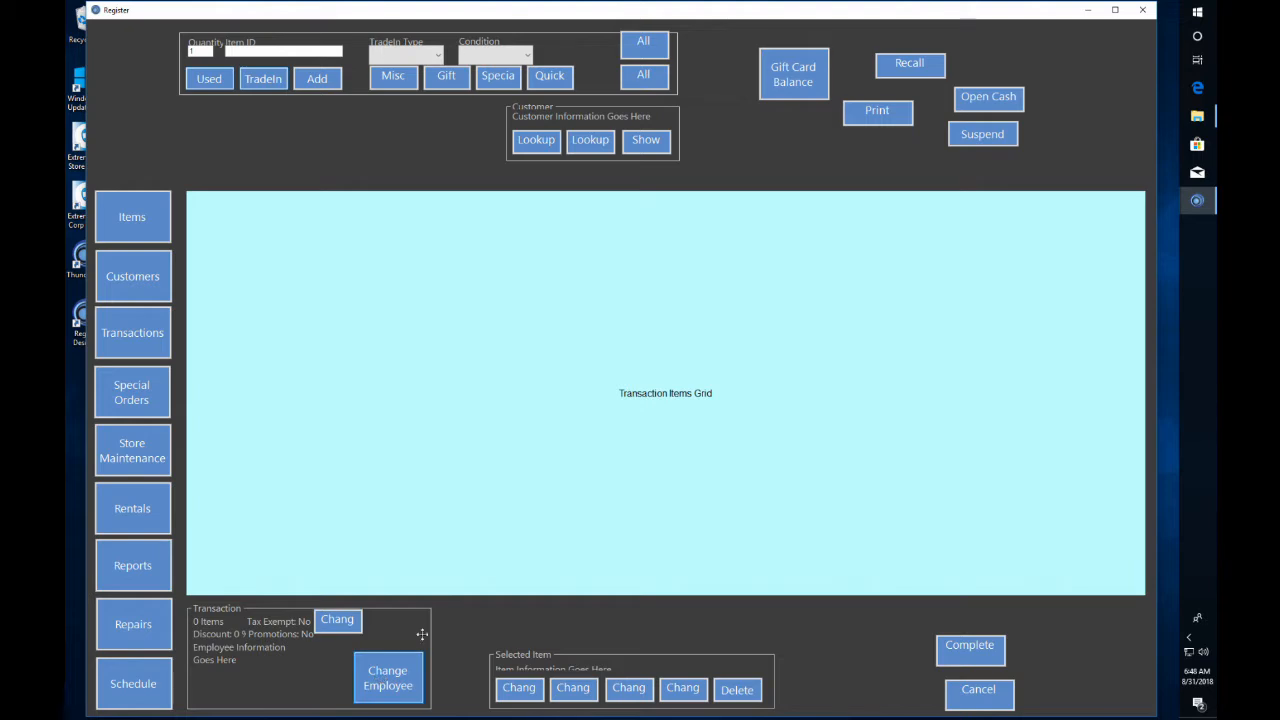
Resize the other Change button in the Transaction group box to width 120 and height 90.
right_click(343, 622)
click(372, 595)
double_click(464, 344)
text(120)
key(Tab)
text(90)
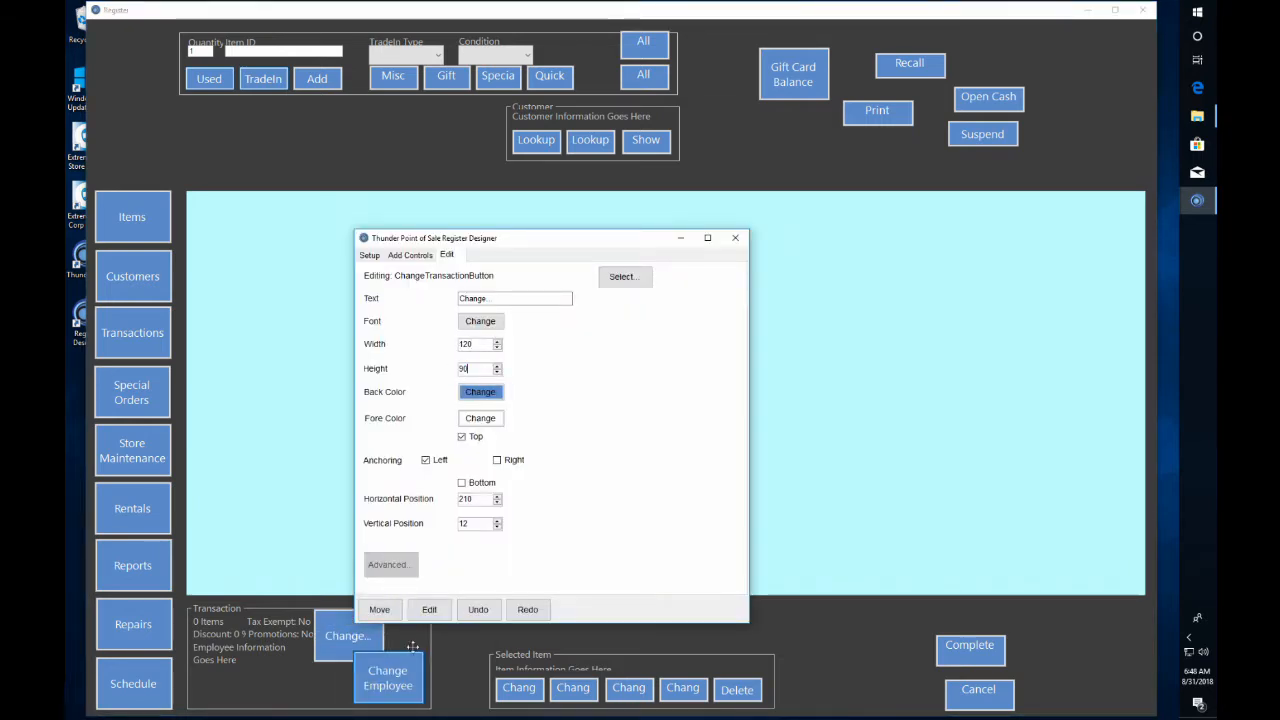
click(299, 511)
Widen the Transaction group box and arrange its two buttons side by side, with the Tax Exempt and Promotions labels above Change Employee.
drag(431, 653, 476, 648)
drag(388, 678, 434, 677)
drag(349, 637, 357, 677)
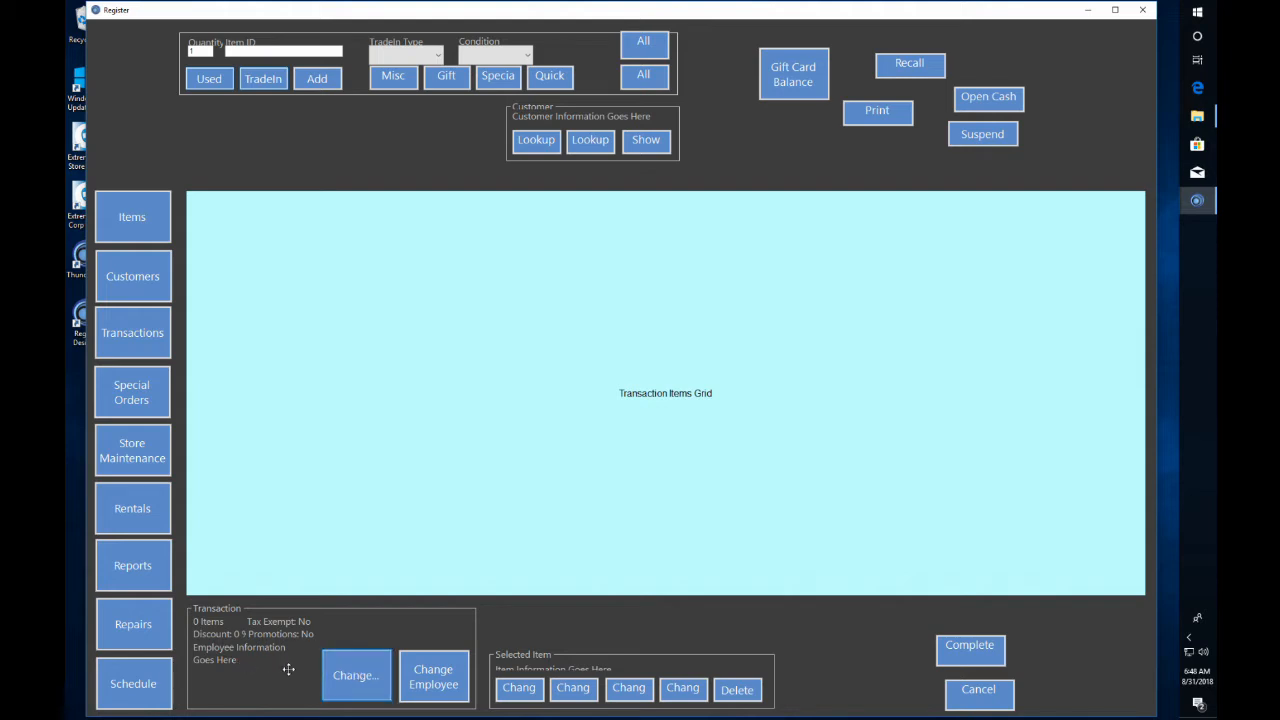
drag(298, 634, 417, 622)
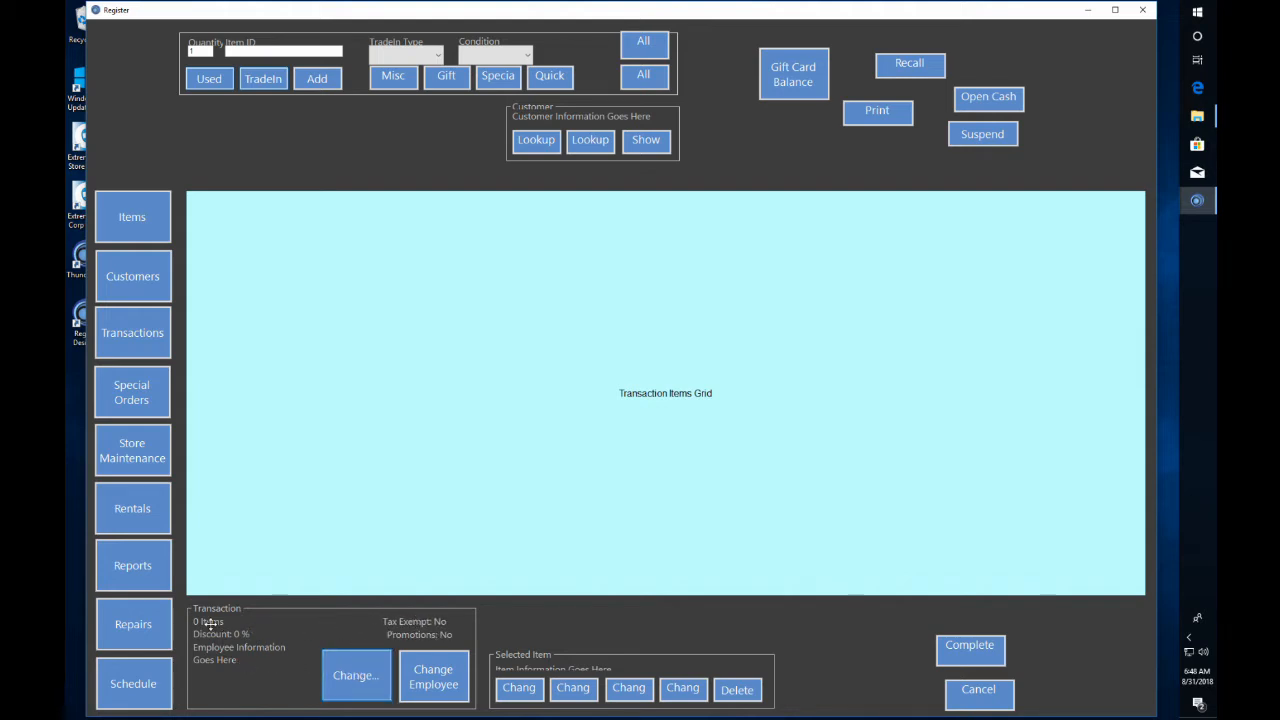
drag(434, 638, 428, 638)
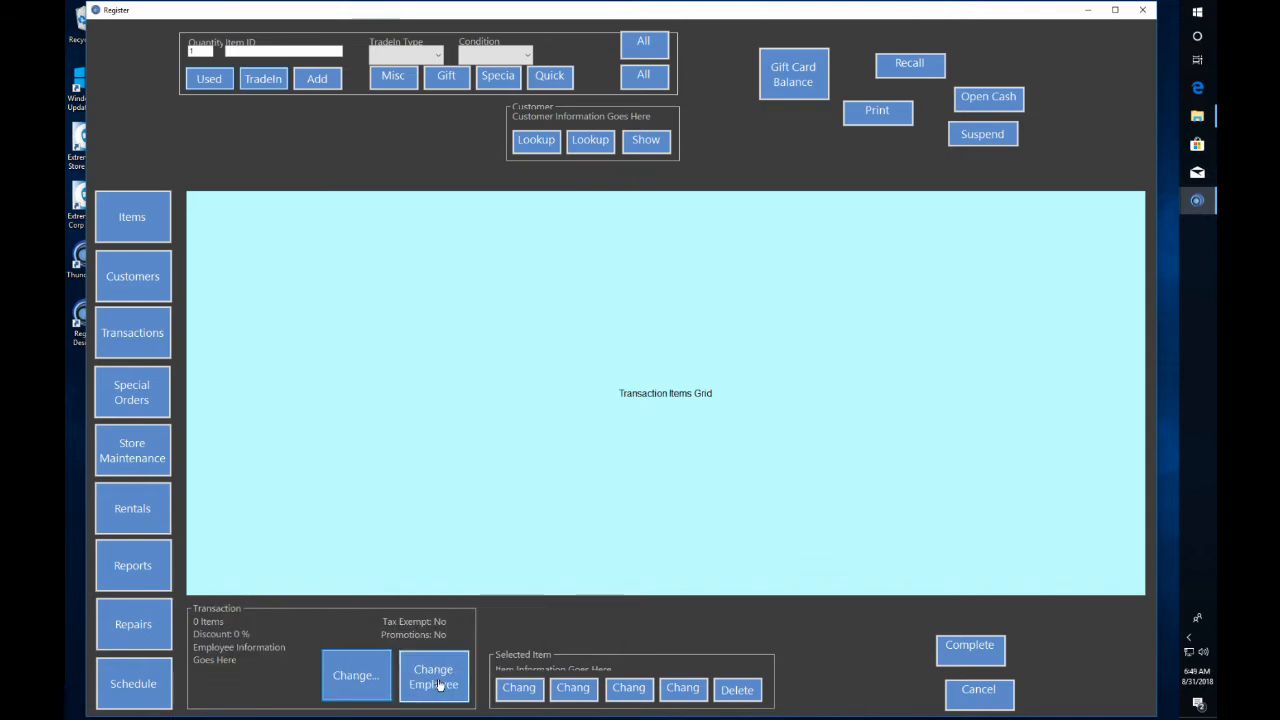
Make the Selected Item group box taller and wider, and resize its Change Price button to width 120 and height 90.
drag(590, 646, 599, 604)
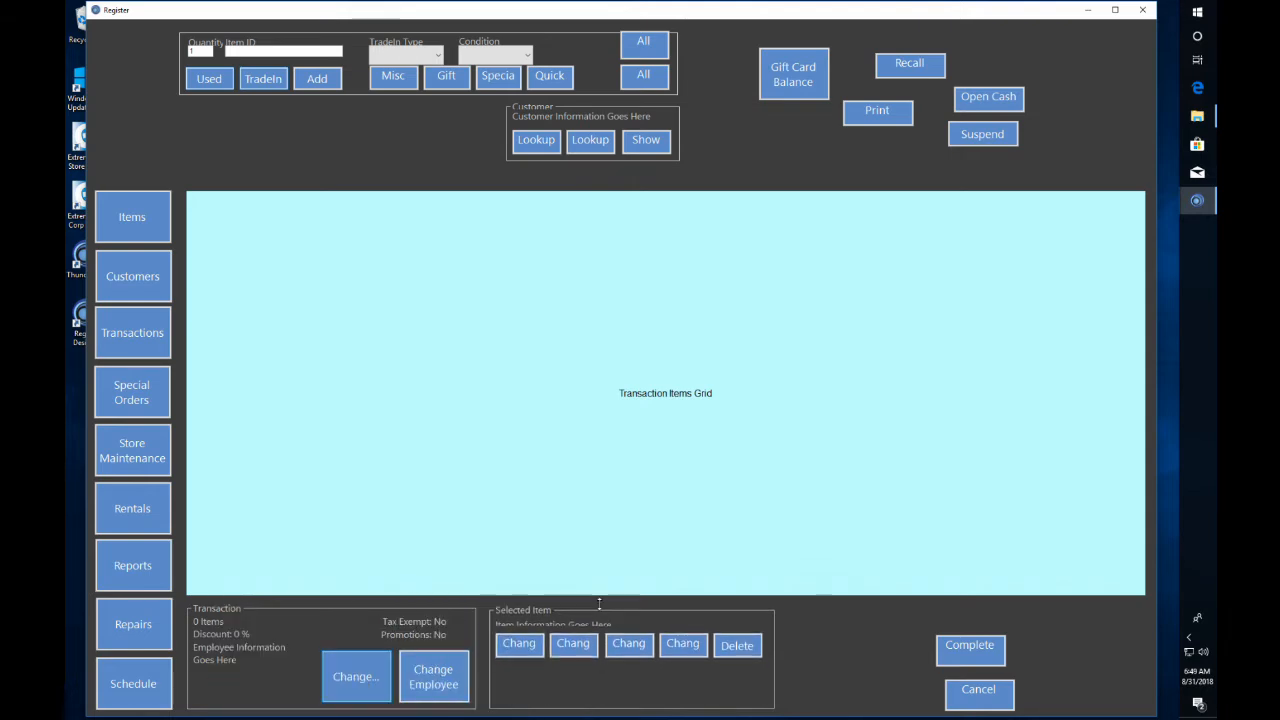
drag(776, 663, 916, 663)
mouse_move(525, 649)
mouse_down()
mouse_move(522, 692)
mouse_move(522, 662)
mouse_up()
right_click(522, 662)
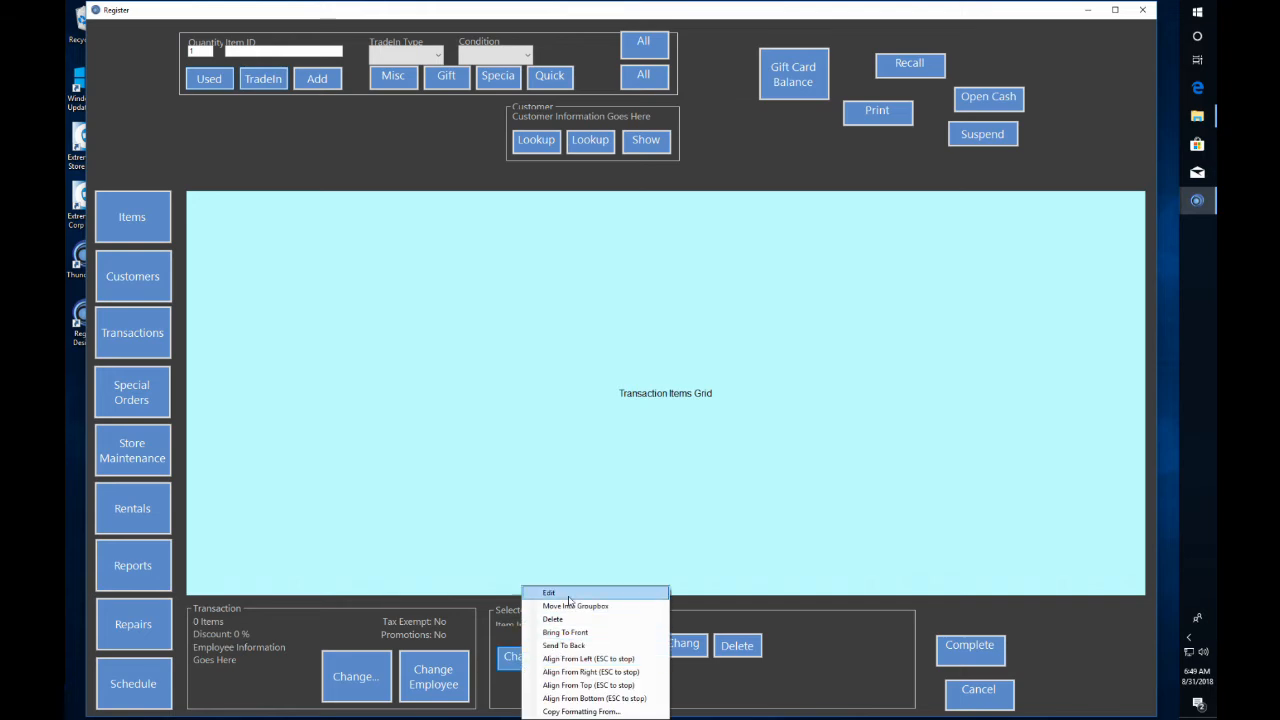
click(565, 594)
double_click(477, 343)
text(120)
double_click(487, 370)
text(90)
click(541, 679)
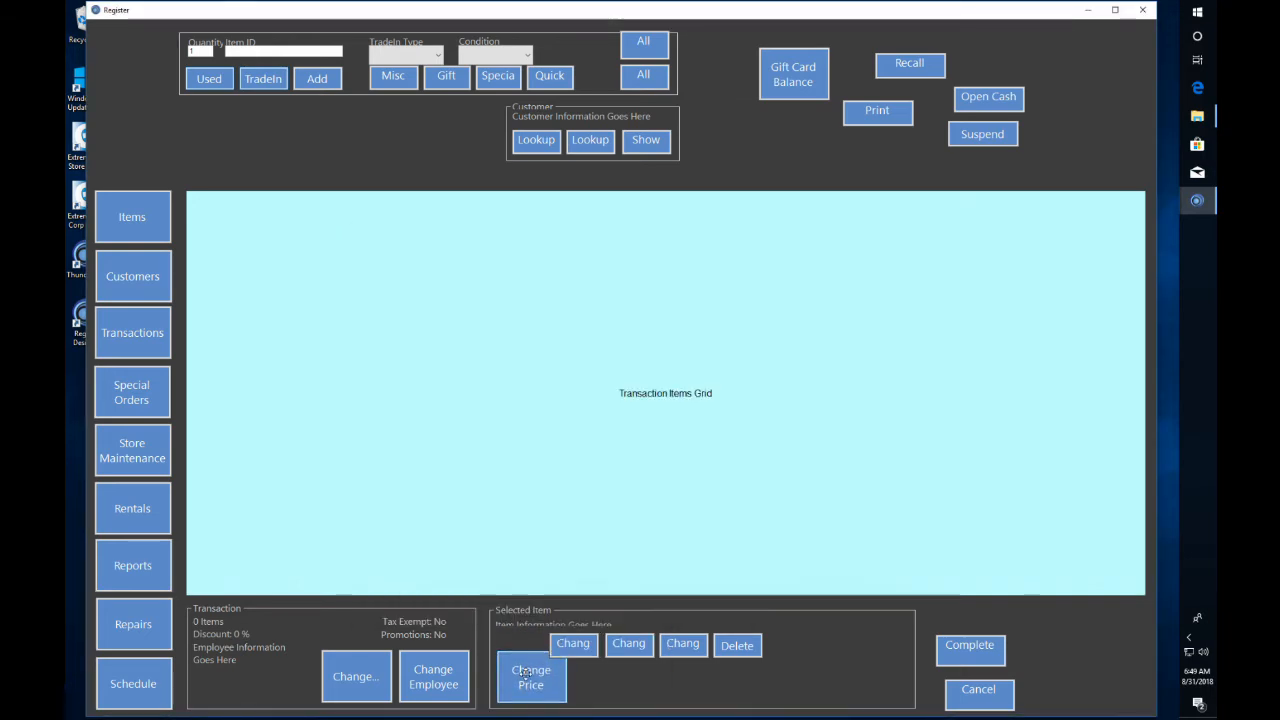
drag(526, 673, 526, 677)
Place the Change Discount button beside Change Price and resize it to width 120 and height 90.
drag(579, 646, 605, 665)
right_click(605, 665)
click(648, 597)
double_click(470, 344)
text(120)
double_click(465, 367)
text(90)
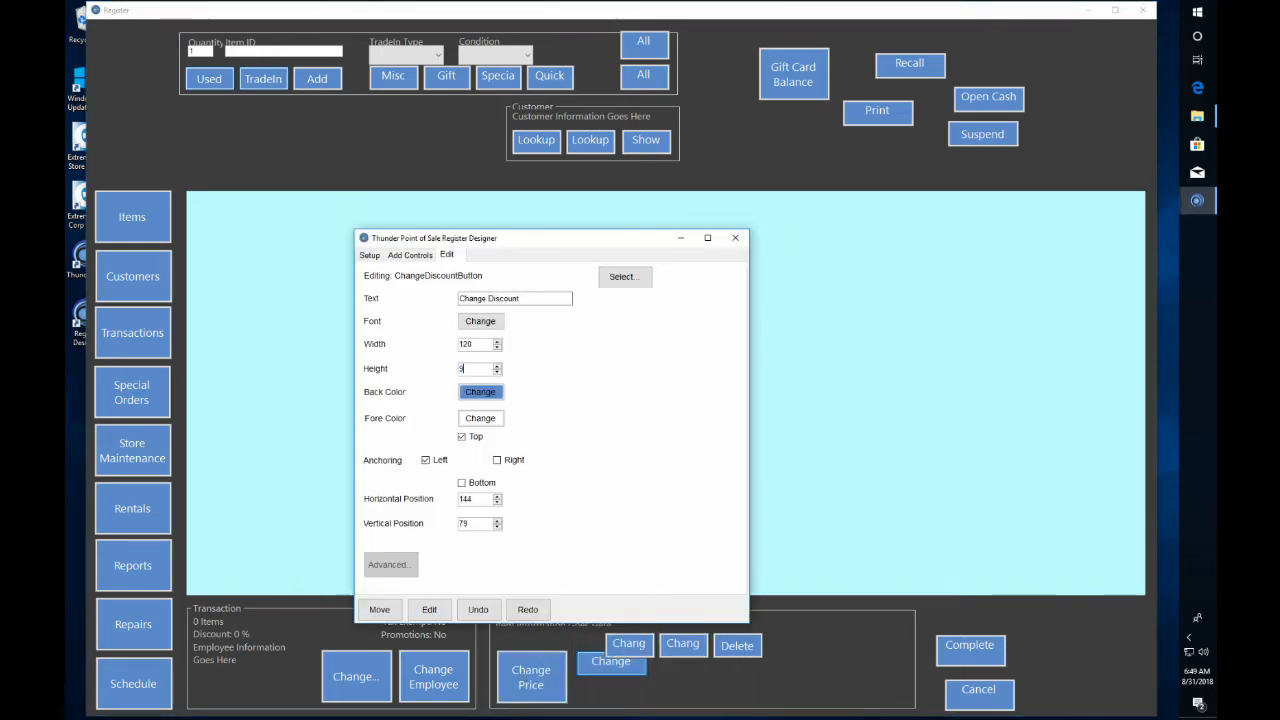
click(605, 690)
Place the Change Quantity button beside Change Discount and resize it to width 120 and height 90.
drag(629, 643, 698, 667)
right_click(698, 667)
click(741, 599)
double_click(470, 344)
text(120)
double_click(465, 368)
text(90)
click(684, 680)
Place the Change More button beside Change Quantity and resize it to width 120 and height 90.
drag(682, 643, 833, 667)
right_click(753, 675)
click(797, 595)
double_click(470, 344)
text(120)
double_click(465, 368)
text(90)
click(760, 677)
Resize the Delete button to width 120 and height 90, and align it with the row beside Change More.
right_click(833, 667)
click(860, 593)
double_click(470, 344)
text(120)
double_click(465, 368)
text(90)
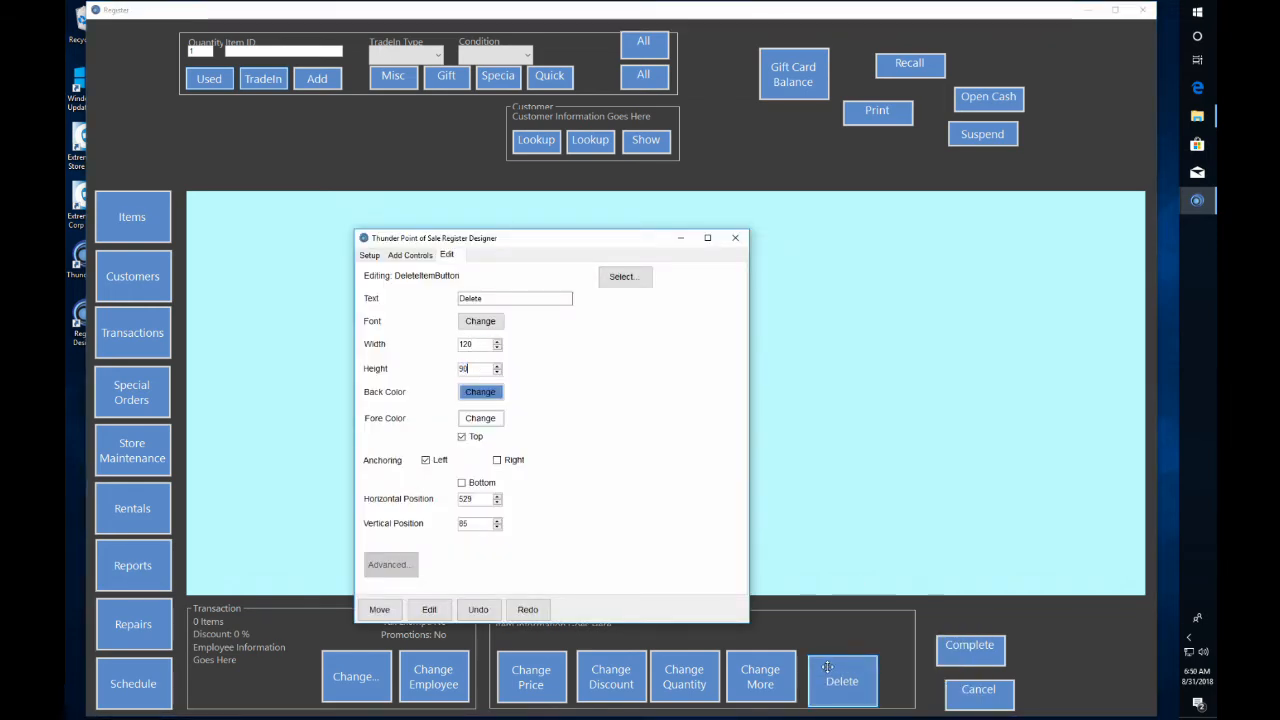
click(822, 663)
Tighten the spacing of the Change Discount and Change Quantity buttons, and adjust the Item Information label above them.
drag(605, 669, 600, 669)
drag(680, 670, 677, 670)
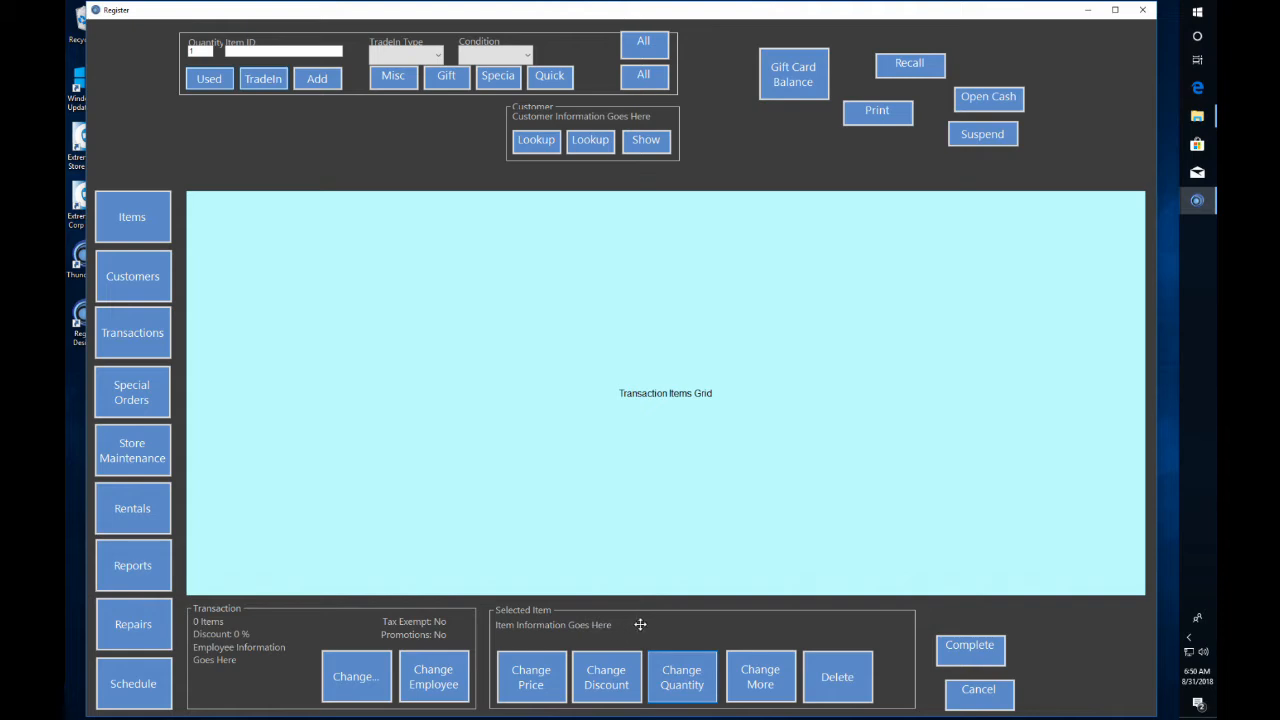
drag(589, 624, 591, 624)
click(830, 672)
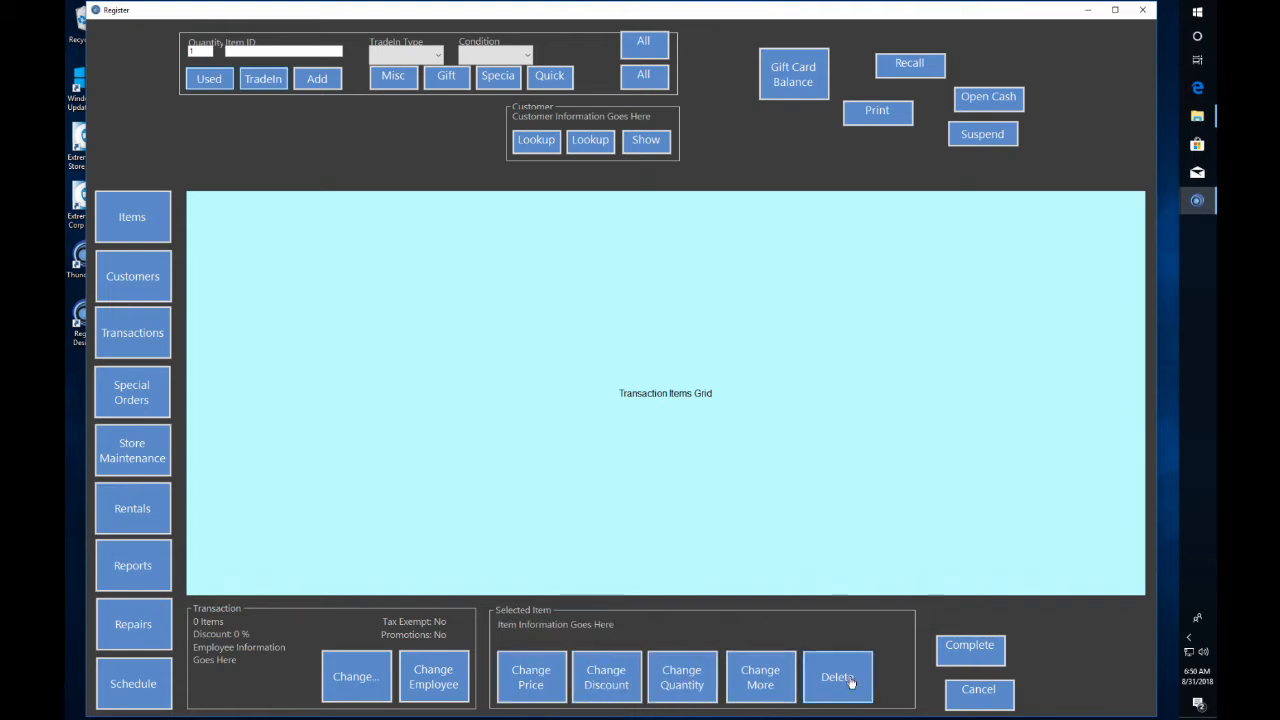
Move the item-entry group box above the Items button, extend it down toward the grid, and take both All buttons out of it.
drag(359, 95, 274, 177)
right_click(563, 40)
click(618, 60)
click(622, 383)
right_click(566, 75)
click(618, 95)
click(636, 380)
Send the item-entry group box to the back and place the two All buttons around the Open Cash button.
right_click(430, 151)
click(455, 211)
drag(556, 70, 999, 57)
drag(562, 39, 1097, 98)
Rearrange the Used and TradeIn buttons below the entry fields and resize Used to width 90 and height 90.
right_click(134, 78)
drag(119, 71, 180, 90)
drag(232, 73, 238, 90)
right_click(111, 88)
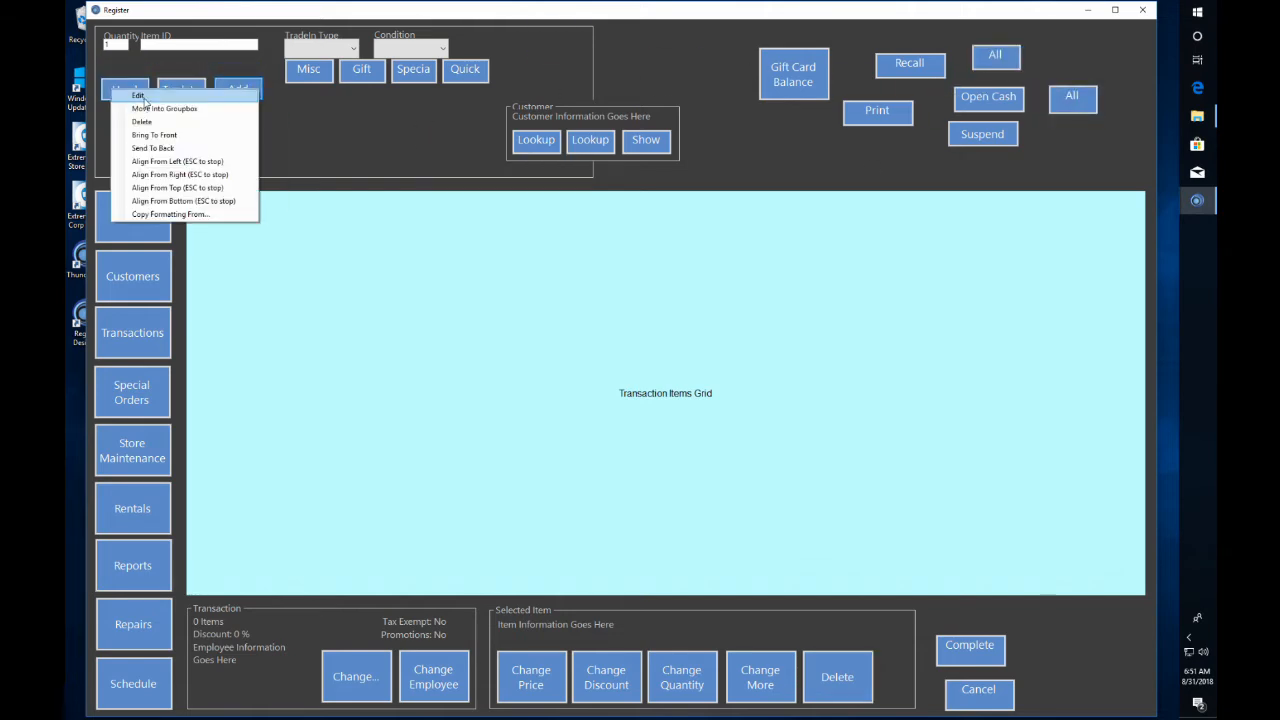
click(145, 98)
double_click(480, 346)
text(90)
double_click(474, 368)
text(90)
Resize the TradeIn button to width 90 and height 90.
right_click(182, 90)
click(206, 98)
double_click(476, 347)
text(90)
double_click(475, 369)
text(90)
Resize the Add button to width 90 and height 90.
right_click(243, 90)
click(267, 98)
double_click(477, 347)
text(90)
double_click(475, 368)
text(90)
Reposition the Item ID label and field, and raise the Used, TradeIn and Add buttons with their tops aligned.
drag(117, 44, 164, 39)
drag(172, 50, 179, 50)
drag(125, 108, 125, 96)
drag(181, 105, 181, 93)
drag(240, 109, 241, 98)
right_click(129, 92)
click(165, 195)
click(183, 93)
click(240, 94)
Left-align the Quantity field and its label with the Used button.
right_click(106, 46)
click(130, 121)
right_click(258, 48)
click(116, 49)
right_click(128, 103)
click(180, 178)
click(106, 50)
click(119, 37)
key(Escape)
Move the TradeIn Type and Condition dropdowns and labels below the button row, left-aligning the TradeIn Type dropdown with Used.
drag(310, 48, 132, 148)
drag(132, 149, 137, 156)
drag(310, 35, 129, 133)
right_click(117, 85)
click(168, 160)
click(130, 154)
drag(398, 46, 216, 155)
drag(389, 34, 206, 132)
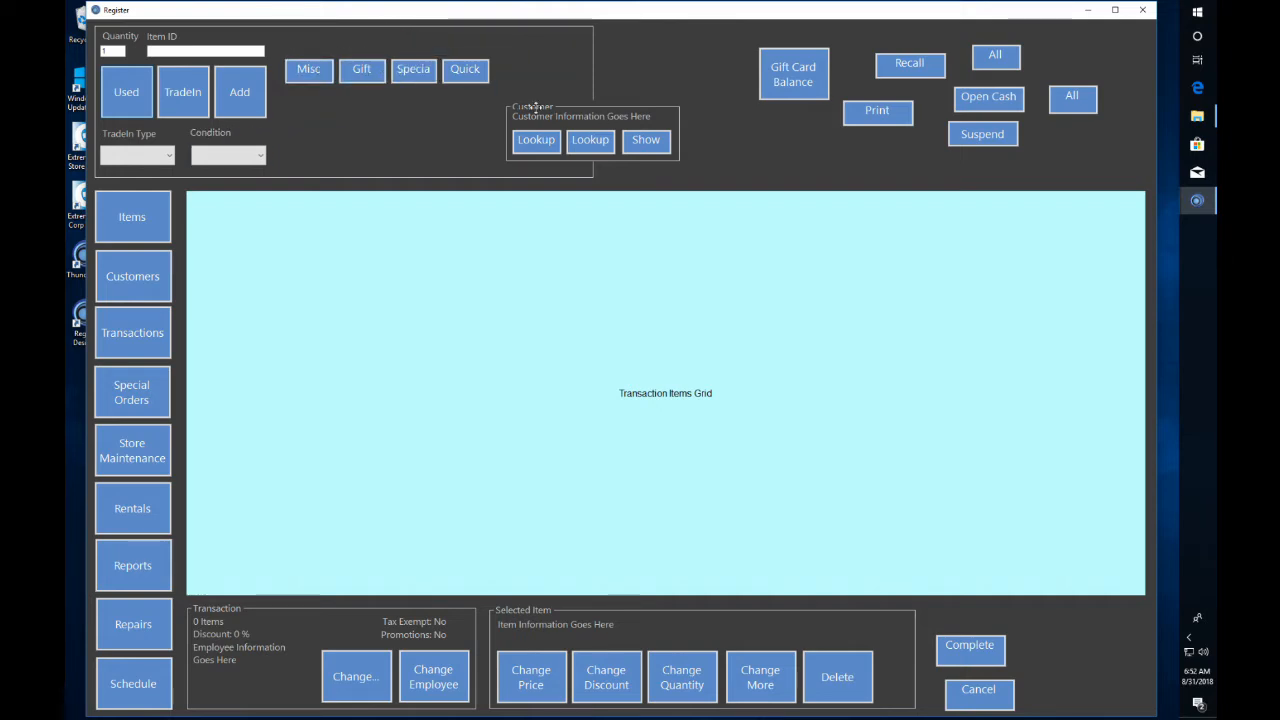
Move the Customer group box clear of the item-entry box and resize the Misc Item button to width 120 and height 90.
drag(535, 107, 636, 37)
drag(309, 73, 318, 126)
right_click(313, 65)
click(343, 86)
double_click(480, 344)
text(120)
double_click(475, 370)
text(90)
Move the Quick Items button to the lower row, resize Gift Card to width 120 and height 90, and set it beside Misc Item.
drag(452, 72, 398, 127)
right_click(403, 47)
click(430, 67)
double_click(478, 343)
text(120)
double_click(473, 370)
text(90)
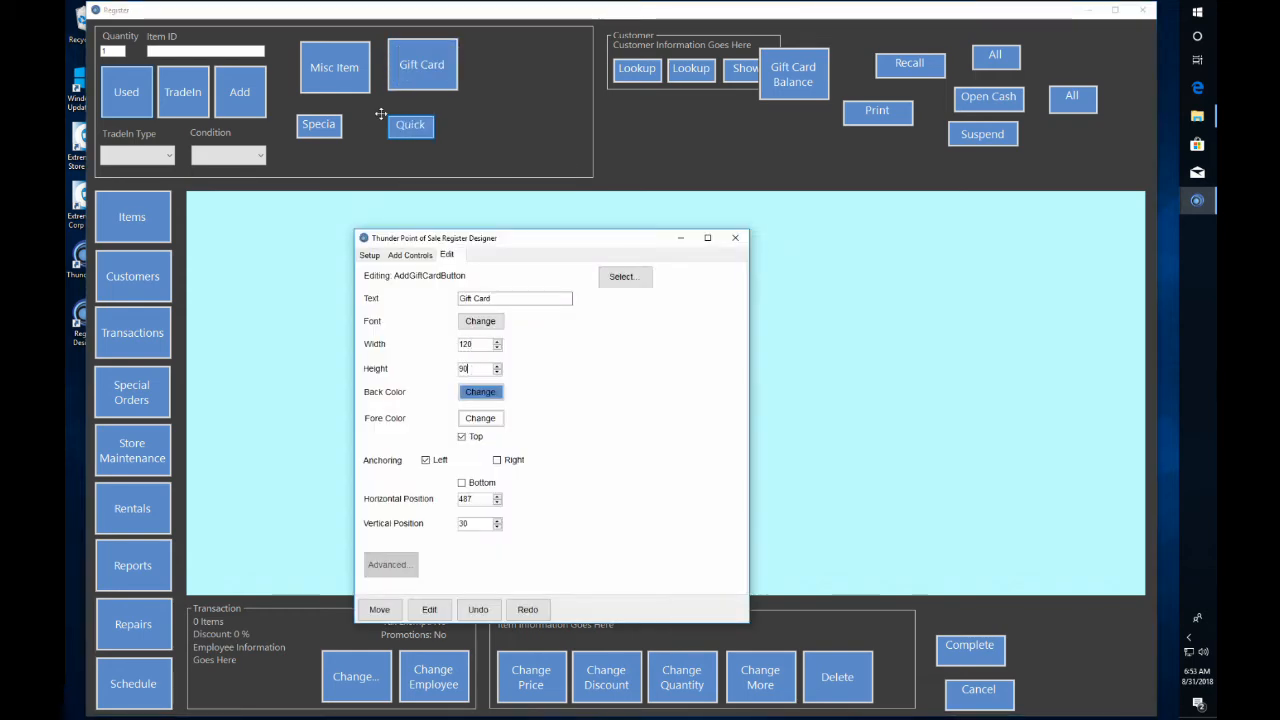
drag(420, 68, 412, 68)
Resize the Special Order button to width 120 and height 90.
right_click(334, 122)
click(358, 131)
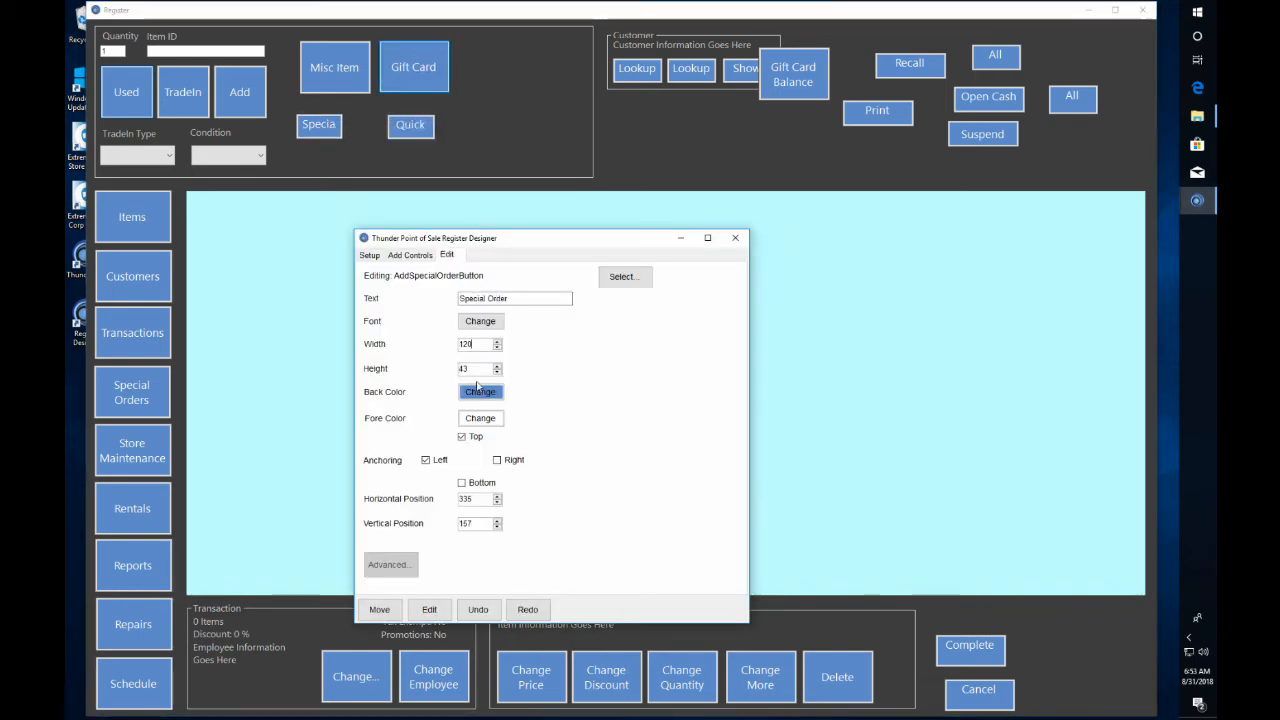
double_click(472, 369)
text(90)
Resize the Quick Items button to width 120 and height 90.
right_click(409, 124)
click(434, 131)
double_click(470, 344)
text(120)
double_click(474, 369)
text(90)
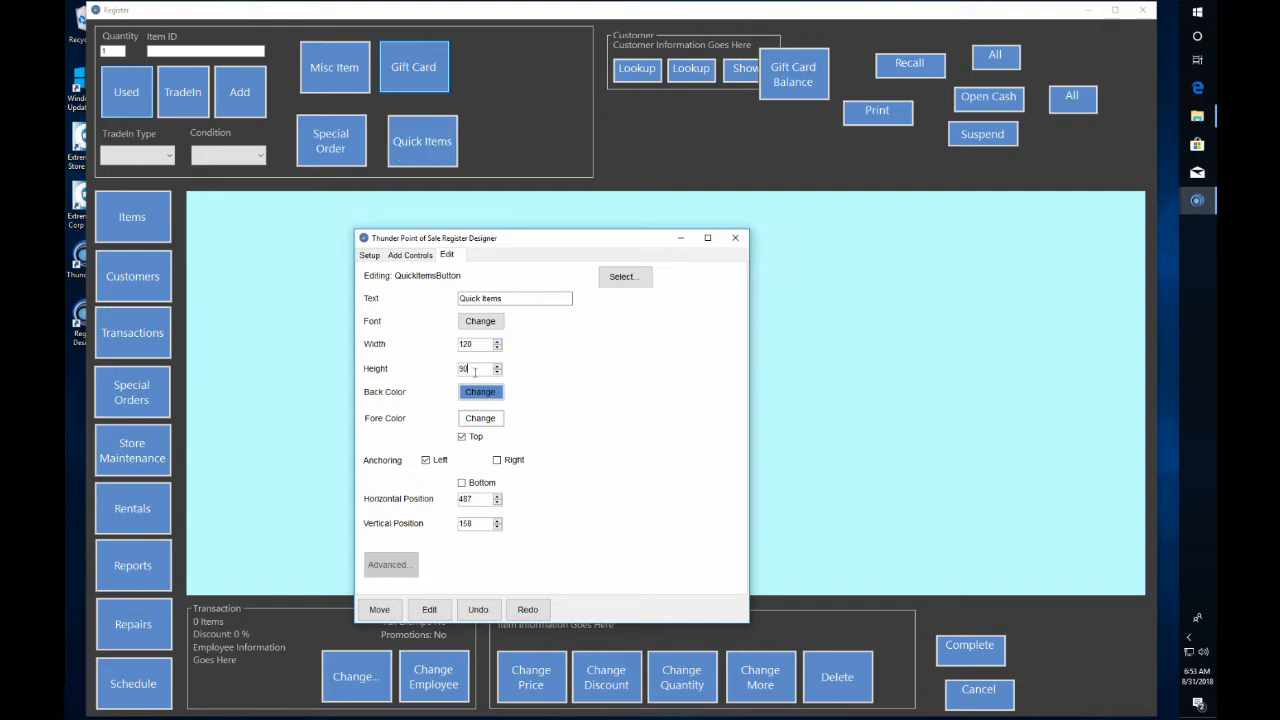
Place the Special Order button directly below Misc Item and set its vertical position to 135.
drag(331, 140, 334, 127)
right_click(336, 80)
click(360, 91)
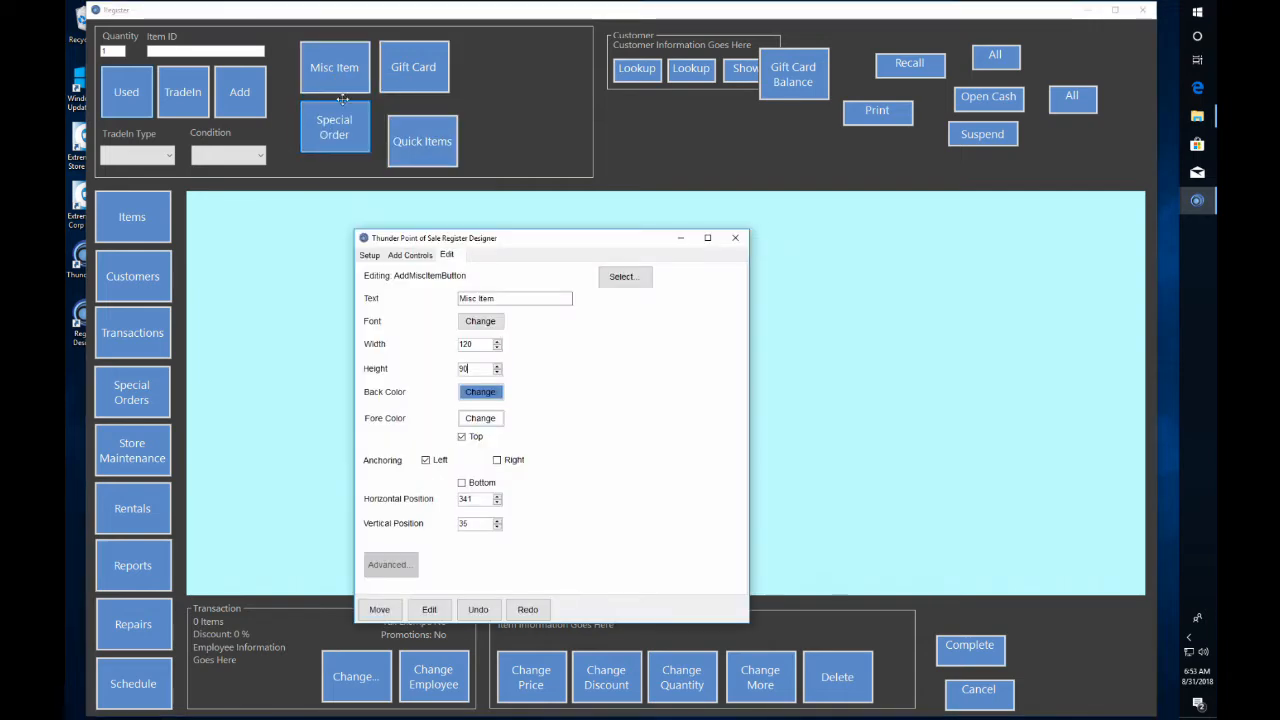
right_click(335, 133)
click(358, 141)
double_click(474, 524)
text(135)
Set the Gift Card button's horizontal position to 472, beside the Misc Item button.
right_click(355, 120)
right_click(327, 55)
click(353, 61)
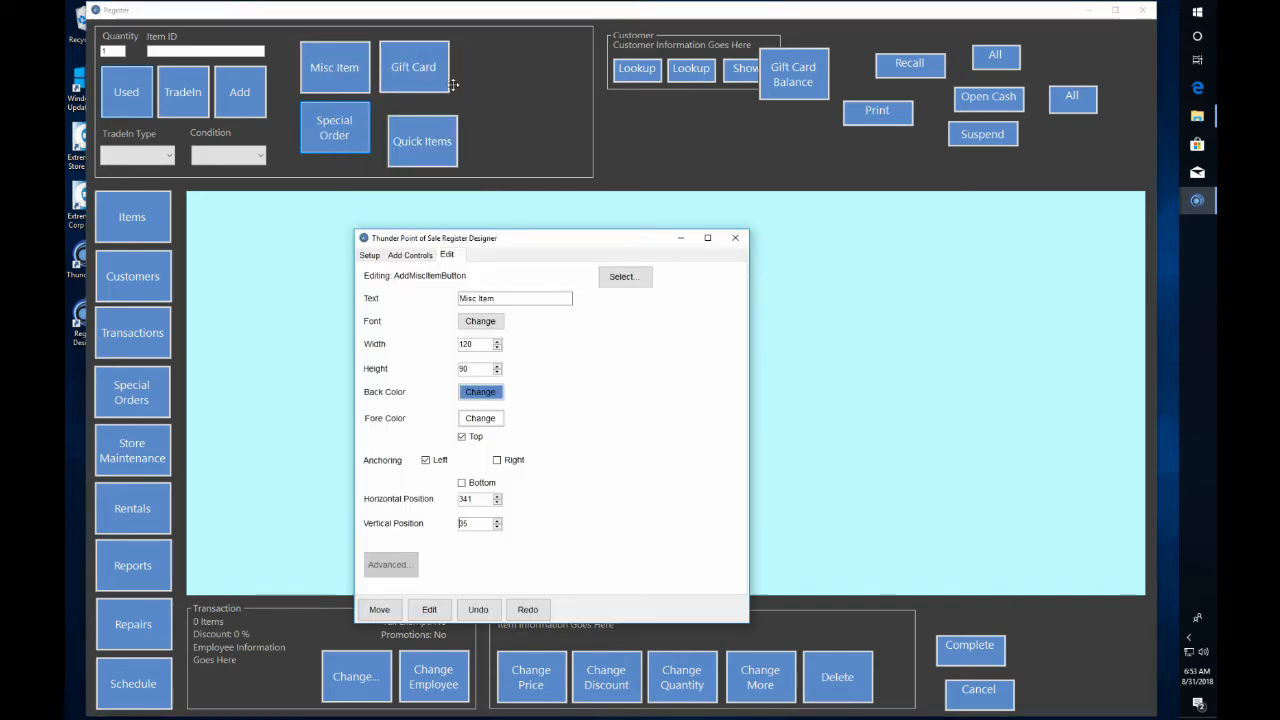
right_click(418, 68)
click(445, 76)
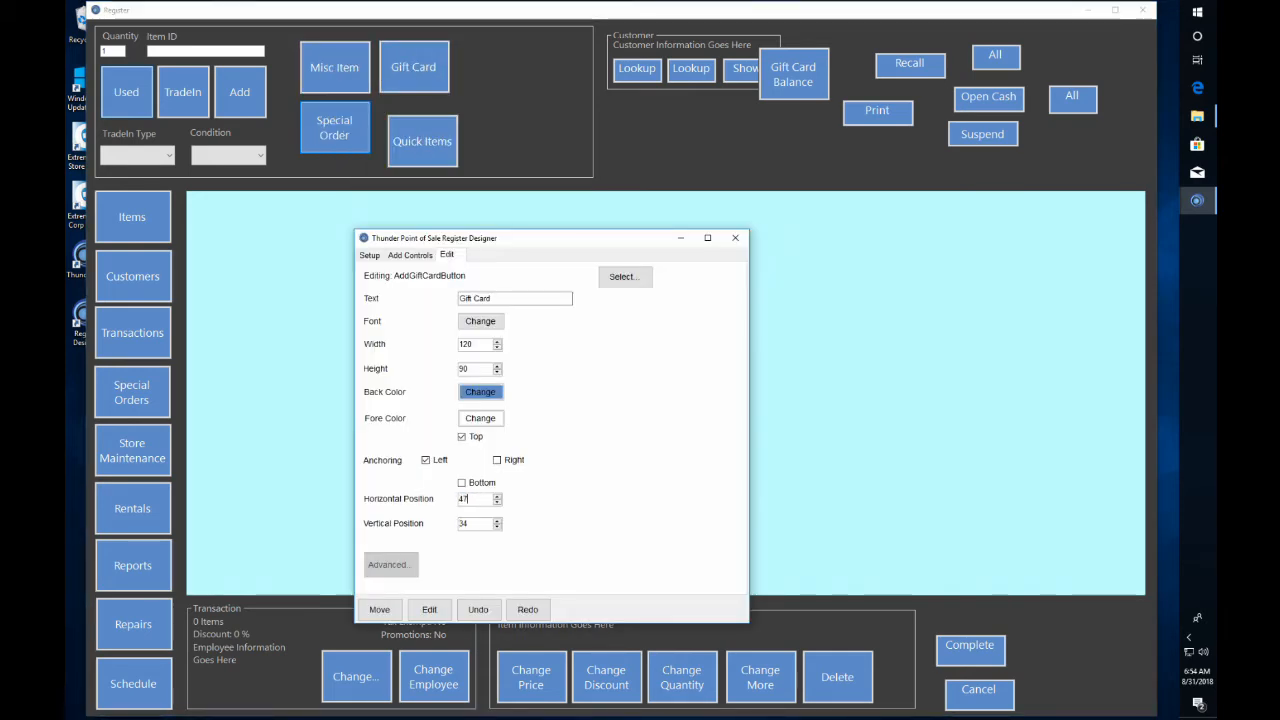
text(2)
Left-align Special Order with Misc Item, and top-align Gift Card with Misc Item and Quick Items with Special Order.
right_click(323, 118)
right_click(334, 57)
click(382, 134)
click(348, 126)
right_click(349, 66)
click(388, 166)
click(405, 78)
right_click(323, 125)
click(385, 224)
click(416, 144)
right_click(415, 58)
Adjust the horizontal positions of the TradeIn and Add buttons to space them evenly after Used.
right_click(124, 87)
click(138, 93)
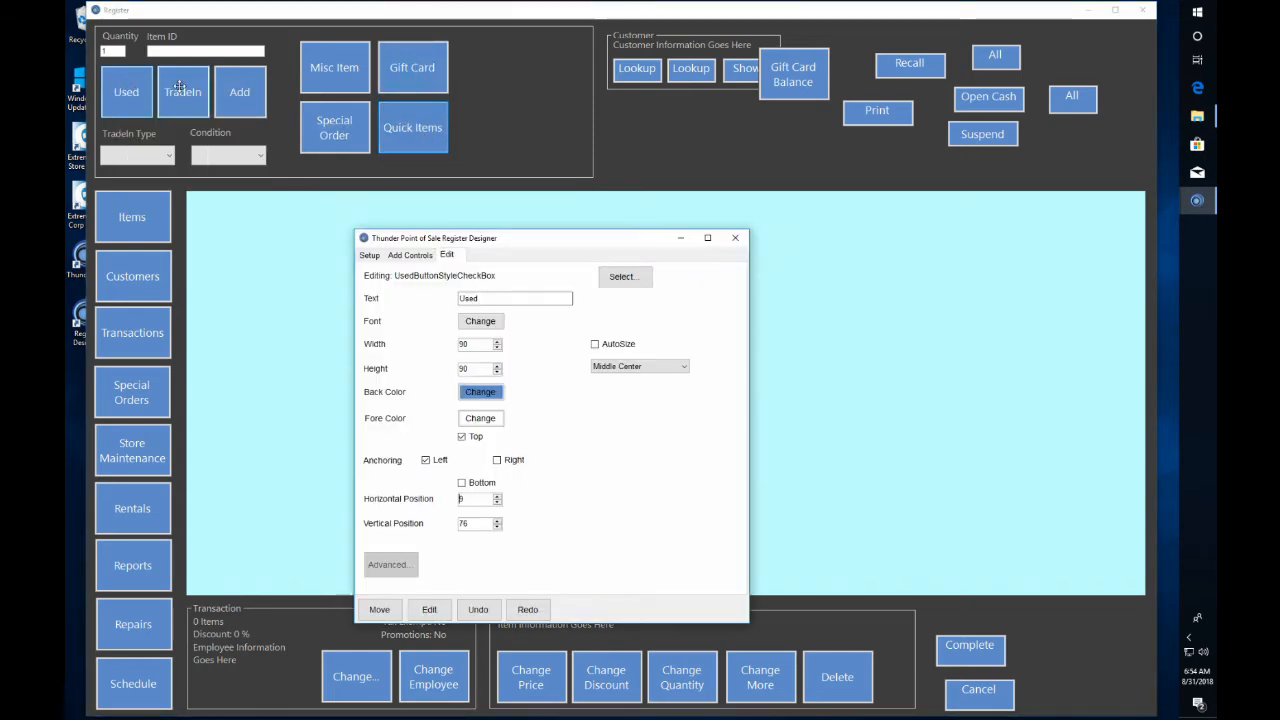
right_click(188, 90)
click(204, 95)
key(BackSpace)
text(9)
key(Return)
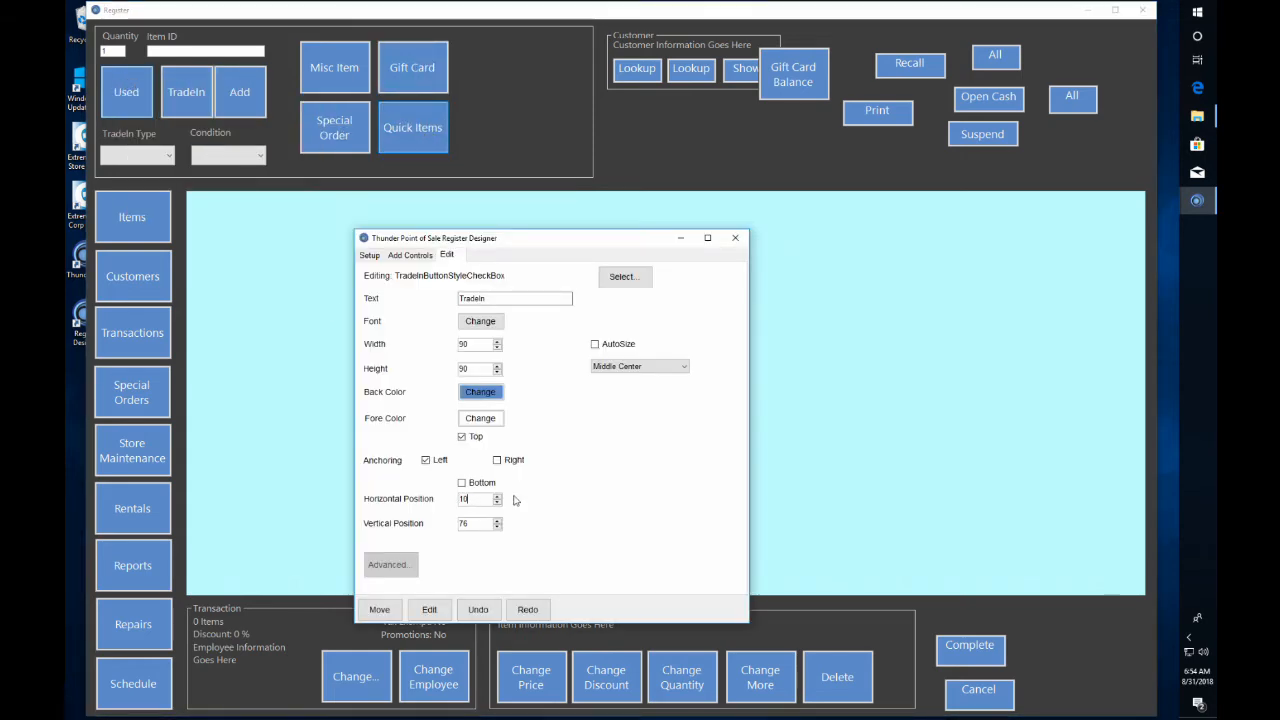
right_click(240, 88)
click(258, 95)
double_click(470, 498)
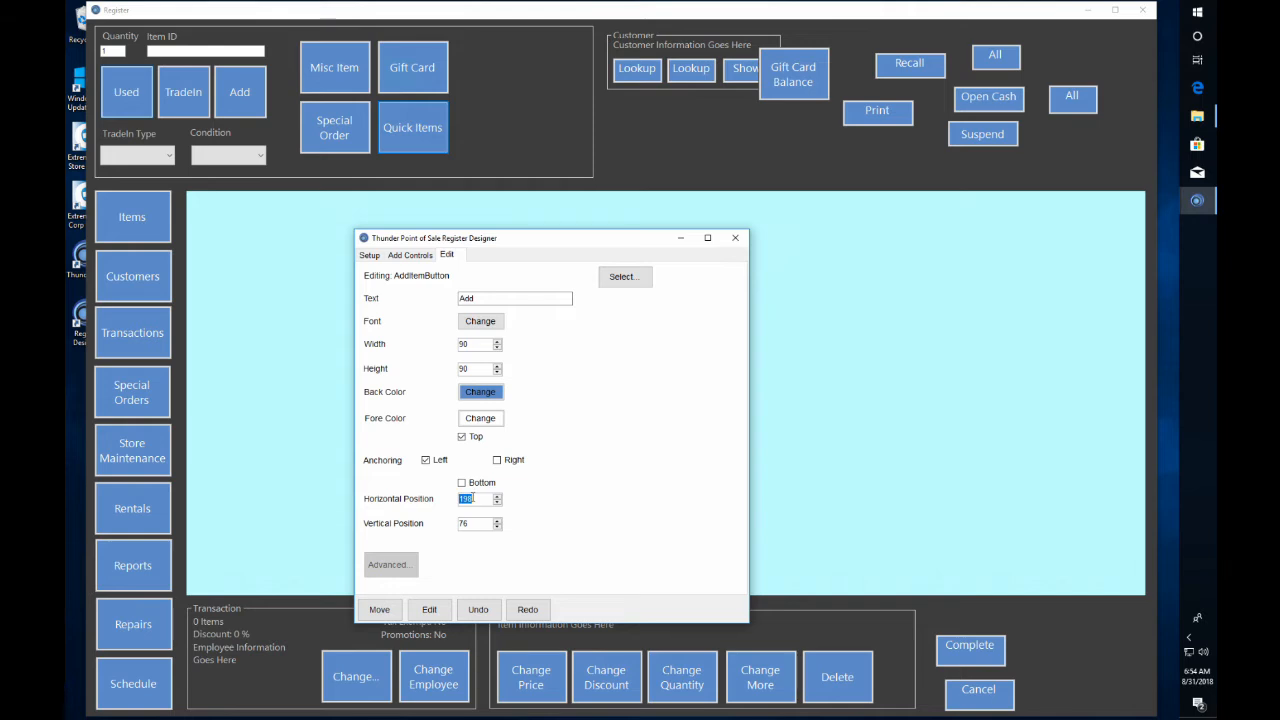
Right-align the Item ID field with the Add button and left-align the Item ID label with its field.
right_click(259, 89)
click(288, 163)
click(221, 50)
key(Escape)
right_click(238, 78)
click(286, 166)
click(240, 51)
key(Escape)
right_click(177, 51)
click(222, 126)
click(169, 38)
key(Escape)
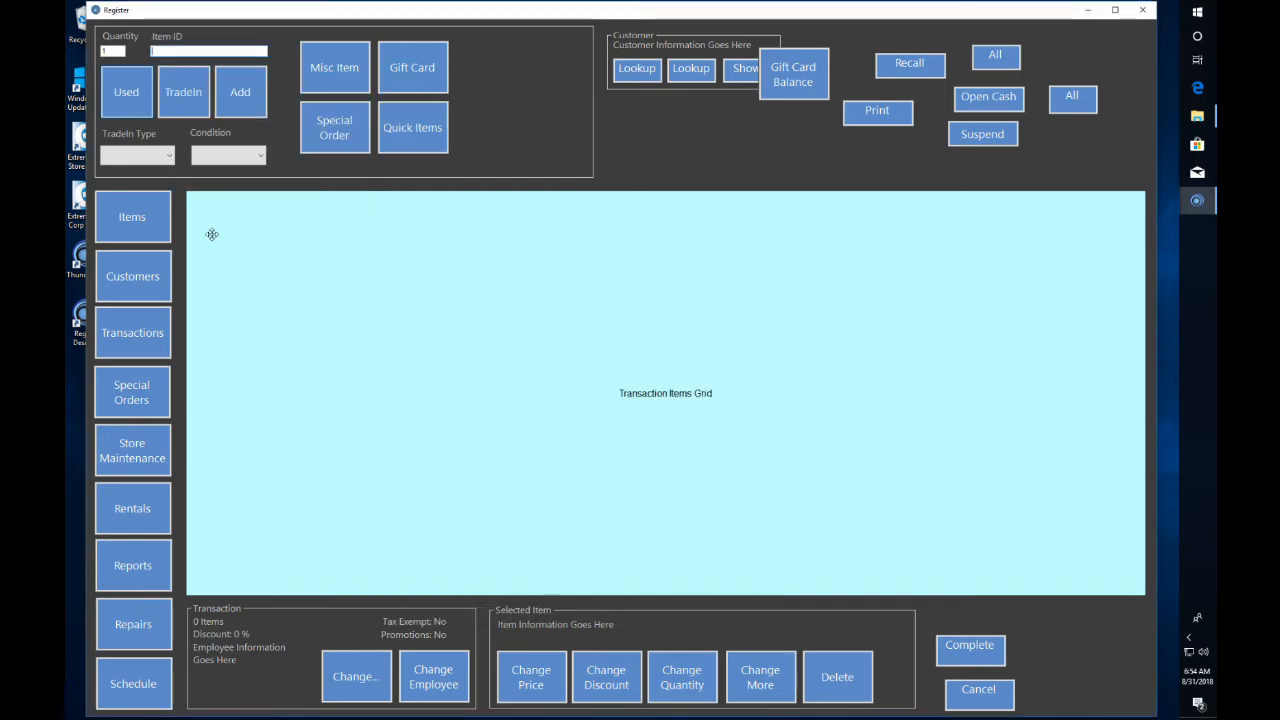
Narrow the item-entry group box, move the Customer group box beside it, and extend the Customer box to the same height.
drag(593, 113, 459, 114)
drag(638, 35, 495, 26)
drag(550, 82, 550, 177)
Spread out the two Lookup buttons inside the Customer group box and place the Show button below them.
drag(606, 65, 497, 133)
drag(549, 62, 578, 73)
drag(497, 62, 501, 73)
drag(519, 37, 497, 77)
Resize the Lookup By ID button to width 120 and height 90, and nudge it up under the customer information label.
right_click(496, 79)
click(520, 91)
double_click(477, 346)
text(120)
double_click(481, 366)
text(90)
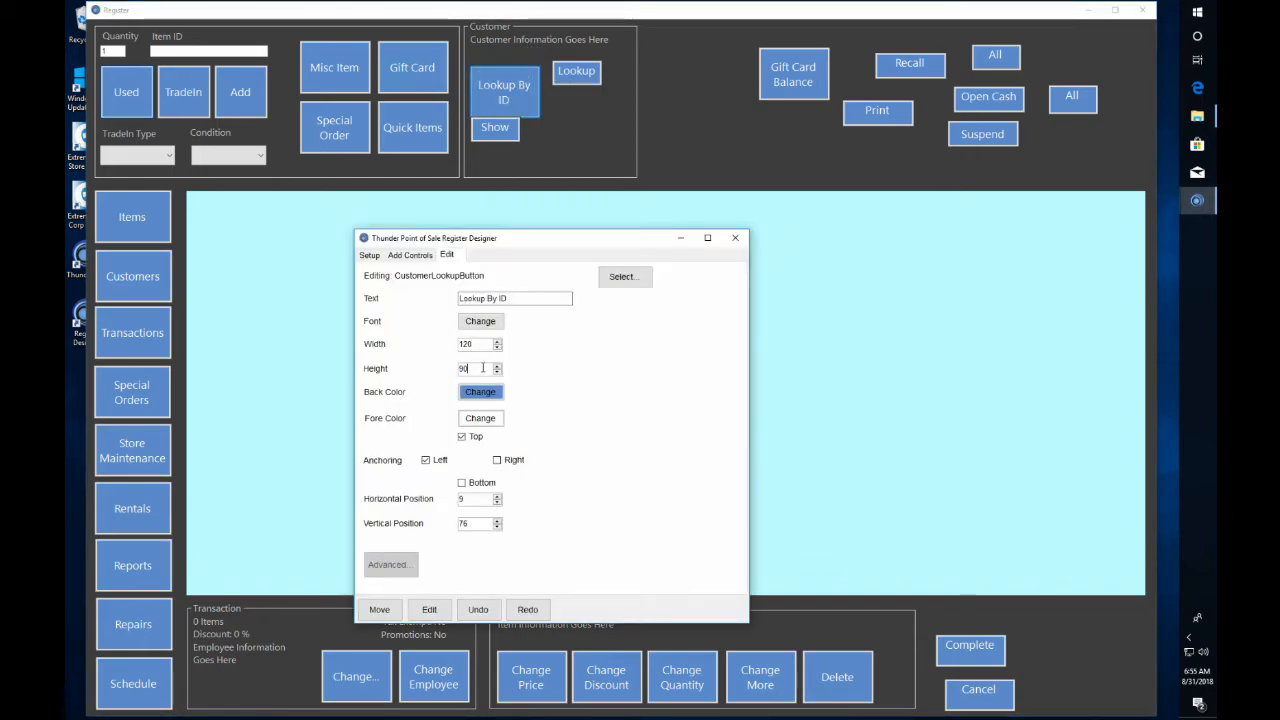
drag(508, 87, 509, 82)
Resize the Lookup Discount Card button to width 120 and height 90.
right_click(577, 73)
click(616, 83)
double_click(480, 345)
text(120)
double_click(480, 368)
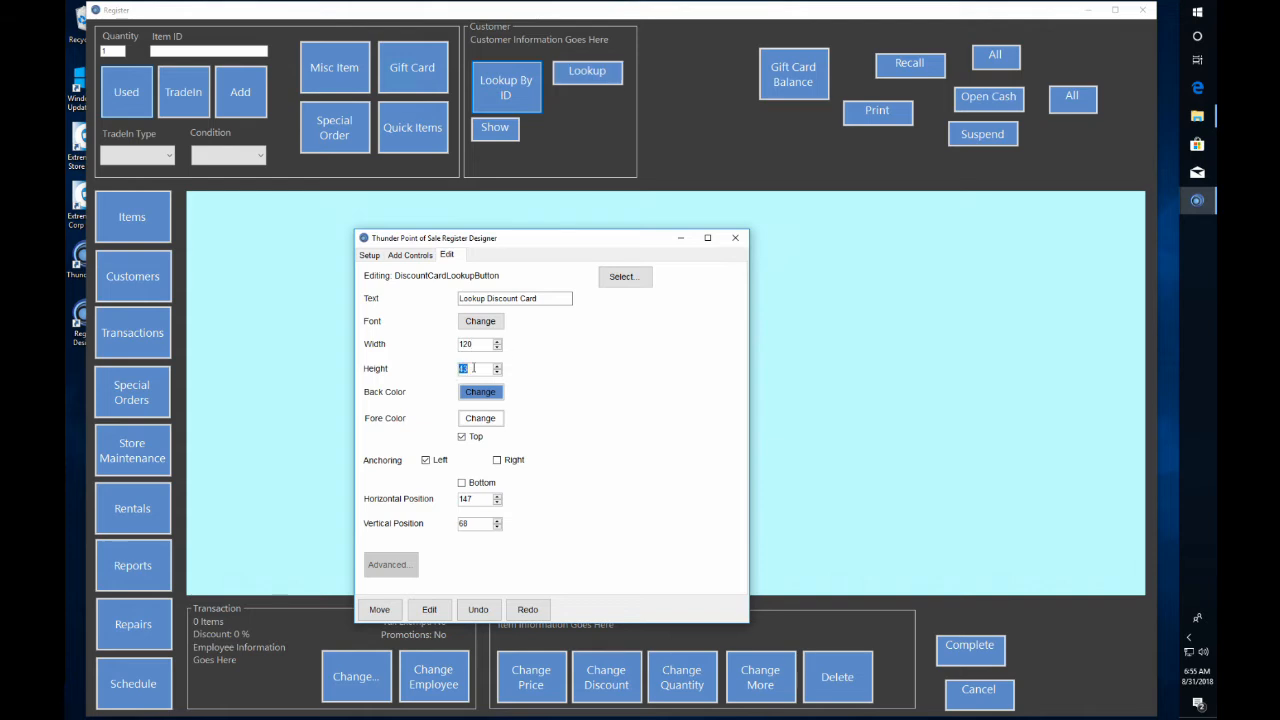
text(90)
Resize the Show Selected button to width 120 and height 90.
right_click(498, 130)
click(522, 138)
click(475, 344)
double_click(469, 370)
text(90)
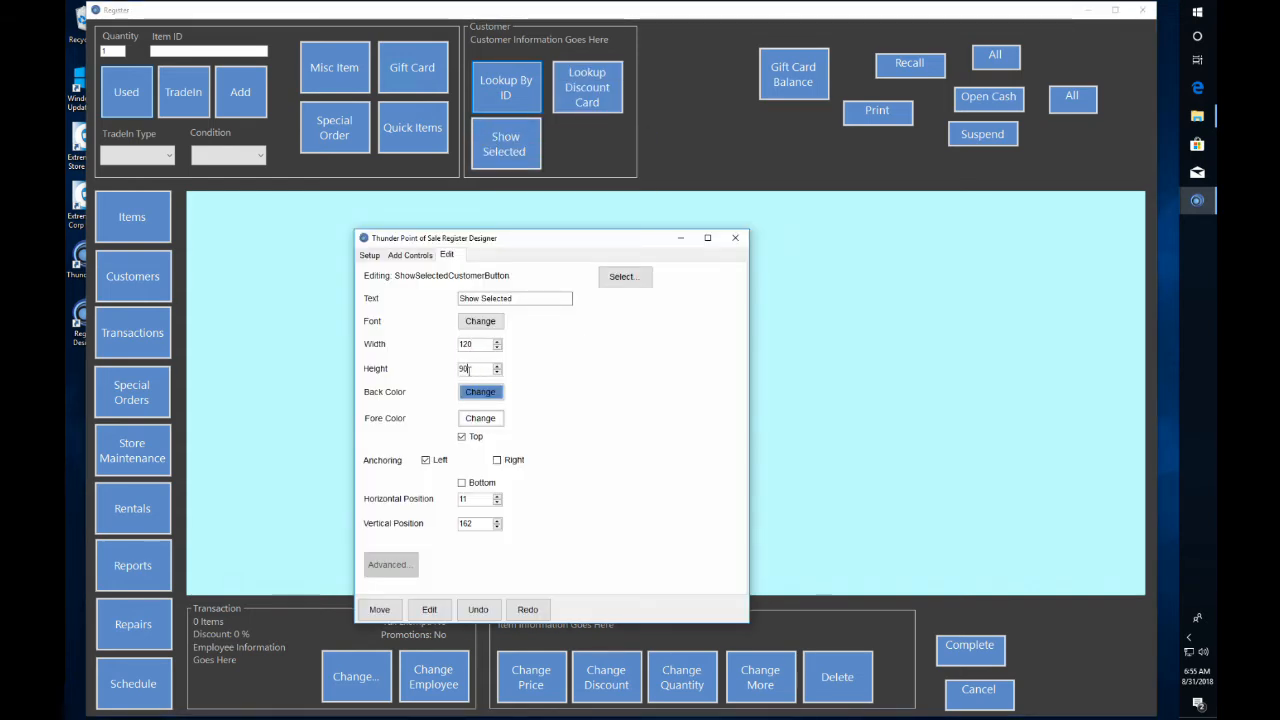
Move the Gift Card Balance button into the Customer group box and place it below Lookup Discount Card.
right_click(808, 72)
click(836, 90)
click(622, 350)
click(610, 375)
click(624, 385)
drag(474, 64, 559, 162)
Align the Show Selected button's left edge with Lookup By ID and set its vertical position to 168.
right_click(509, 97)
click(511, 150)
right_click(510, 149)
click(532, 157)
right_click(507, 84)
click(528, 92)
right_click(508, 134)
click(530, 143)
double_click(472, 524)
text(168)
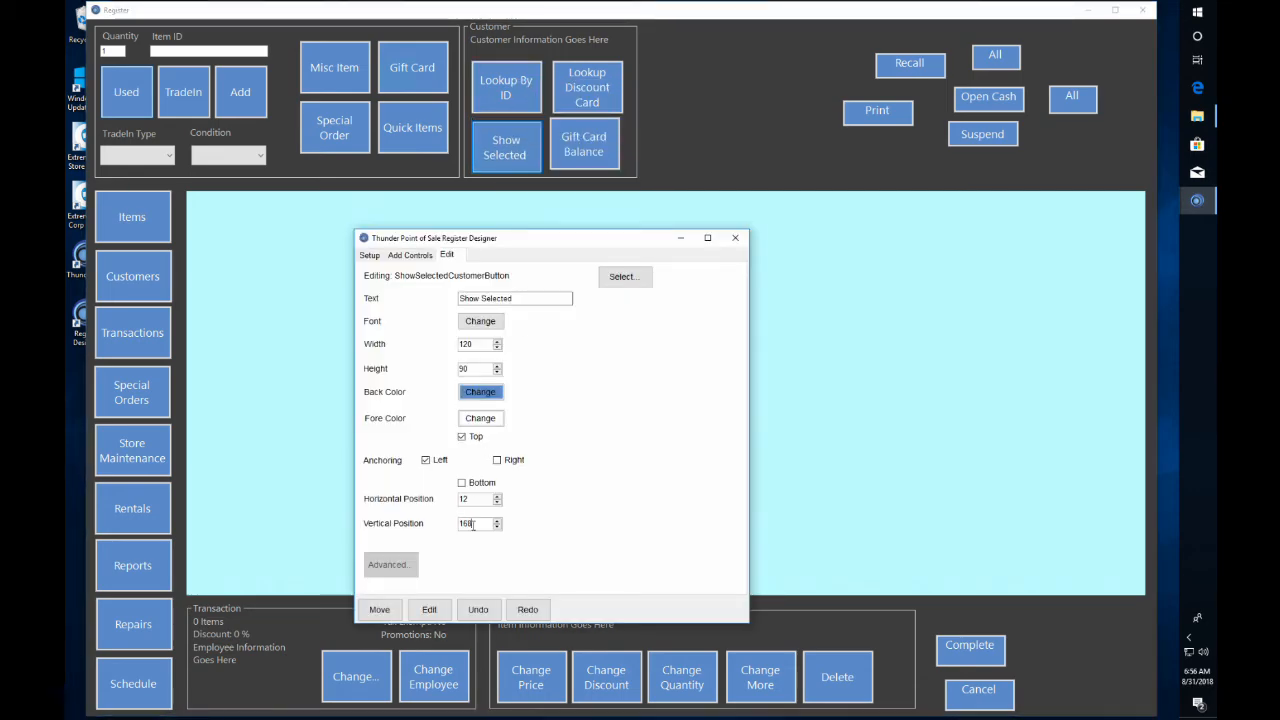
Align the top of the Gift Card Balance button with the Show Selected button.
right_click(588, 140)
right_click(491, 150)
click(530, 249)
click(586, 146)
Left-align the Gift Card Balance button under a slightly shifted Lookup Discount Card button and narrow the Customer group box around them.
right_click(506, 82)
click(531, 89)
right_click(586, 84)
click(611, 90)
right_click(586, 84)
click(630, 157)
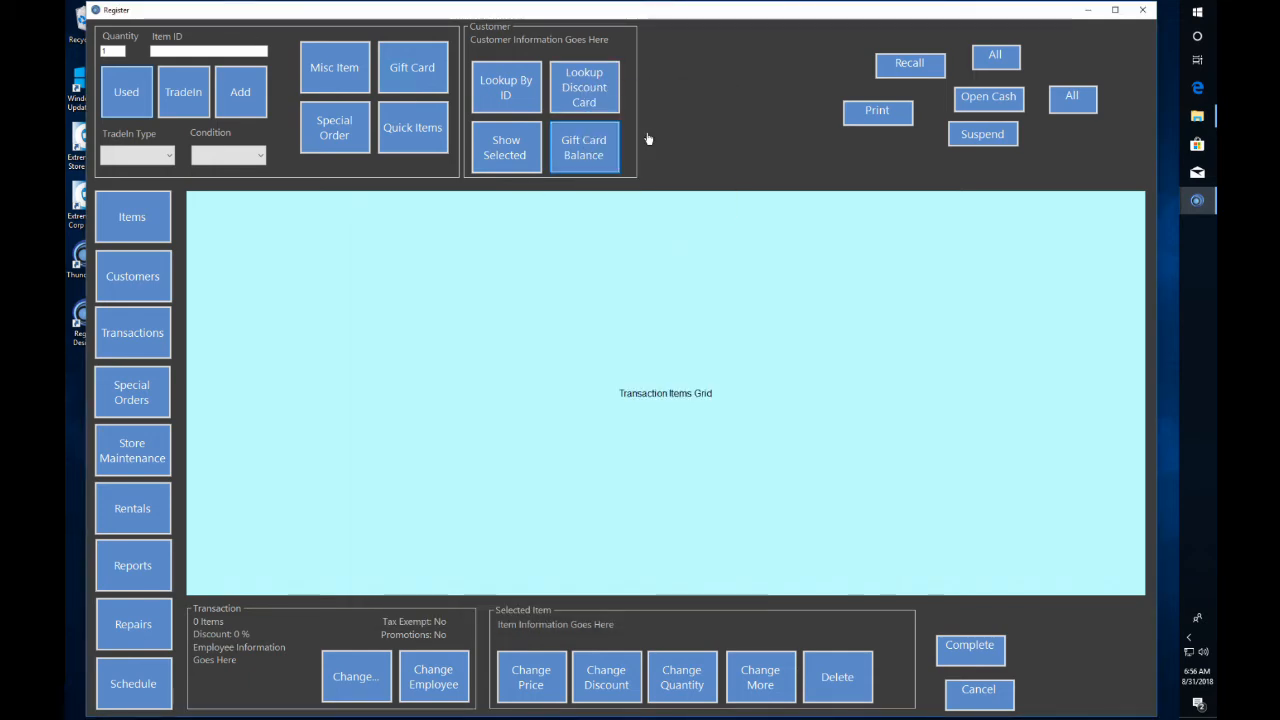
drag(632, 109, 626, 110)
Arrange the Suspend, Print and one All button in a row beside the Customer group box, with Recall, Open Cash and the other All below.
drag(910, 66, 681, 133)
drag(982, 133, 680, 74)
drag(877, 111, 765, 73)
drag(988, 98, 761, 134)
drag(1000, 56, 848, 67)
drag(1073, 99, 837, 131)
Enlarge the Suspend and Recall Suspended buttons, setting their height to 90.
double_click(680, 75)
drag(476, 367, 459, 369)
text(90)
key(Return)
double_click(662, 130)
text(90)
key(Return)
Enlarge the Print Receipt and Open Cash Drawer buttons to a height of 90 and nudge Print Receipt into place.
double_click(764, 73)
key(Return)
right_click(746, 135)
click(771, 142)
text(90)
key(Return)
drag(757, 83, 756, 85)
Resize the All Trade-Ins Cash button to width 120 and height 90.
right_click(841, 70)
click(878, 78)
key(Return)
drag(478, 369, 459, 369)
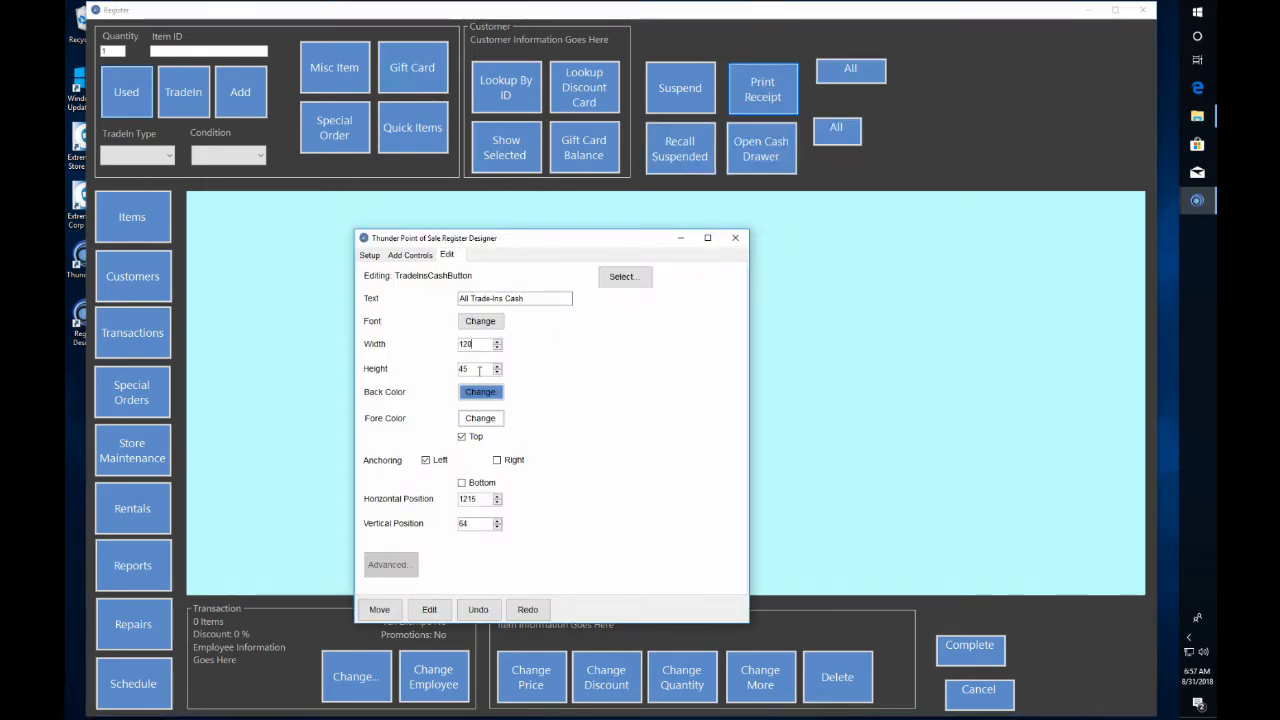
text(90)
key(Return)
Resize the All Trade-Ins Credit button to width 120 and height 90, and nudge both All Trade-Ins buttons into their rows.
double_click(838, 127)
text(120)
key(Return)
double_click(475, 368)
text(90)
key(Return)
drag(862, 138, 855, 142)
drag(850, 80, 840, 83)
Align the tops of both new button rows with Lookup Discount Card and Gift Card Balance respectively.
right_click(563, 83)
click(622, 183)
click(674, 98)
click(757, 98)
click(832, 97)
right_click(594, 147)
click(652, 247)
click(684, 147)
click(762, 150)
click(842, 160)
Fine-tune the horizontal positions of the Print Receipt and All Trade-Ins Cash buttons to even out the gaps in the upper row.
right_click(696, 78)
click(723, 84)
right_click(763, 91)
click(777, 97)
click(480, 500)
key(BackSpace)
text(1)
key(Return)
right_click(853, 92)
click(899, 101)
click(480, 502)
key(BackSpace)
key(5)
key(Return)
Left-align Open Cash Drawer with Print Receipt, and All Trade-Ins Credit with All Trade-Ins Cash.
right_click(763, 82)
click(772, 153)
click(770, 147)
right_click(835, 84)
click(853, 157)
Move the Complete Transaction button beside the All Trade-Ins buttons, above the items grid, and resize it to width 380 and height 120.
drag(975, 645, 938, 62)
right_click(938, 62)
click(956, 135)
text(300)
double_click(484, 370)
text(120)
double_click(478, 344)
text(380)
key(Return)
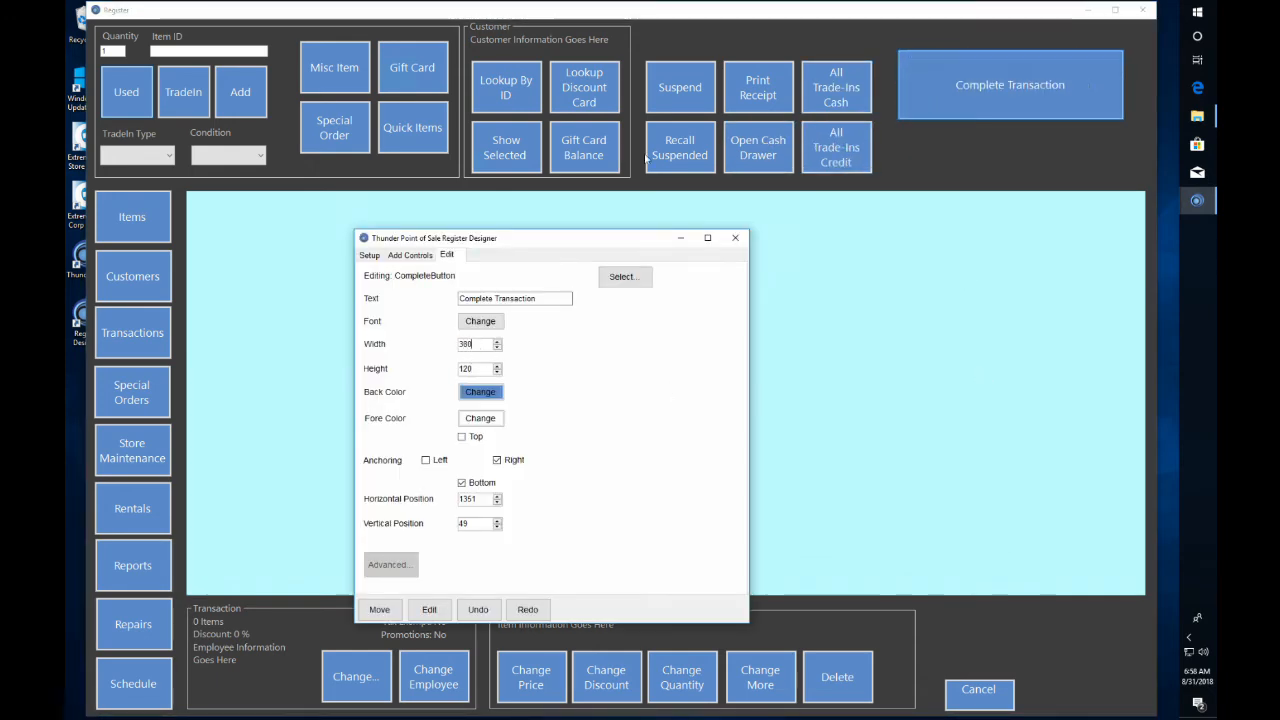
drag(954, 95, 955, 87)
Move the Cancel Transaction button below Complete Transaction and resize it to width 380 and height 120.
drag(978, 690, 930, 130)
right_click(932, 130)
click(950, 203)
double_click(470, 344)
text(380)
double_click(478, 369)
text(120)
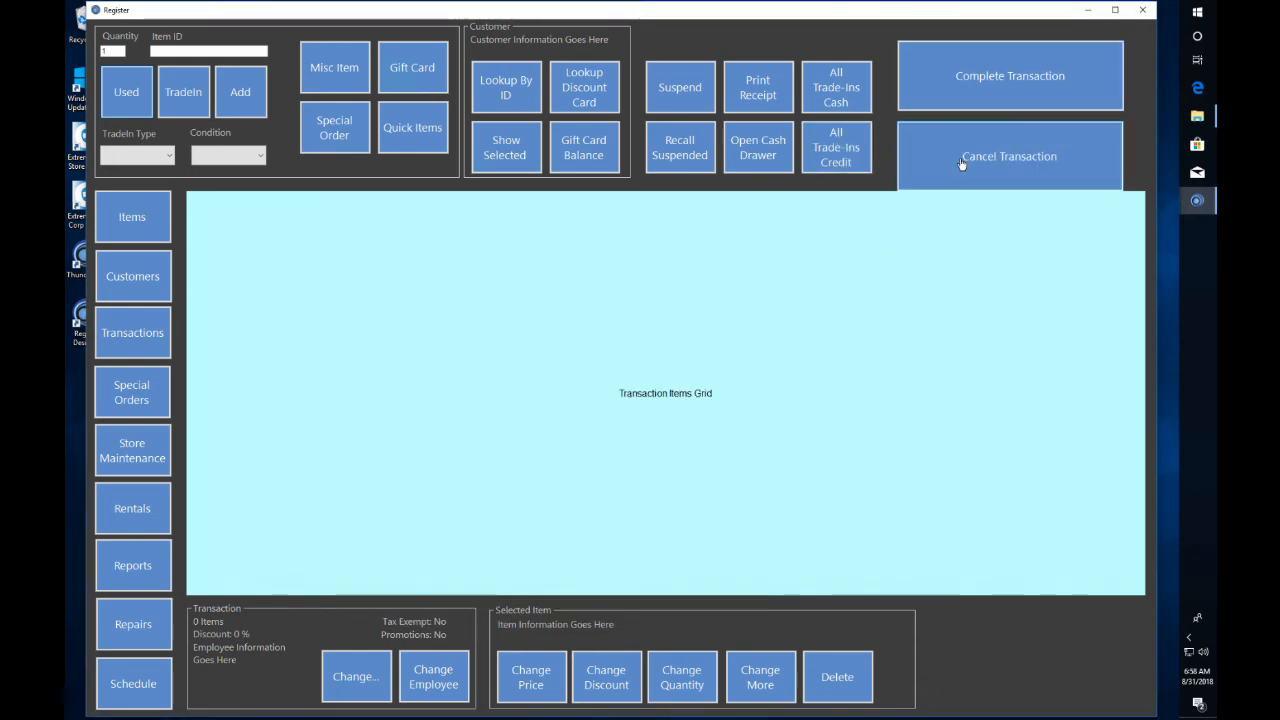
Reduce the Complete Transaction button's height to 110.
right_click(950, 80)
click(966, 150)
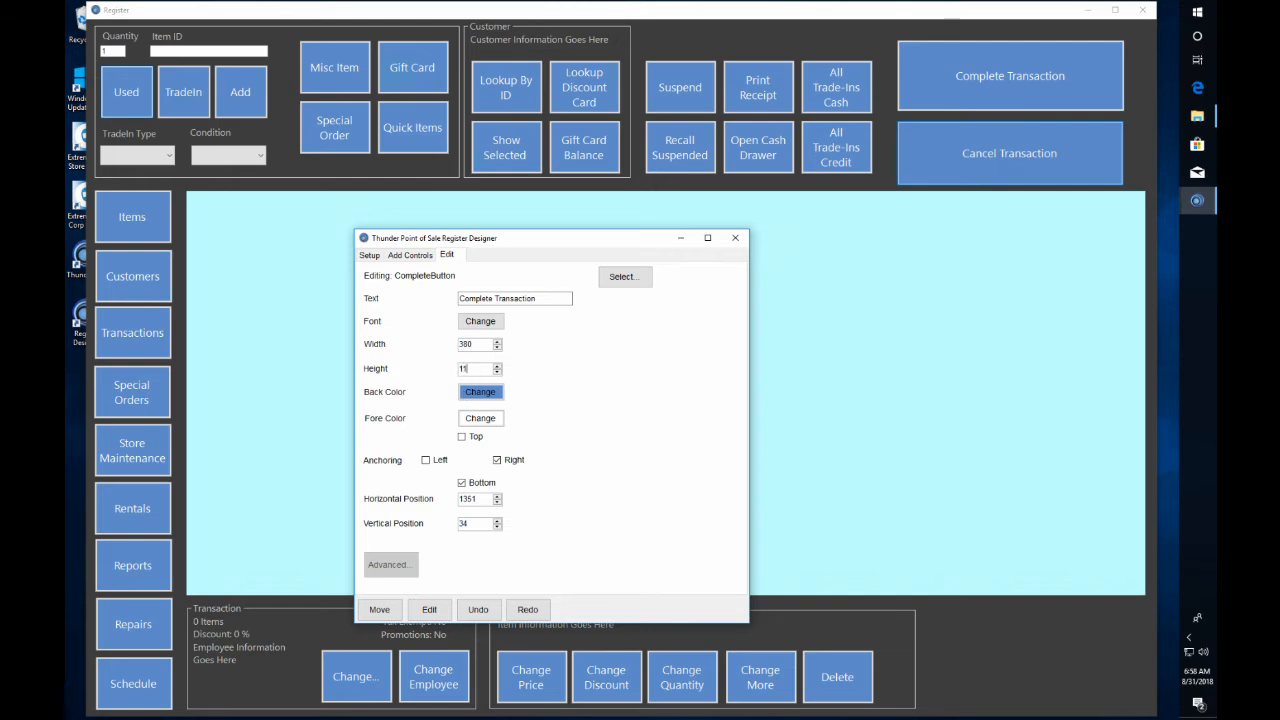
click(822, 95)
Add a generic label with the text "Subtotal:" in the empty area beside the Selected Item group box.
key(alt+Tab)
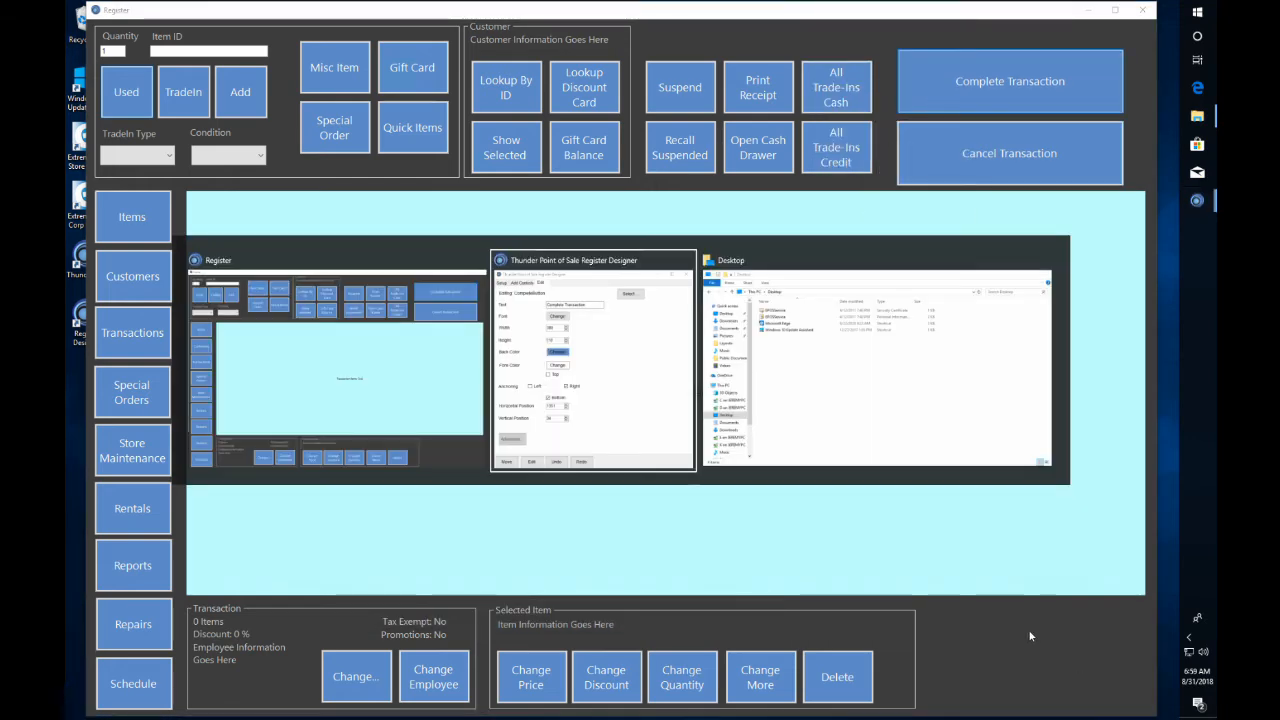
click(410, 255)
click(493, 273)
click(415, 385)
text(Subtotal)
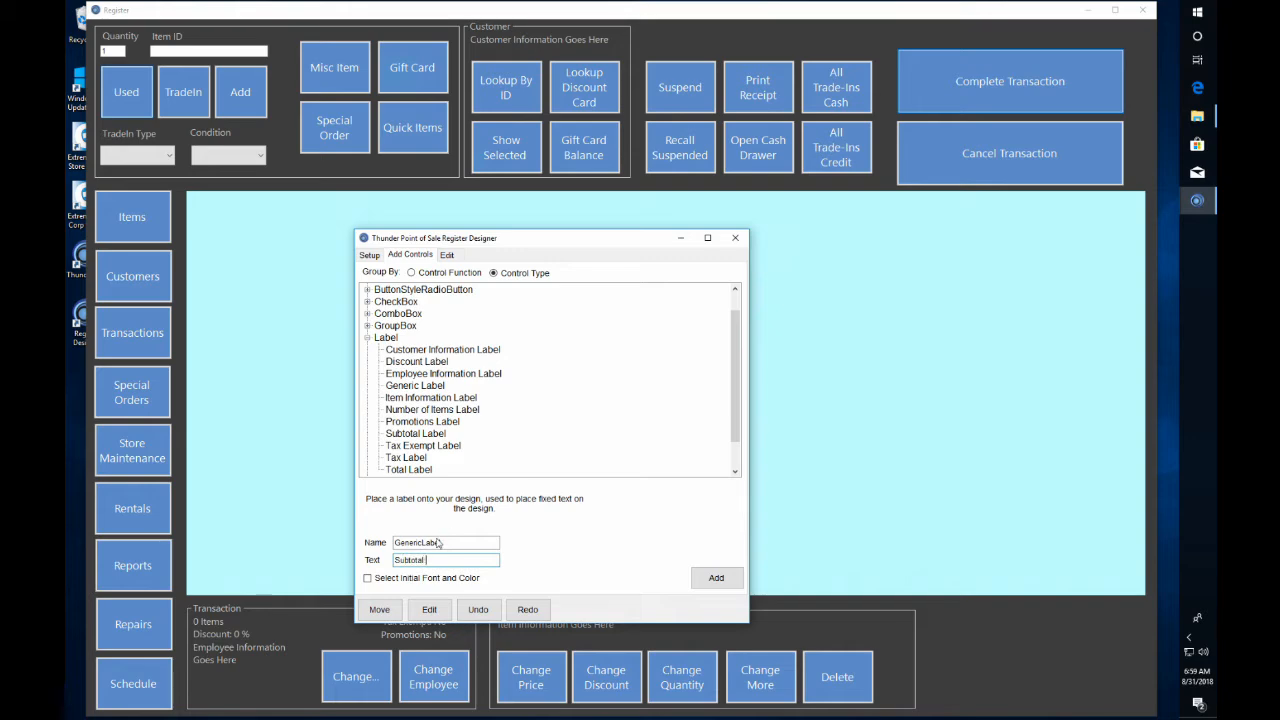
click(716, 578)
click(953, 633)
Add a generic label named GenericLabel2 with the text "Tax:" below the Subtotal caption.
key(alt+Tab)
click(470, 543)
key(BackSpace)
text(2)
key(Tab)
text(Tax:)
click(717, 578)
click(962, 656)
right_click(967, 659)
click(993, 592)
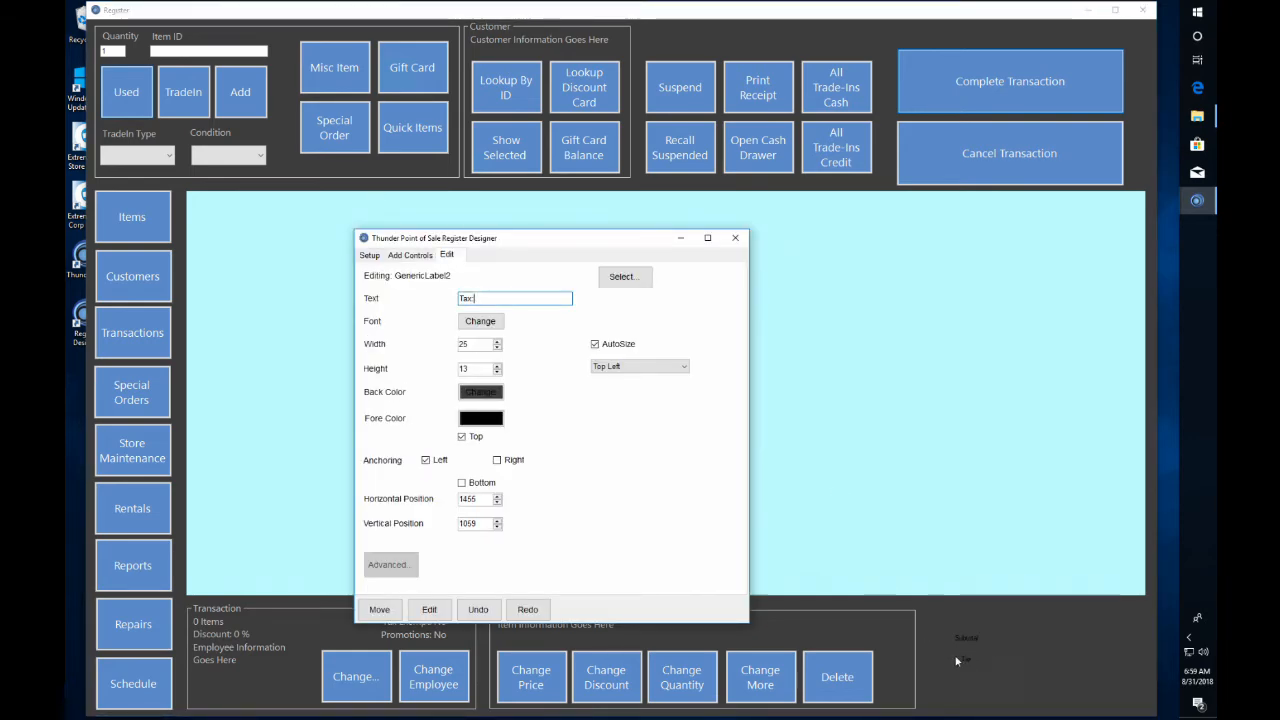
drag(966, 660, 962, 657)
Add a generic label named GenericLabel3 with the text "Total:" below the Tax caption.
key(alt+Tab)
click(410, 255)
click(421, 471)
click(415, 386)
click(446, 560)
text(Total)
click(716, 578)
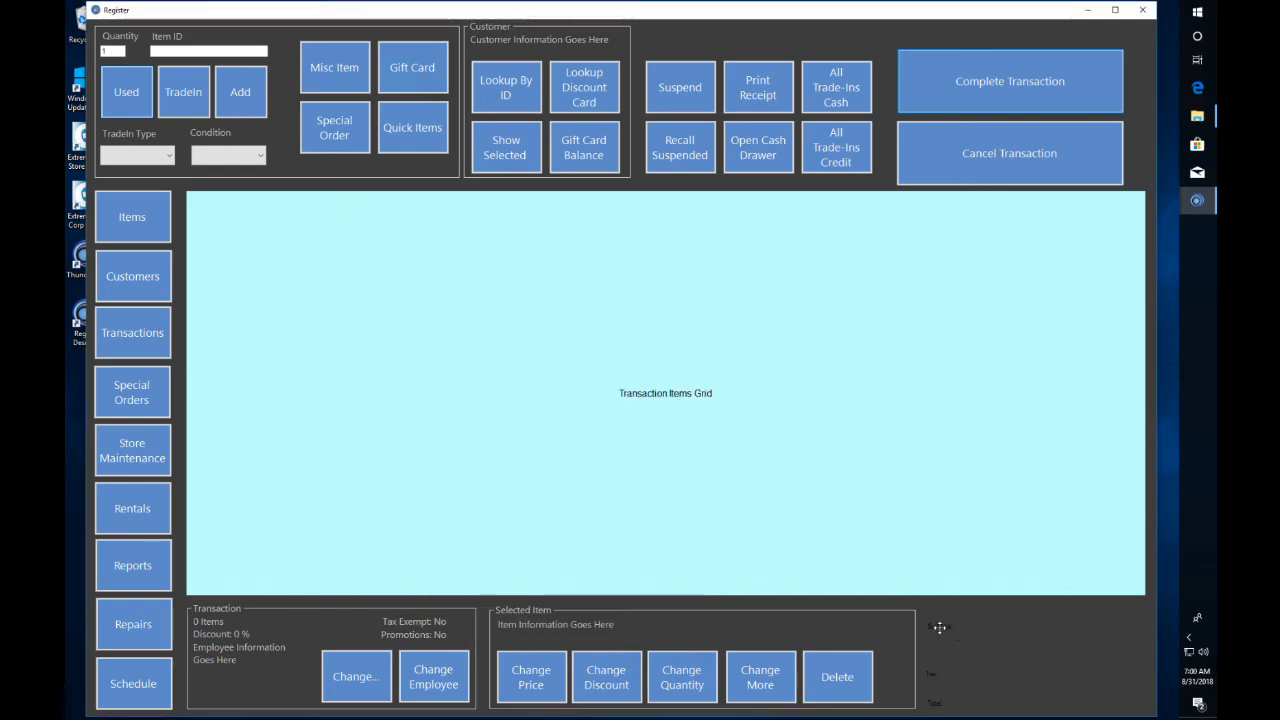
Add the Subtotal Label and Tax Label amount fields across from their matching captions.
key(alt+Tab)
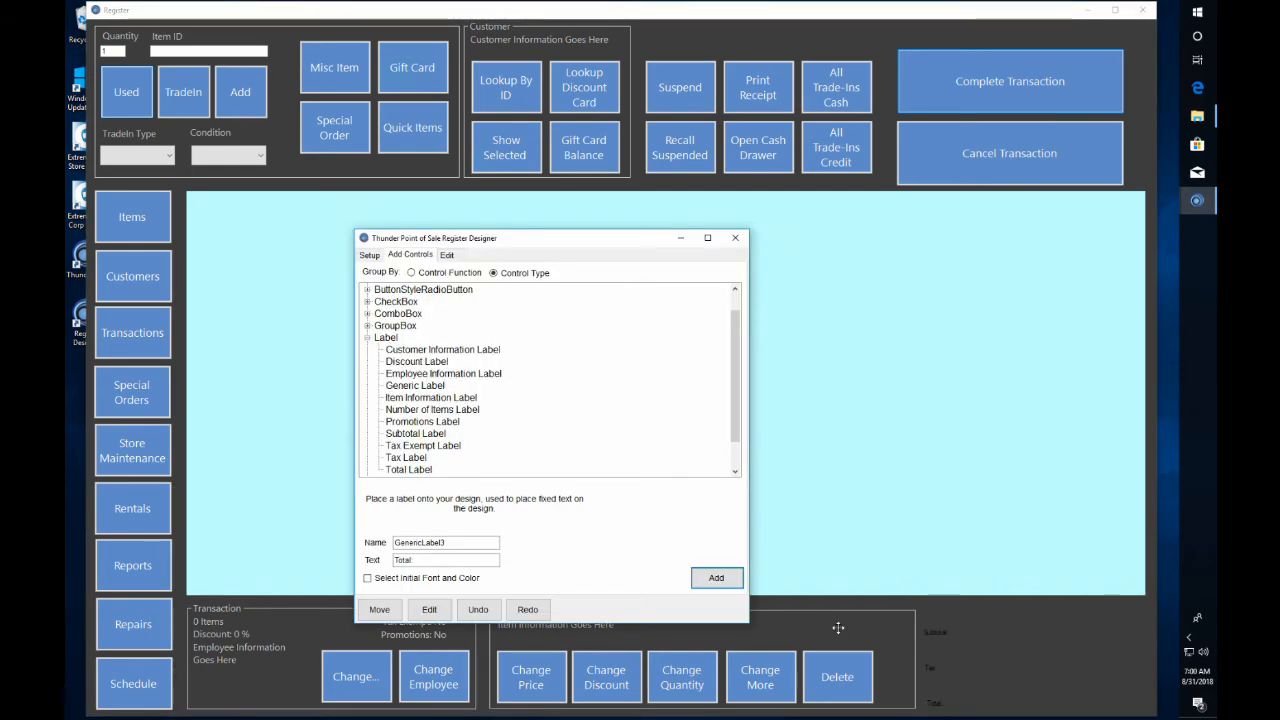
click(716, 578)
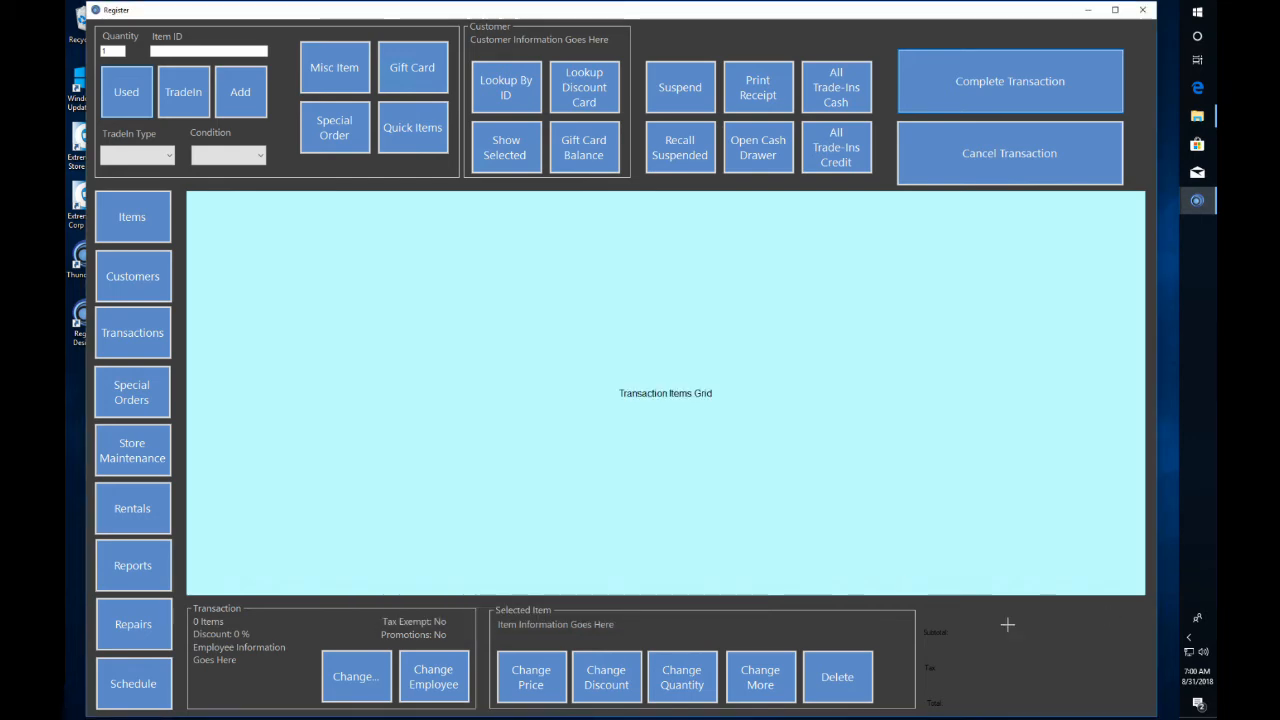
click(1096, 632)
click(485, 452)
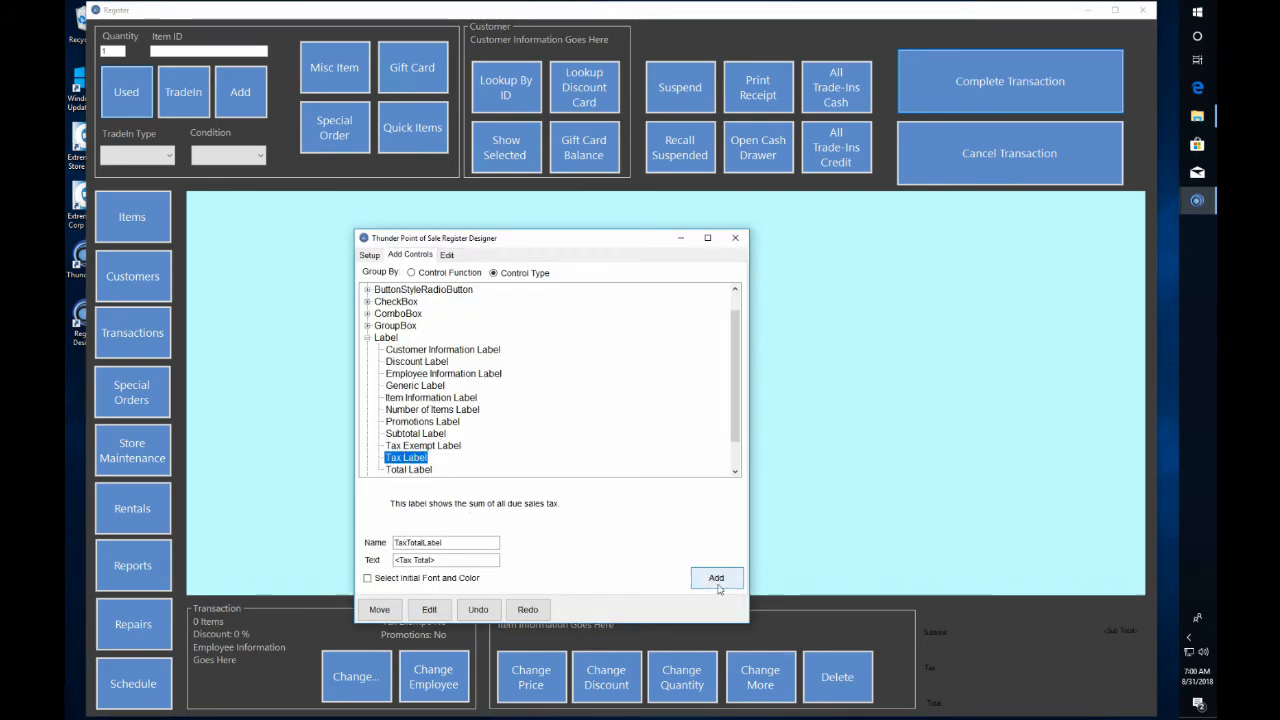
click(712, 580)
click(1121, 668)
Add the Total Label amount field across from the Total caption.
key(alt+Tab)
click(483, 466)
click(712, 580)
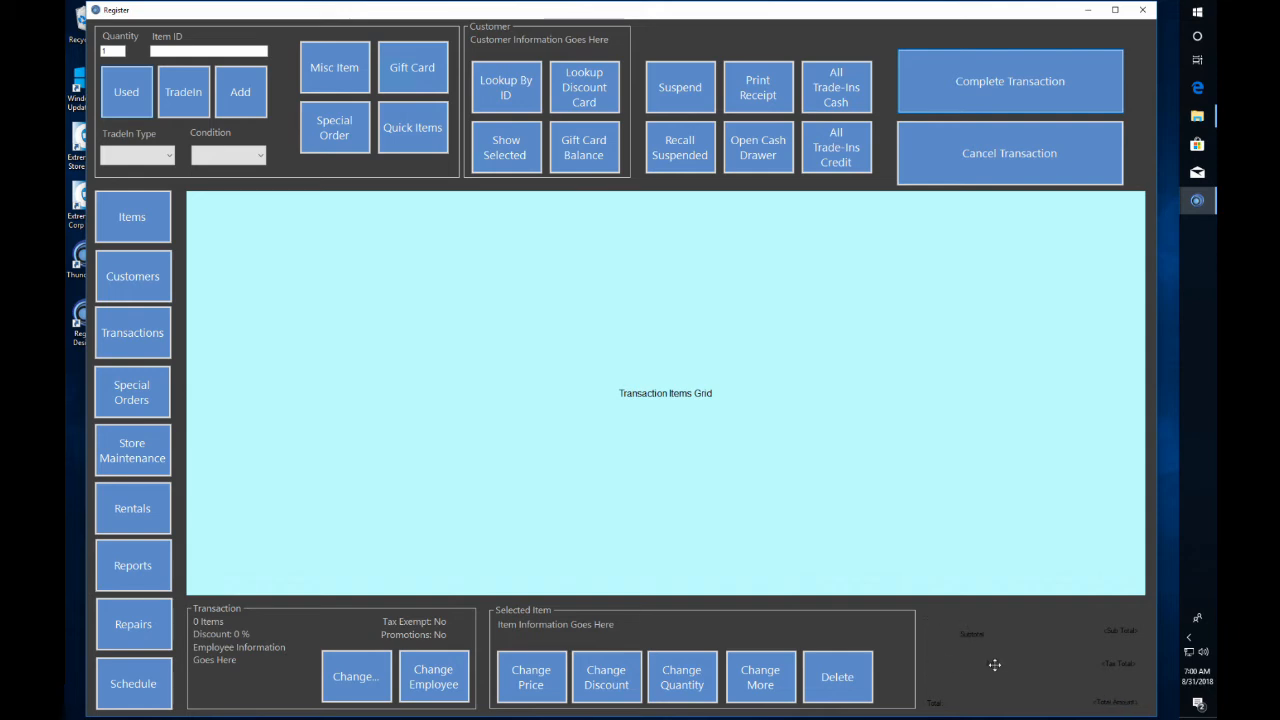
Copy the formatting of the Transaction group box's information label to the Subtotal, Tax and Total captions.
right_click(975, 634)
click(1029, 590)
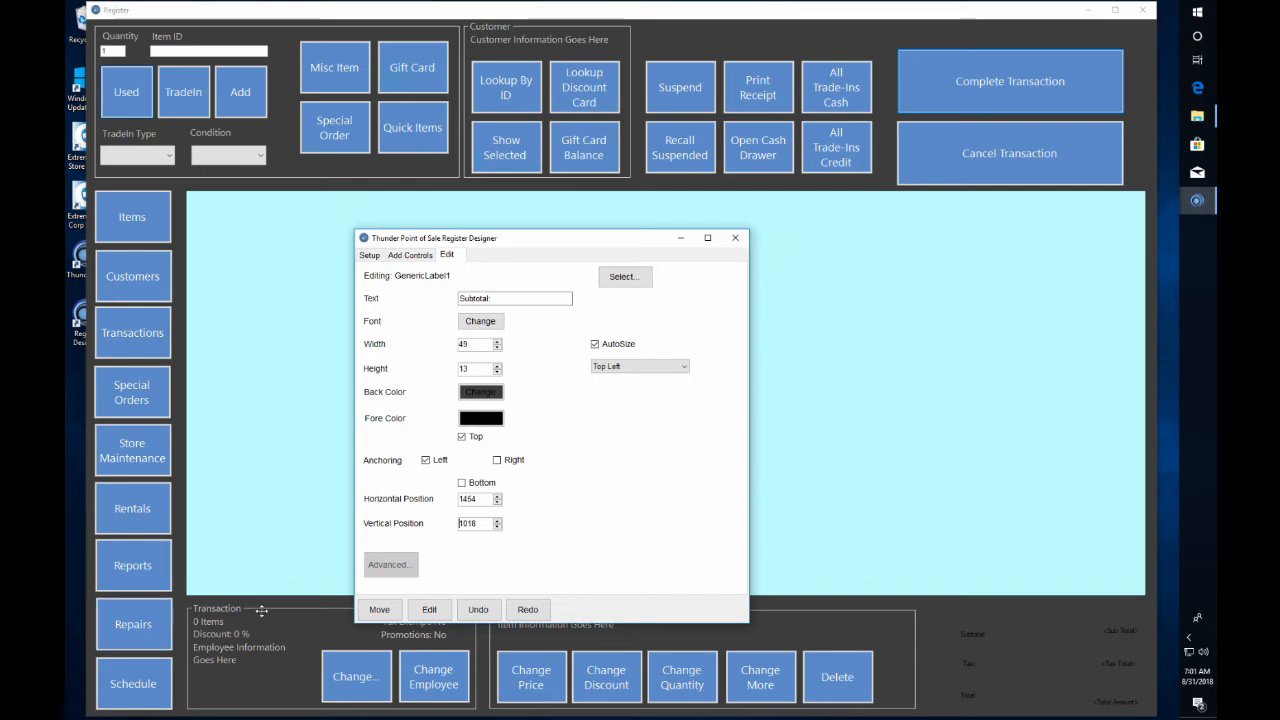
right_click(213, 638)
click(270, 711)
click(984, 637)
click(969, 664)
click(971, 692)
Increase the font size of the Subtotal caption.
right_click(979, 638)
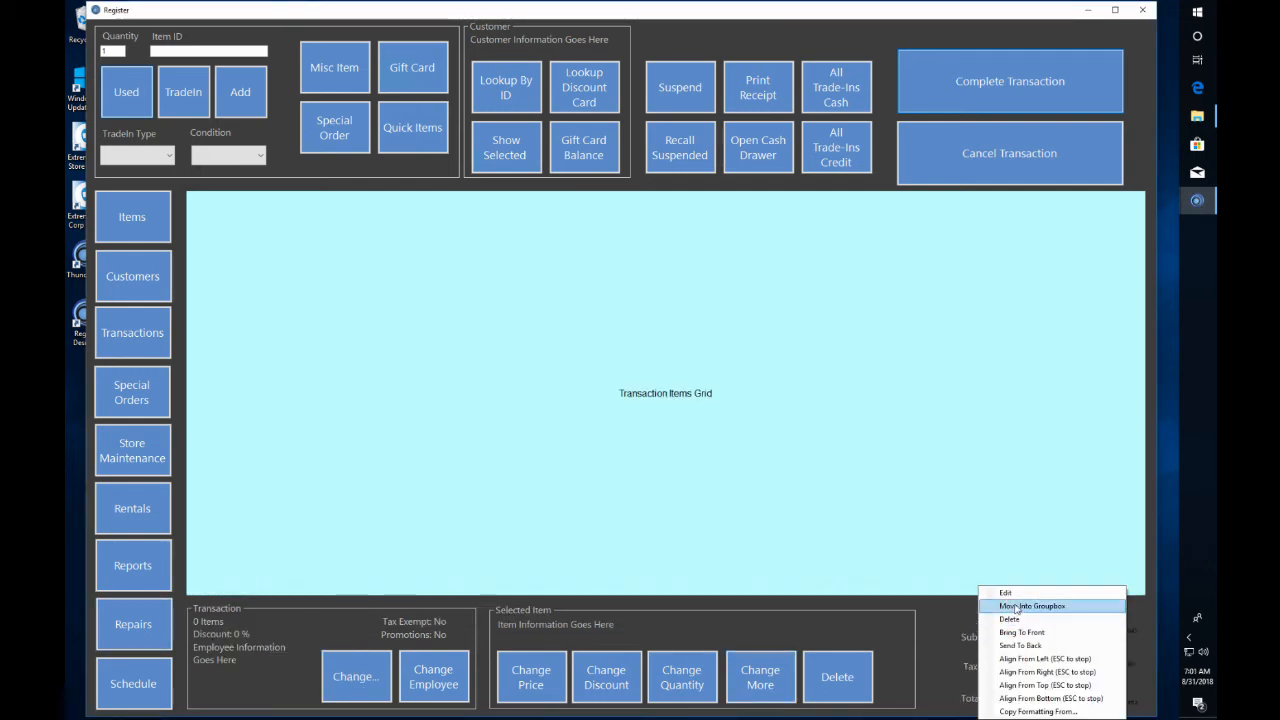
click(1008, 593)
click(481, 321)
click(674, 236)
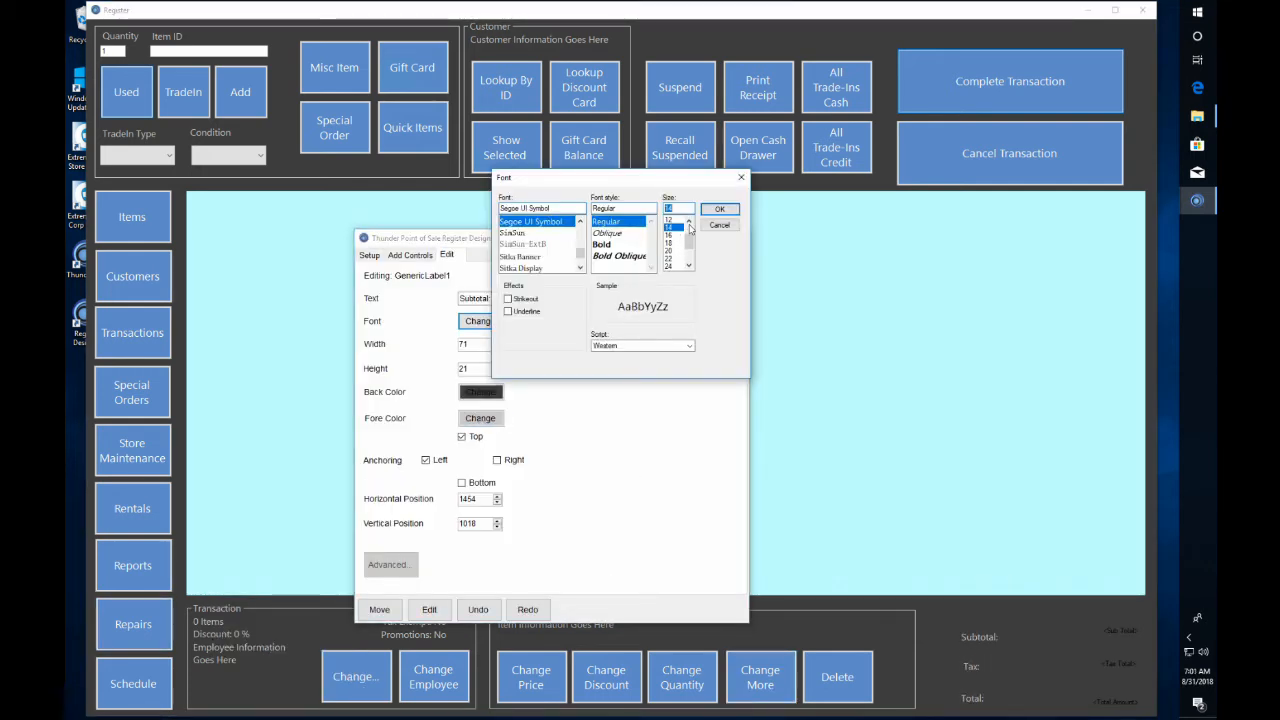
click(720, 209)
Copy the Subtotal caption's formatting to the Tax and Total captions.
right_click(980, 638)
click(1024, 711)
click(968, 665)
click(972, 698)
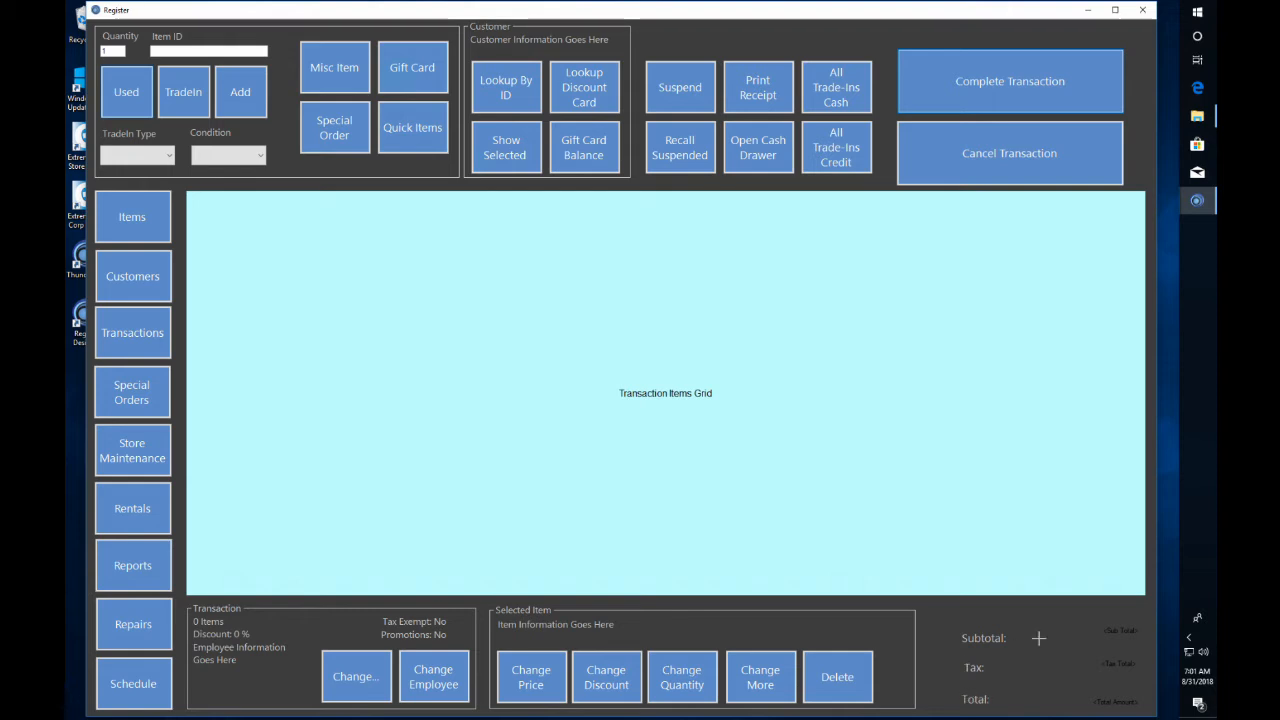
Copy the formatting of the Subtotal caption to the total, tax and subtotal amount fields.
right_click(1122, 630)
right_click(984, 638)
click(1046, 711)
click(1116, 702)
click(1118, 664)
click(1118, 630)
Edit the properties of the subtotal amount field and copy its formatting to the tax and total amount fields.
right_click(1118, 631)
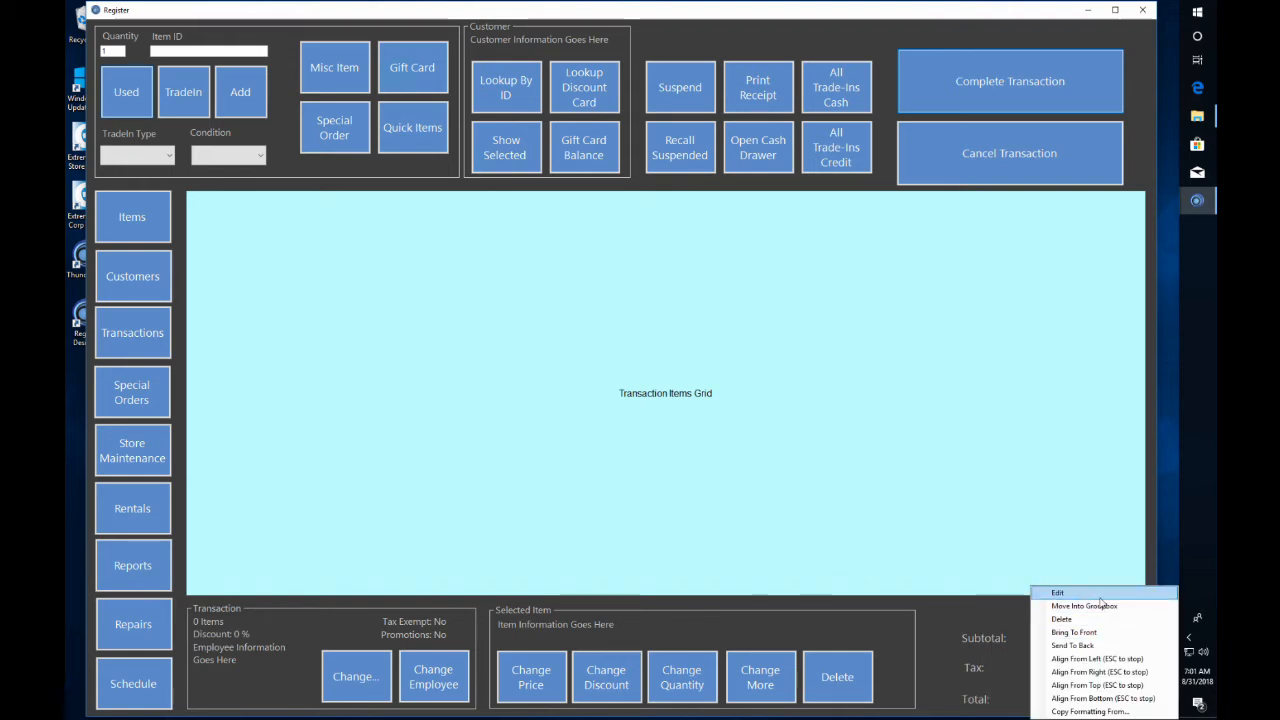
click(1100, 595)
click(477, 315)
click(674, 228)
click(720, 210)
right_click(1120, 636)
click(1106, 710)
click(1130, 669)
click(1116, 705)
Reposition the total amount field and align all three amount fields with the right edge of the Cancel Transaction button.
drag(1116, 705, 1073, 696)
right_click(1008, 147)
click(1060, 236)
click(1112, 696)
click(1122, 670)
click(1132, 638)
Move the Subtotal caption further left and align the Tax and Total captions to its left edge.
drag(975, 641, 940, 641)
right_click(944, 640)
click(983, 659)
click(974, 668)
click(971, 701)
Align the Total, Tax and Subtotal captions with the tops of their matching amount fields.
right_click(1031, 699)
click(1097, 685)
click(945, 701)
right_click(1075, 669)
click(1097, 686)
click(936, 671)
right_click(1075, 639)
click(1095, 685)
click(942, 642)
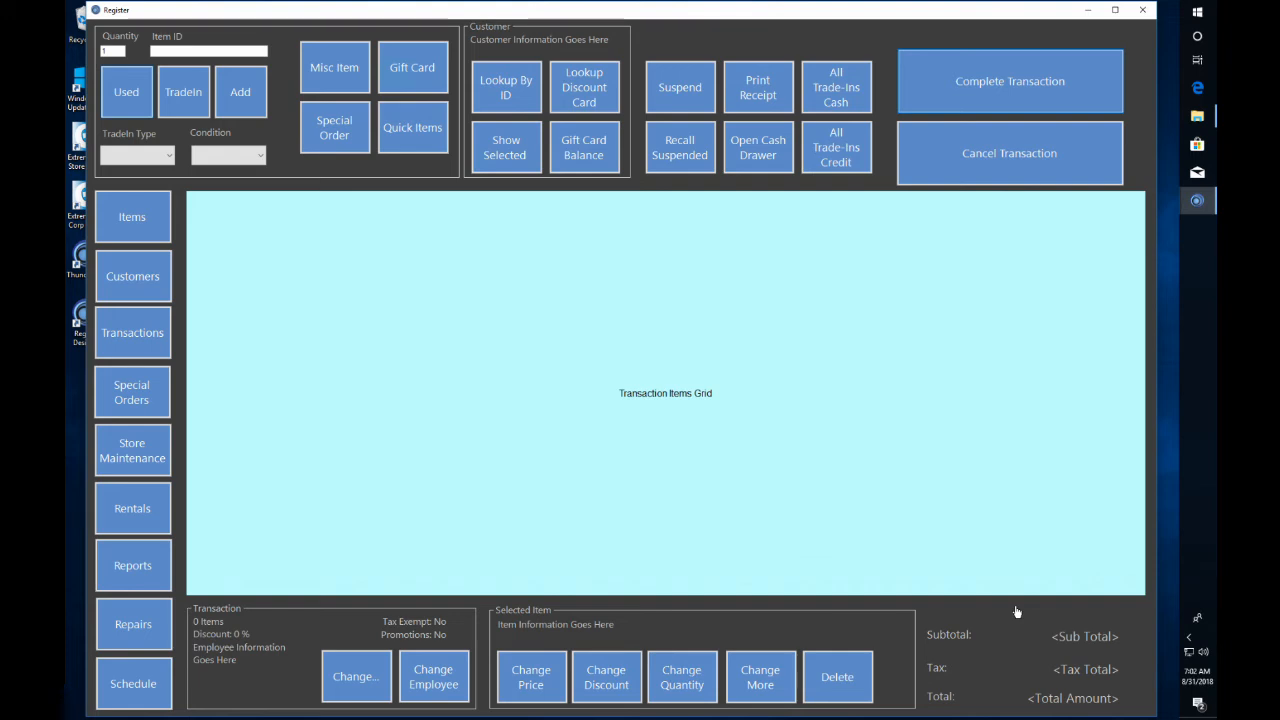
Import the Dark2.dat register layout into ThunderPOS and make ThunderDarkTheme2 the selected layout.
click(1086, 16)
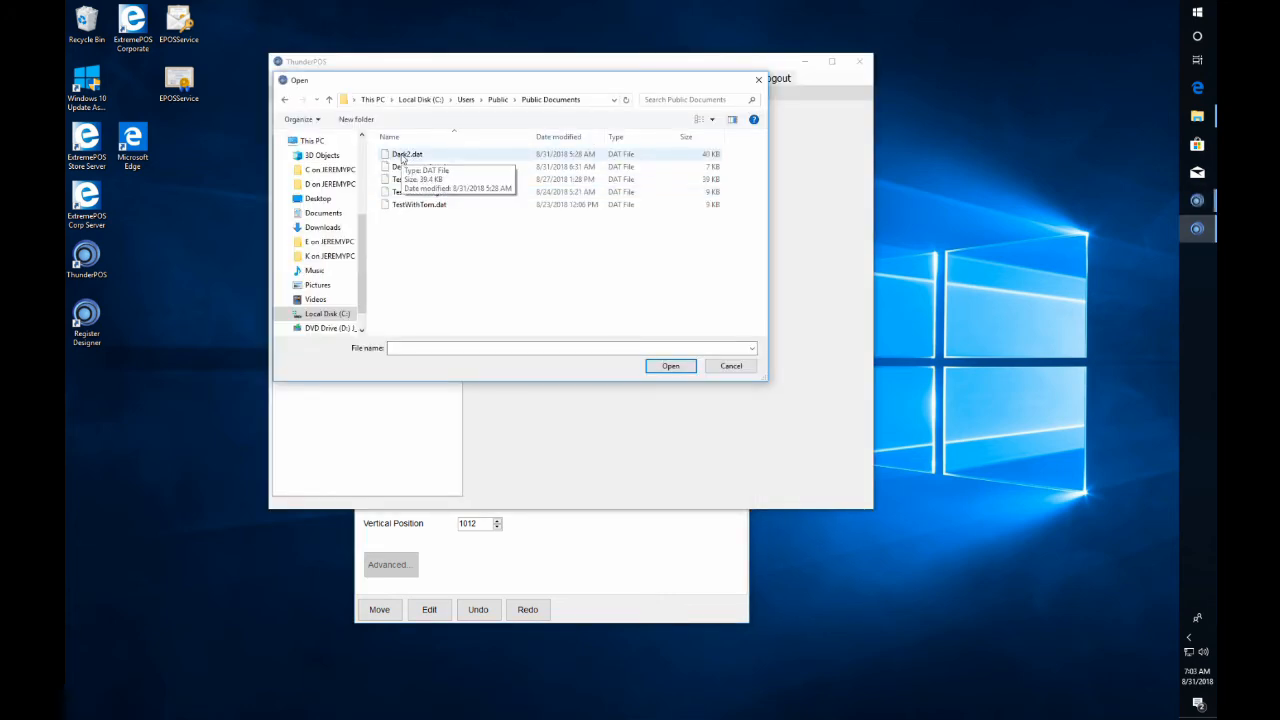
double_click(403, 156)
click(317, 157)
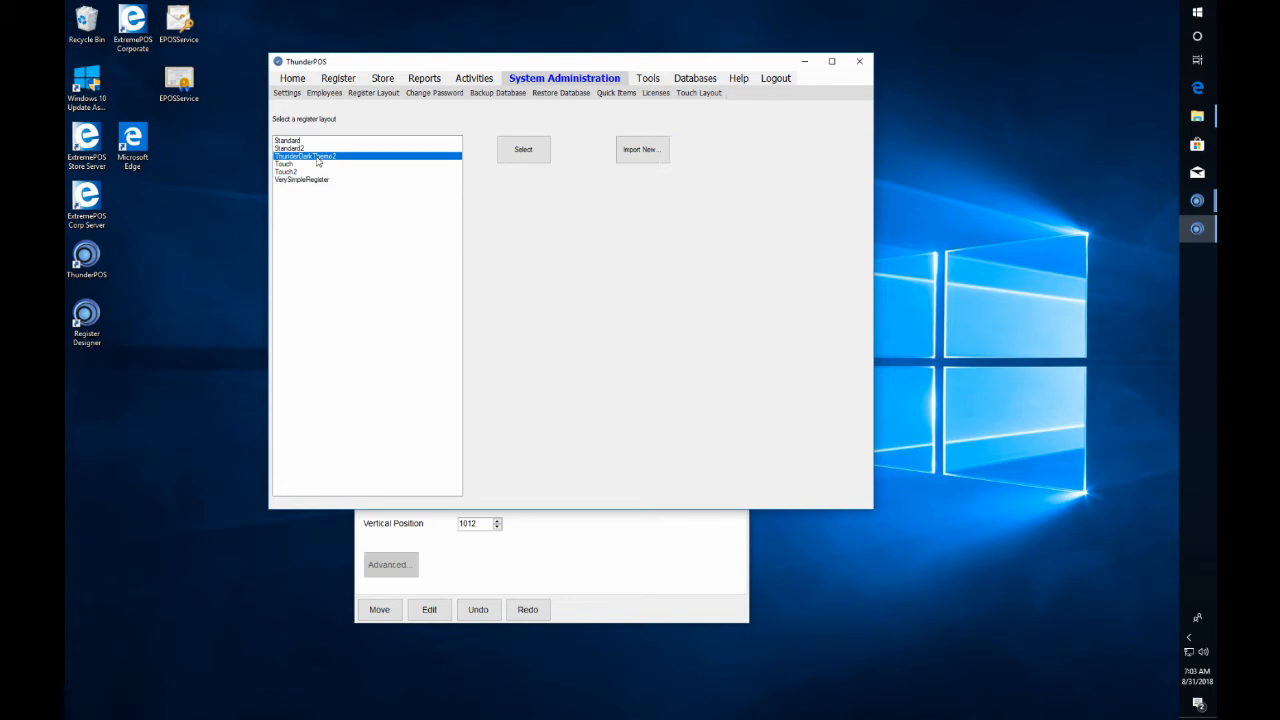
click(508, 159)
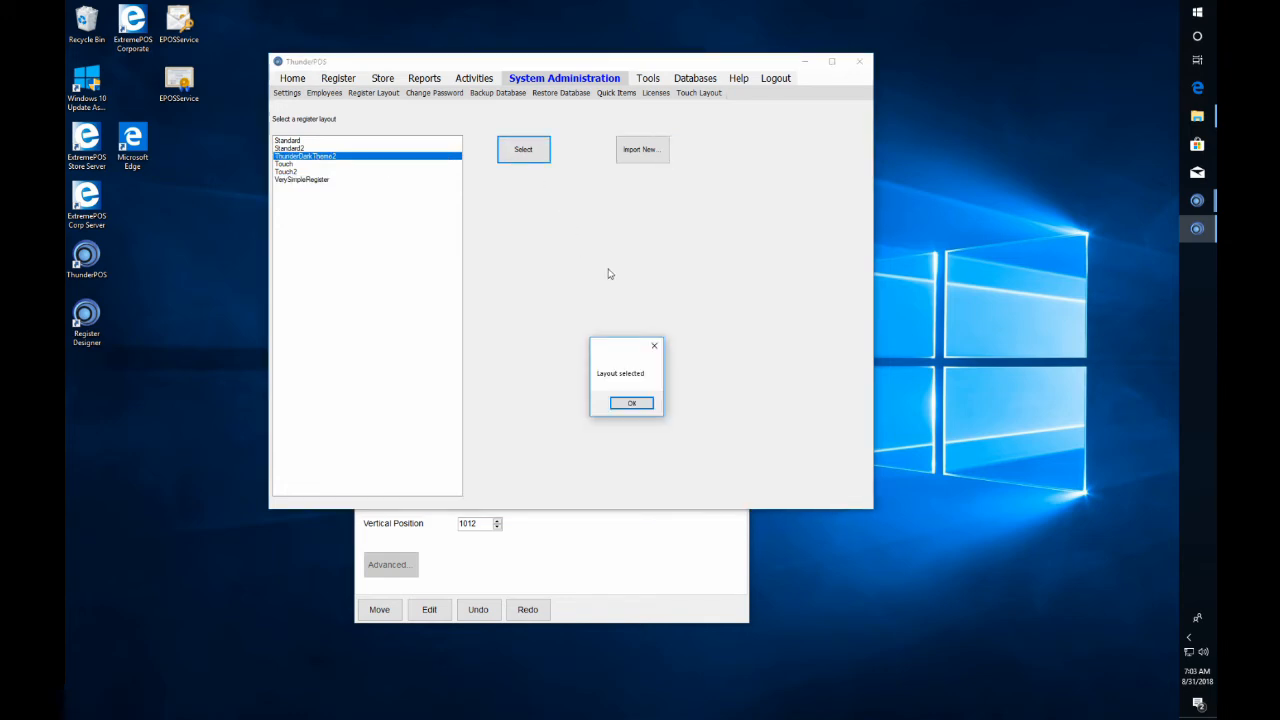
click(636, 403)
Open the register with the selected layout and try it in a maximized window.
click(328, 84)
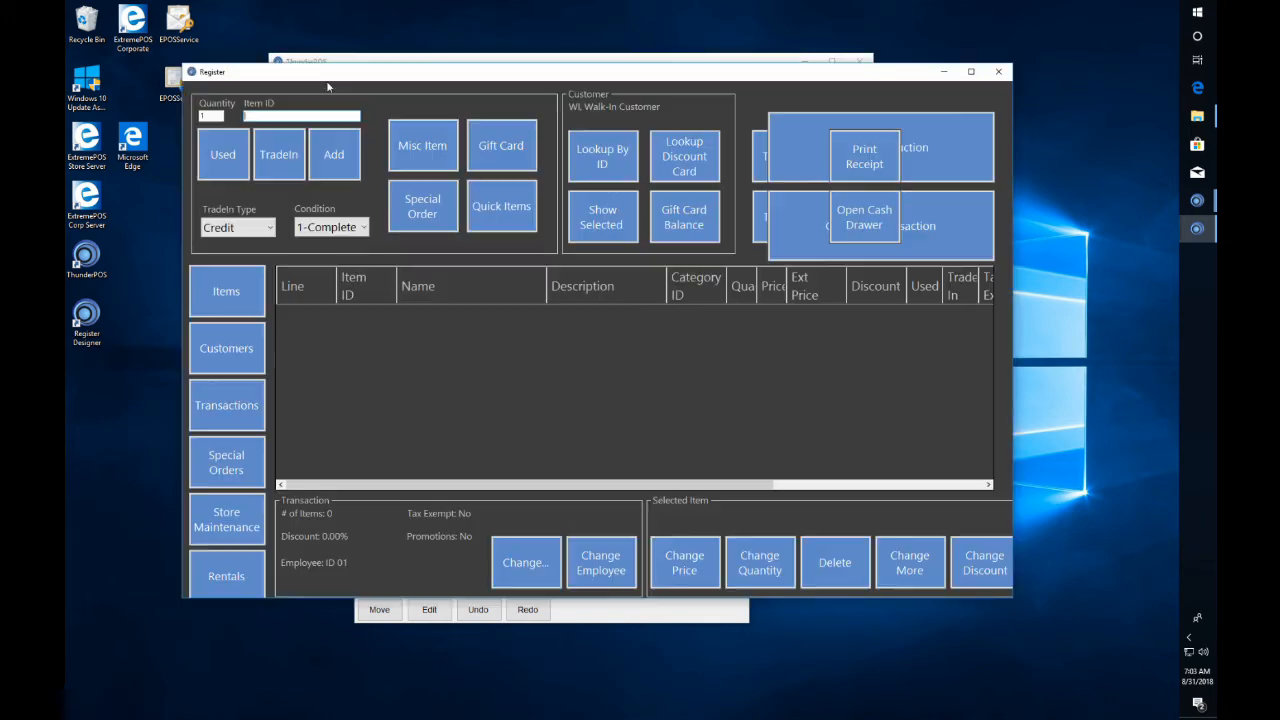
click(970, 71)
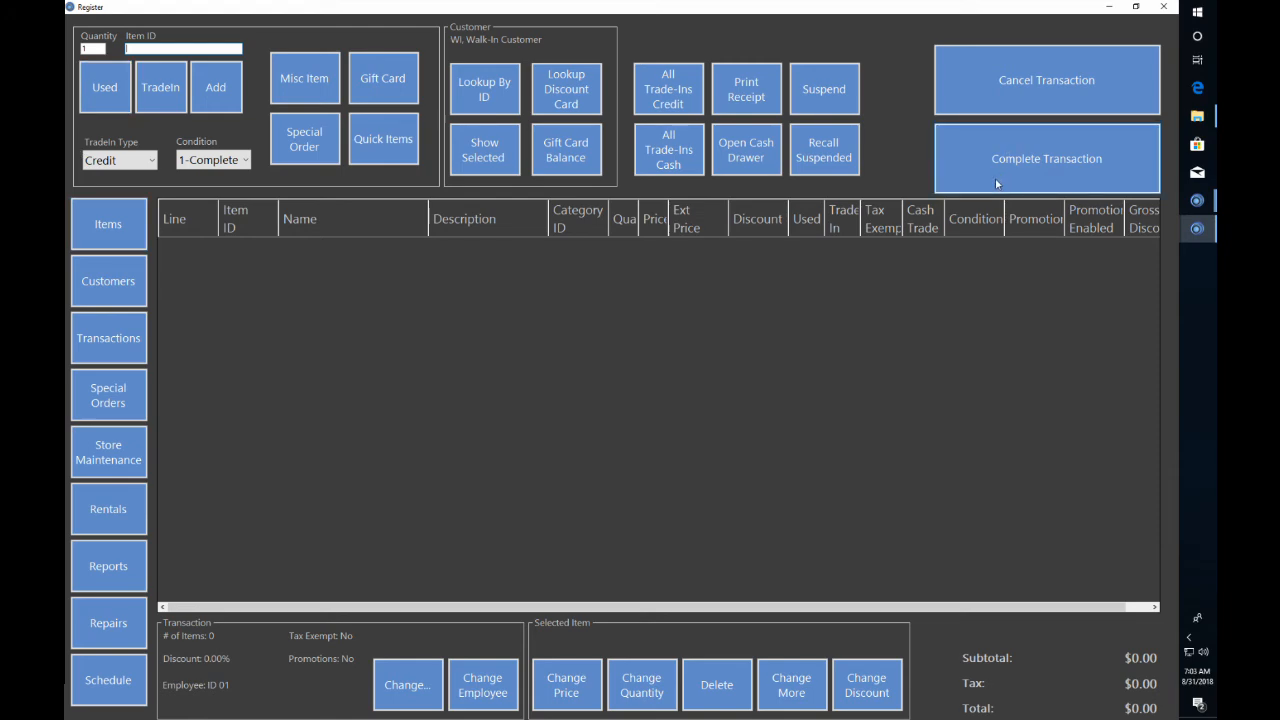
double_click(1005, 12)
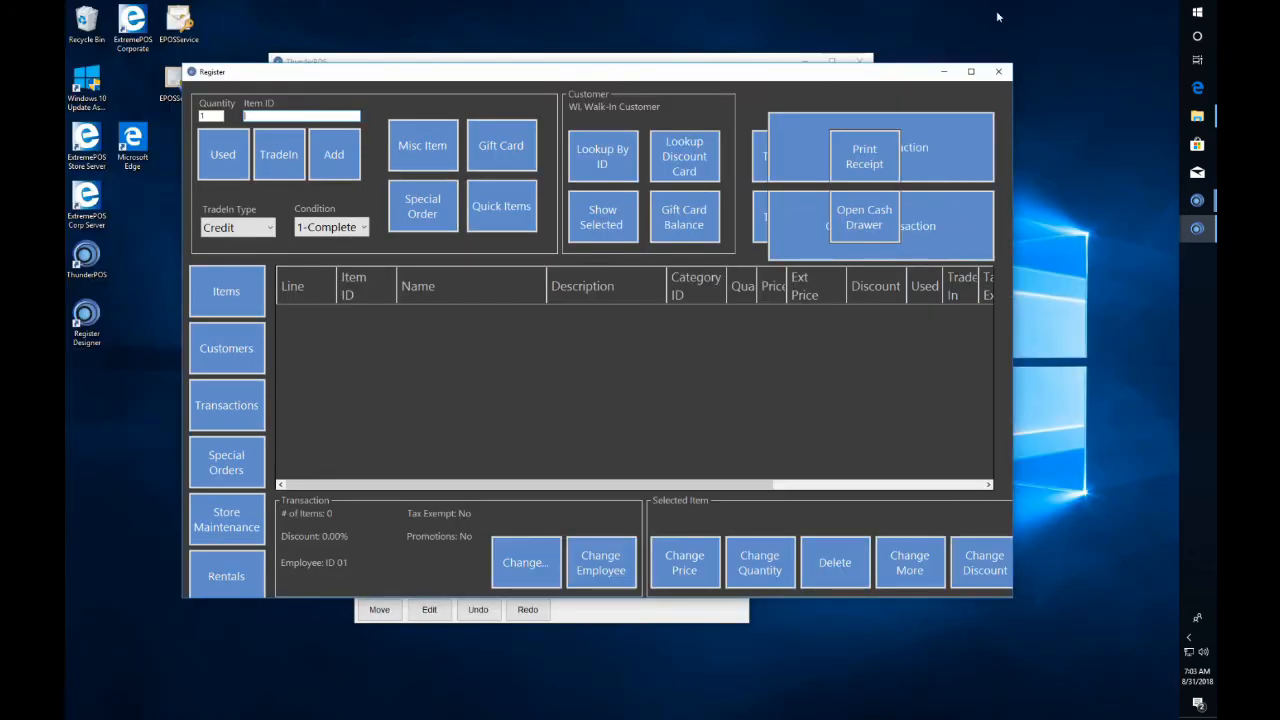
Move the Register window to the upper-left corner of the desktop and enlarge it so all controls fit without overlapping.
drag(320, 79, 207, 17)
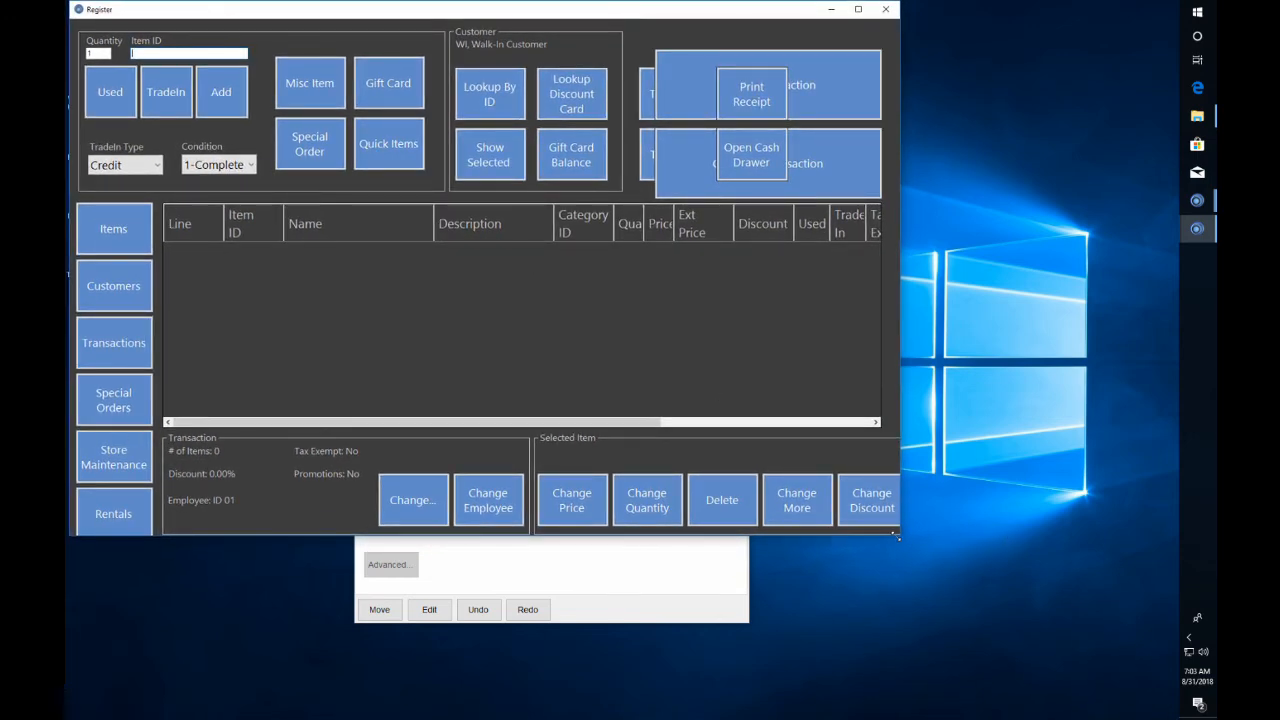
drag(899, 537, 1151, 671)
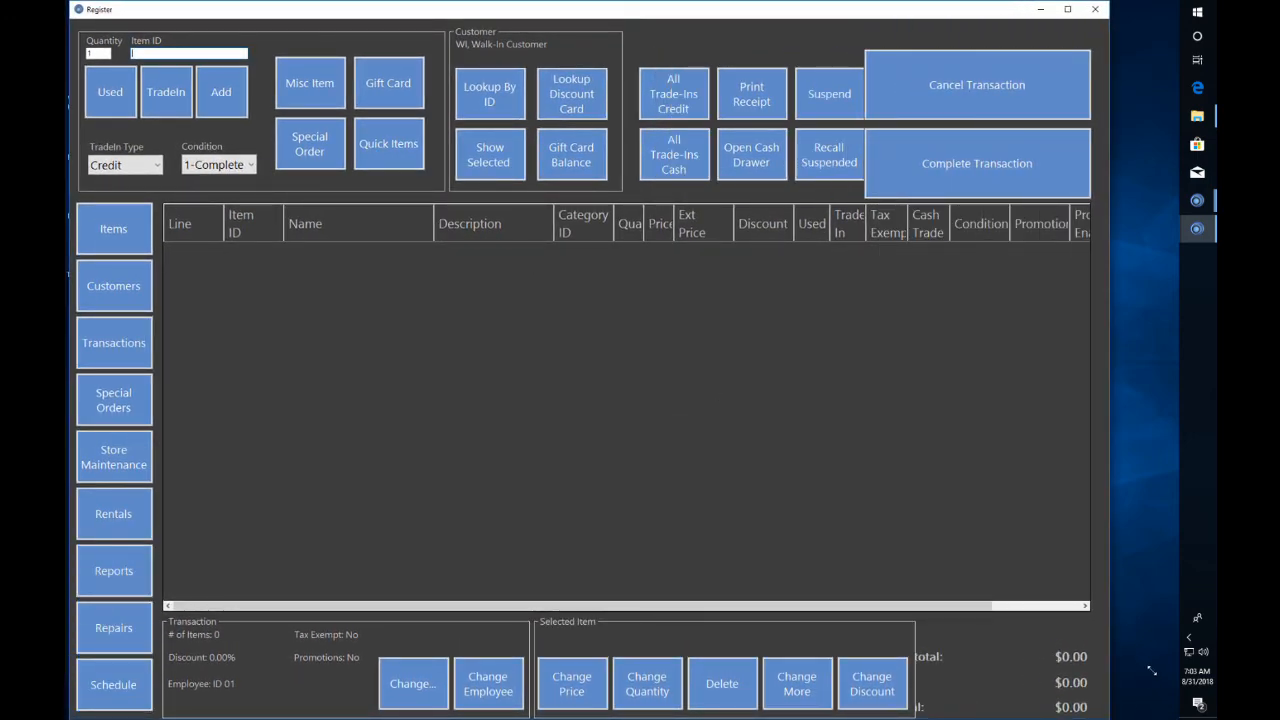
right_click(1141, 516)
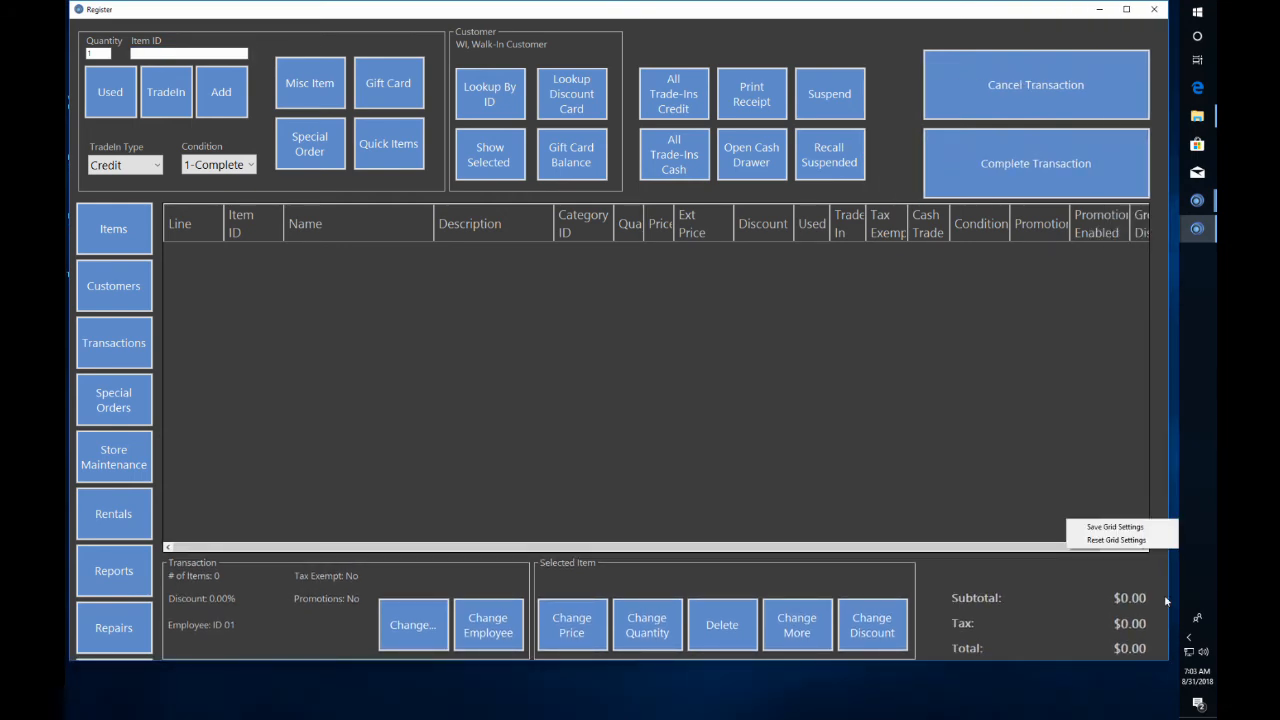
click(1167, 631)
drag(992, 661, 990, 707)
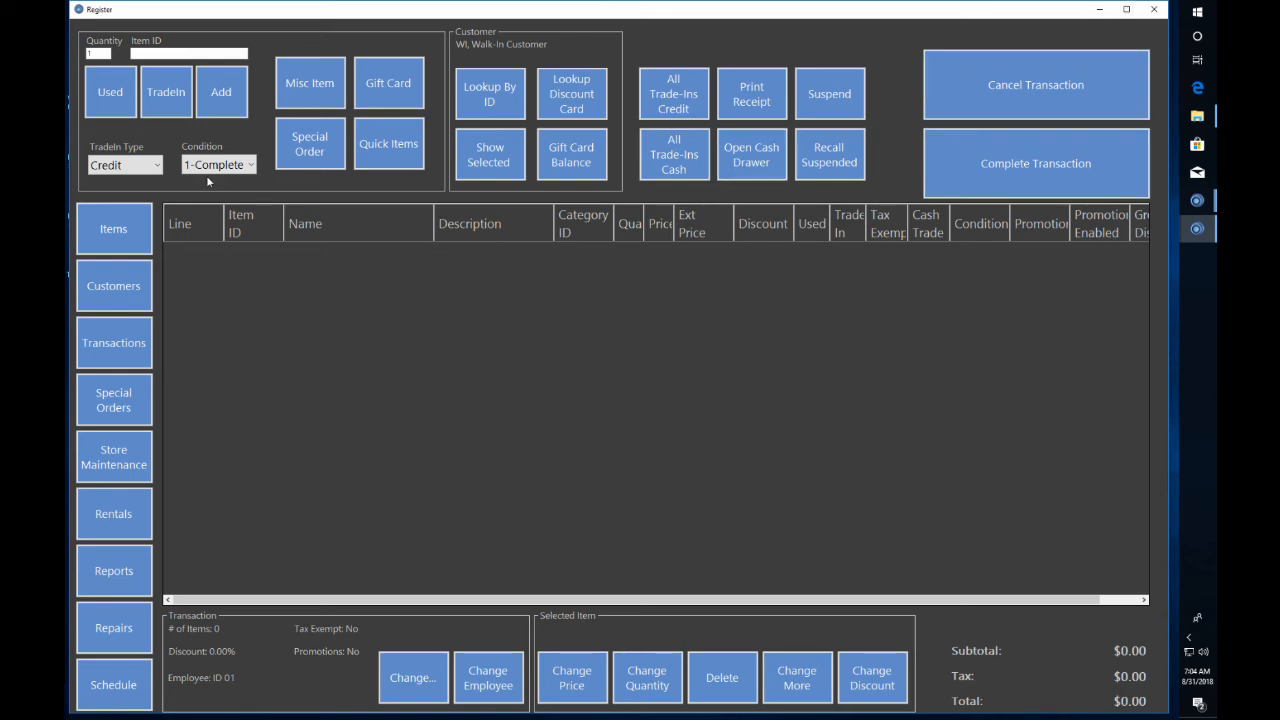
Add a miscellaneous item named "Test Items" to the transaction and check the Quick Items window.
click(320, 88)
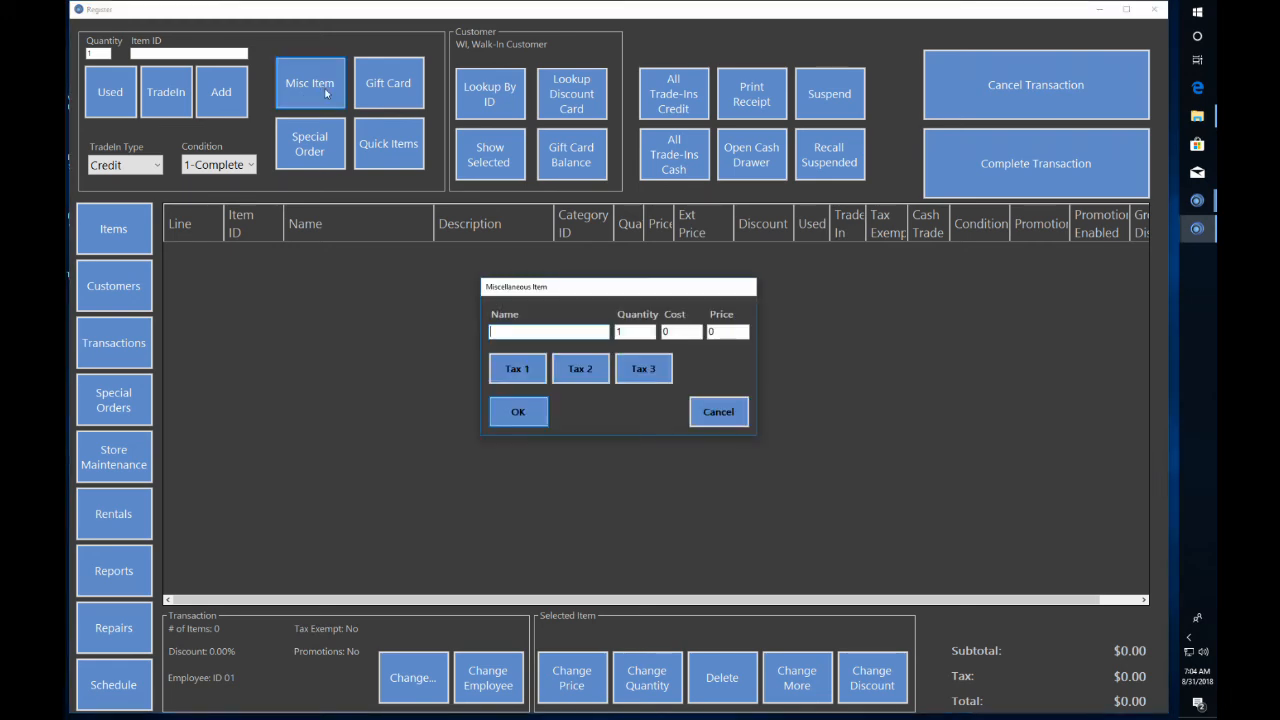
text(Test Items)
click(524, 424)
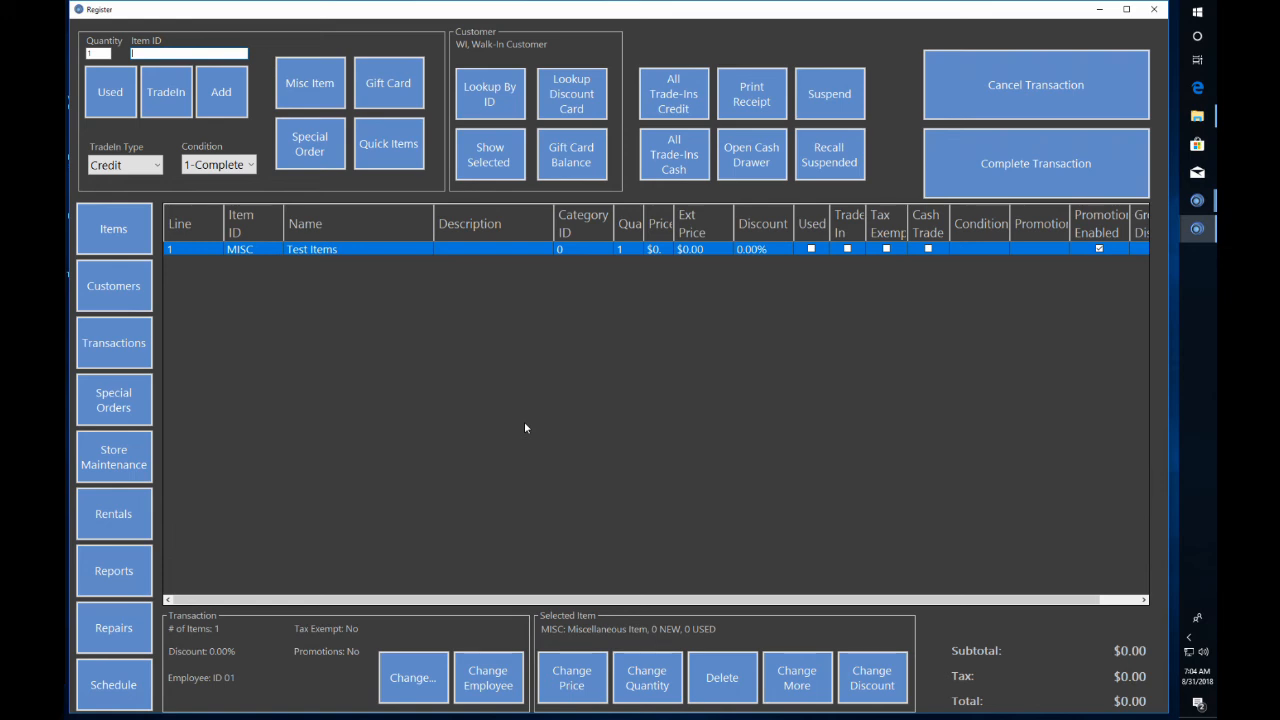
click(403, 151)
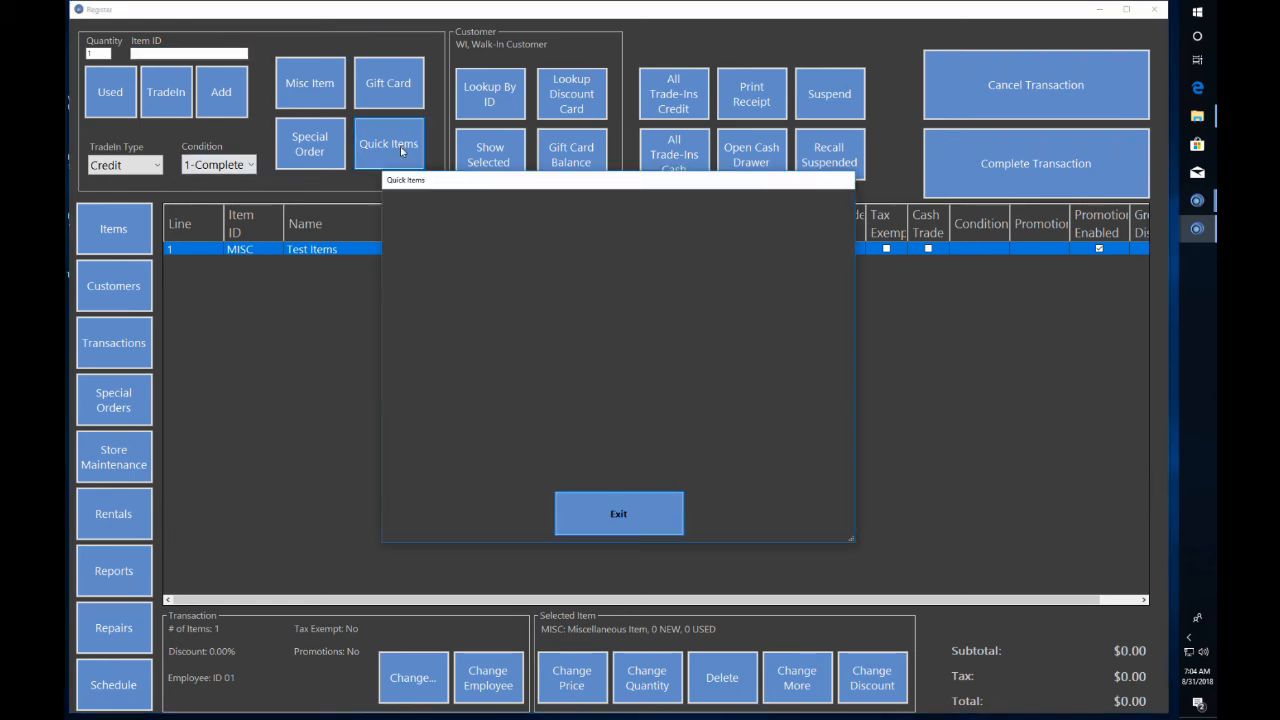
click(624, 514)
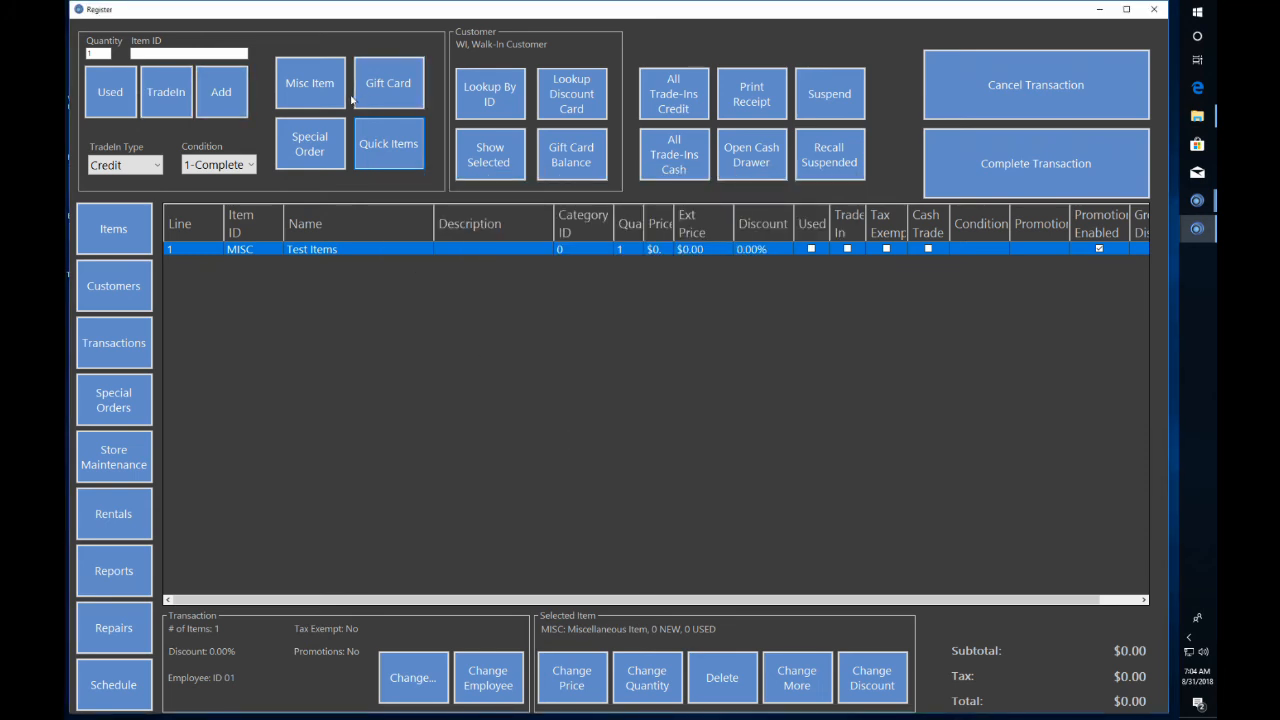
Add Dead Island Riptide Rigor Mortis Edition and Bulletstorm Epic Edition from the item list to the transaction.
click(113, 229)
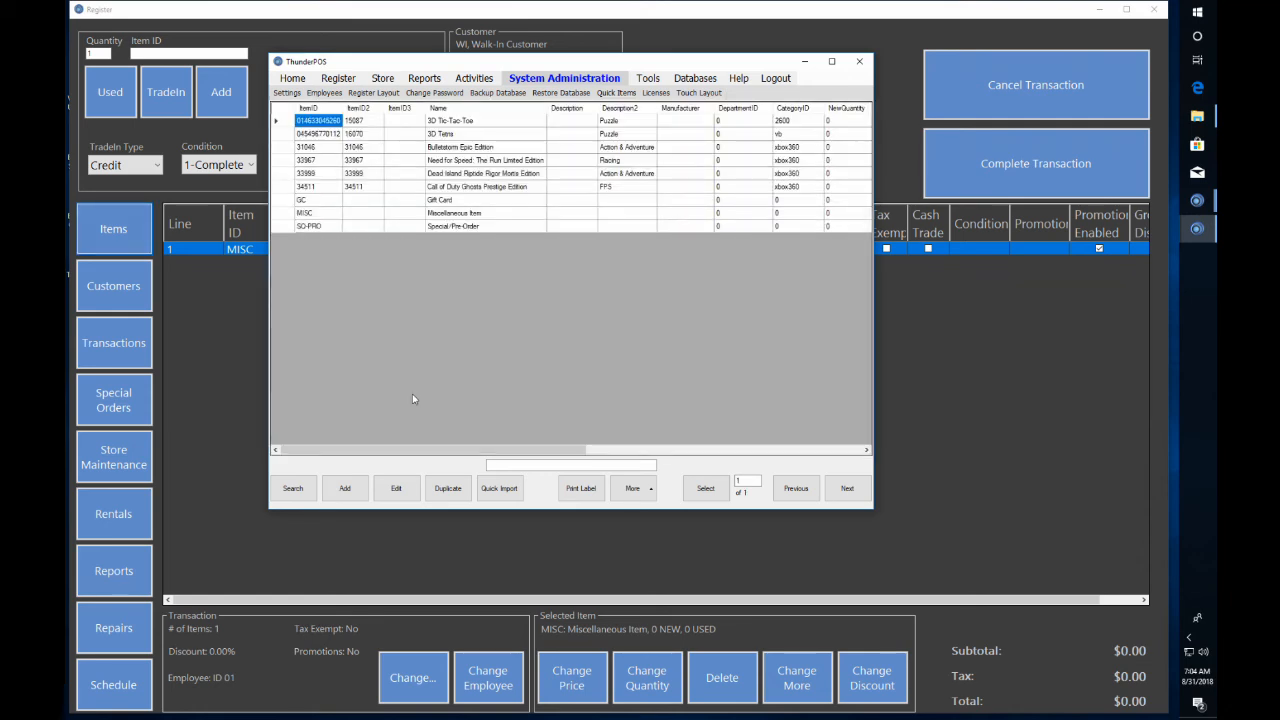
click(459, 174)
click(712, 488)
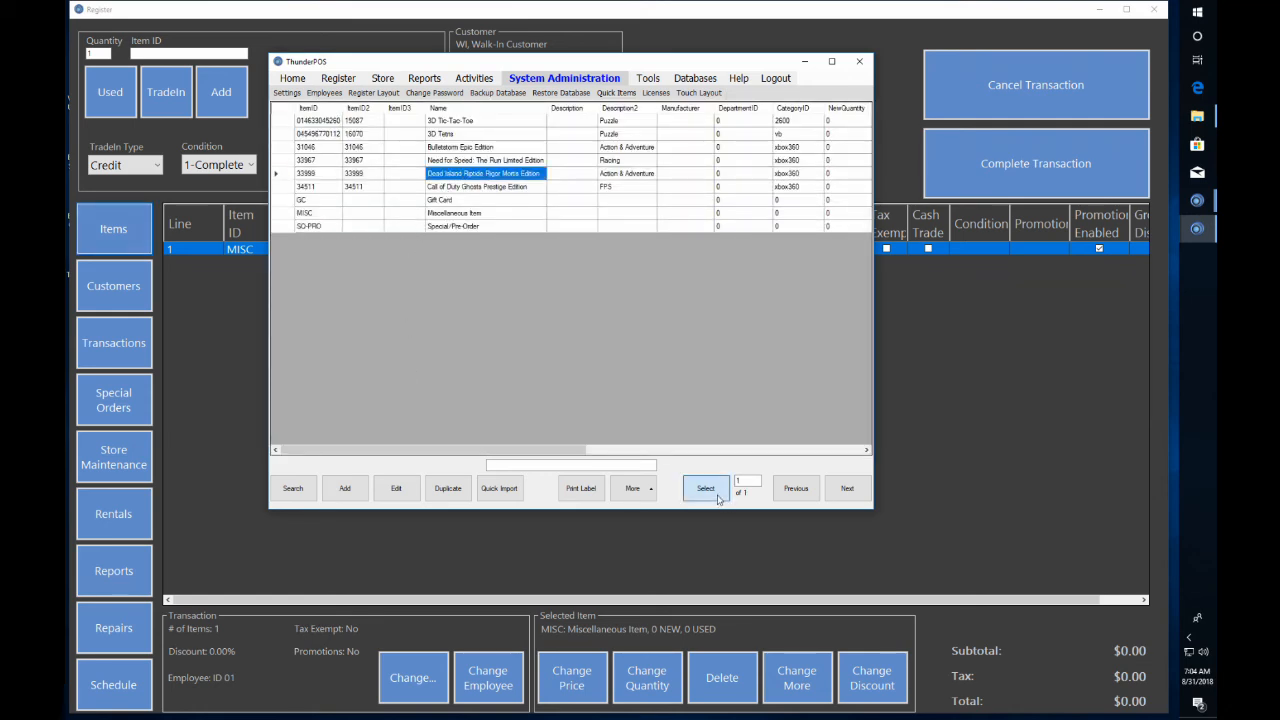
click(104, 229)
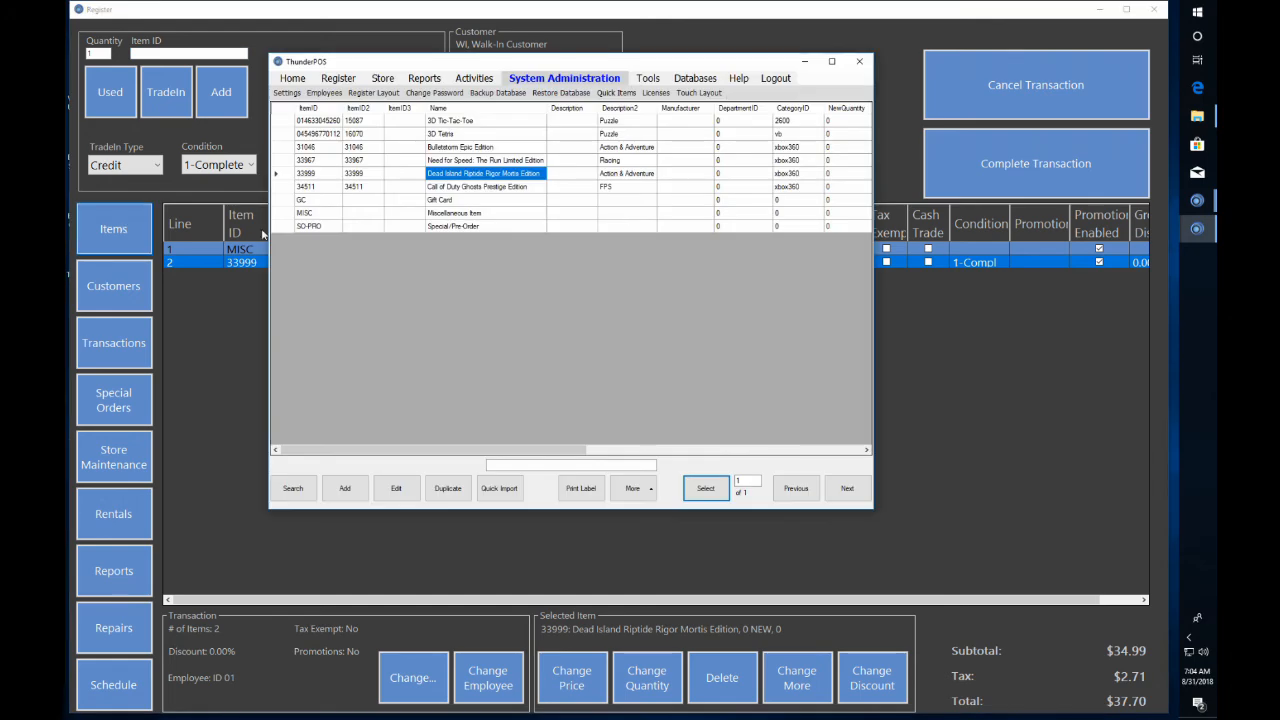
click(520, 148)
click(712, 488)
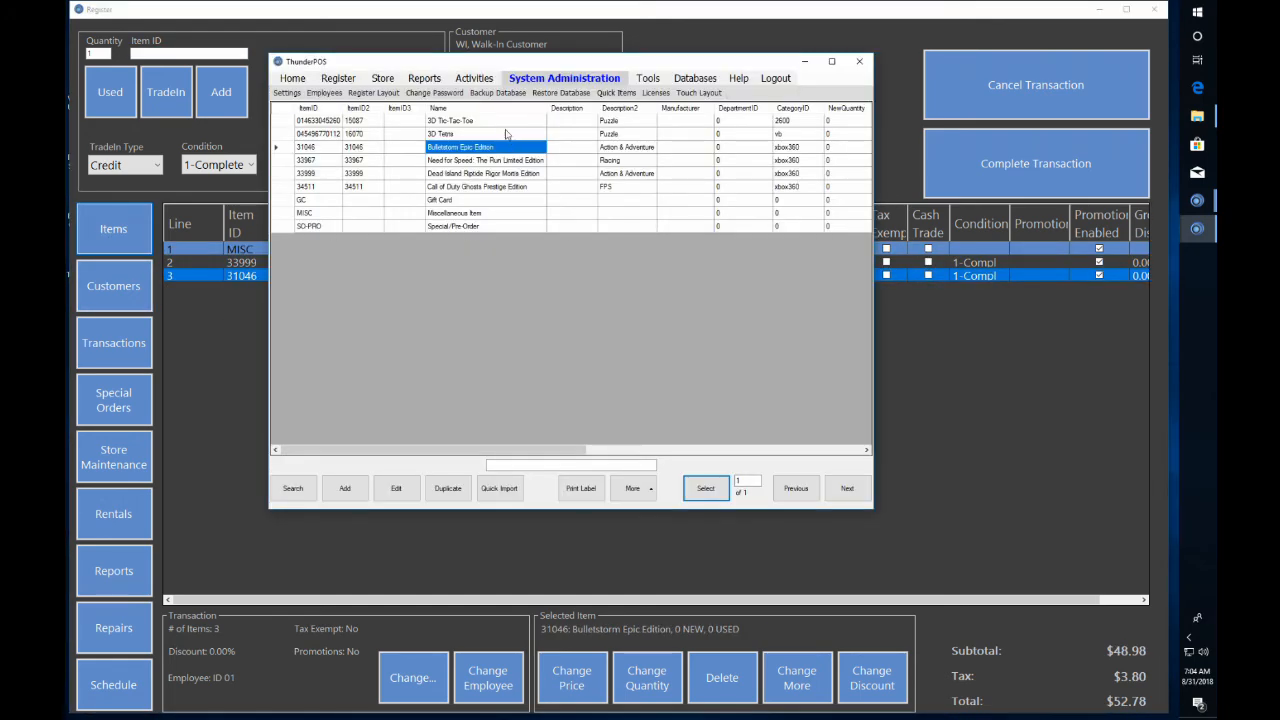
Add 3D Tetris and Need for Speed: The Run Limited Edition from the item list to the transaction.
click(499, 135)
click(728, 489)
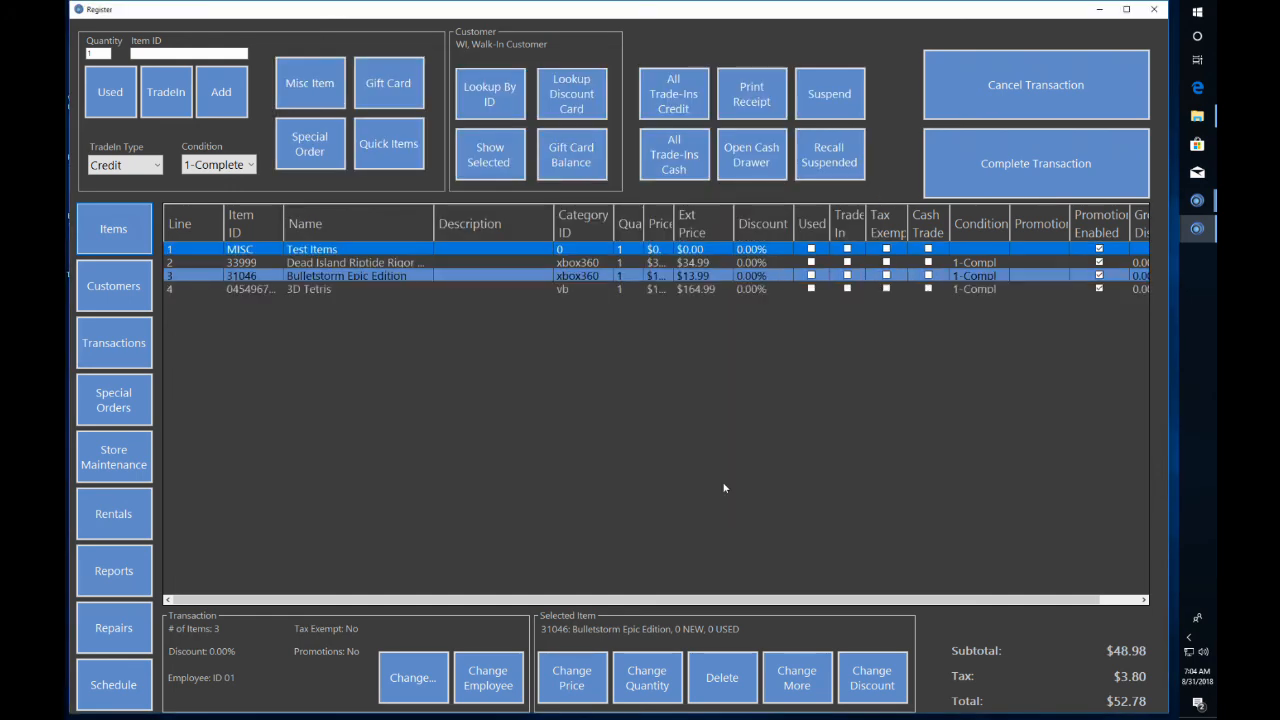
click(111, 220)
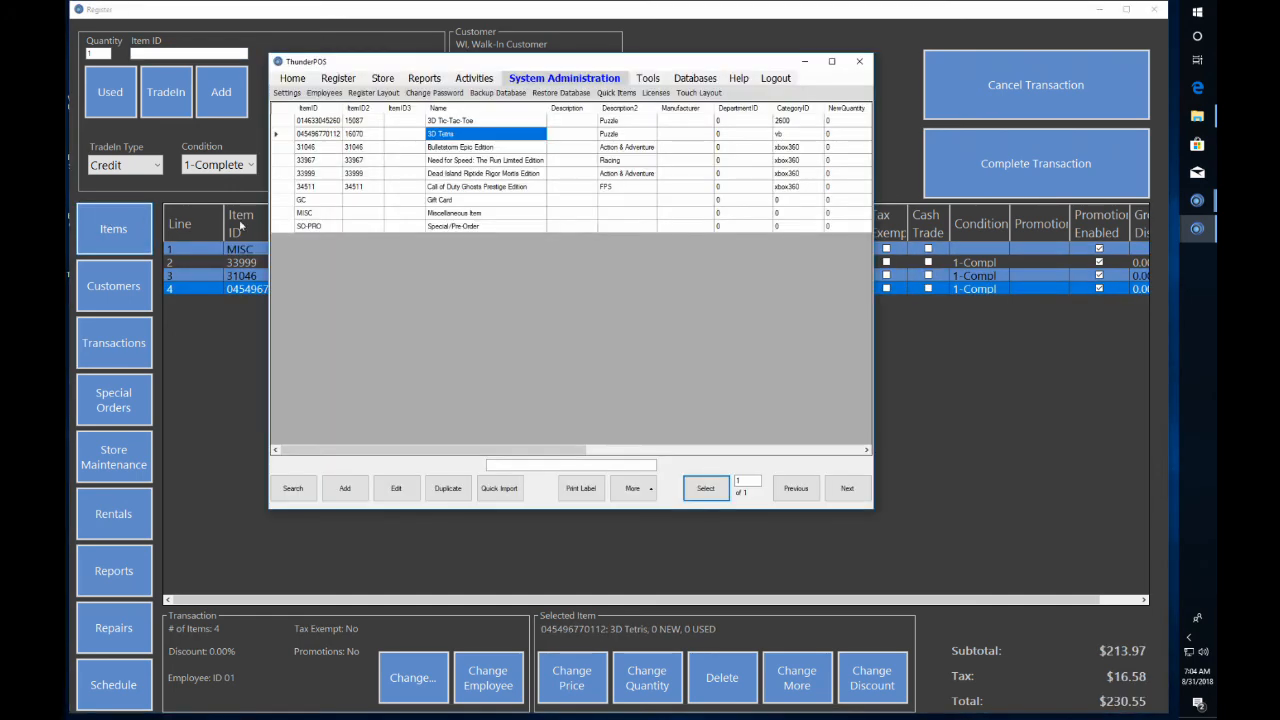
click(504, 162)
click(706, 488)
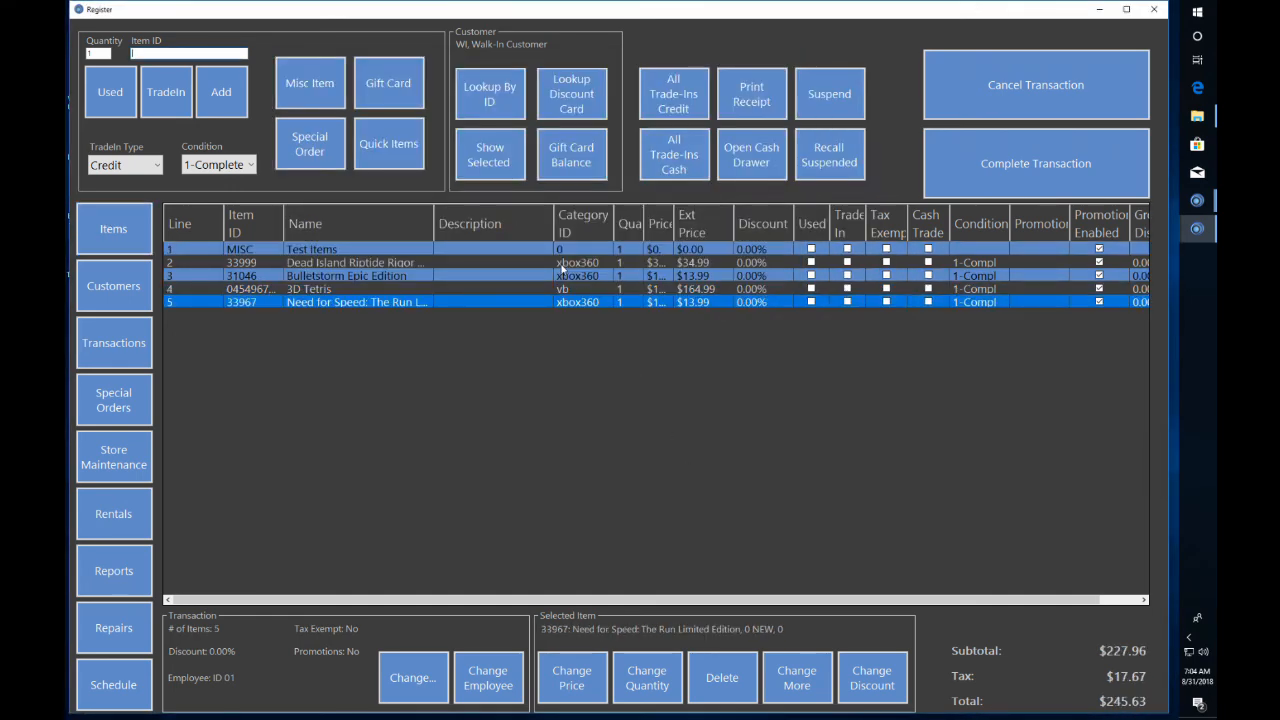
Narrow the grid's Description and Category ID columns, widen Quantity, Price and Used, and select the Bulletstorm Epic Edition row.
drag(553, 224, 456, 224)
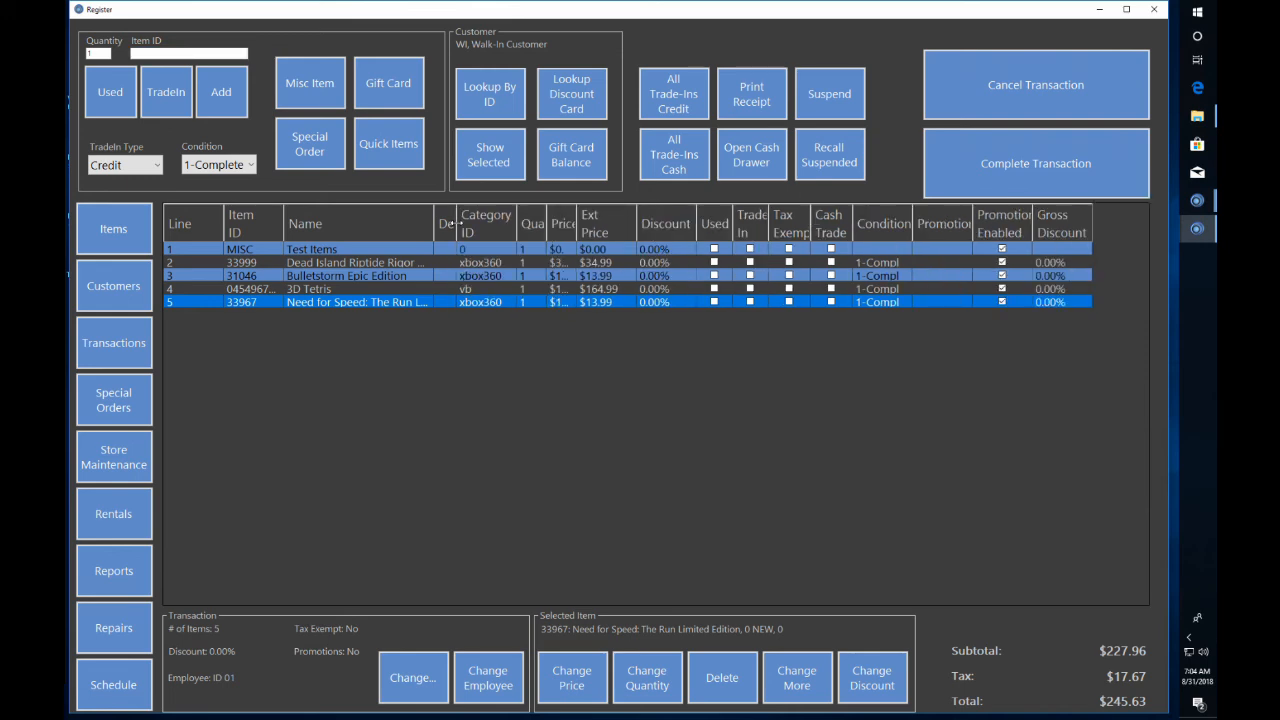
drag(733, 224, 747, 224)
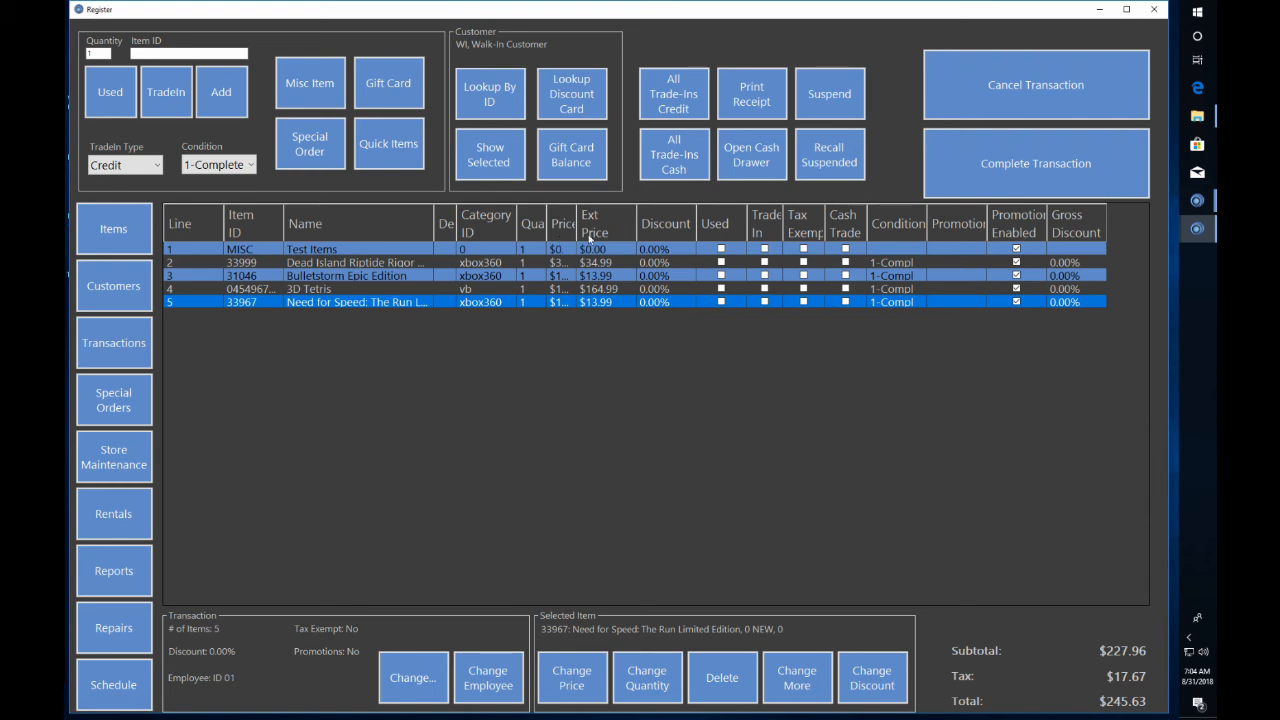
mouse_move(578, 229)
mouse_down()
mouse_move(611, 229)
mouse_move(560, 230)
mouse_up()
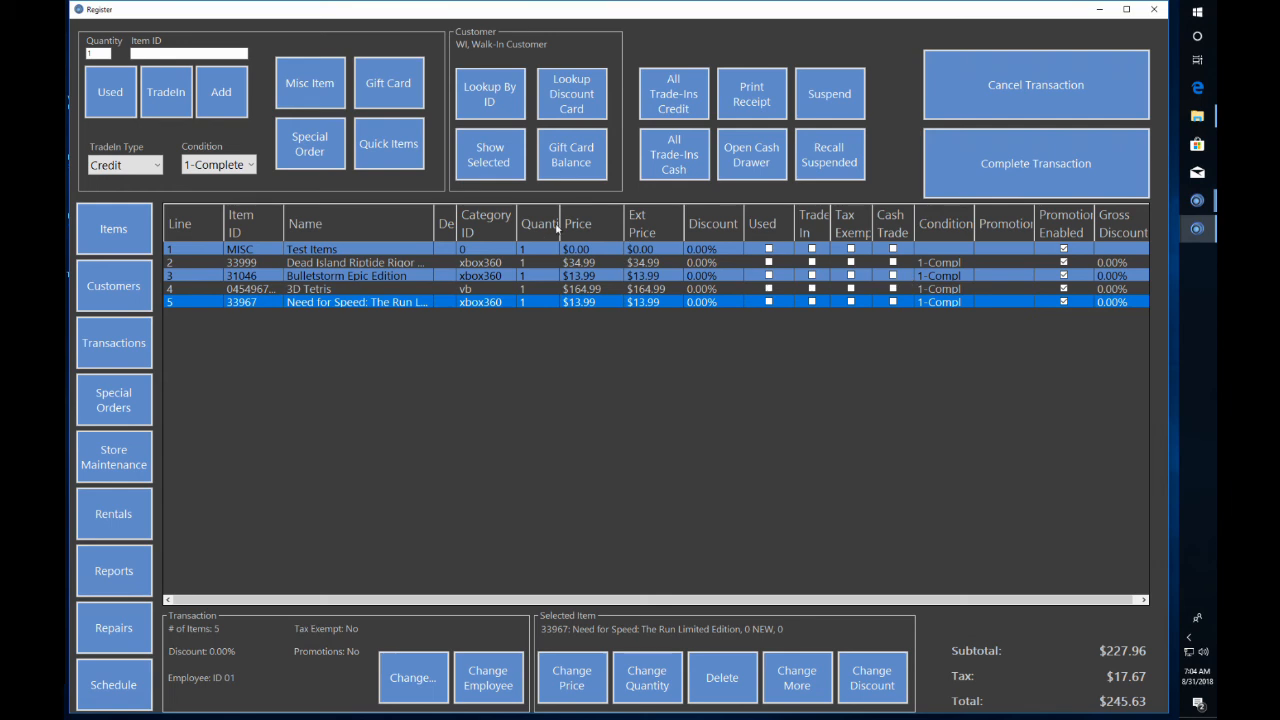
drag(514, 226, 505, 221)
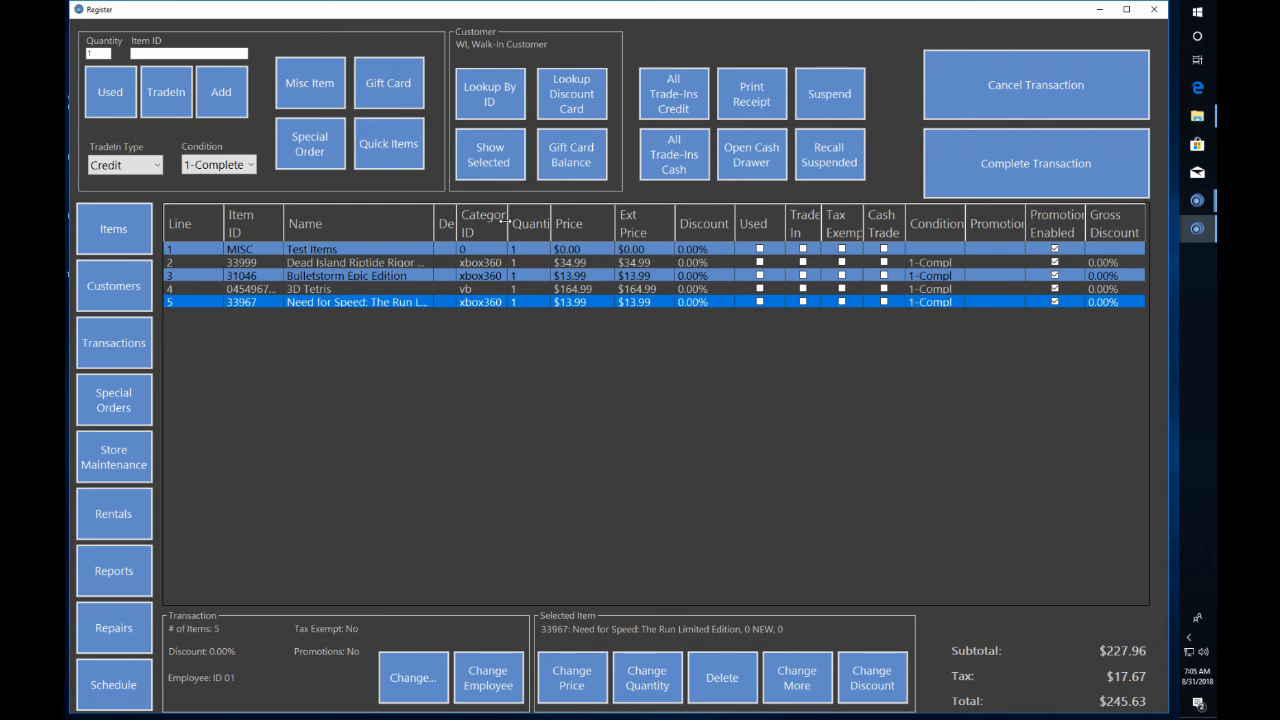
click(601, 288)
click(603, 278)
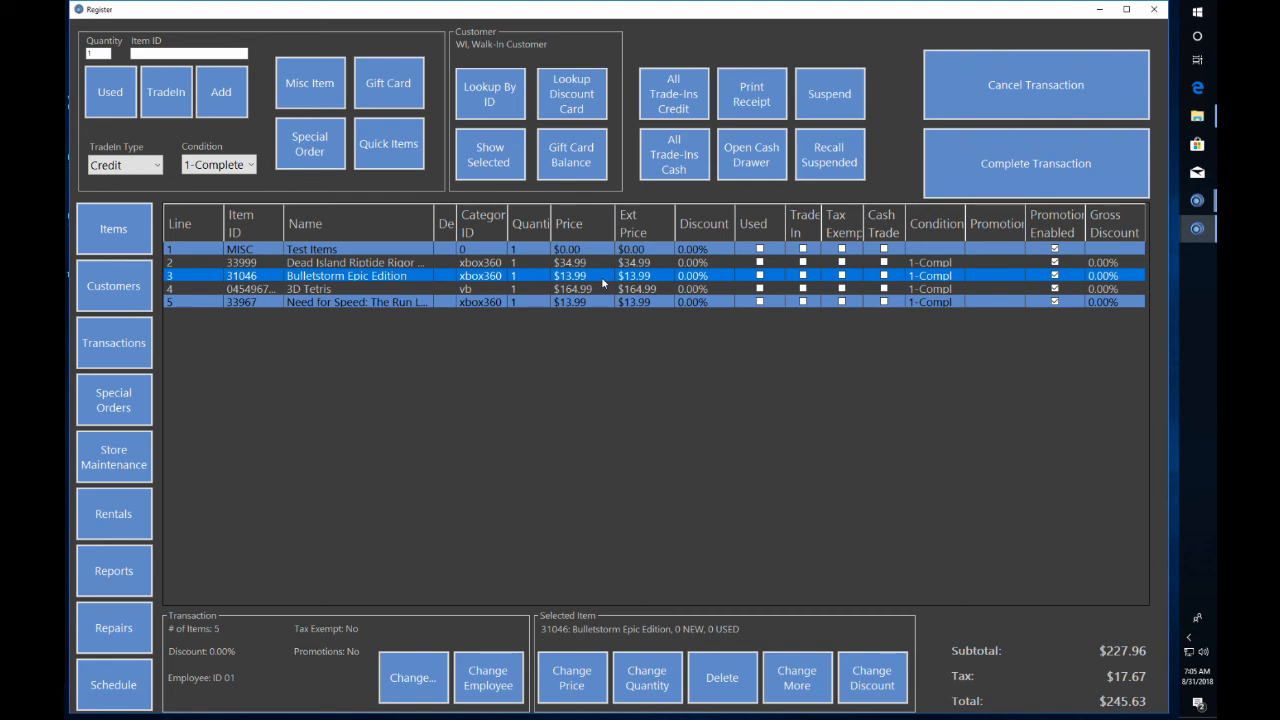